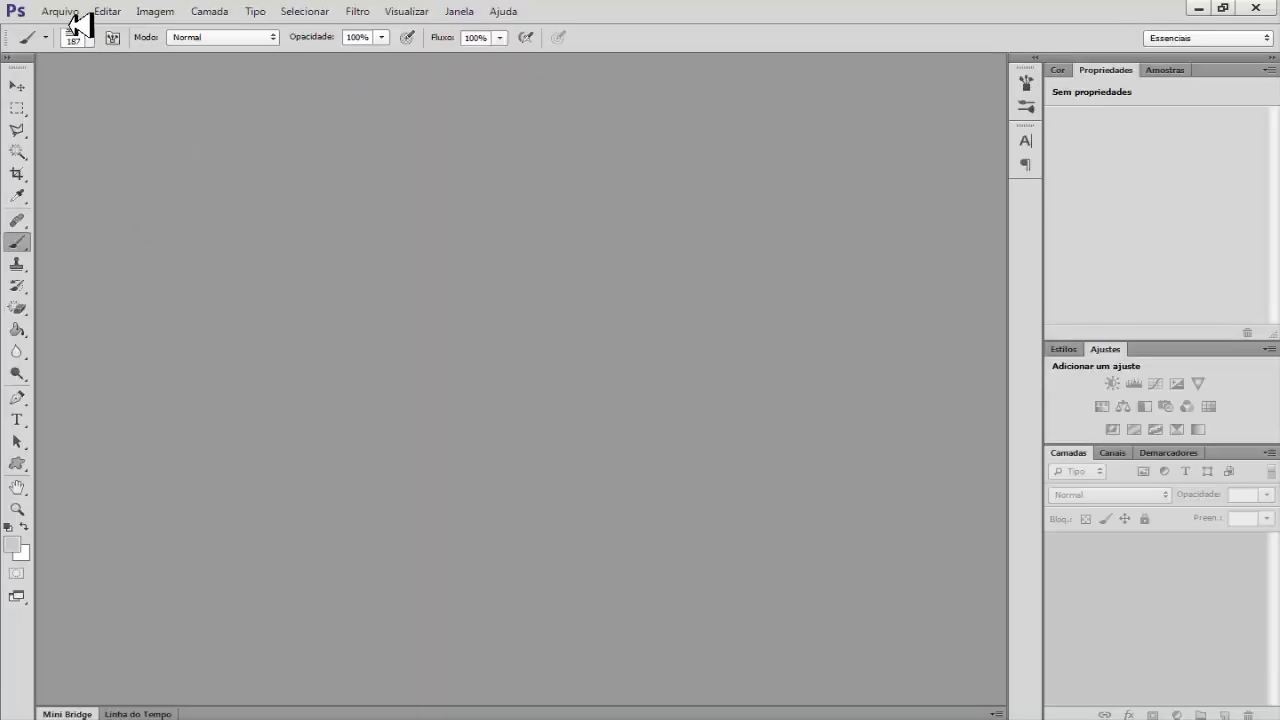
Create a new 1440 x 900 pixel document at 300 pixels/inch, in 8-bit RGB with a white background
{"action": "left_click", "coordinate": [70, 11]}
{"action": "left_click", "coordinate": [70, 30]}
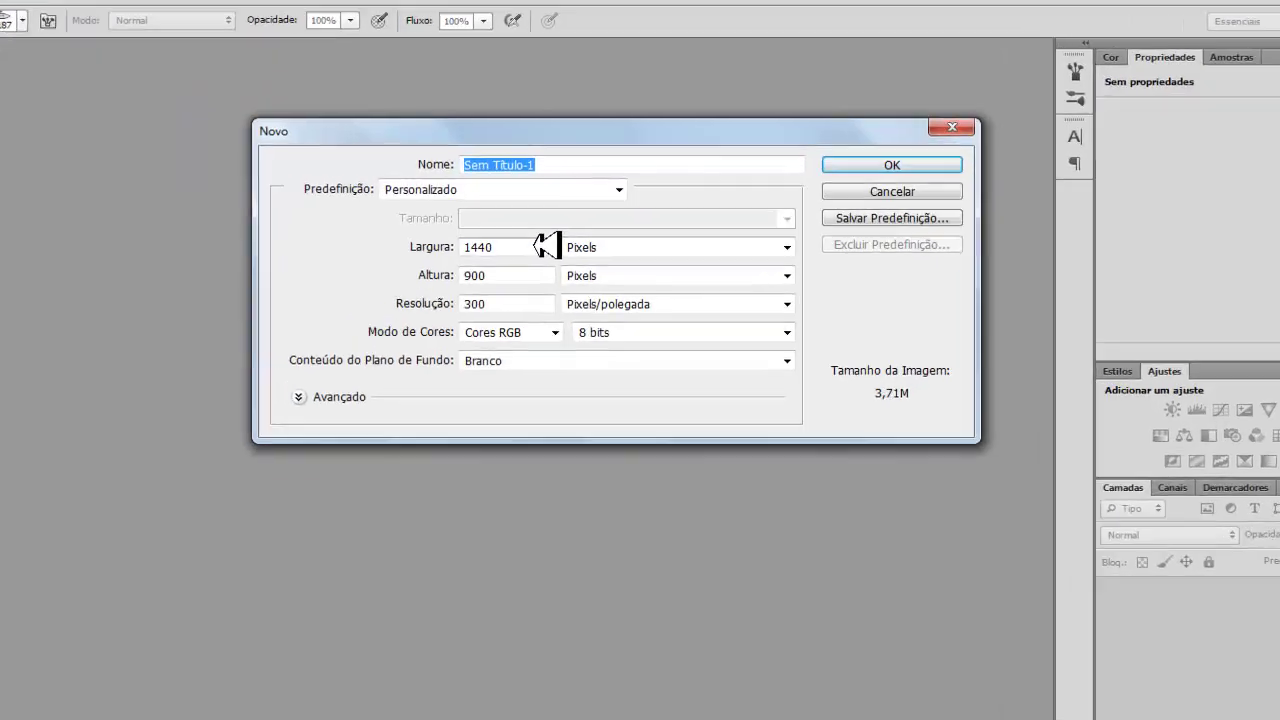
{"action": "left_click", "coordinate": [540, 246]}
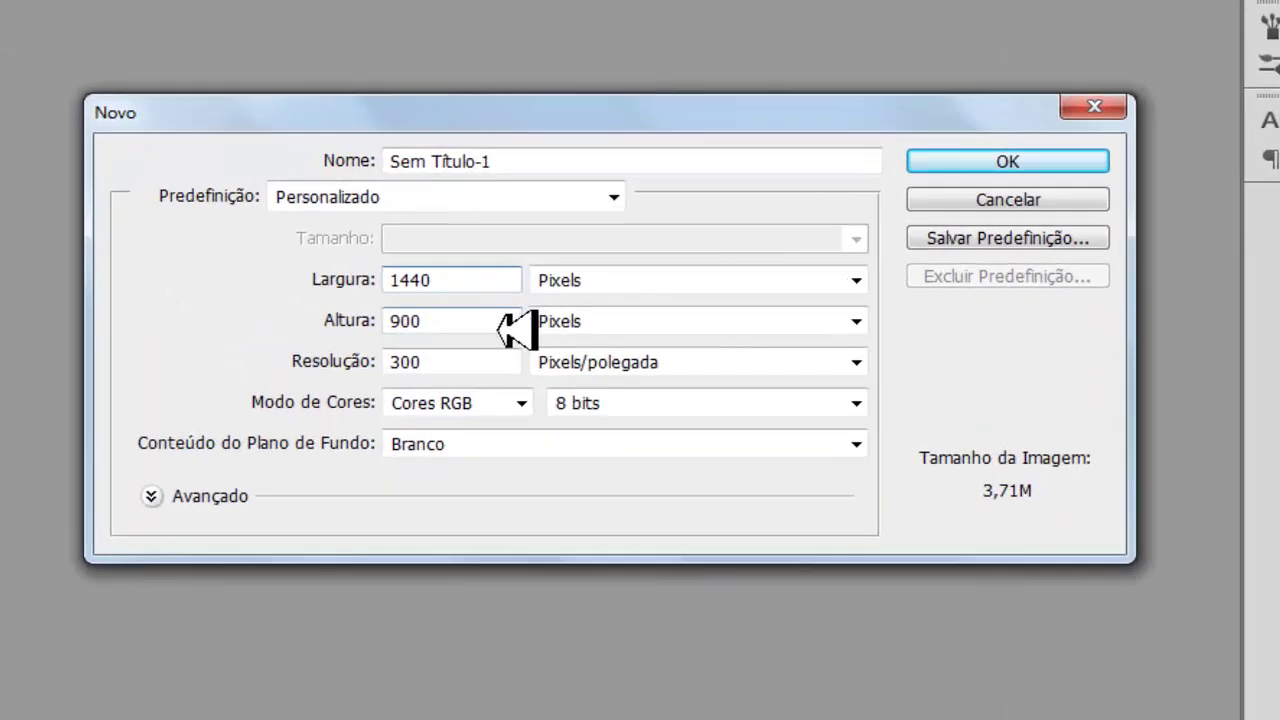
{"action": "left_click", "coordinate": [466, 321]}
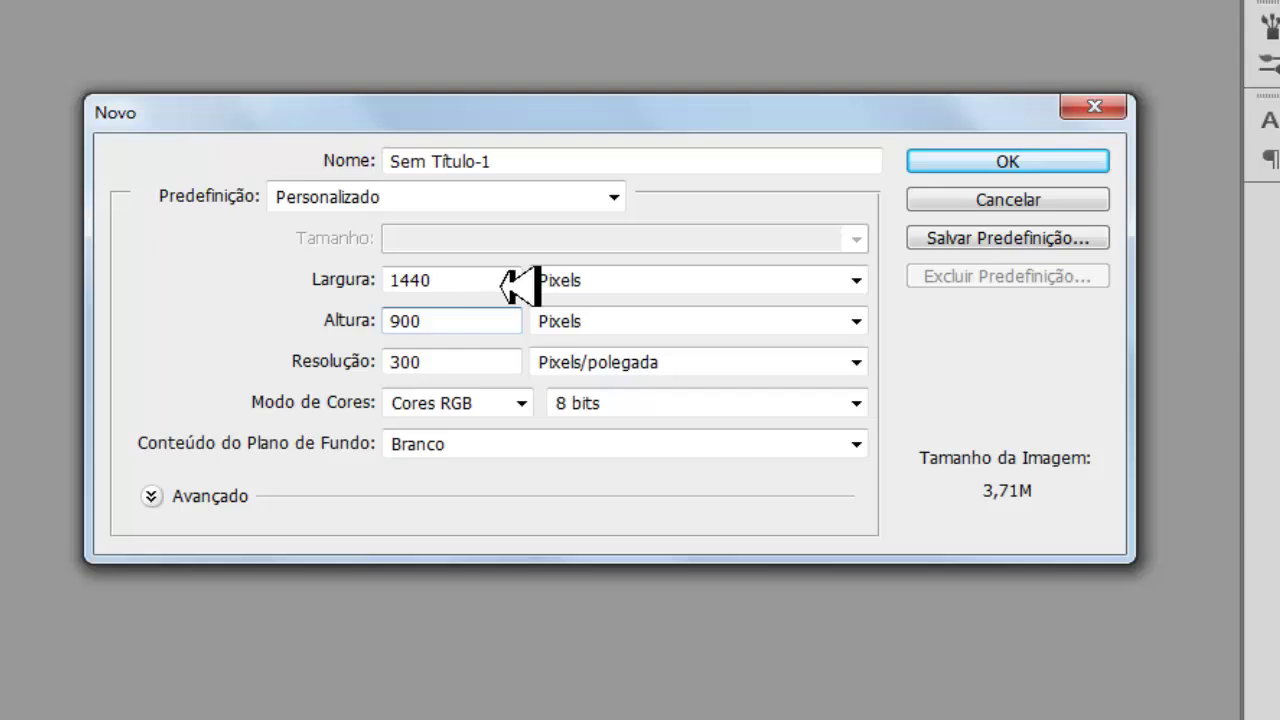
{"action": "left_click_drag", "start_coordinate": [440, 325], "coordinate": [357, 320]}
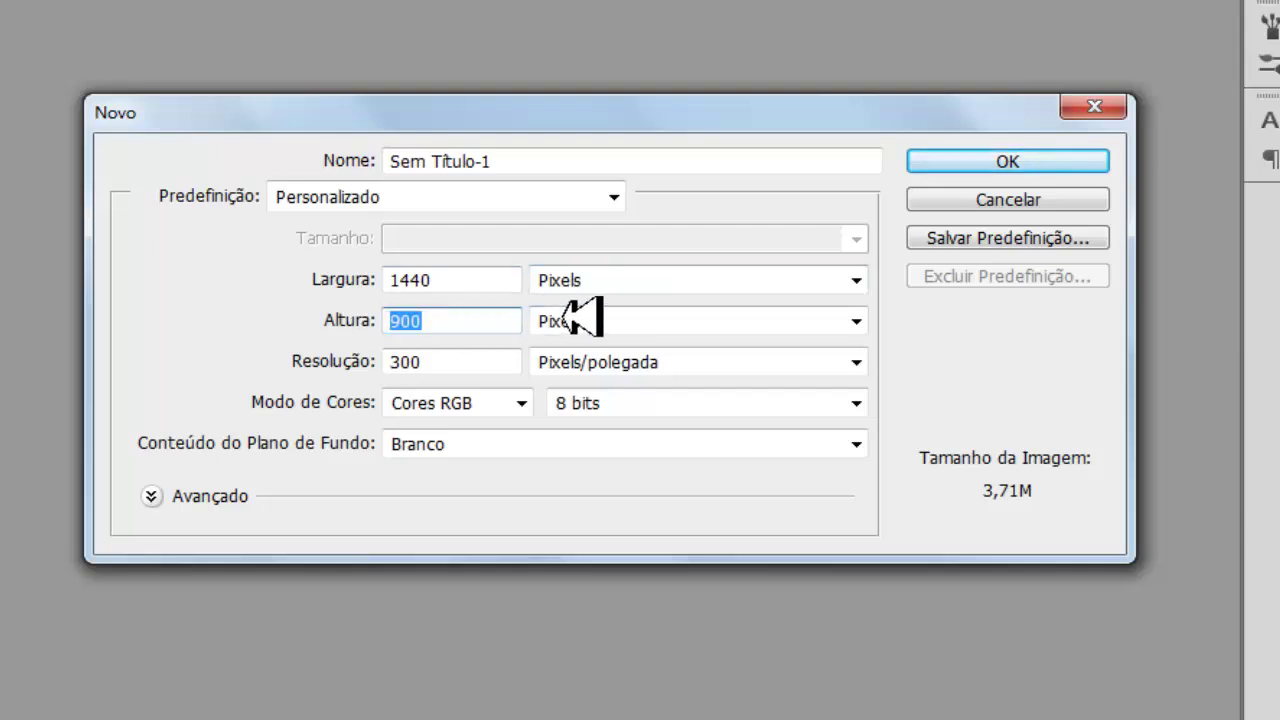
{"action": "left_click", "coordinate": [651, 318]}
{"action": "left_click", "coordinate": [482, 343]}
{"action": "left_click", "coordinate": [471, 362]}
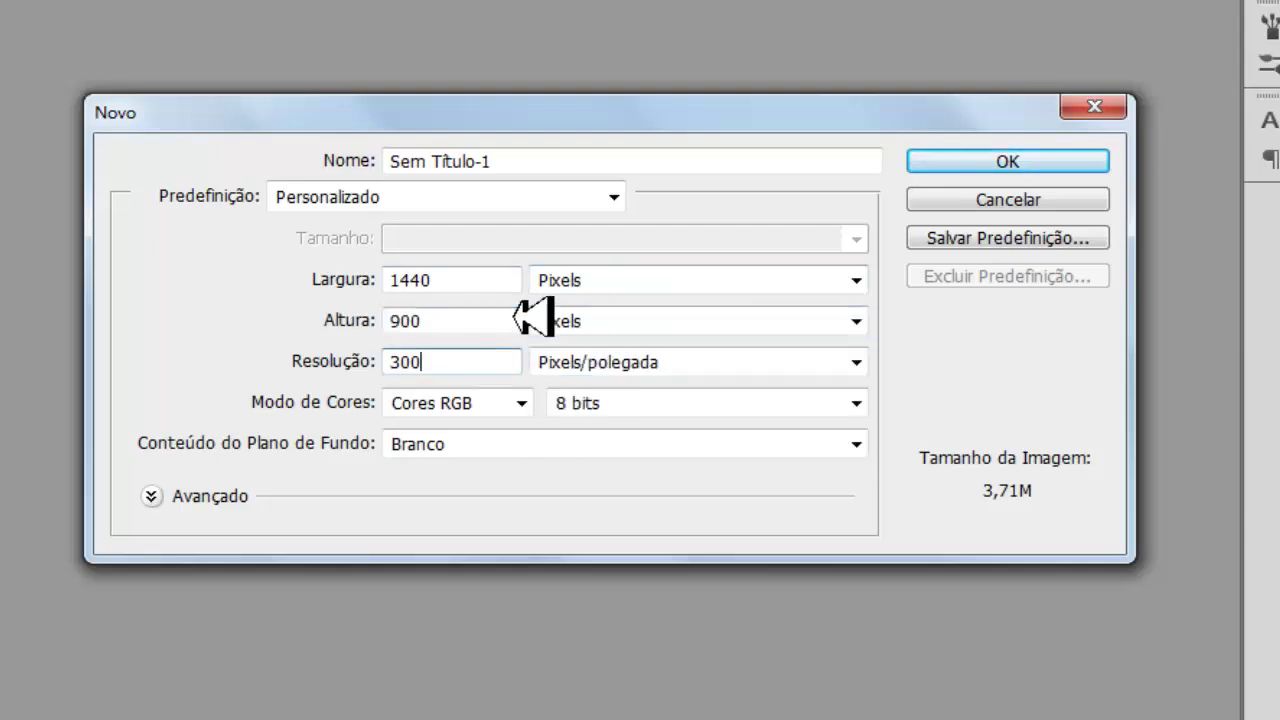
{"action": "left_click", "coordinate": [975, 161]}
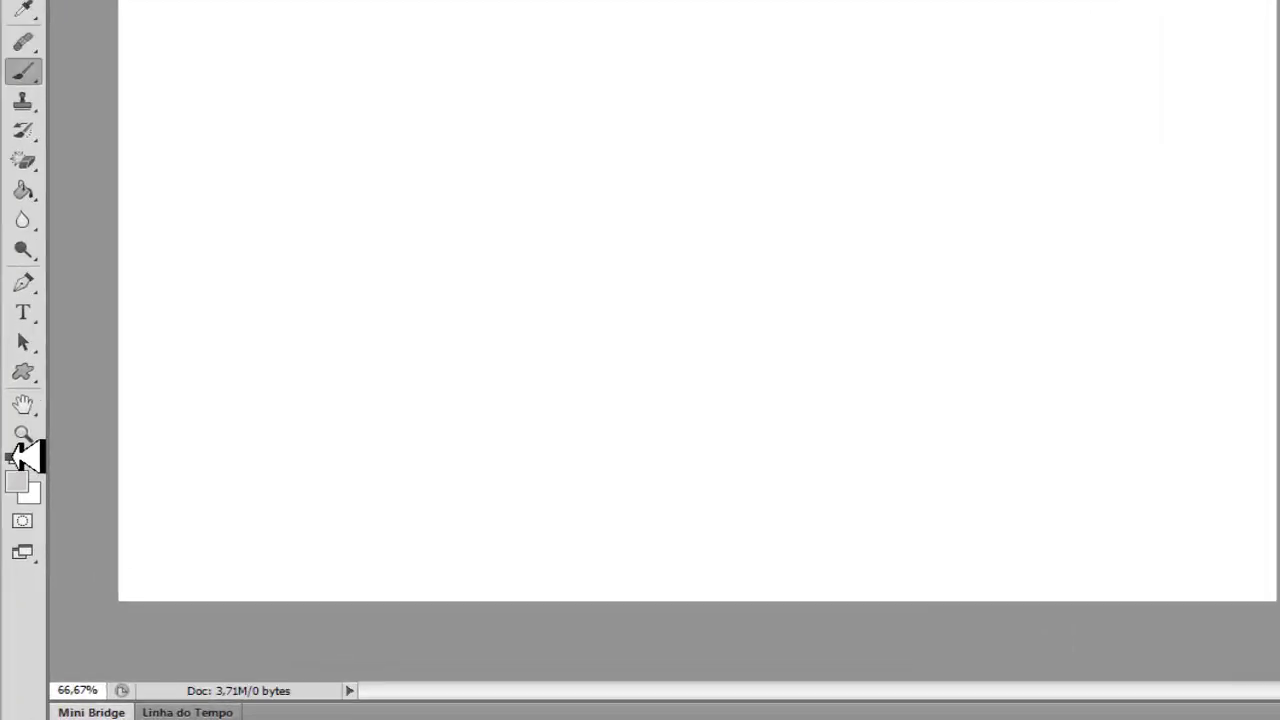
Reset the foreground and background colours to their defaults and fill the canvas with black using the Paint Bucket
{"action": "left_click", "coordinate": [12, 456]}
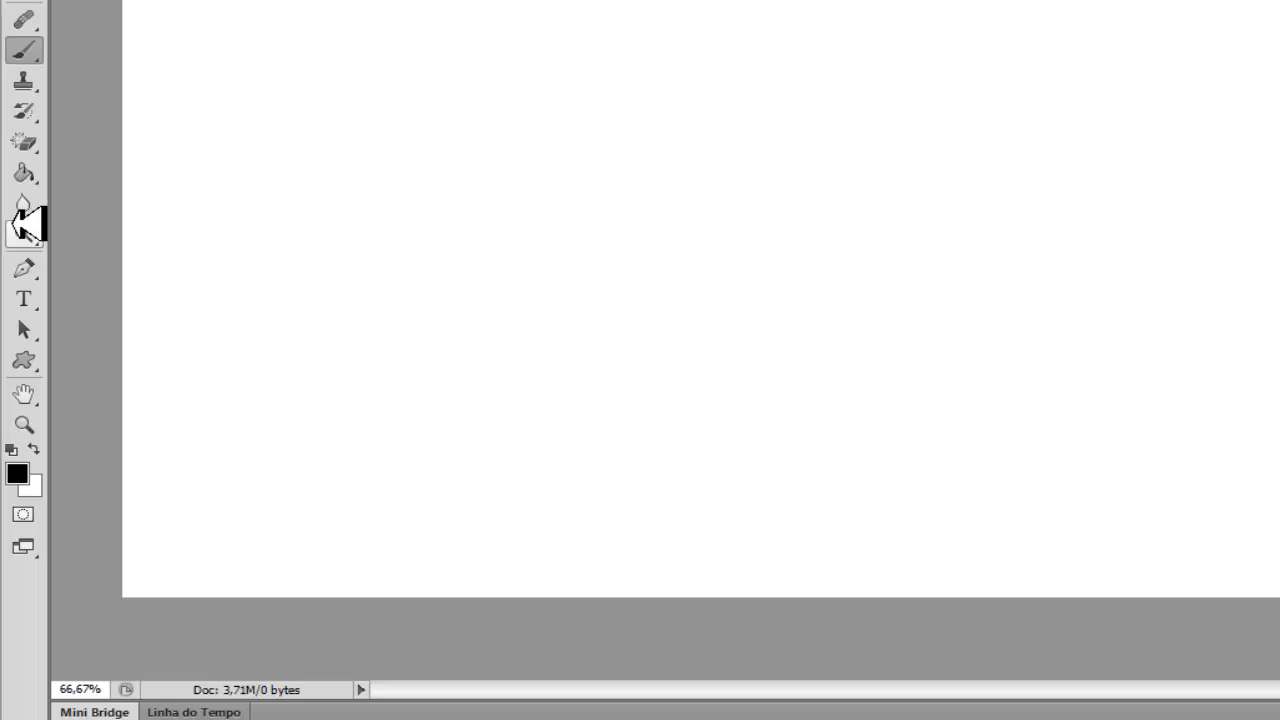
{"action": "left_click", "coordinate": [26, 188]}
{"action": "right_click", "coordinate": [30, 171]}
{"action": "left_click", "coordinate": [160, 191]}
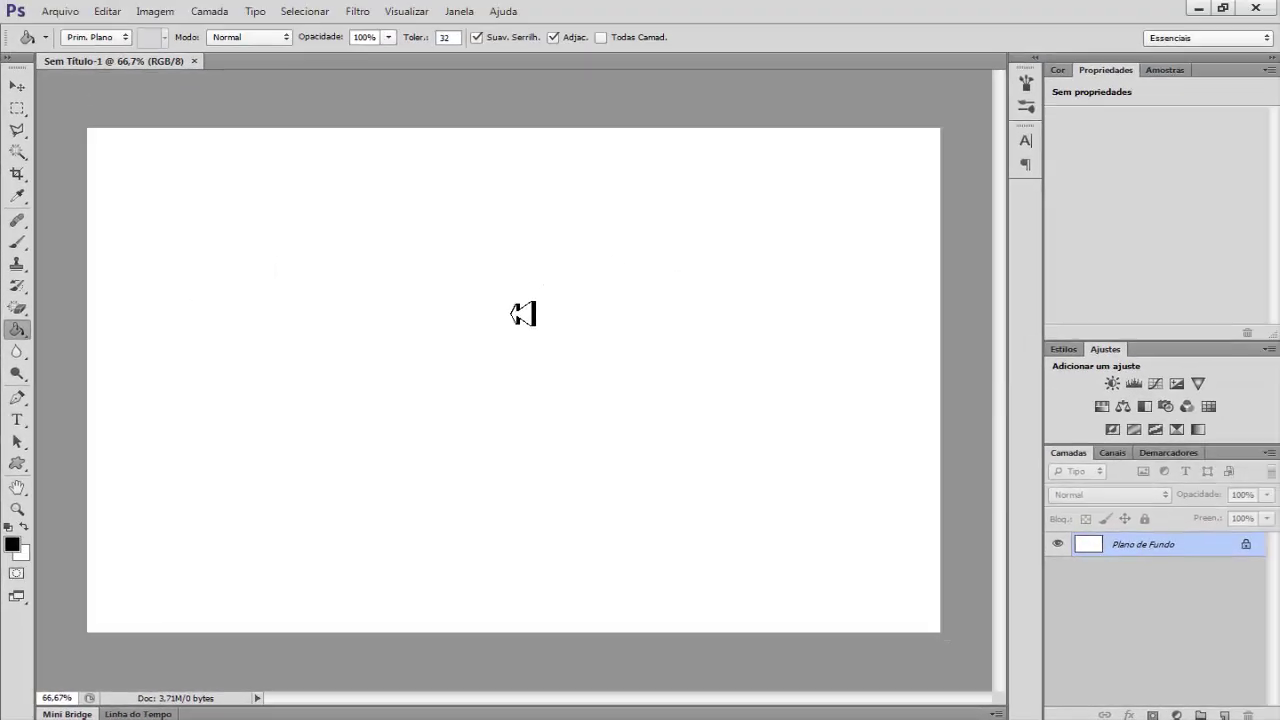
{"action": "left_click", "coordinate": [523, 314]}
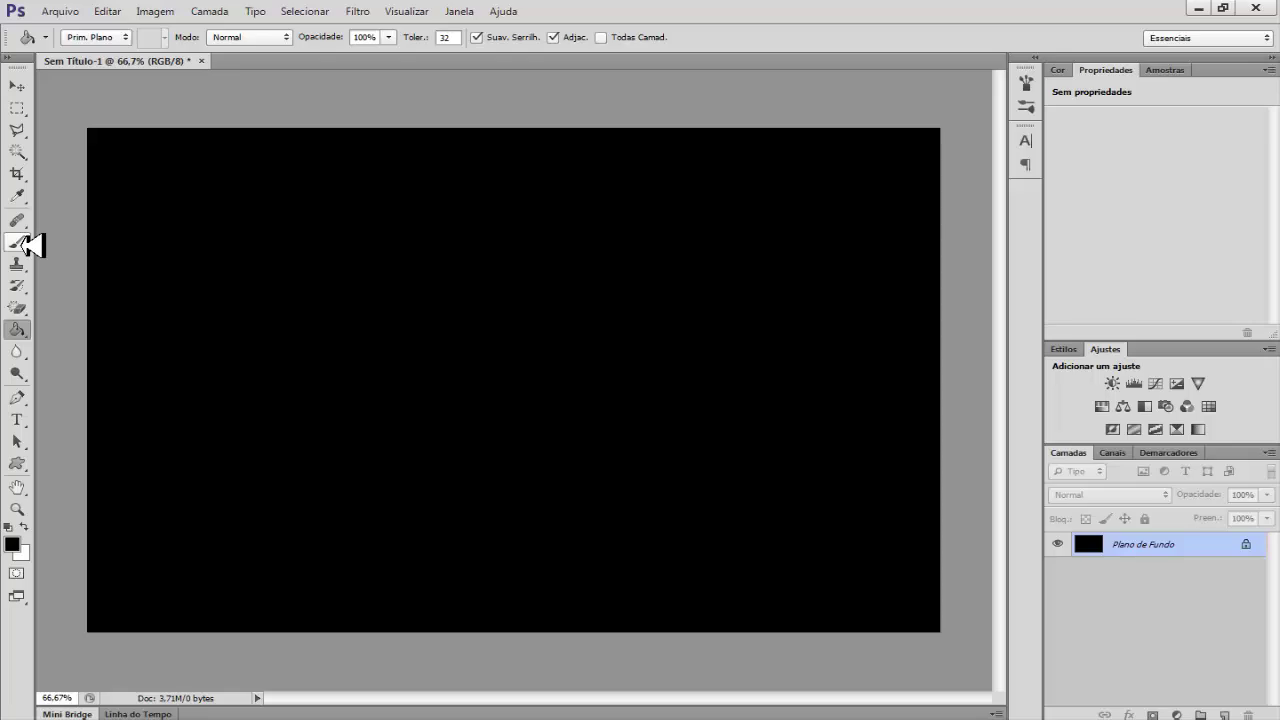
Set the soft round Brush's size to 1057 px
{"action": "left_click", "coordinate": [20, 241]}
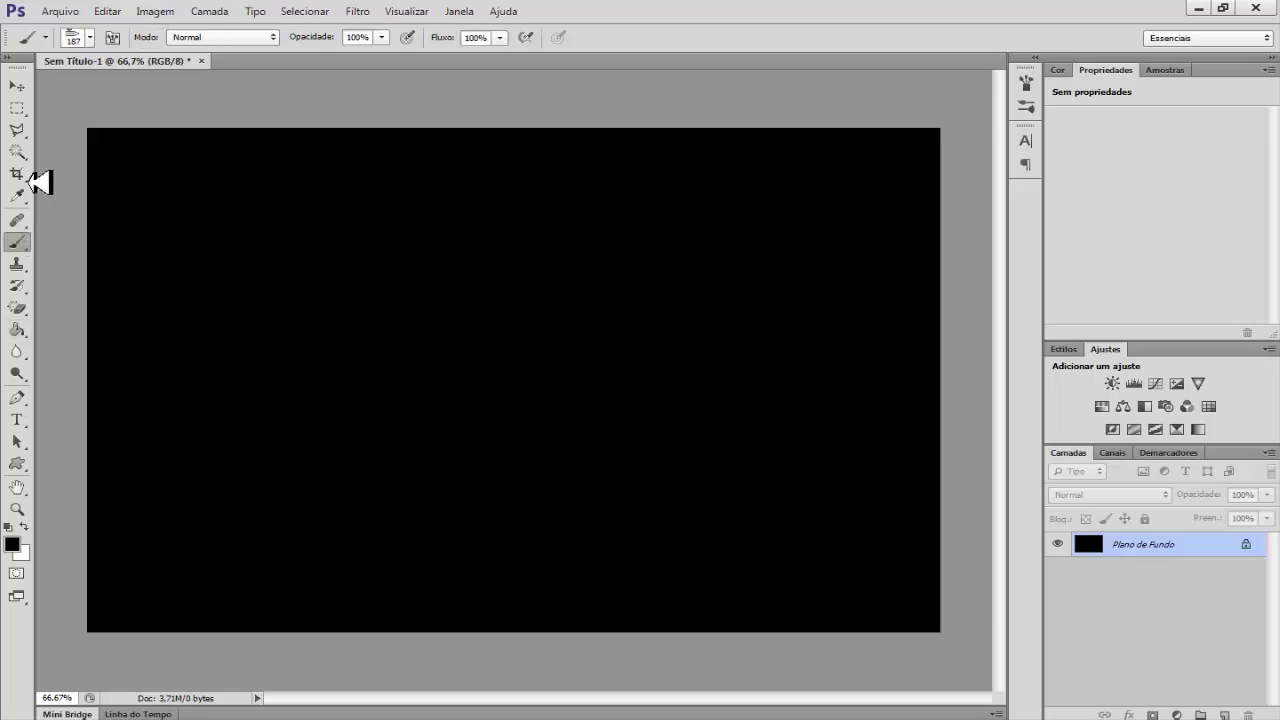
{"action": "left_click", "coordinate": [92, 38]}
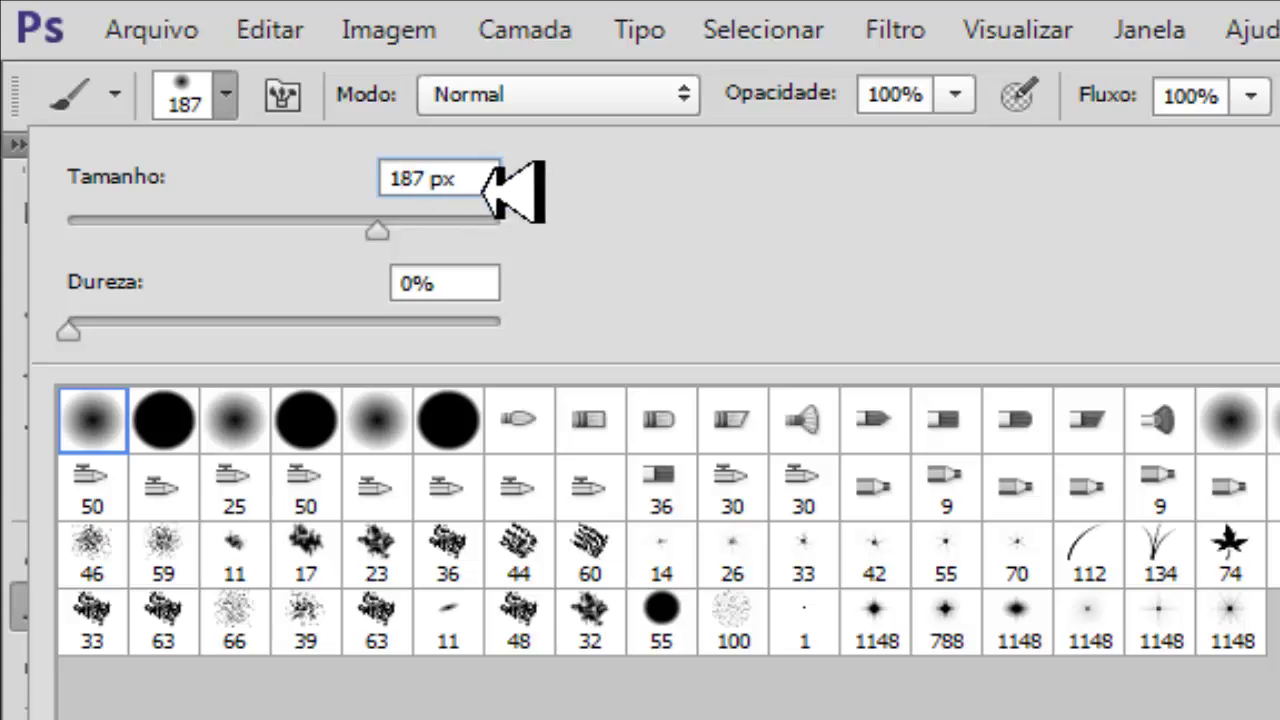
{"action": "type", "text": "0"}
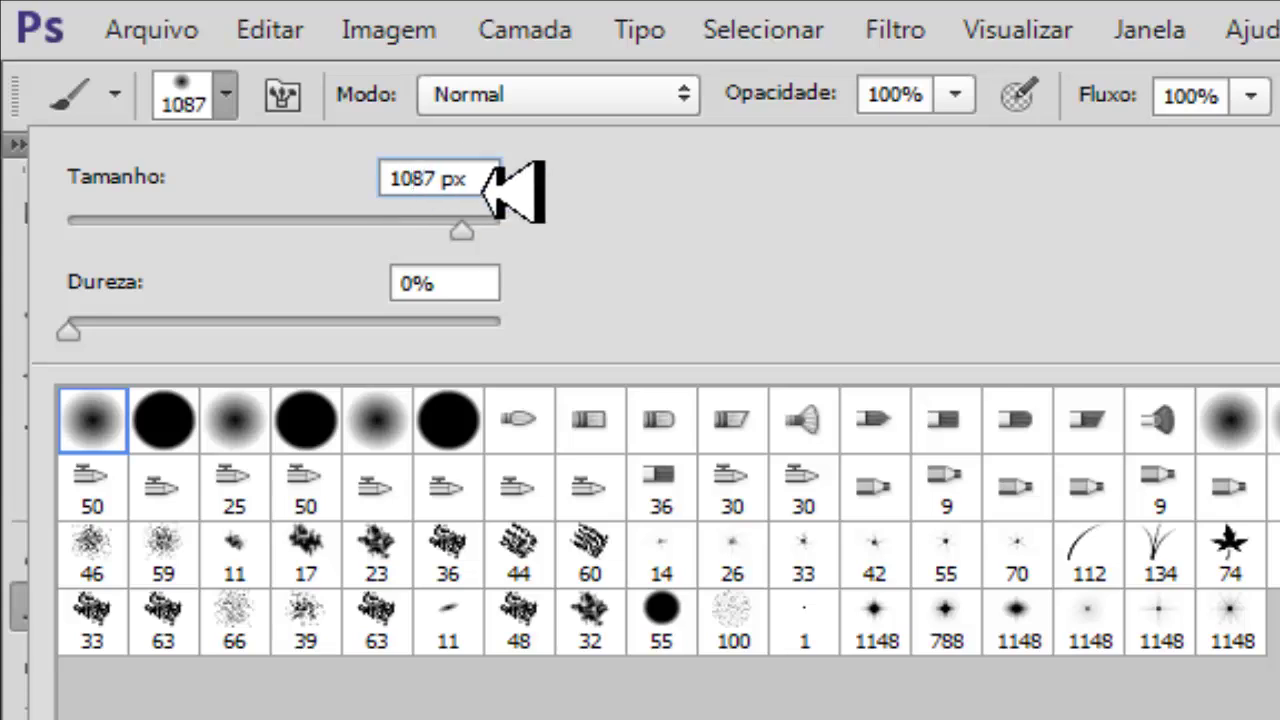
{"action": "key", "text": "Delete"}
{"action": "type", "text": "5"}
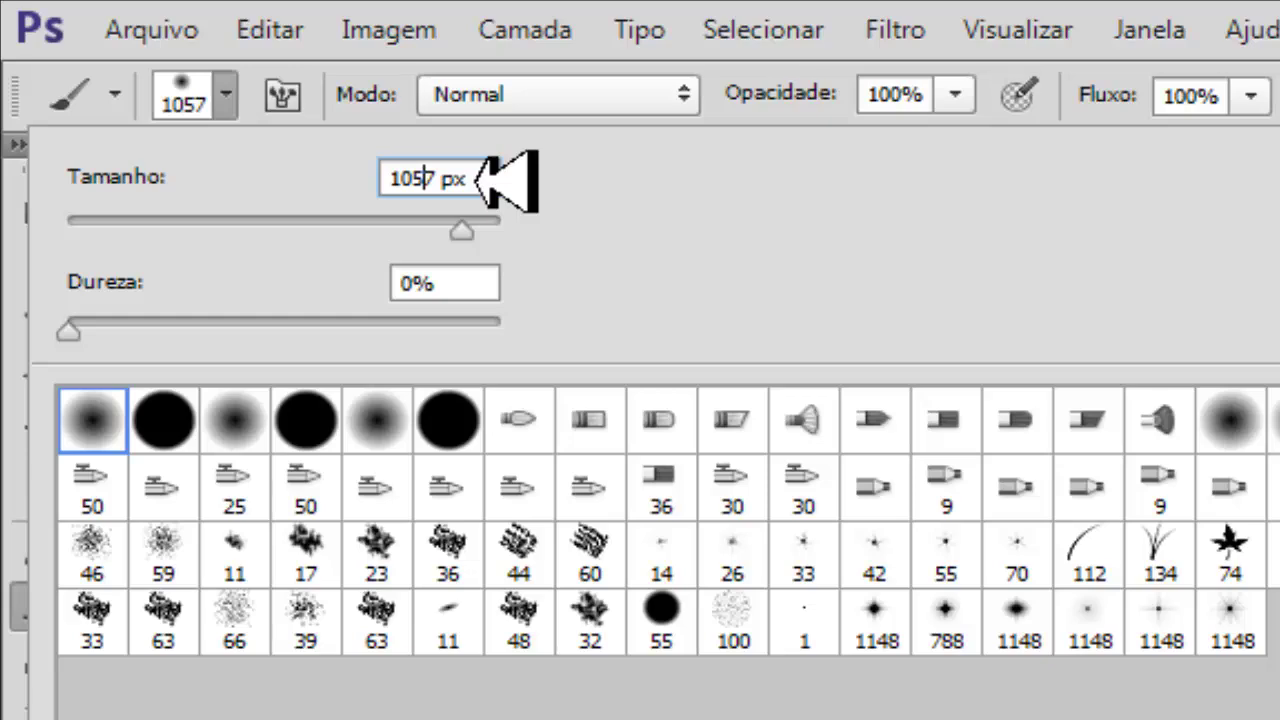
{"action": "key", "text": "Return"}
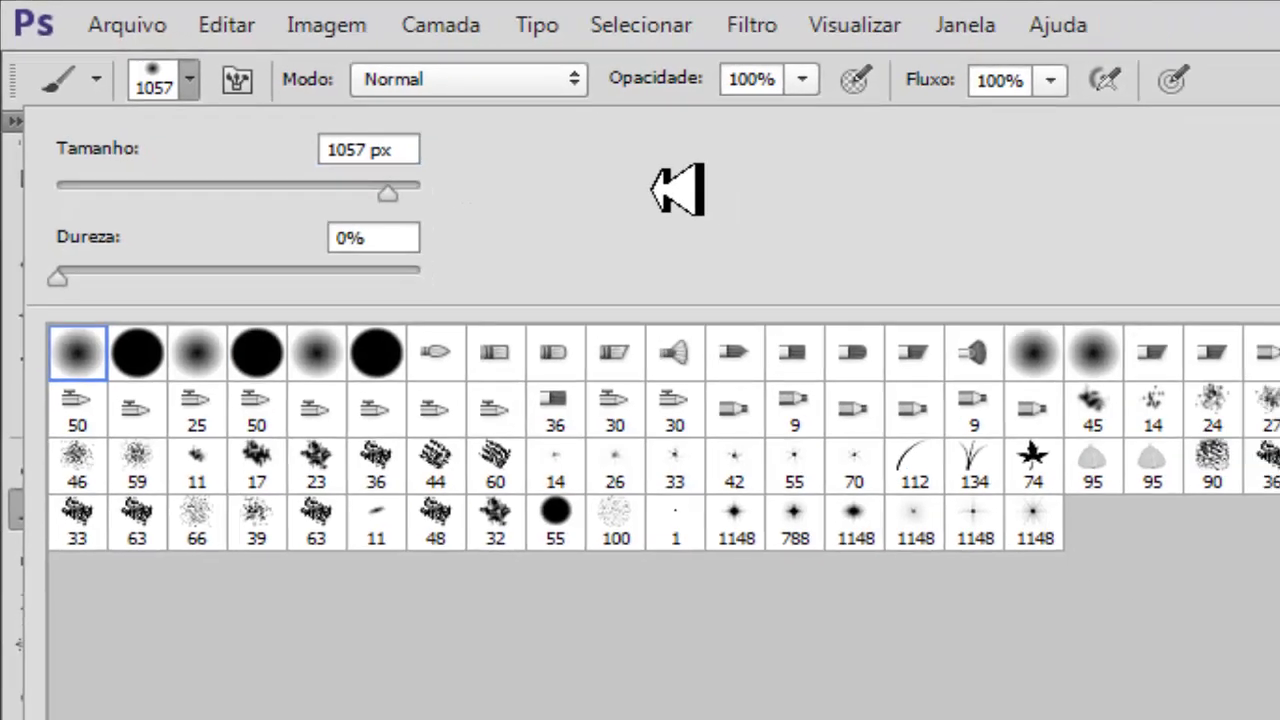
{"action": "key", "text": "Return"}
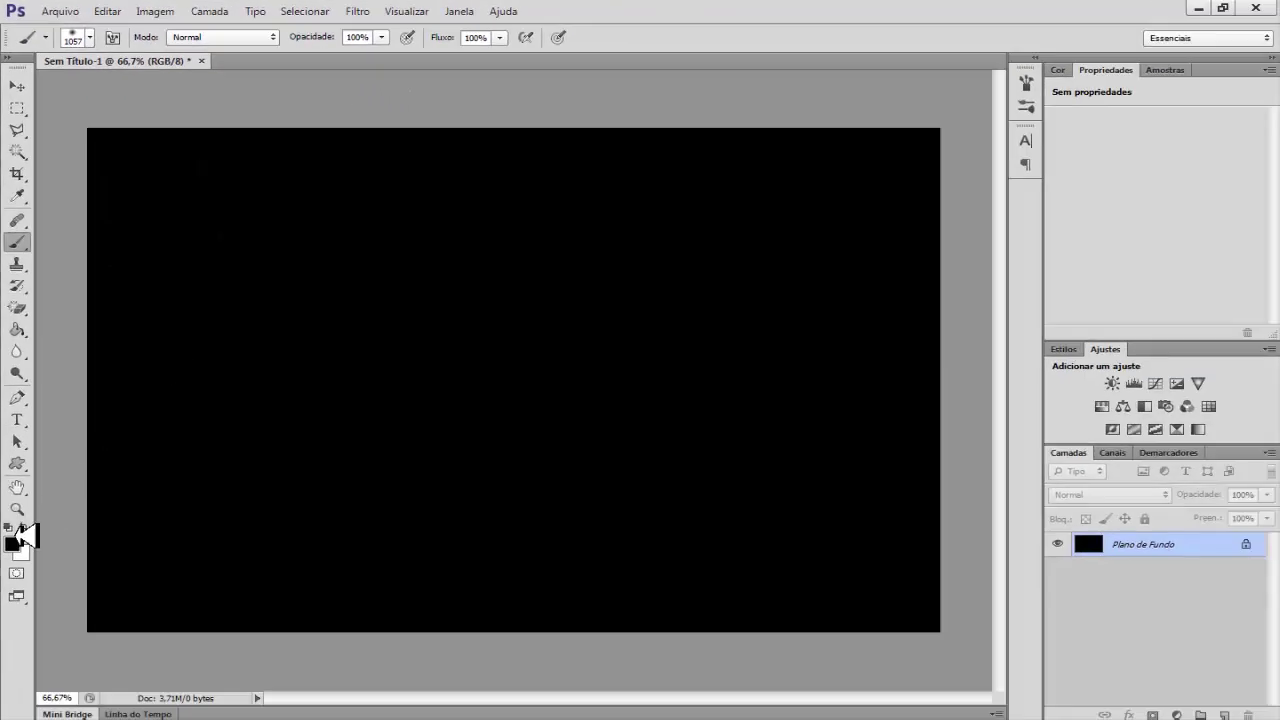
Set the foreground colour to ff0000 and paint a single soft red glow at the centre of the canvas
{"action": "left_click", "coordinate": [15, 540]}
{"action": "left_click", "coordinate": [997, 135]}
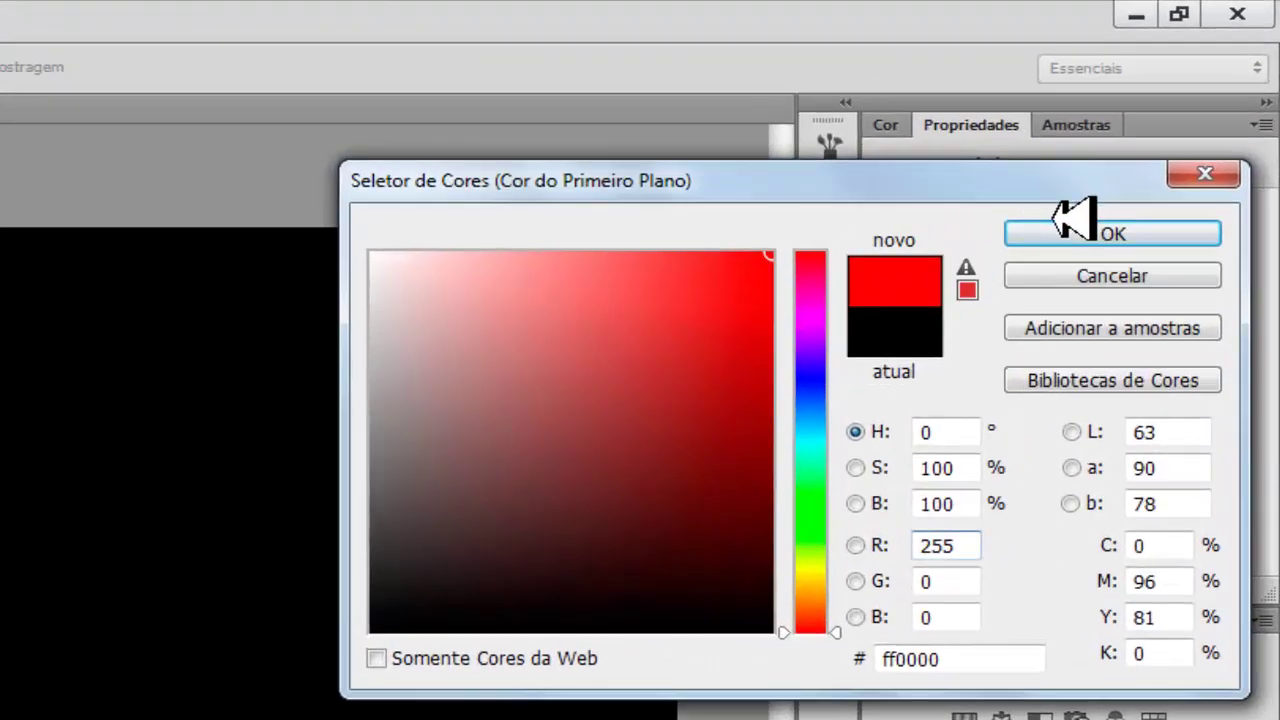
{"action": "double_click", "coordinate": [900, 660]}
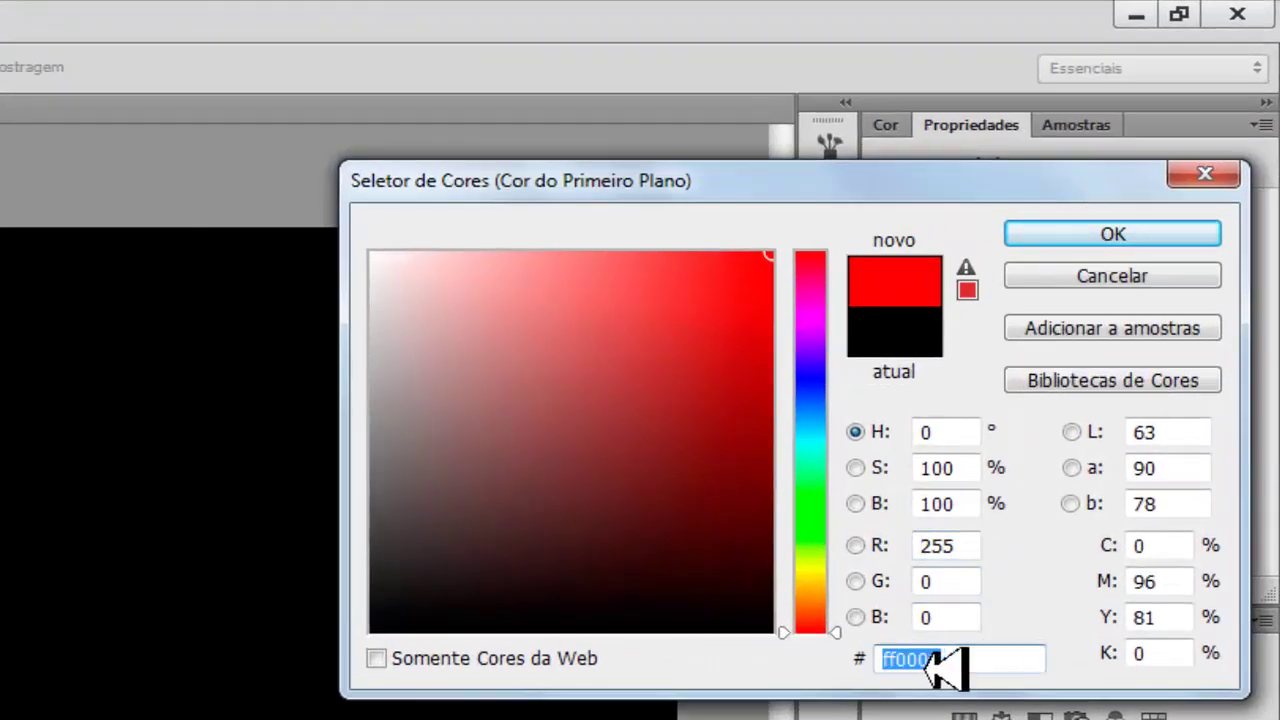
{"action": "left_click", "coordinate": [1040, 237]}
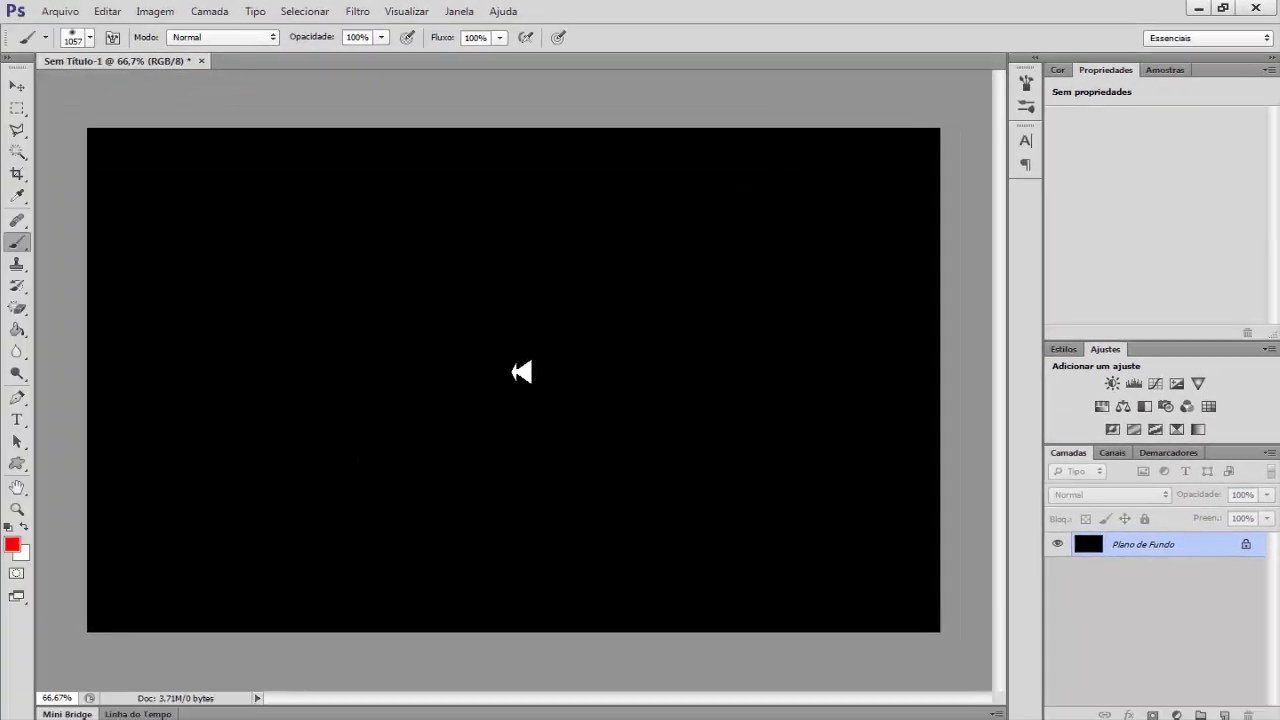
{"action": "left_click", "coordinate": [521, 372]}
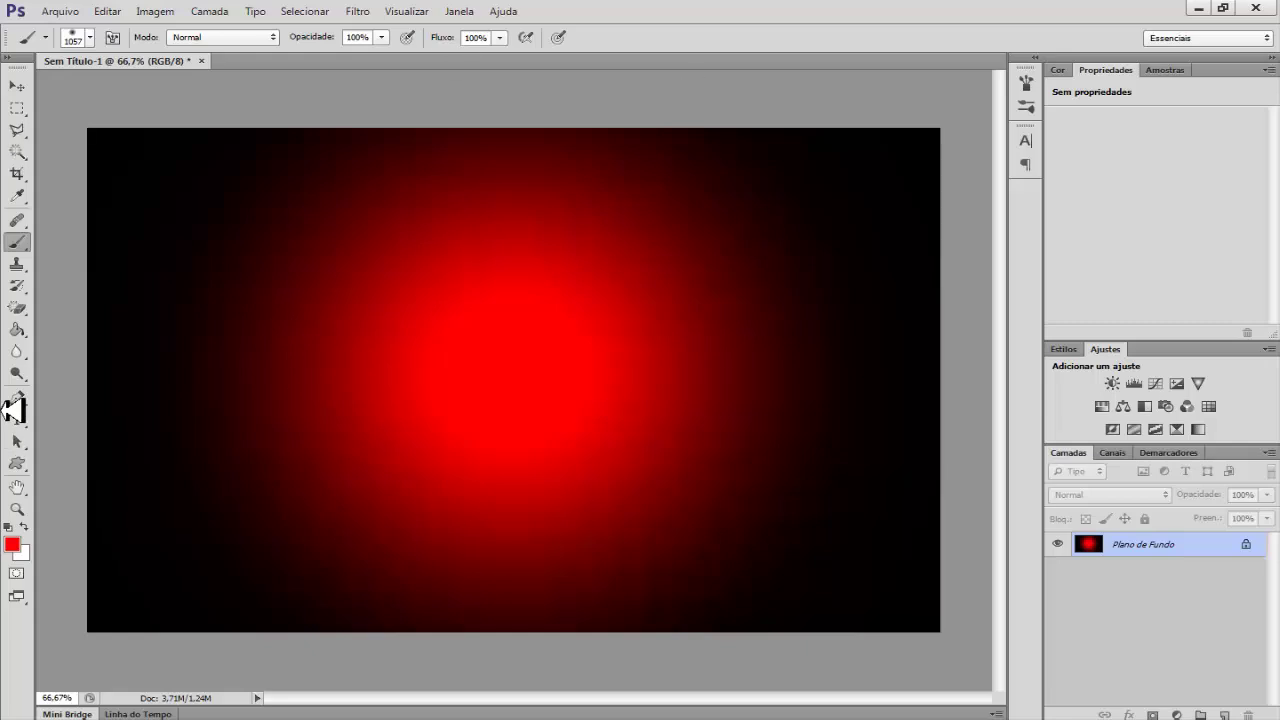
Activate the Custom Shape tool and add a new empty layer above the background
{"action": "left_click", "coordinate": [16, 80]}
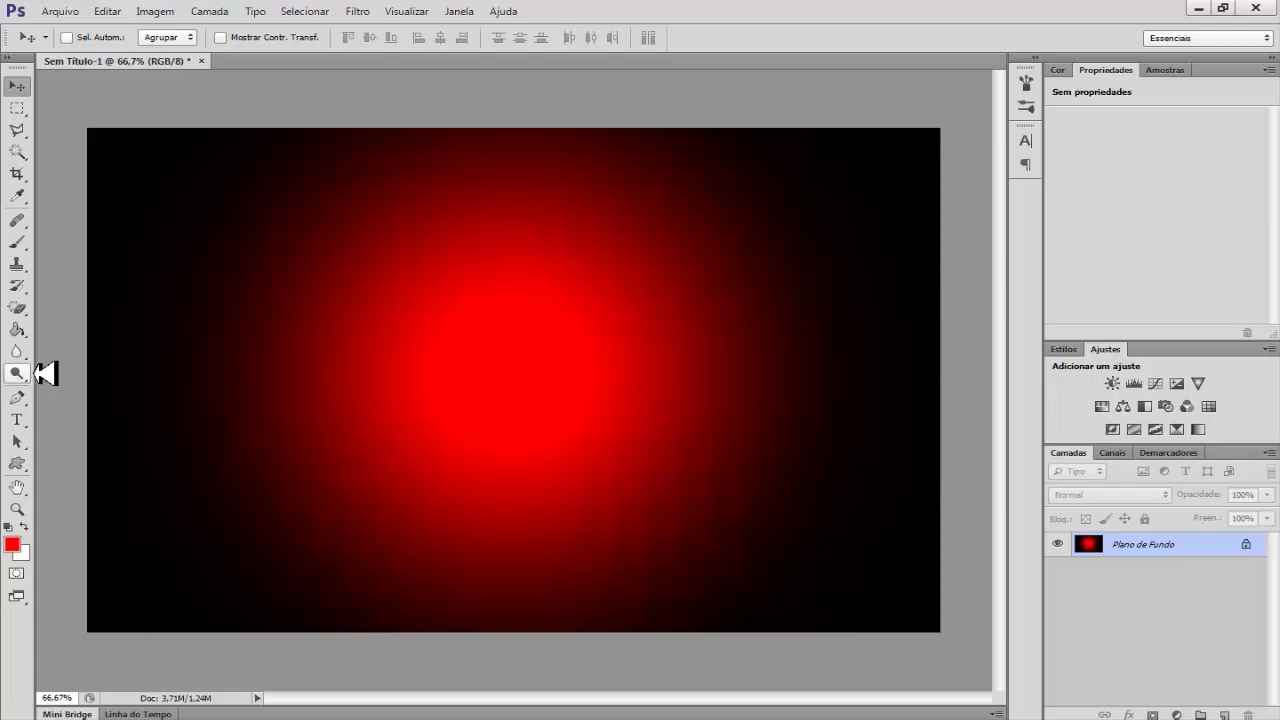
{"action": "left_click", "coordinate": [18, 463]}
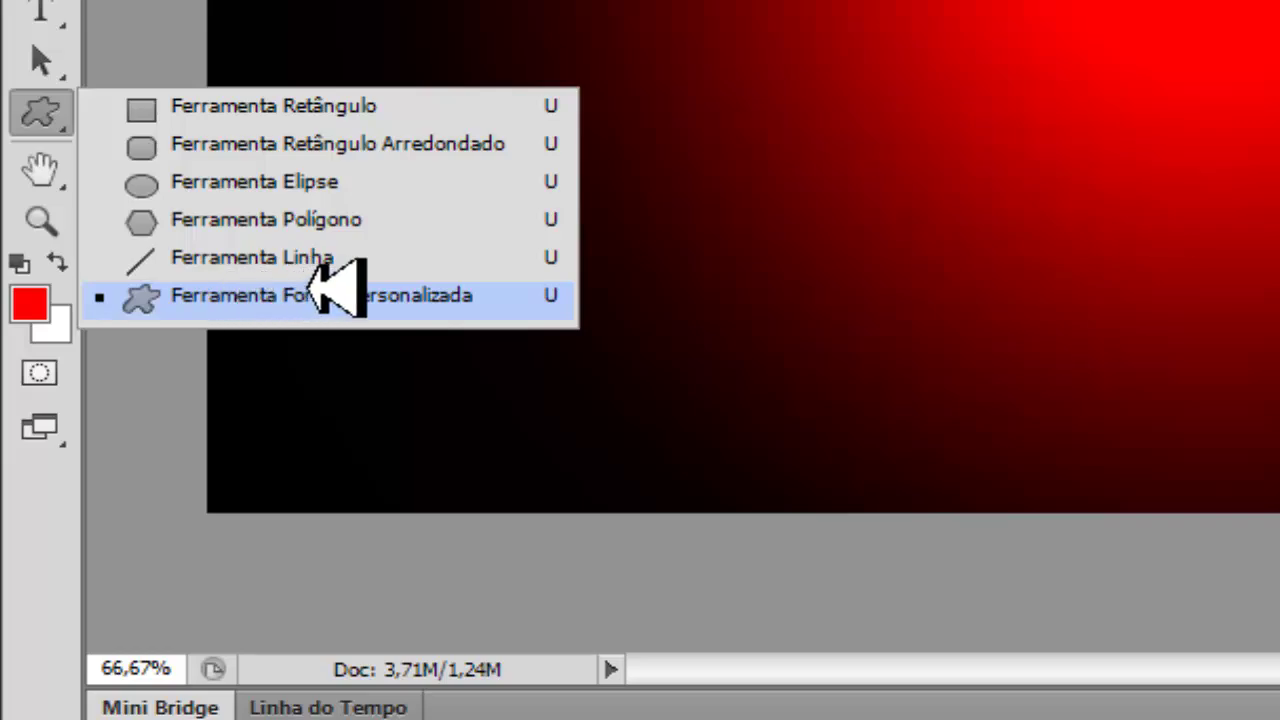
{"action": "left_click", "coordinate": [312, 292]}
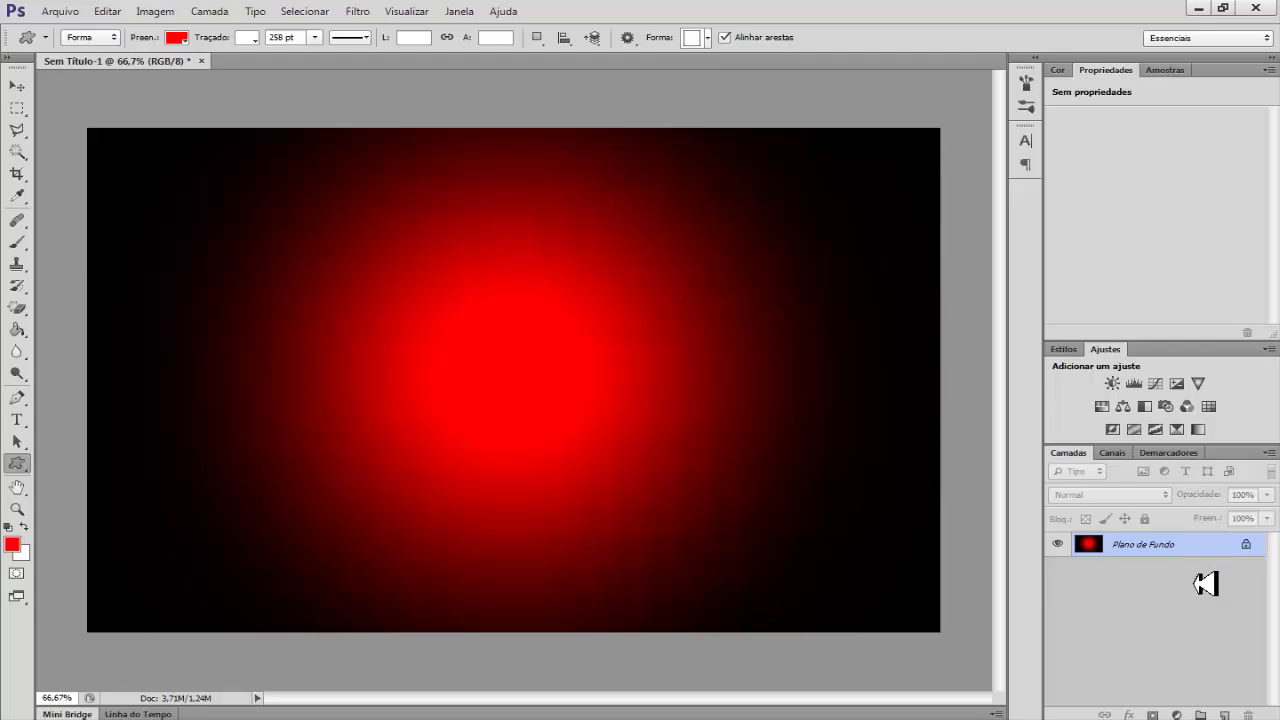
{"action": "left_click", "coordinate": [1224, 714]}
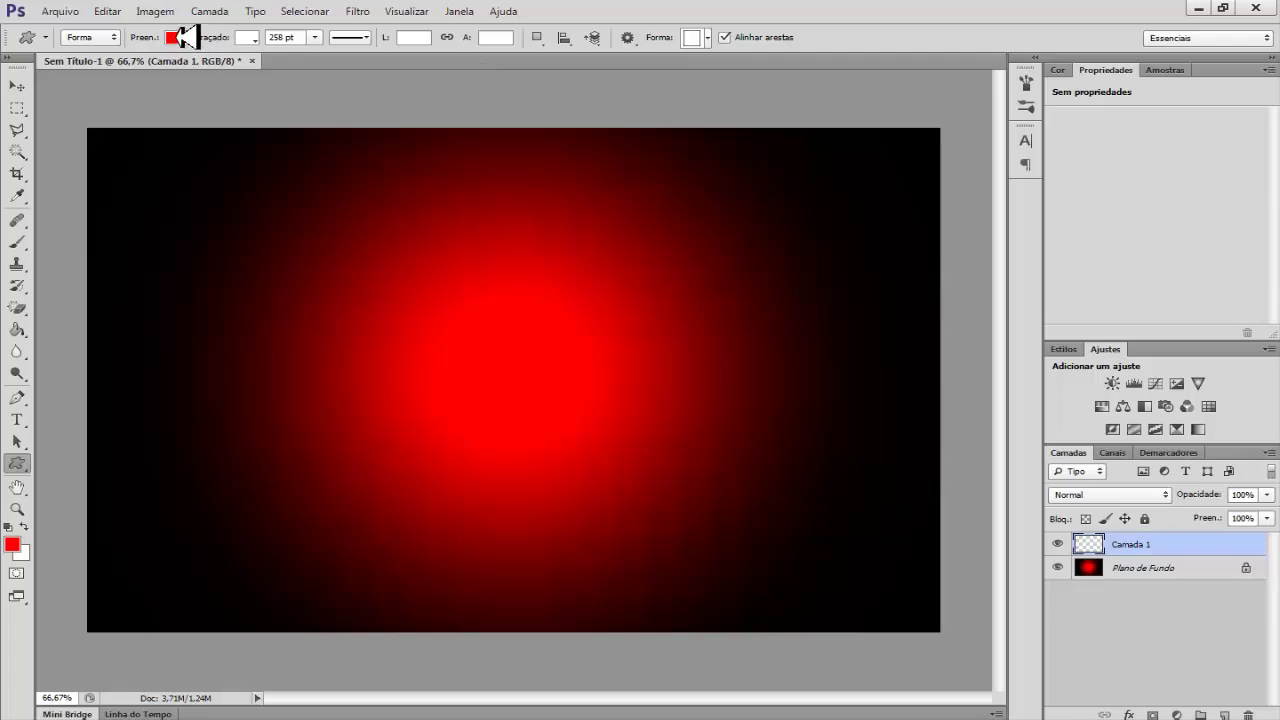
Set the custom shape's fill to white and check its stroke colour options
{"action": "left_click", "coordinate": [175, 37]}
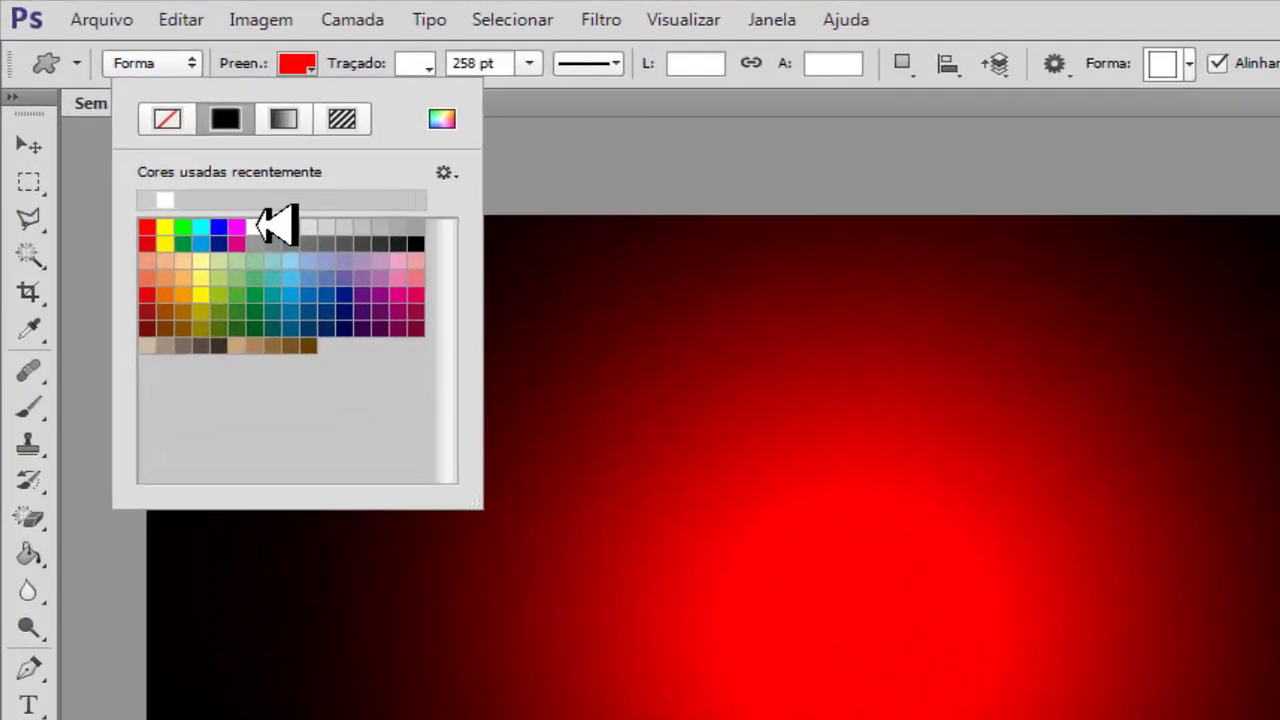
{"action": "left_click", "coordinate": [152, 134]}
{"action": "left_click", "coordinate": [562, 86]}
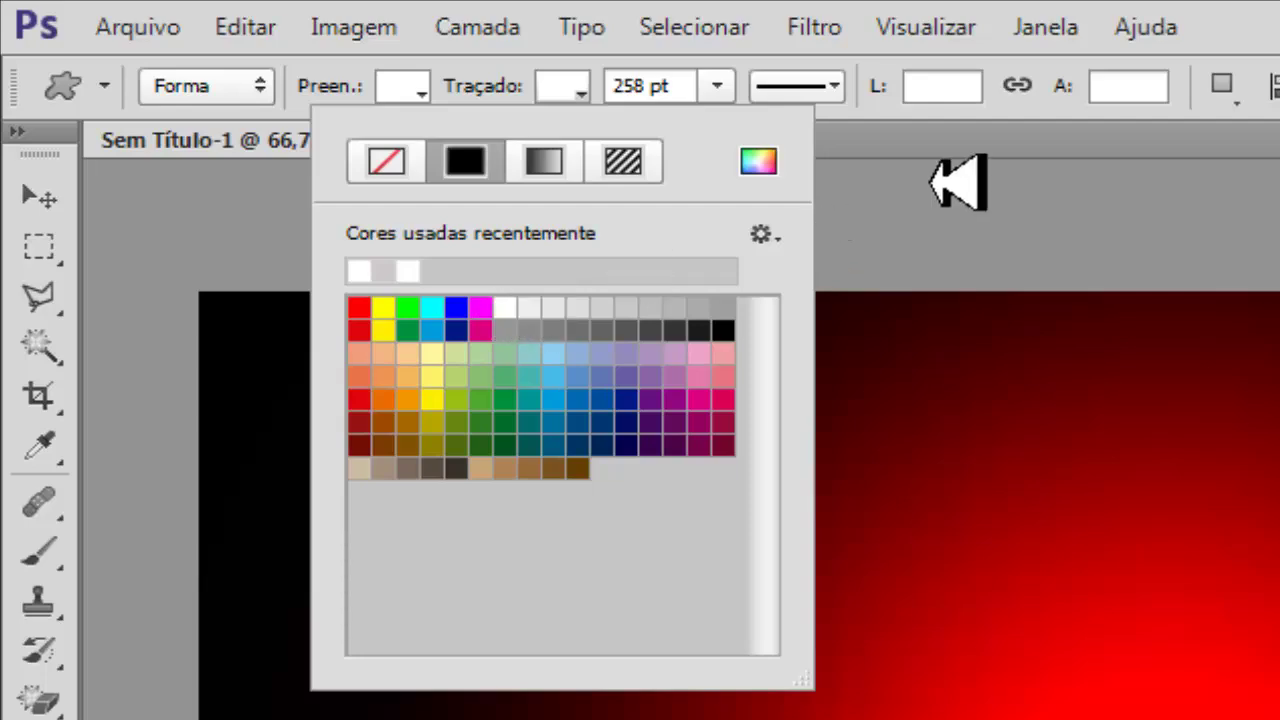
{"action": "key", "text": "Escape"}
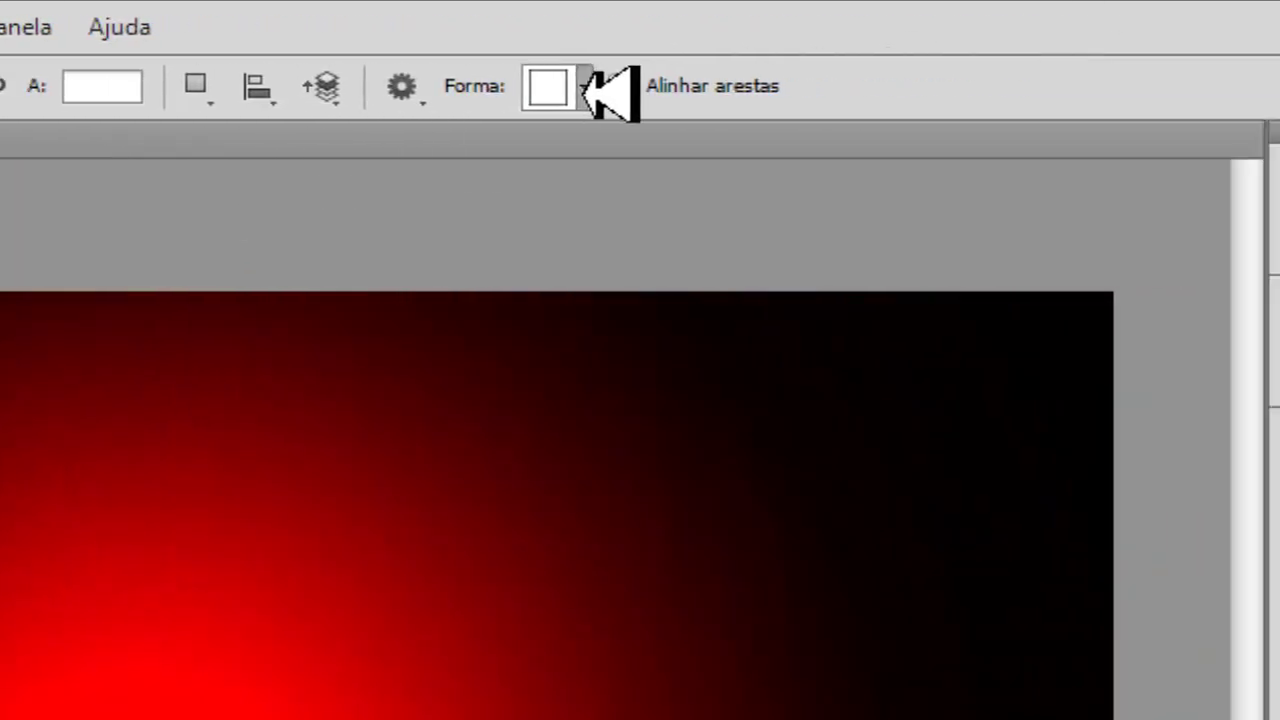
Browse the custom shape library and replace the current shapes with the complete "Tudo" set
{"action": "left_click", "coordinate": [586, 88]}
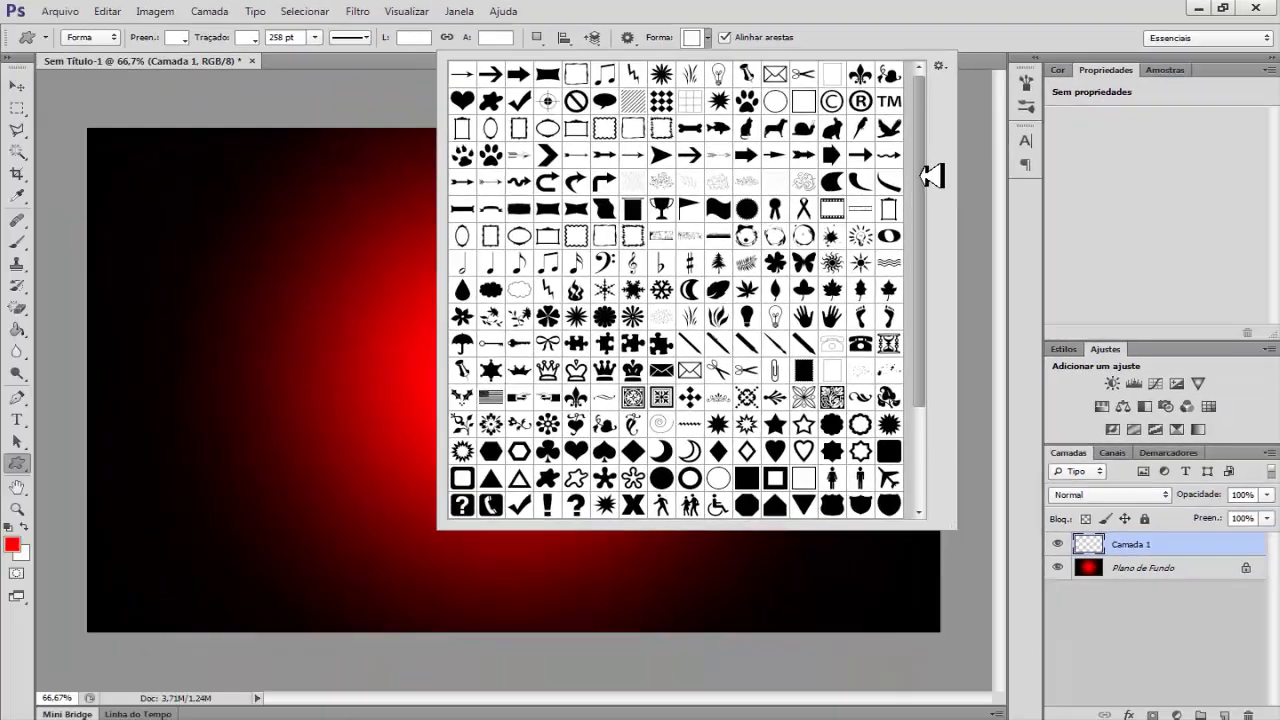
{"action": "left_click_drag", "start_coordinate": [932, 176], "coordinate": [934, 138]}
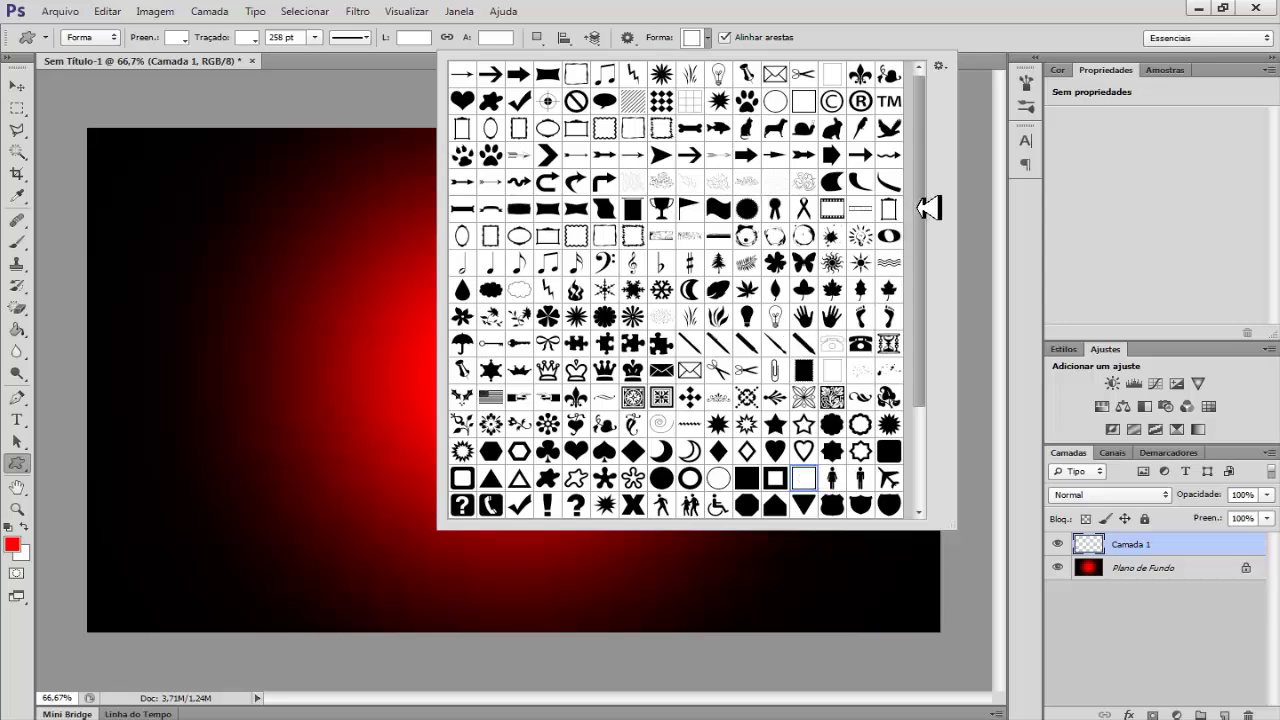
{"action": "left_click_drag", "start_coordinate": [928, 207], "coordinate": [920, 178]}
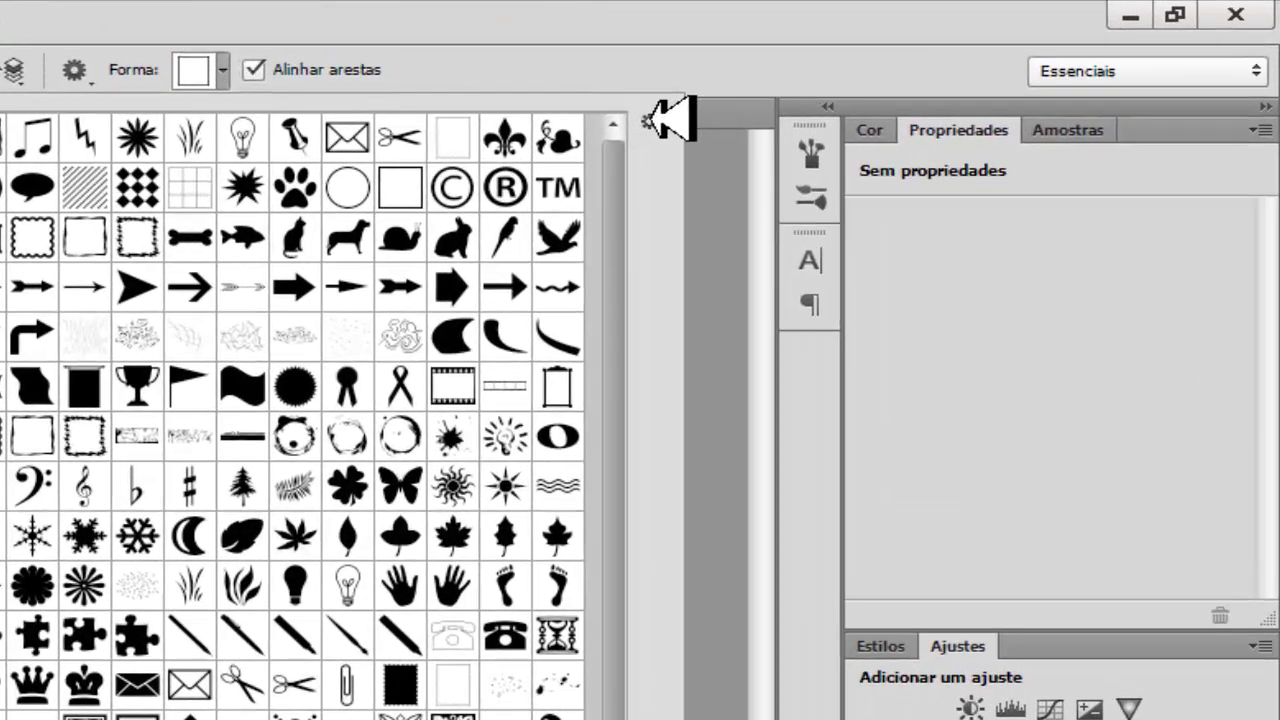
{"action": "left_click", "coordinate": [943, 67]}
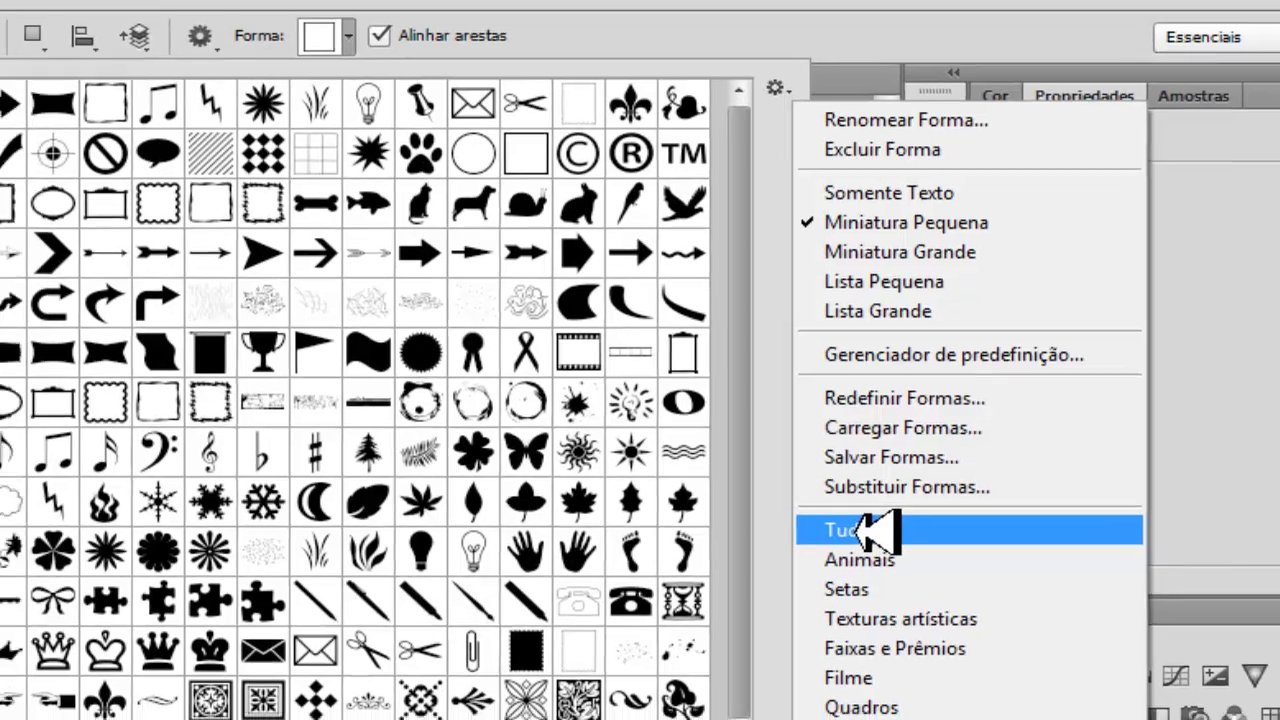
{"action": "left_click", "coordinate": [860, 531]}
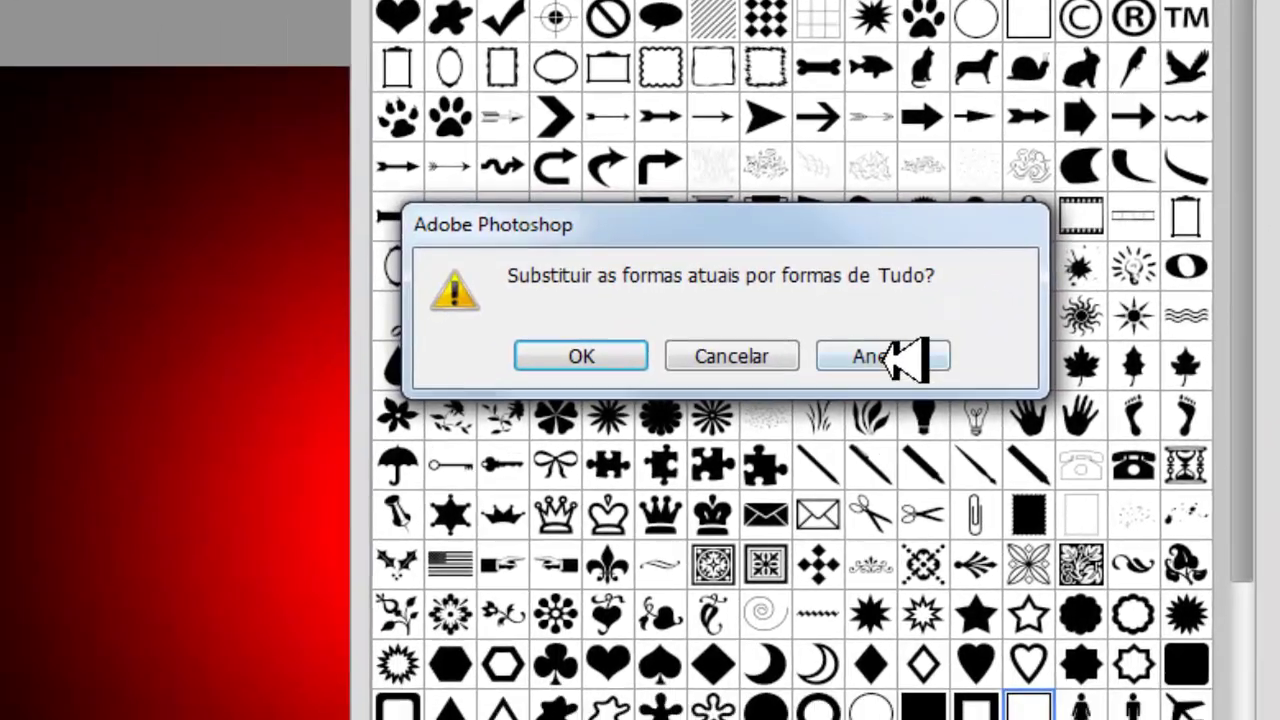
{"action": "left_click", "coordinate": [581, 356]}
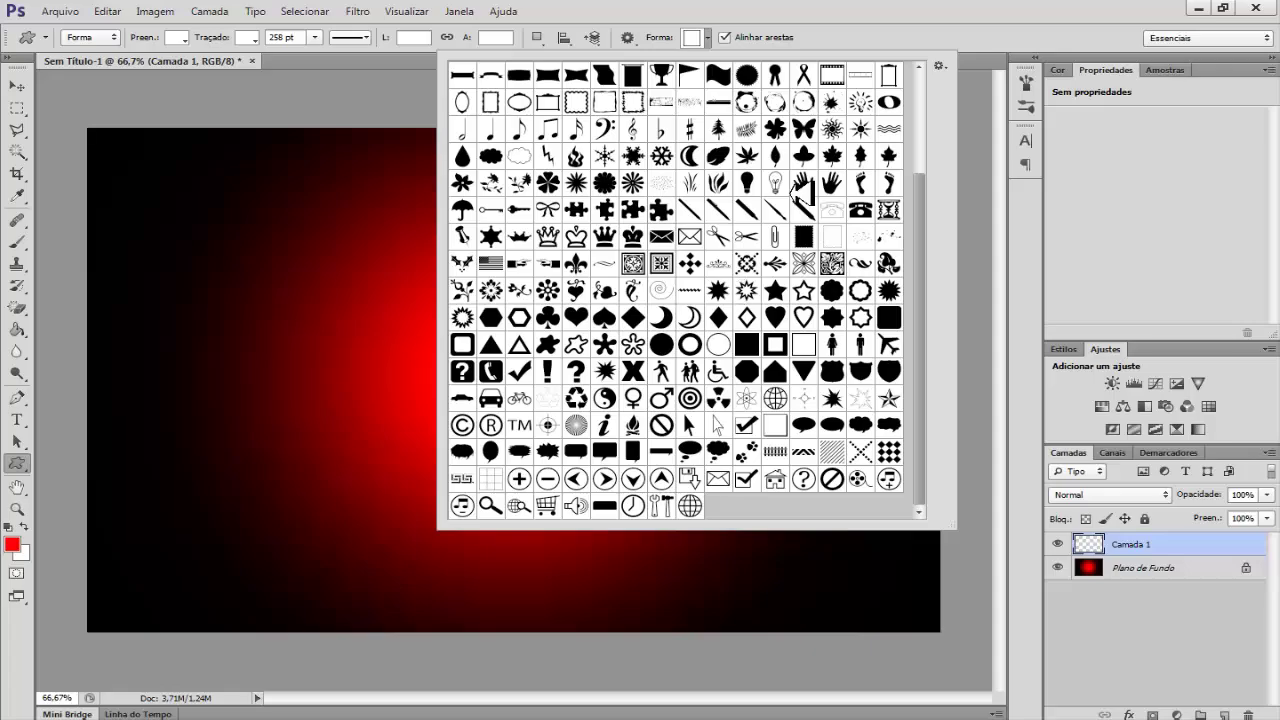
Choose the thin square outline as the custom shape and keep the Custom Shape tool active
{"action": "left_click_drag", "start_coordinate": [930, 369], "coordinate": [929, 443]}
{"action": "left_click", "coordinate": [803, 344]}
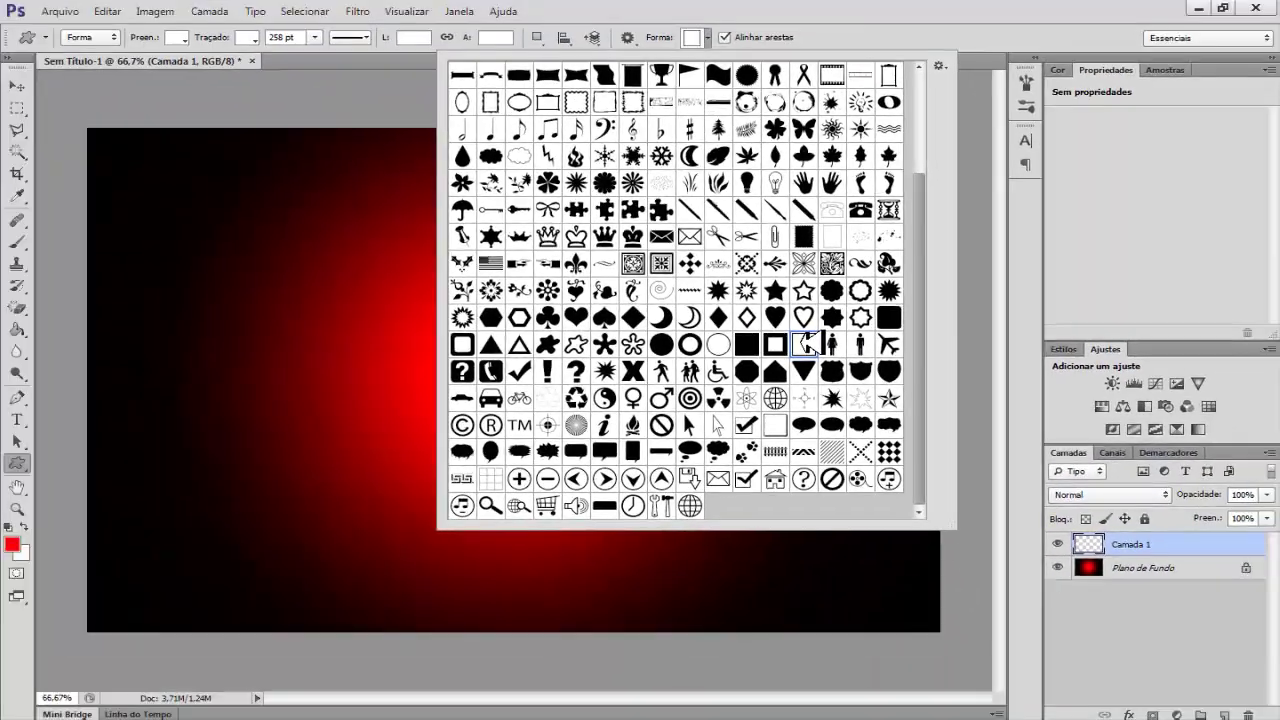
{"action": "left_click", "coordinate": [17, 86]}
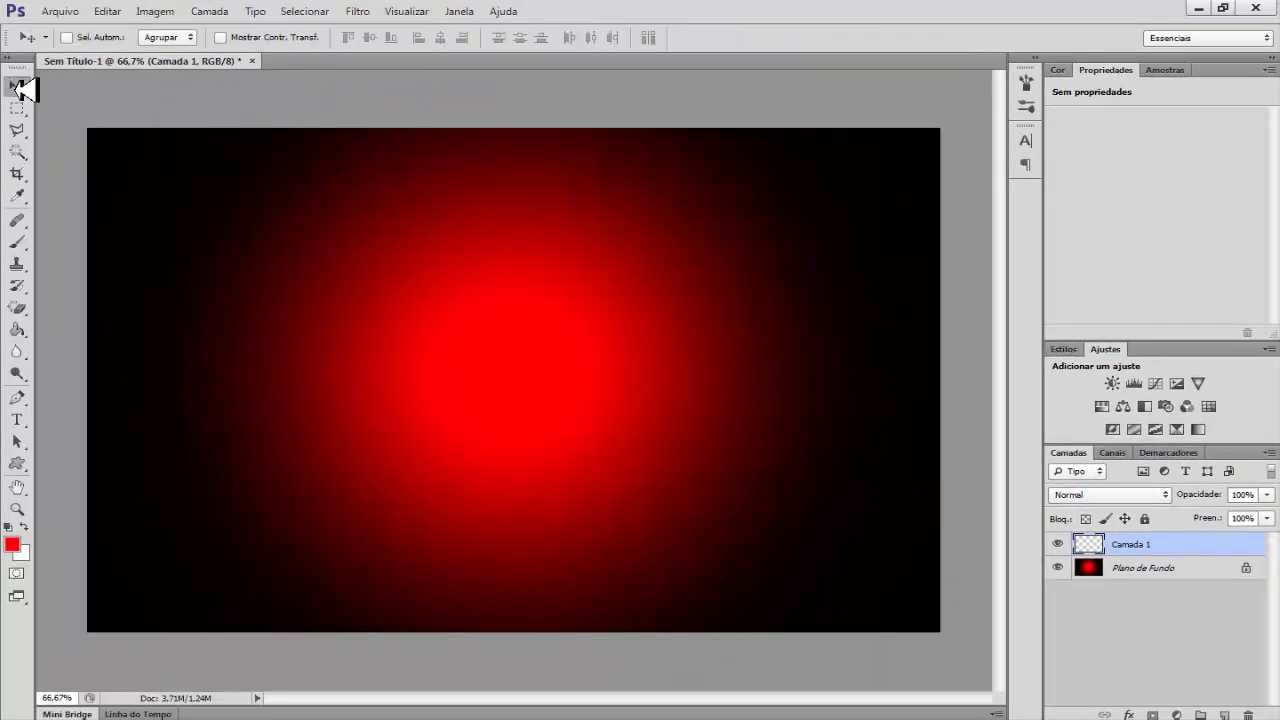
{"action": "left_click", "coordinate": [16, 464]}
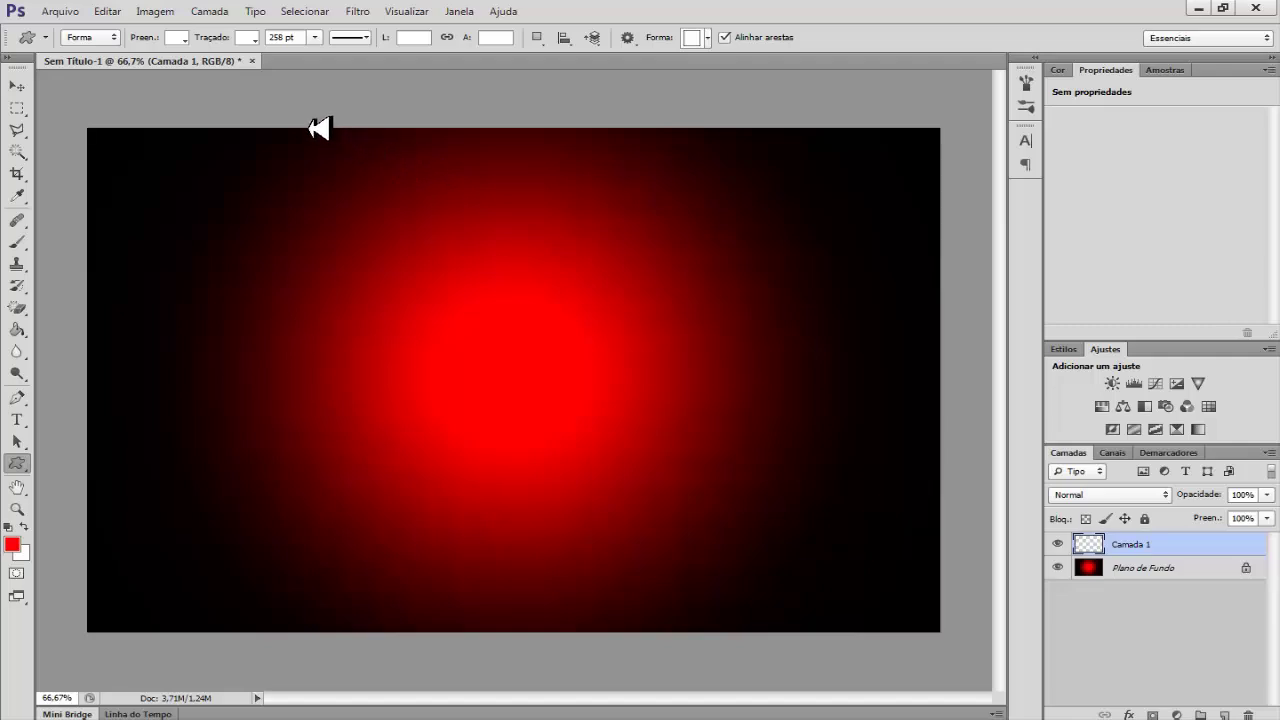
Draw a white square outline about 902 × 880 px over the red glow and rotate it about -44.5° into a diamond
{"action": "left_click_drag", "start_coordinate": [318, 135], "coordinate": [851, 609]}
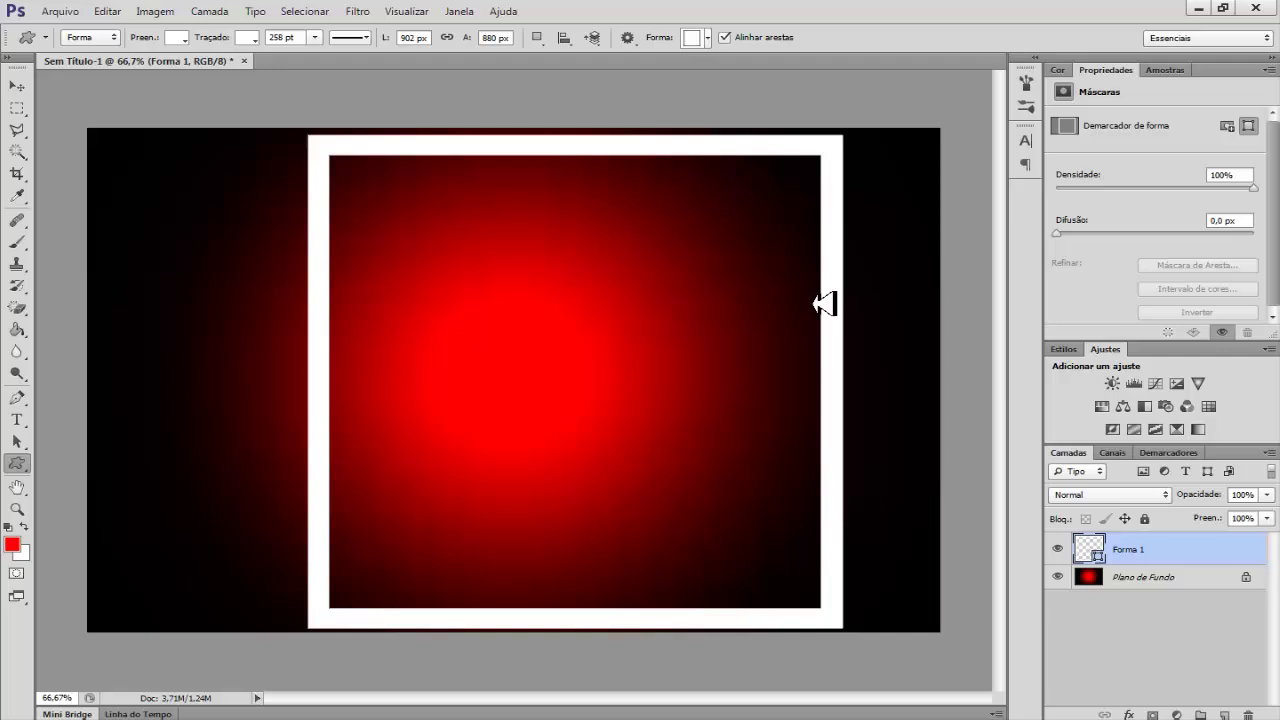
{"action": "key", "text": "ctrl+t"}
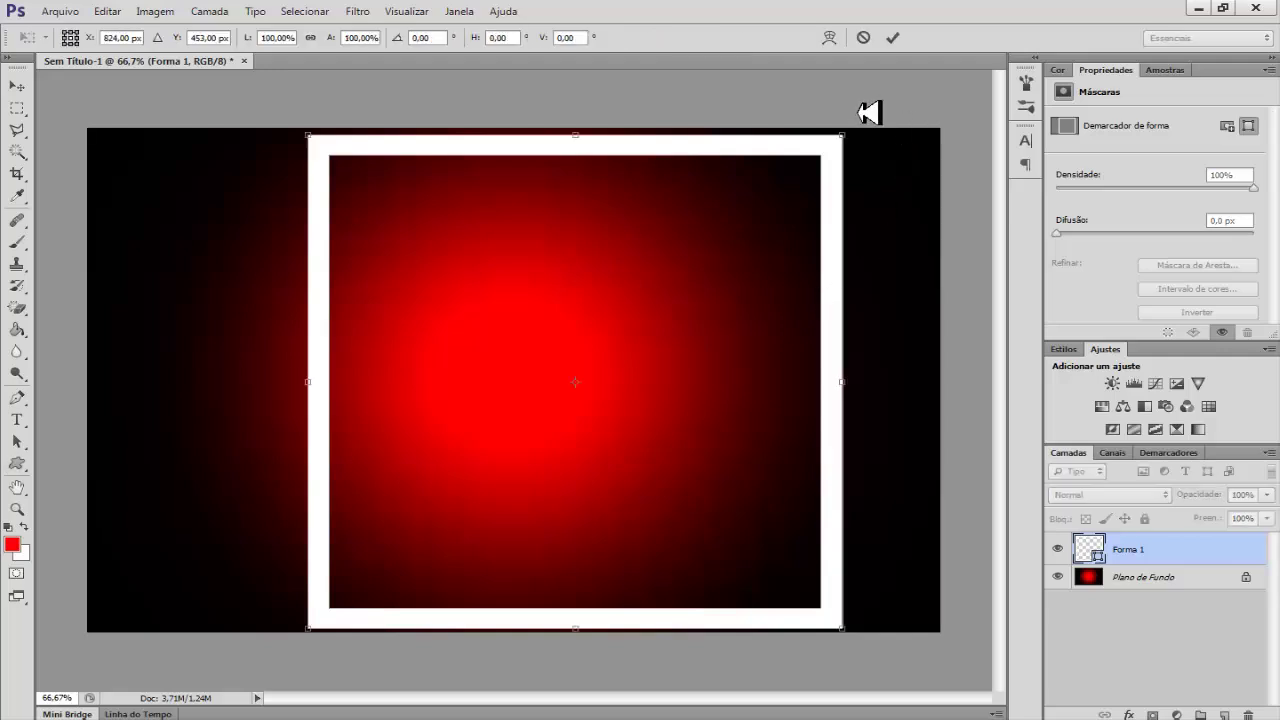
{"action": "left_click_drag", "start_coordinate": [883, 130], "coordinate": [606, 72]}
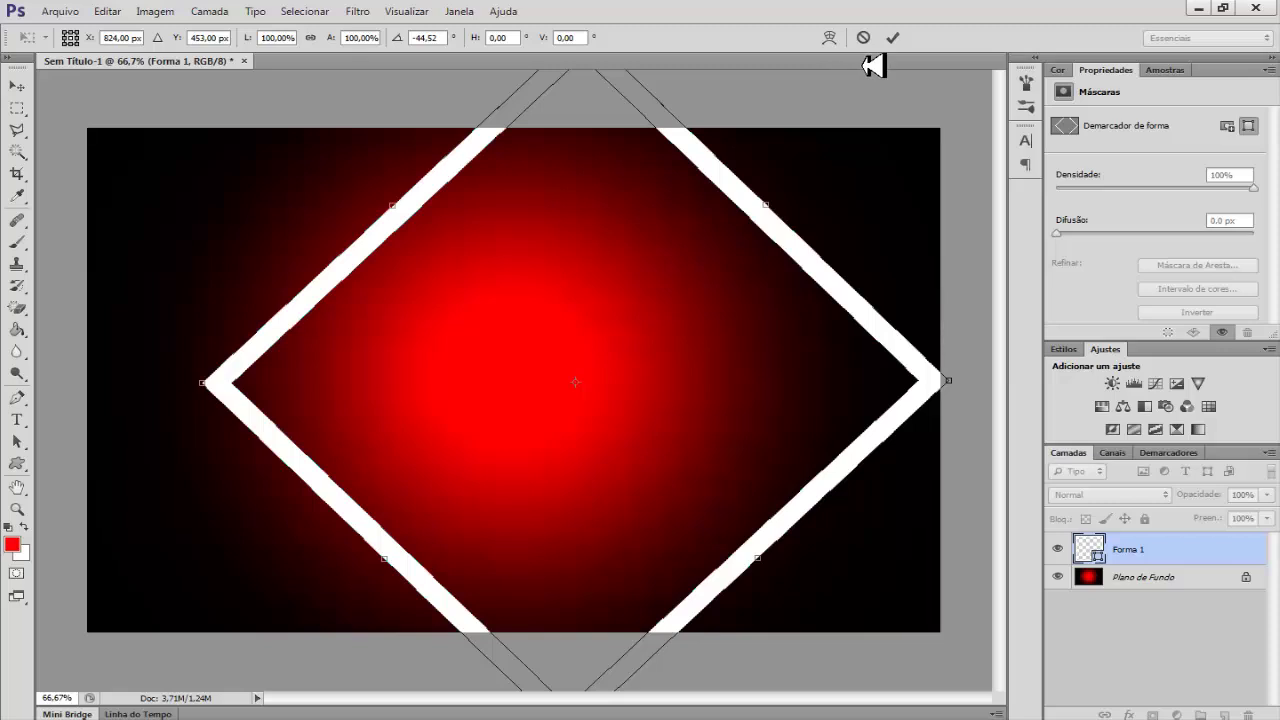
{"action": "left_click", "coordinate": [895, 37]}
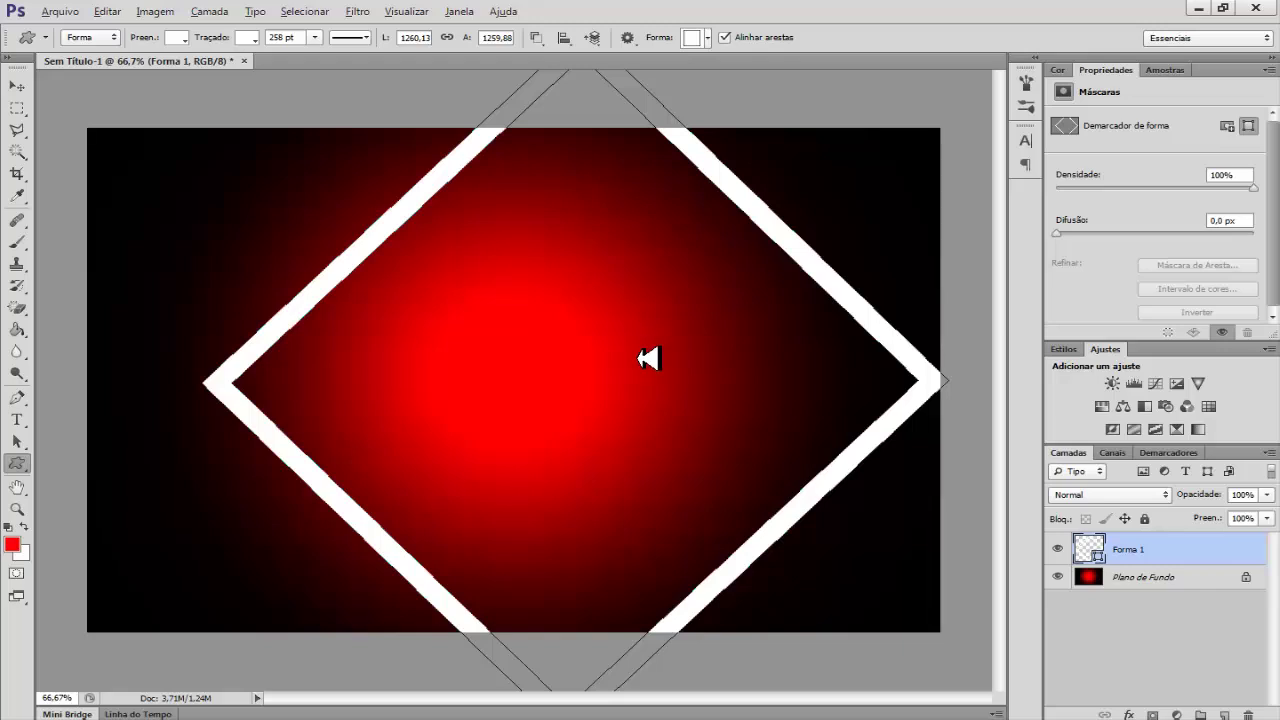
Scale the diamond proportionally to about 73% and centre it on the glow at about X 726, Y 456 px
{"action": "scroll", "coordinate": [648, 358], "scroll_direction": "down", "scroll_amount": 3}
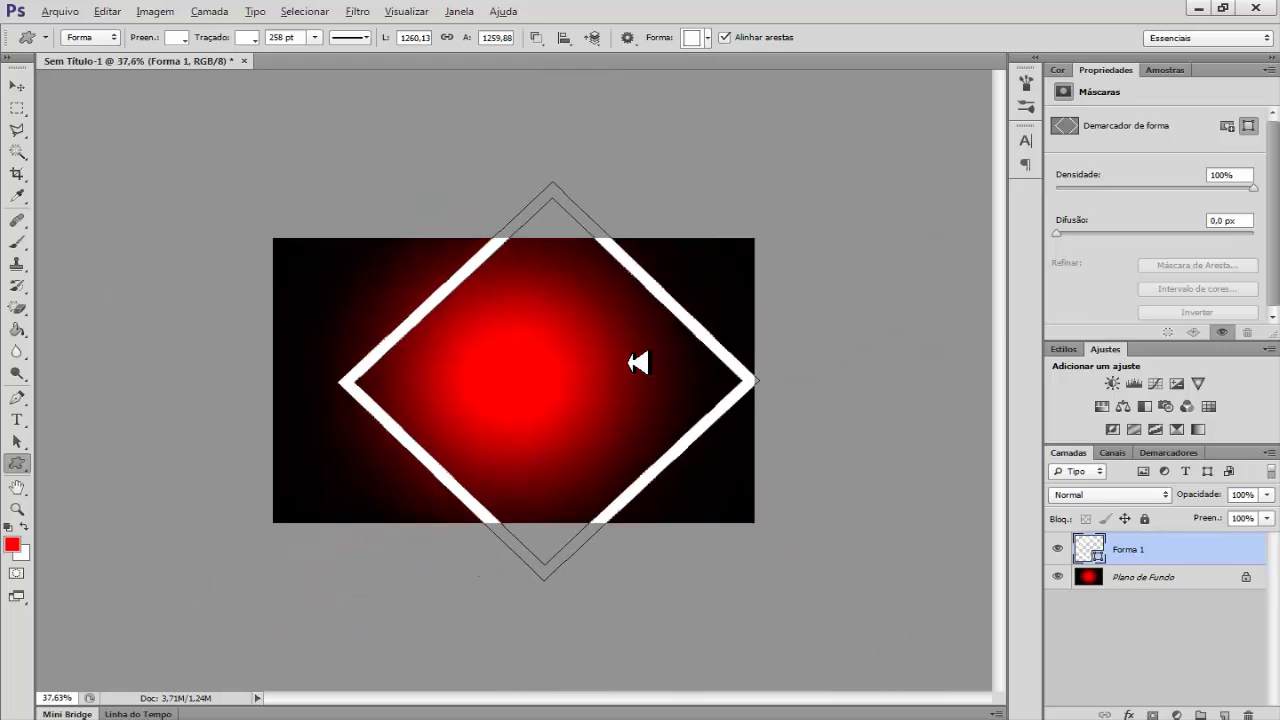
{"action": "key", "text": "alt"}
{"action": "key", "text": "ctrl+t"}
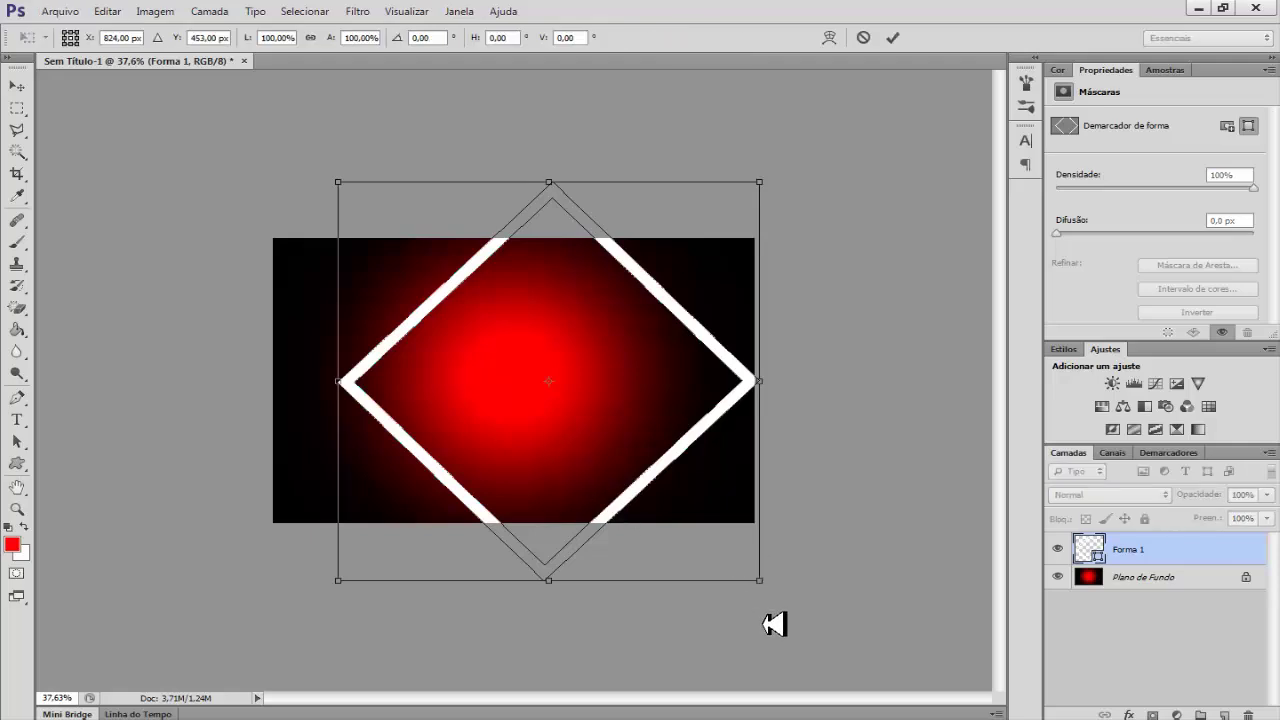
{"action": "left_click_drag", "start_coordinate": [772, 579], "coordinate": [708, 529]}
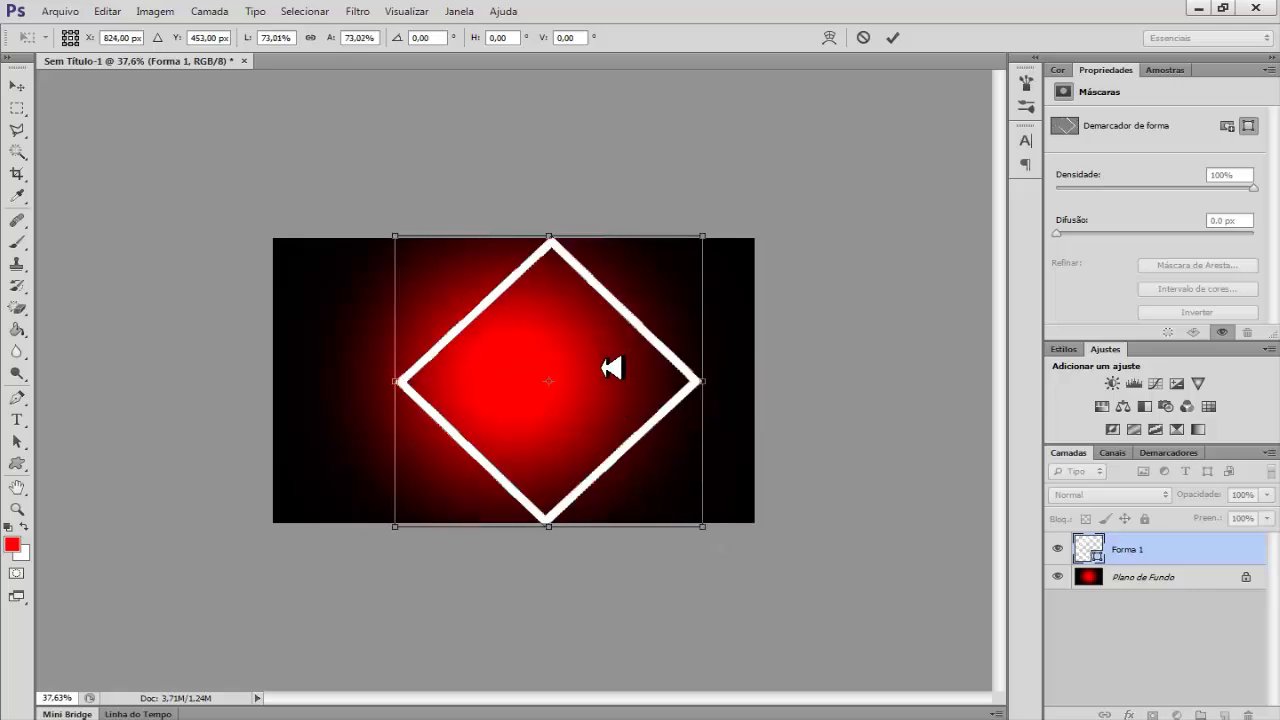
{"action": "left_click_drag", "start_coordinate": [608, 368], "coordinate": [574, 369]}
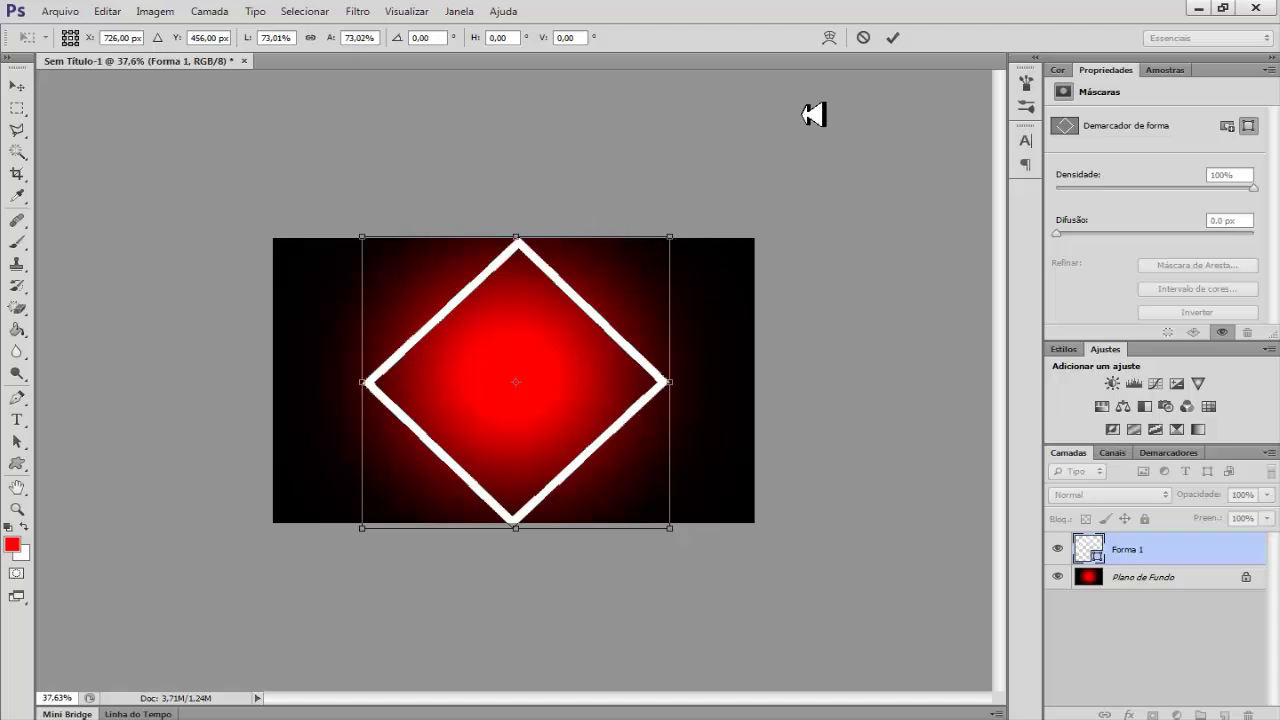
{"action": "left_click", "coordinate": [890, 38]}
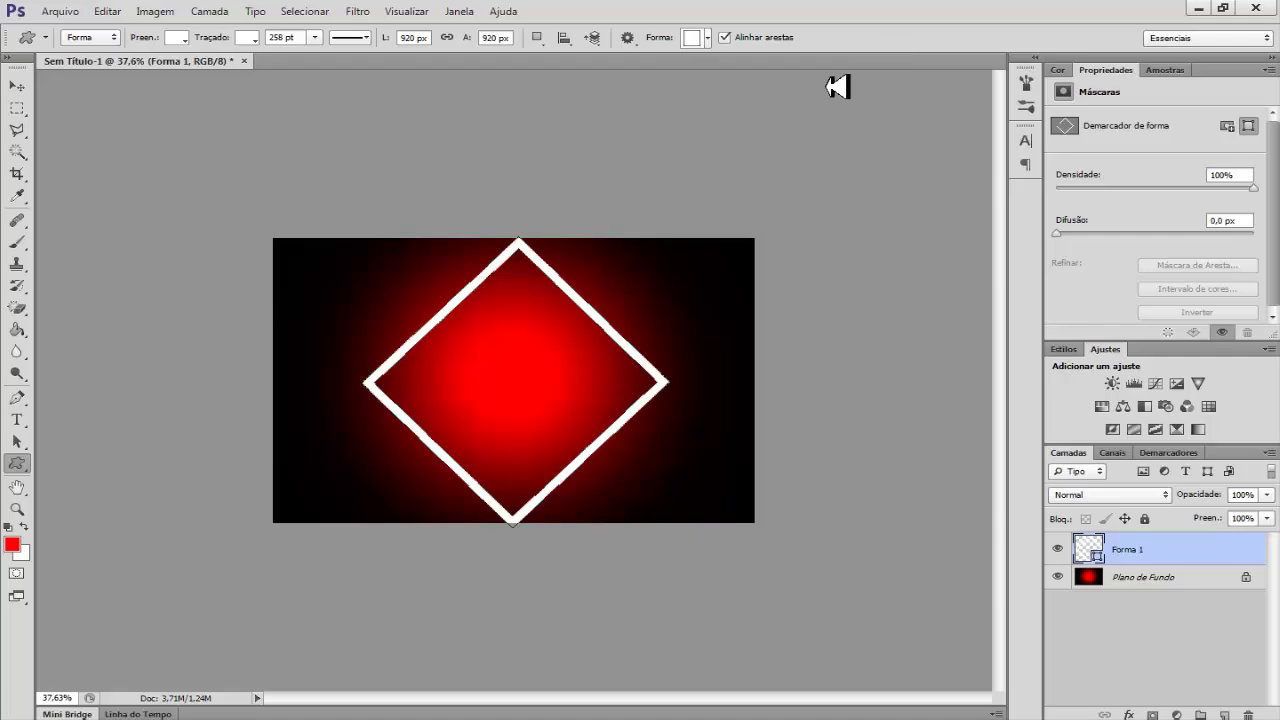
Check the diamond's centring with one horizontal and one vertical ruler guide through its corners, and hide the guides and rulers
{"action": "left_click", "coordinate": [24, 510]}
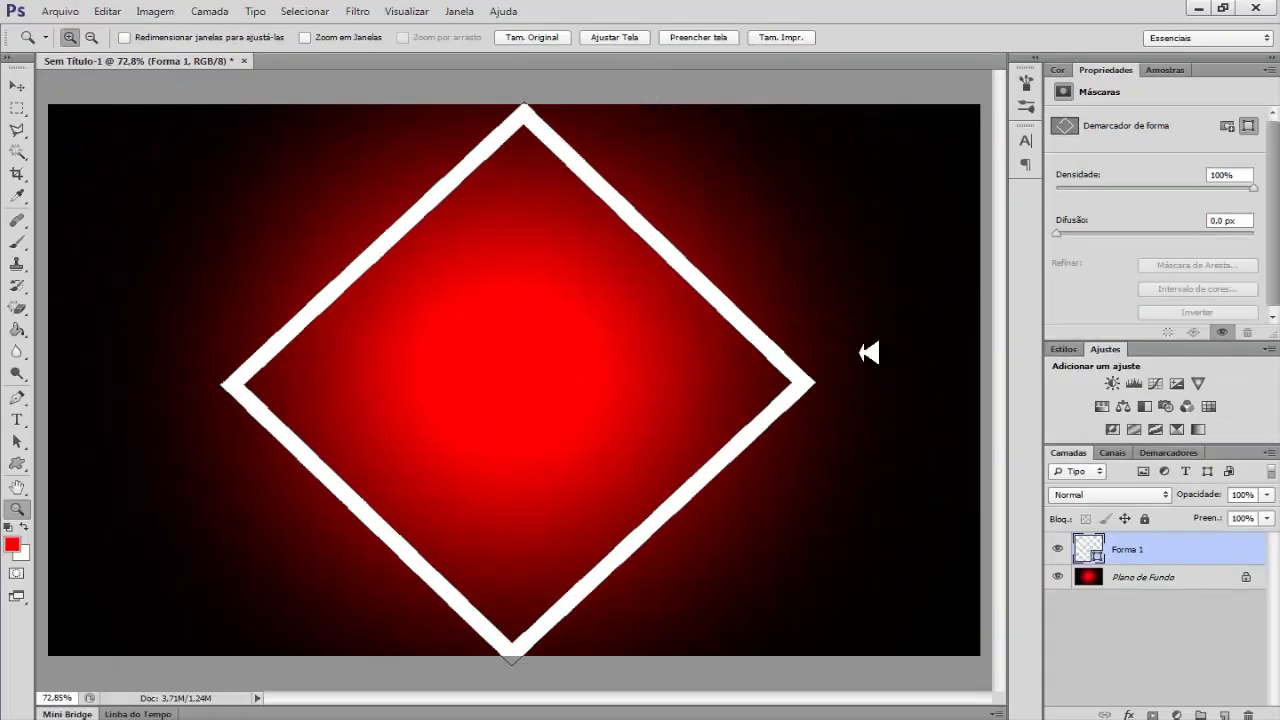
{"action": "left_click", "coordinate": [1160, 580]}
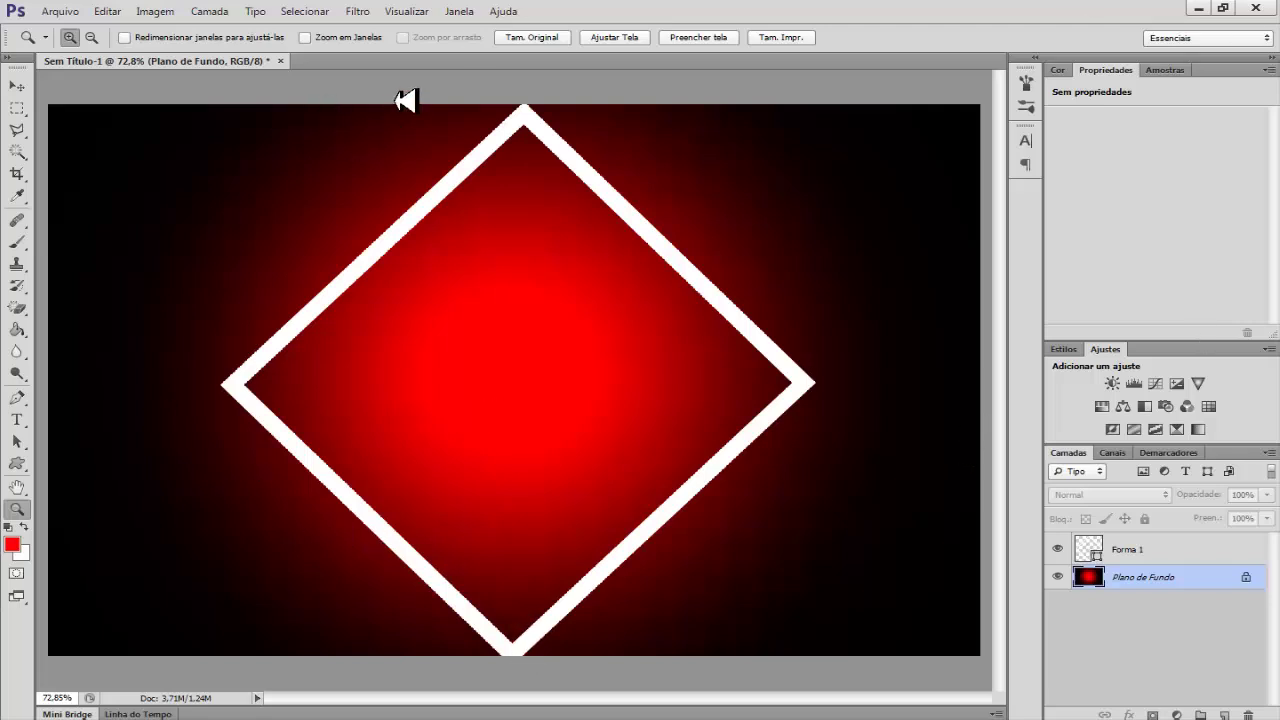
{"action": "key", "text": "ctrl+r"}
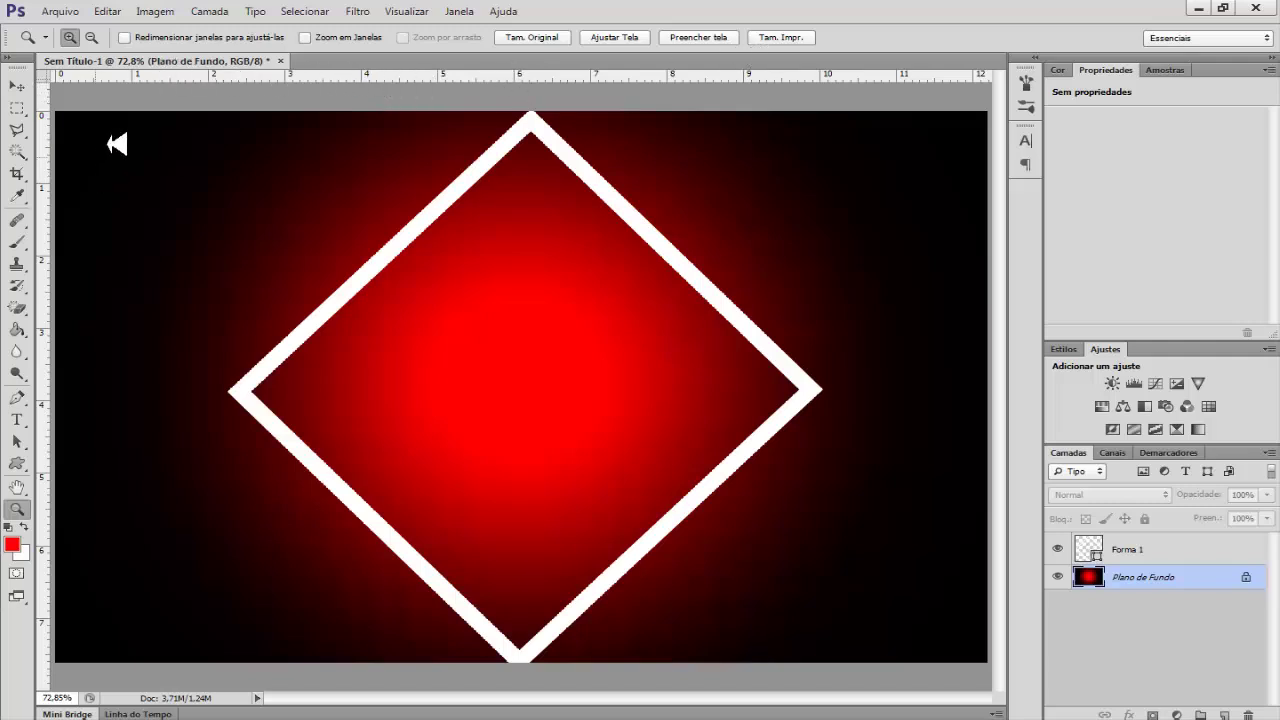
{"action": "left_click", "coordinate": [17, 85]}
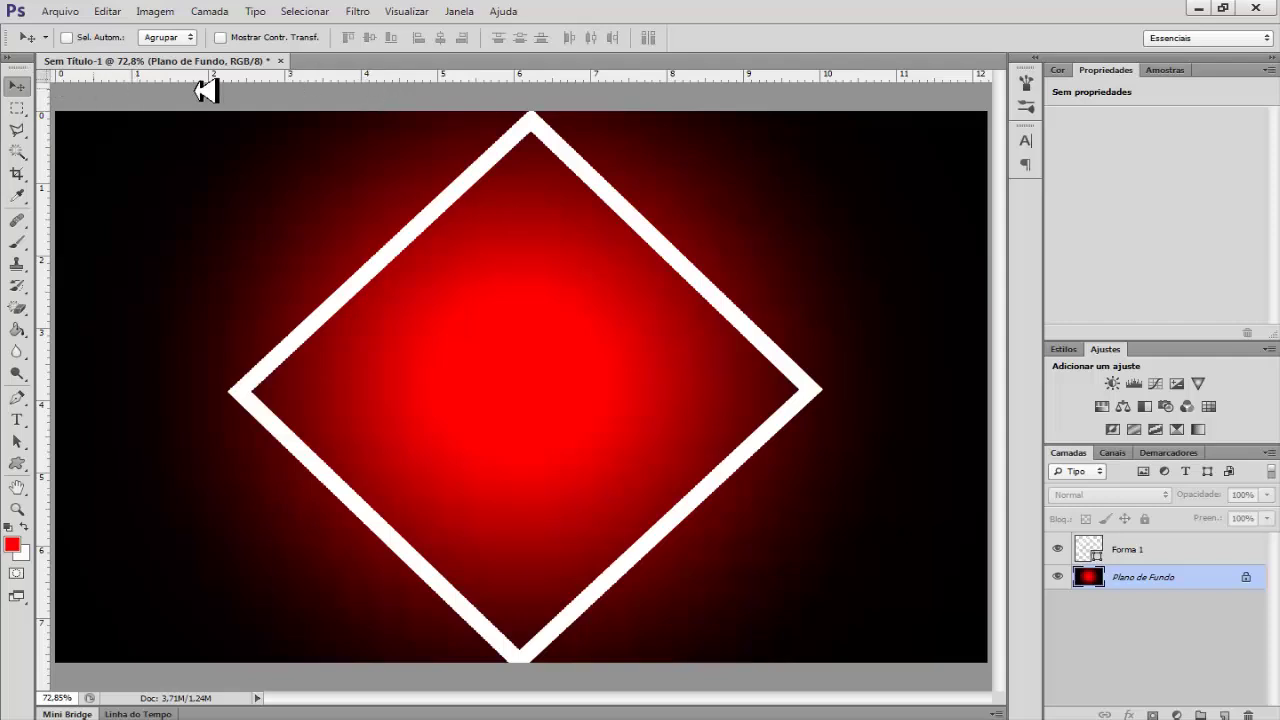
{"action": "left_click_drag", "start_coordinate": [425, 80], "coordinate": [486, 396]}
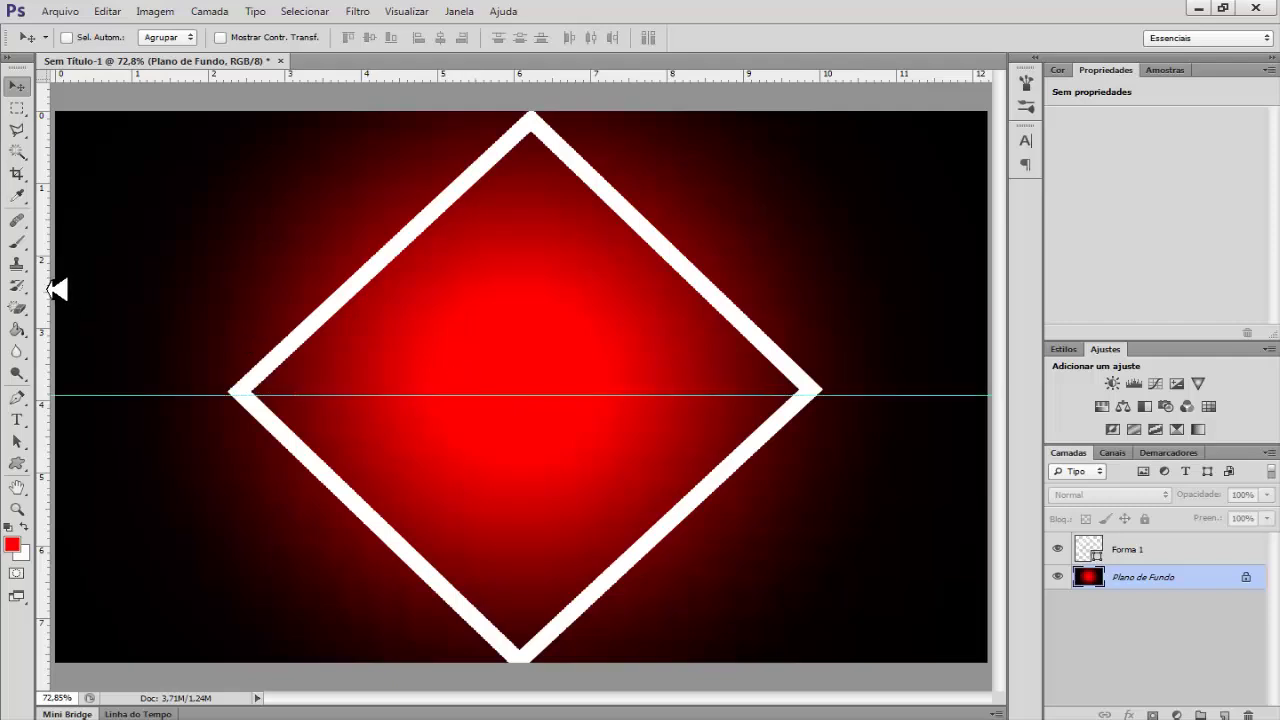
{"action": "left_click_drag", "start_coordinate": [50, 289], "coordinate": [540, 274]}
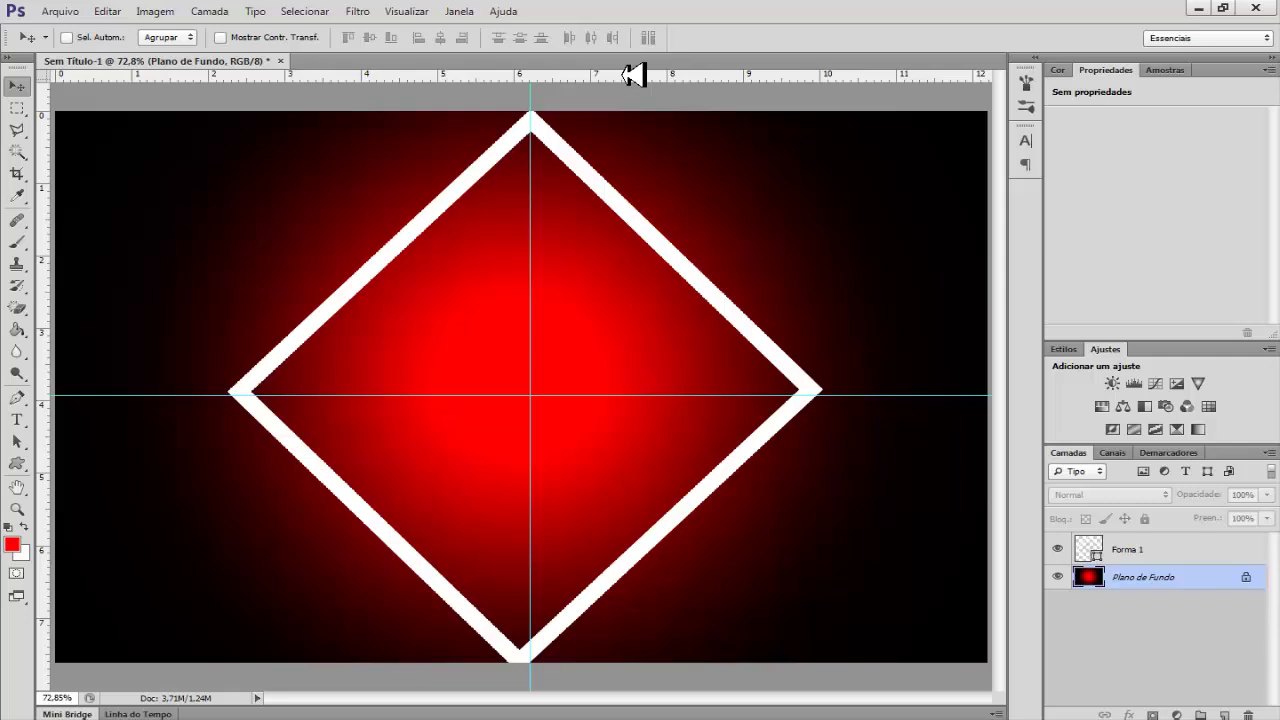
{"action": "key", "text": "ctrl+h"}
{"action": "key", "text": "ctrl+r"}
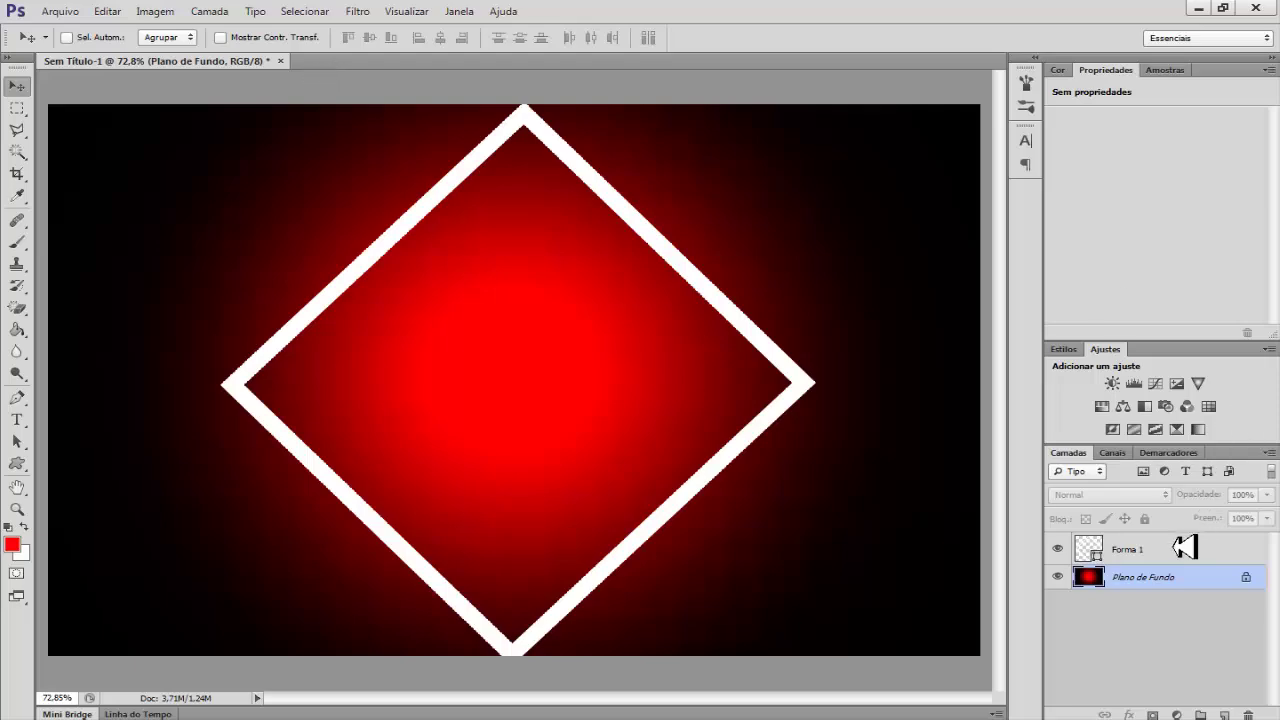
Duplicate the Forma 1 diamond layer, try shifting the copy sideways and undo that move
{"action": "left_click", "coordinate": [1181, 549]}
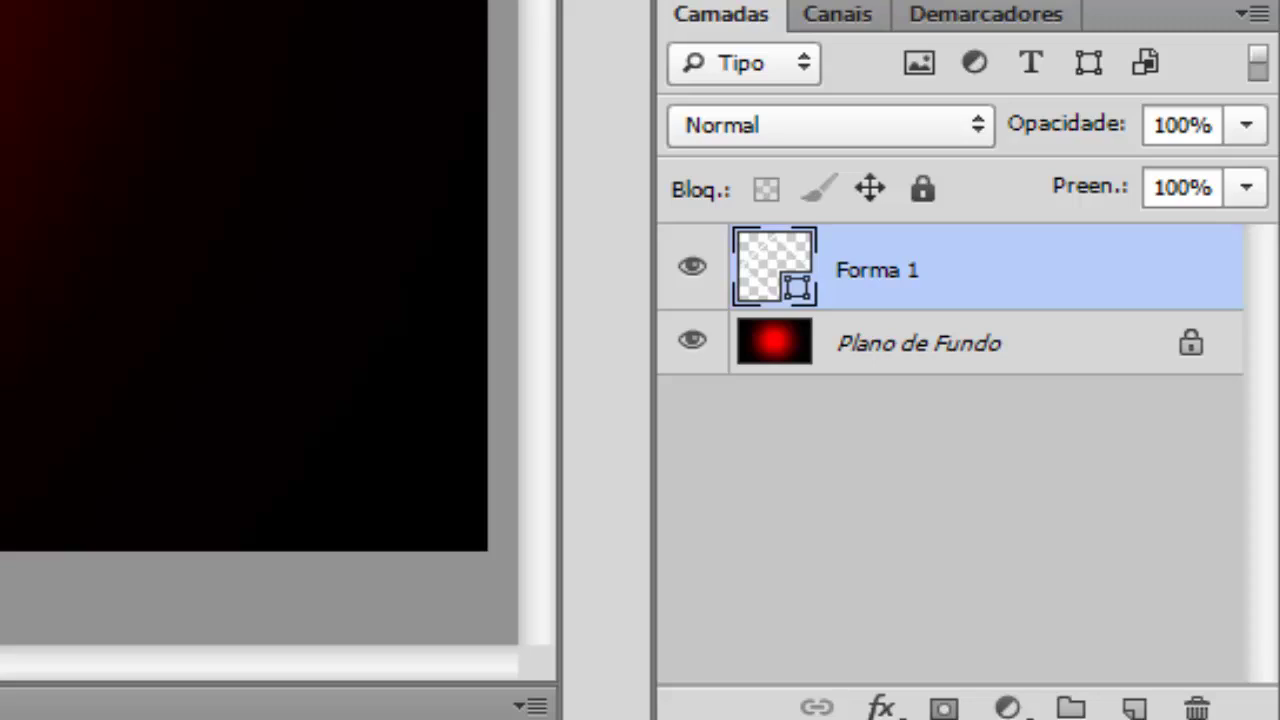
{"action": "key", "text": "ctrl+j"}
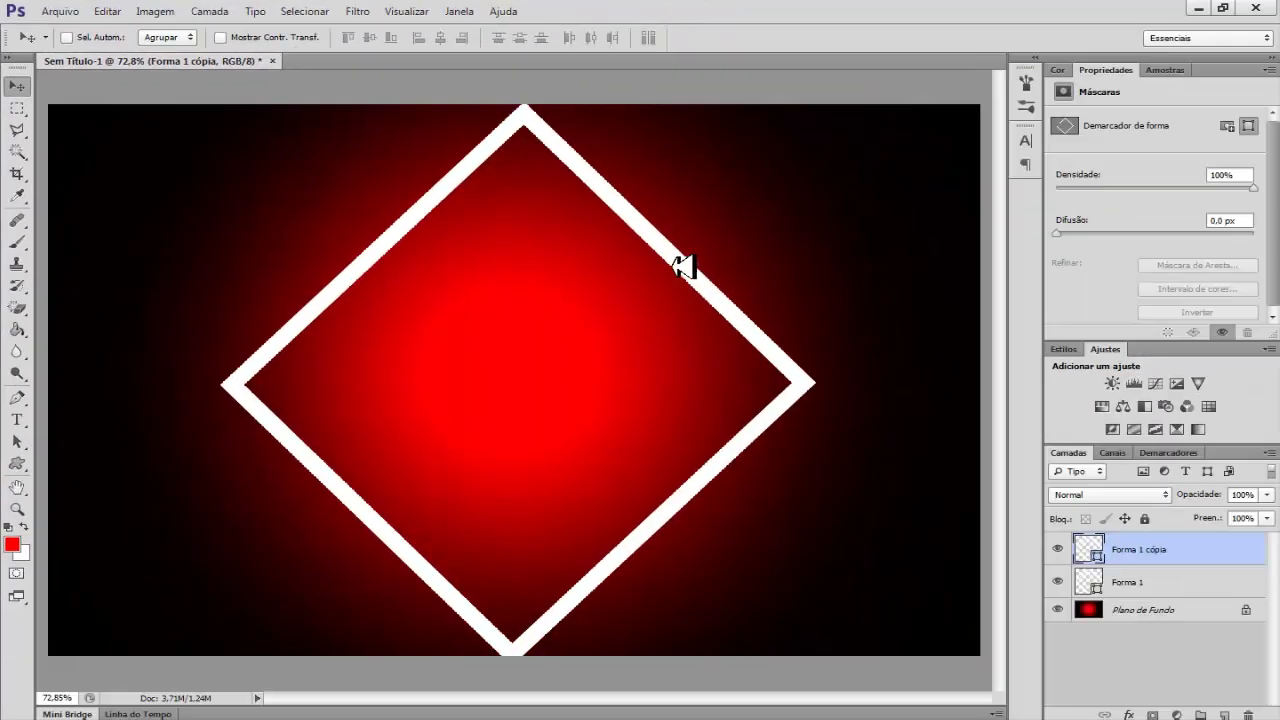
{"action": "left_click_drag", "start_coordinate": [678, 265], "coordinate": [753, 263]}
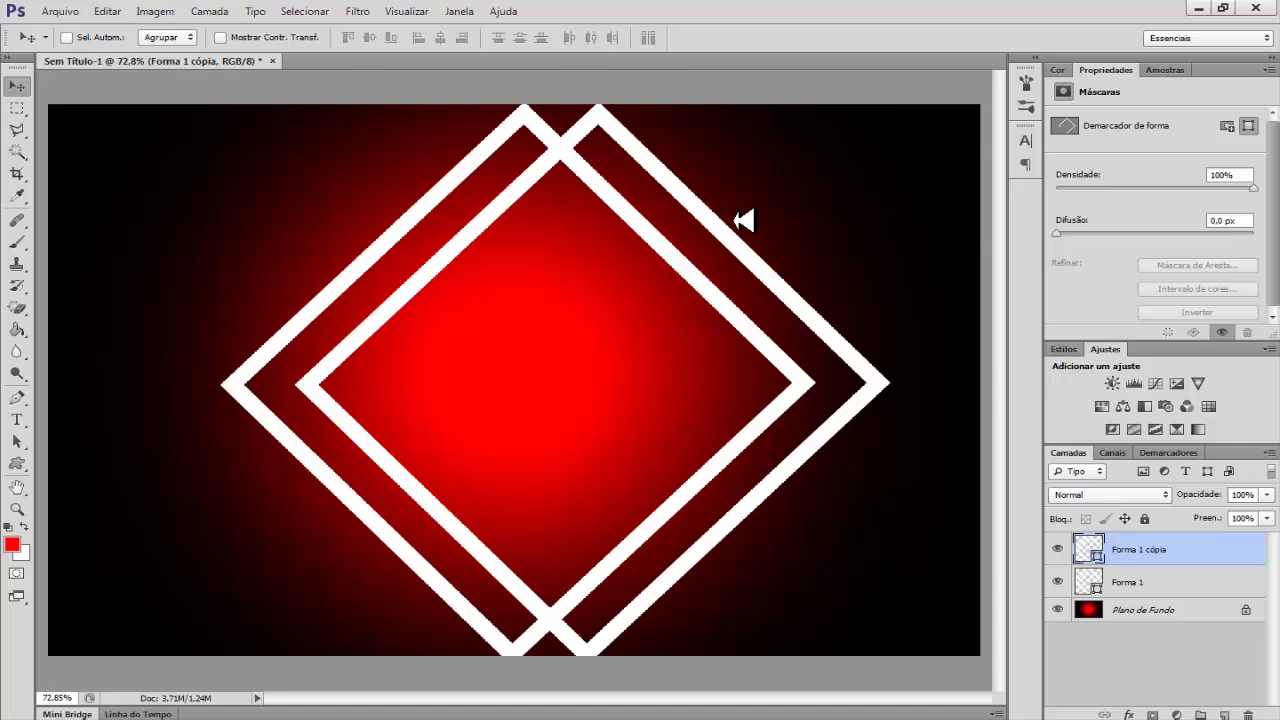
{"action": "key", "text": "ctrl+z"}
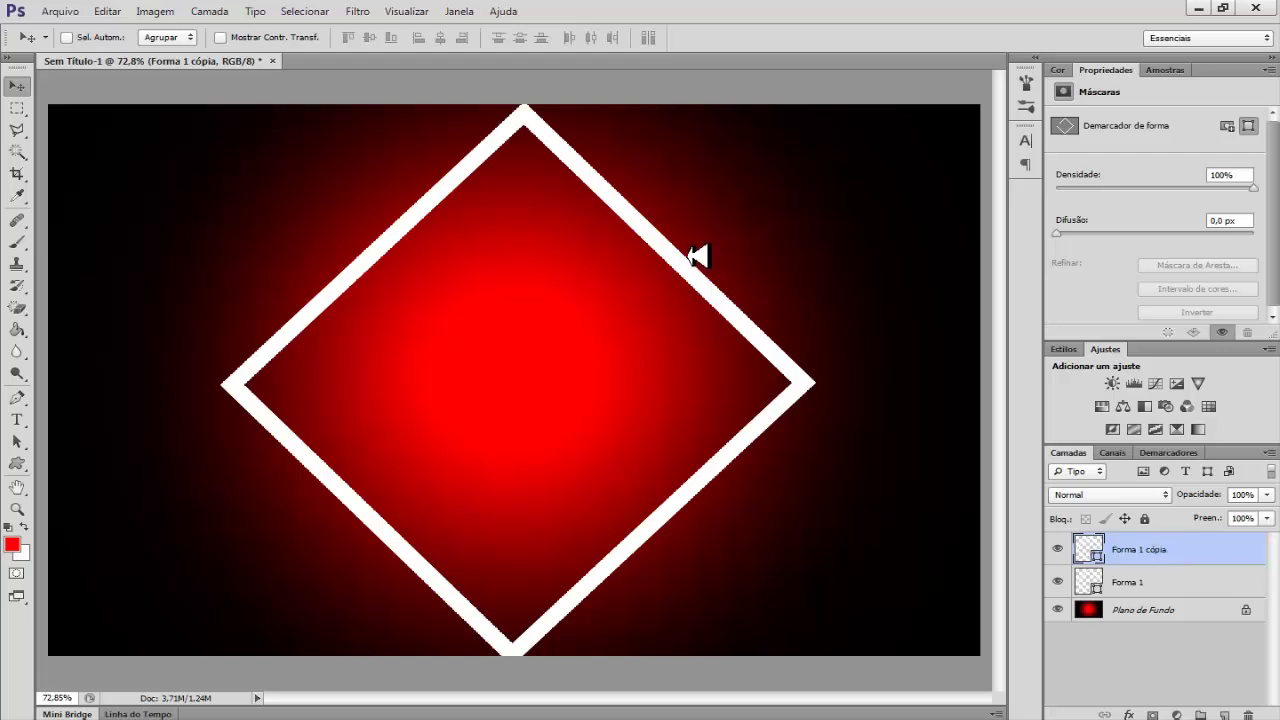
Rotate the diamond copy 90° clockwise about a reference point just outside the diamond's right corner, at about X 1224, Y 459 px
{"action": "key", "text": "ctrl+t"}
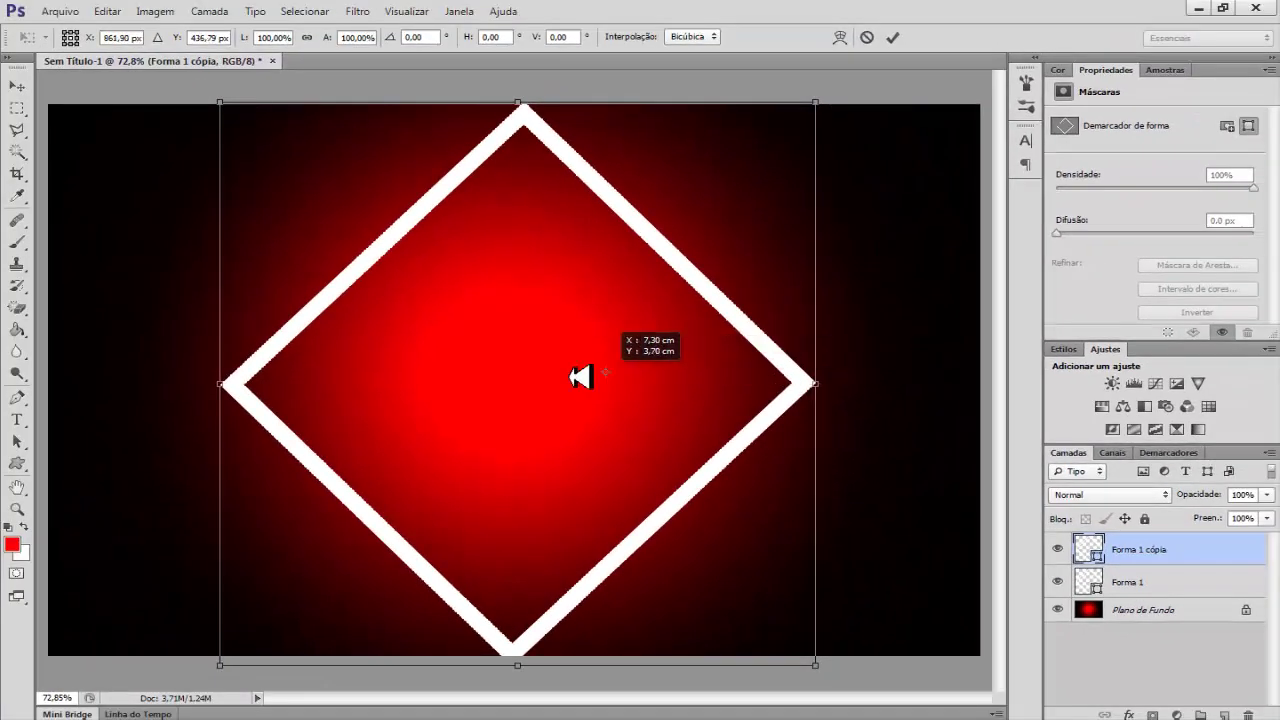
{"action": "left_click_drag", "start_coordinate": [580, 376], "coordinate": [851, 386]}
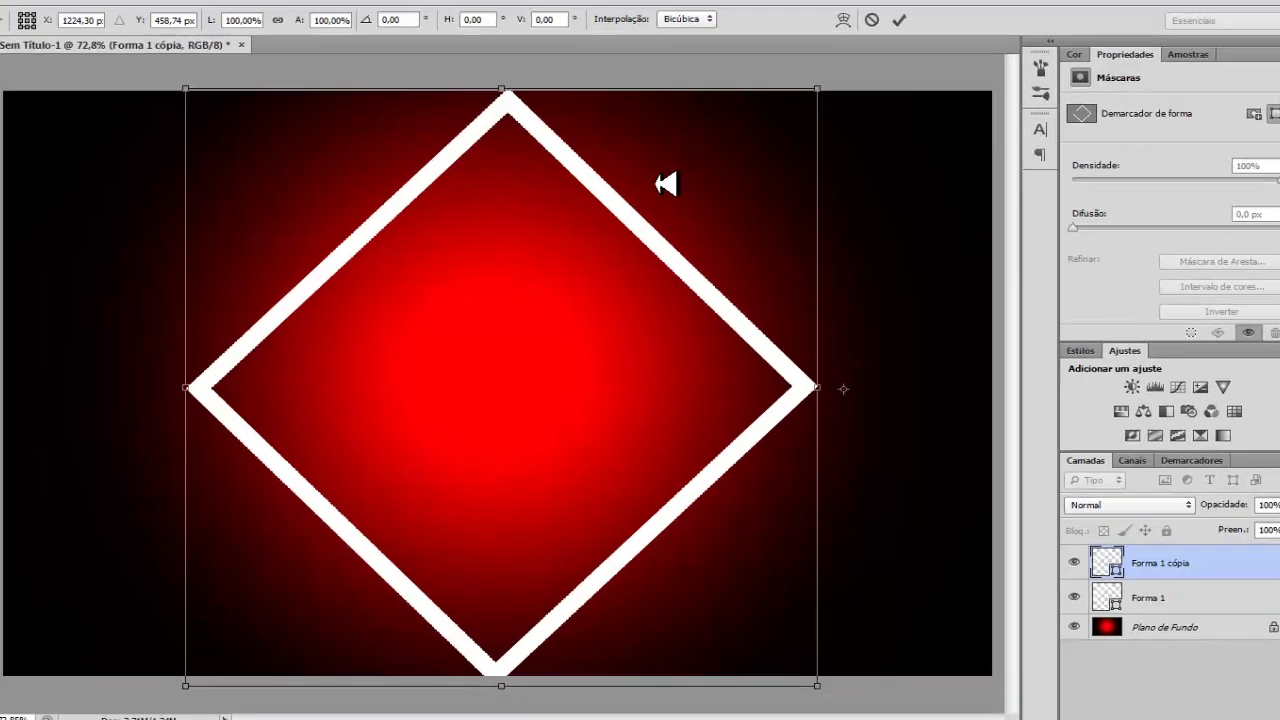
{"action": "right_click", "coordinate": [700, 240]}
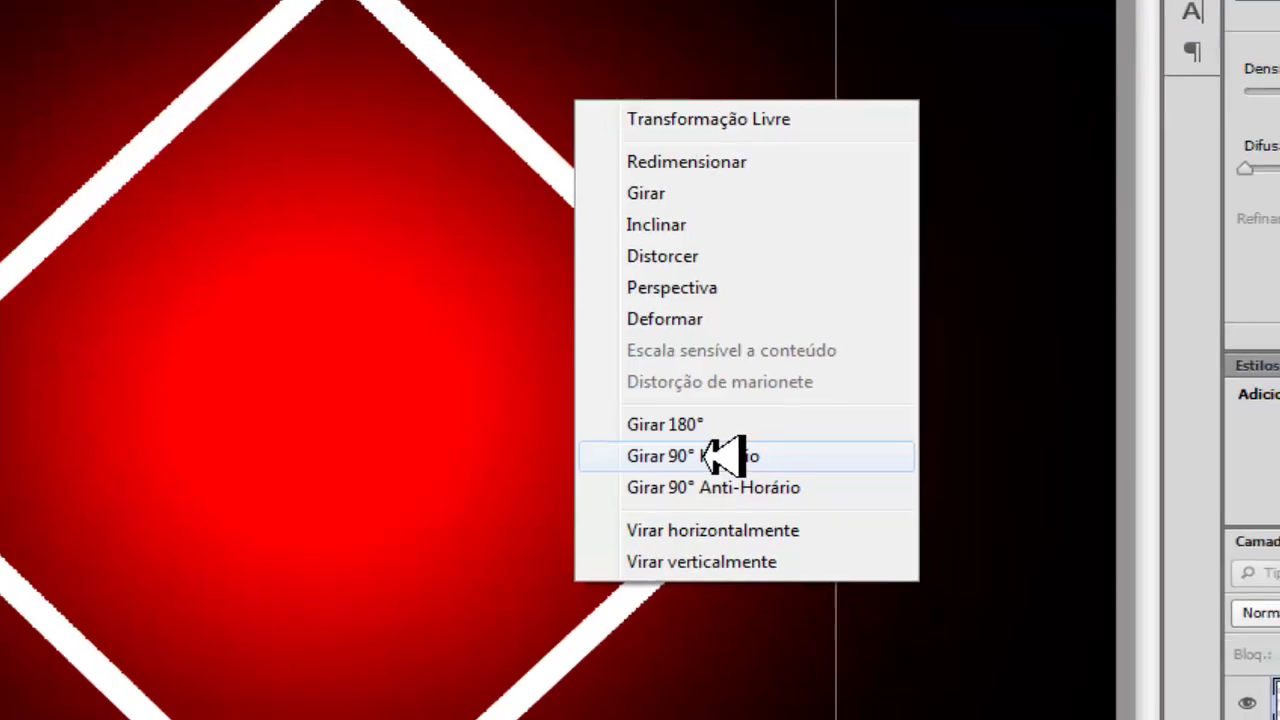
{"action": "left_click", "coordinate": [718, 472]}
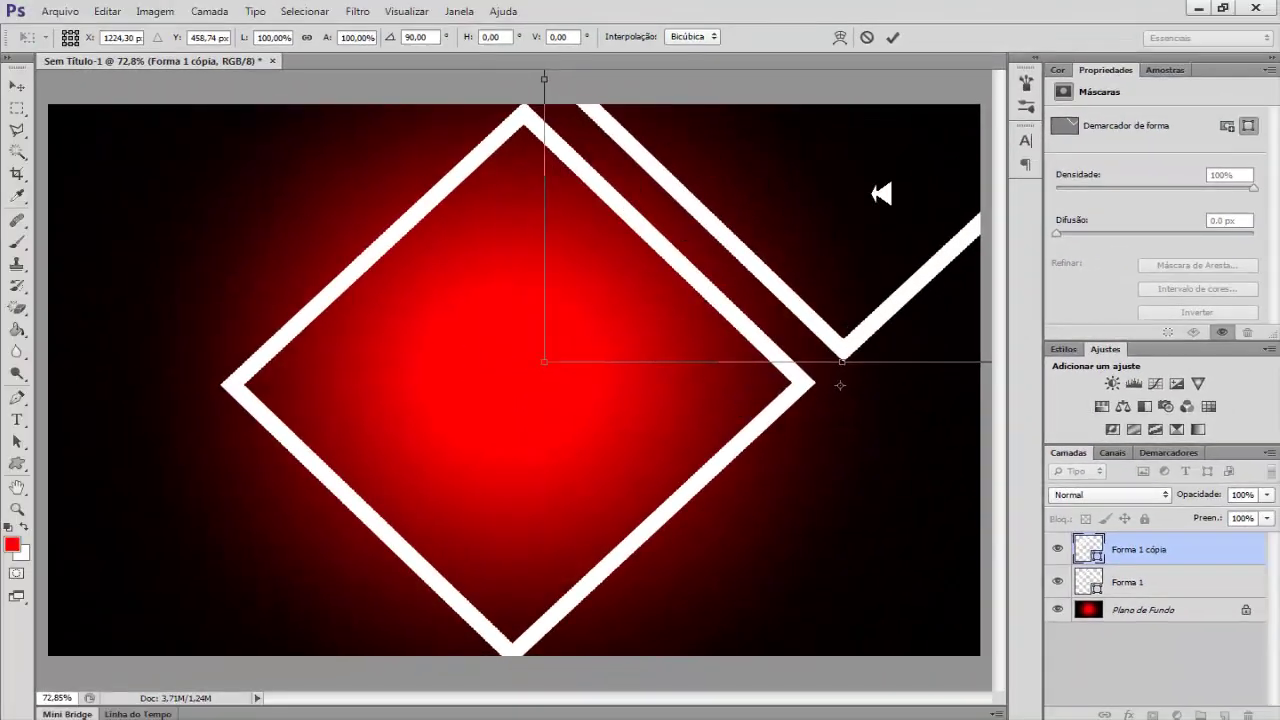
{"action": "left_click", "coordinate": [896, 38]}
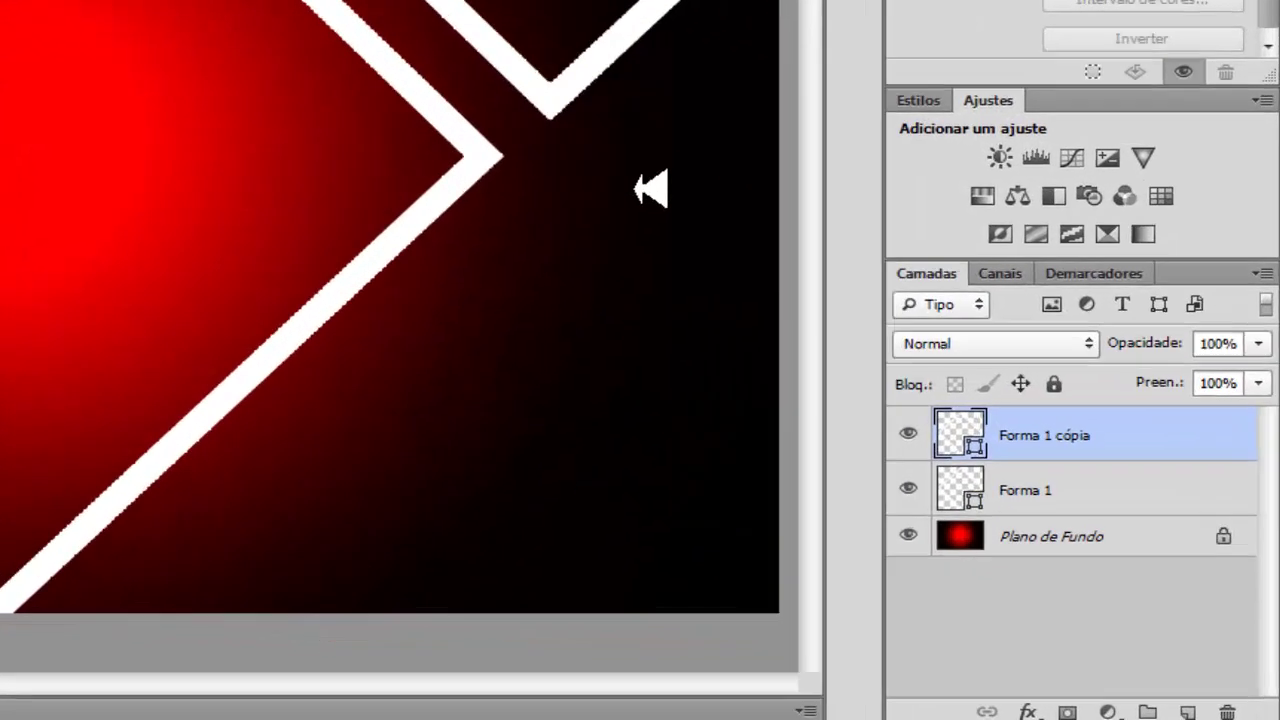
Duplicate the rotated diamond copy and rotate the duplicate 180° about a reference point outside the central diamond's right corner, at about X 1229, Y 459 px
{"action": "key", "text": "ctrl+j"}
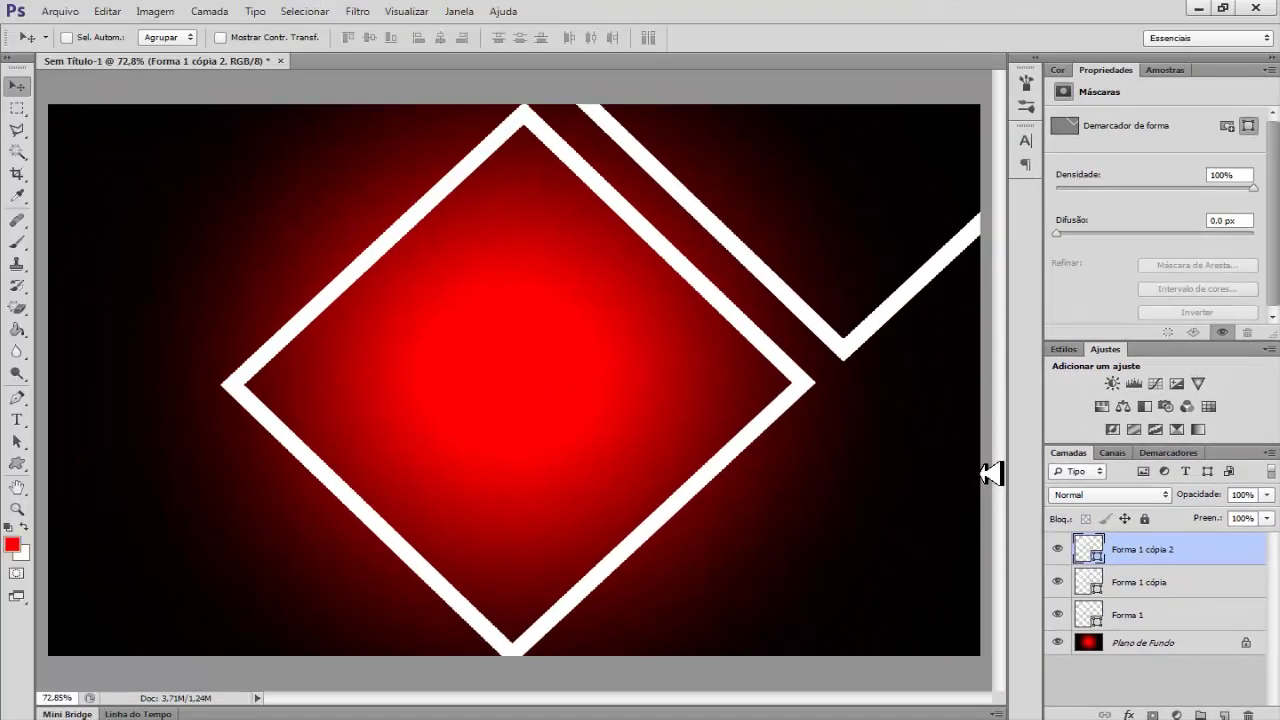
{"action": "key", "text": "ctrl+t"}
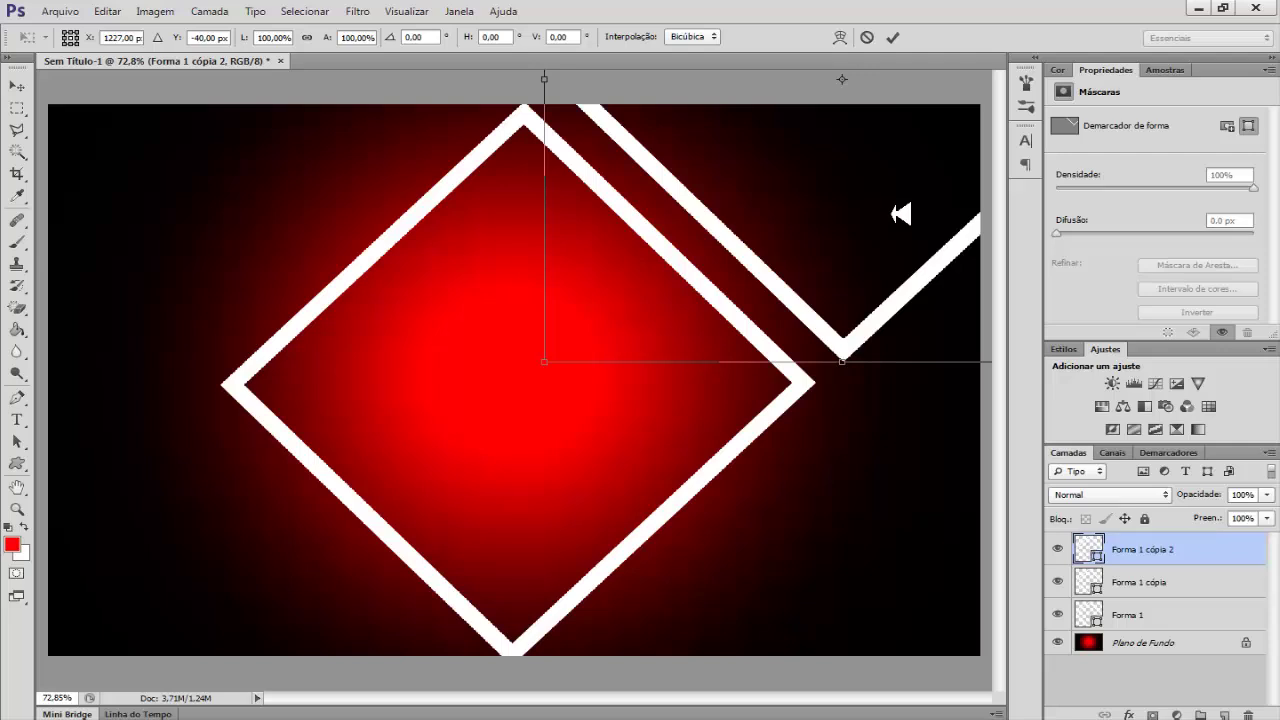
{"action": "scroll", "coordinate": [836, 189], "scroll_direction": "down", "scroll_amount": 5}
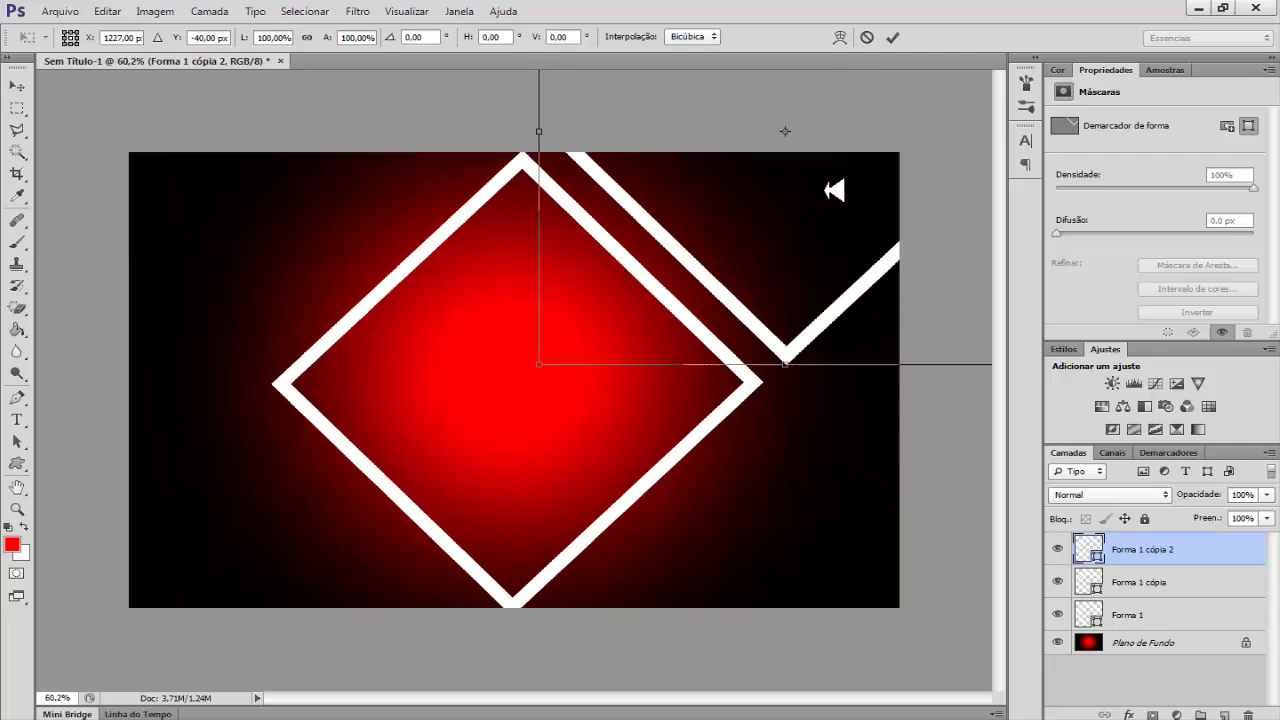
{"action": "scroll", "coordinate": [690, 228], "scroll_direction": "down", "scroll_amount": 1}
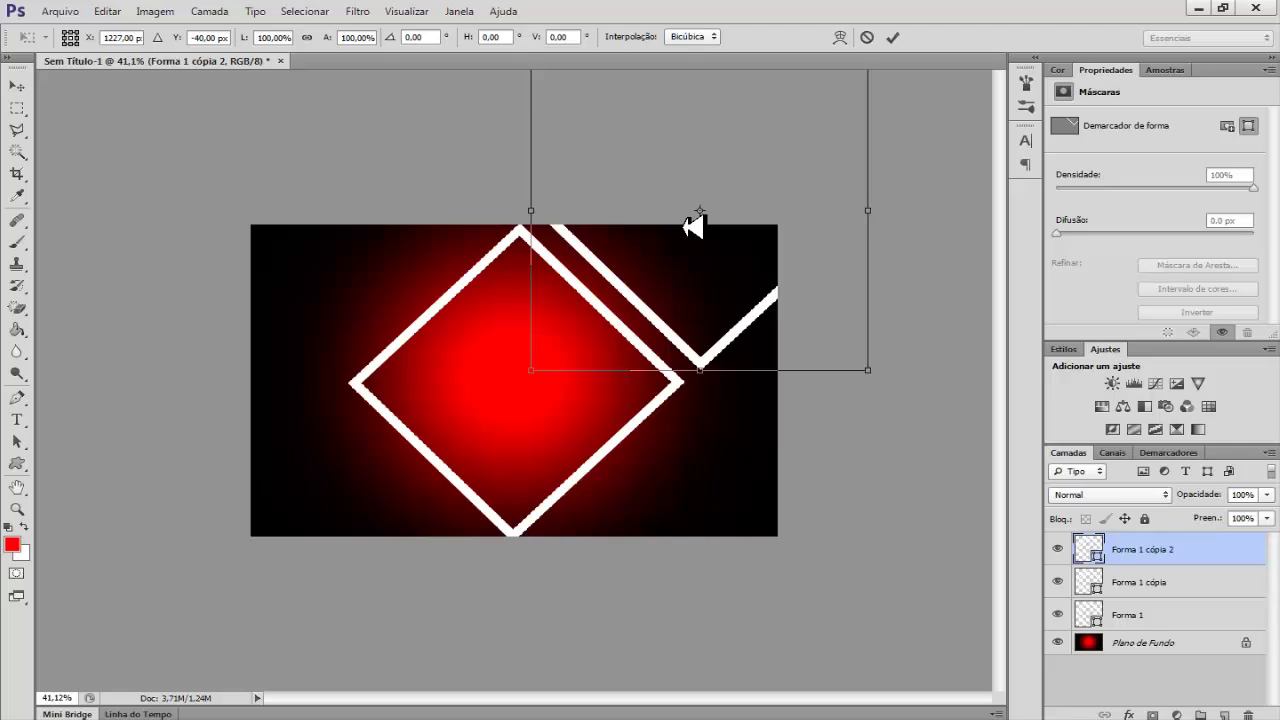
{"action": "left_click_drag", "start_coordinate": [700, 210], "coordinate": [700, 386]}
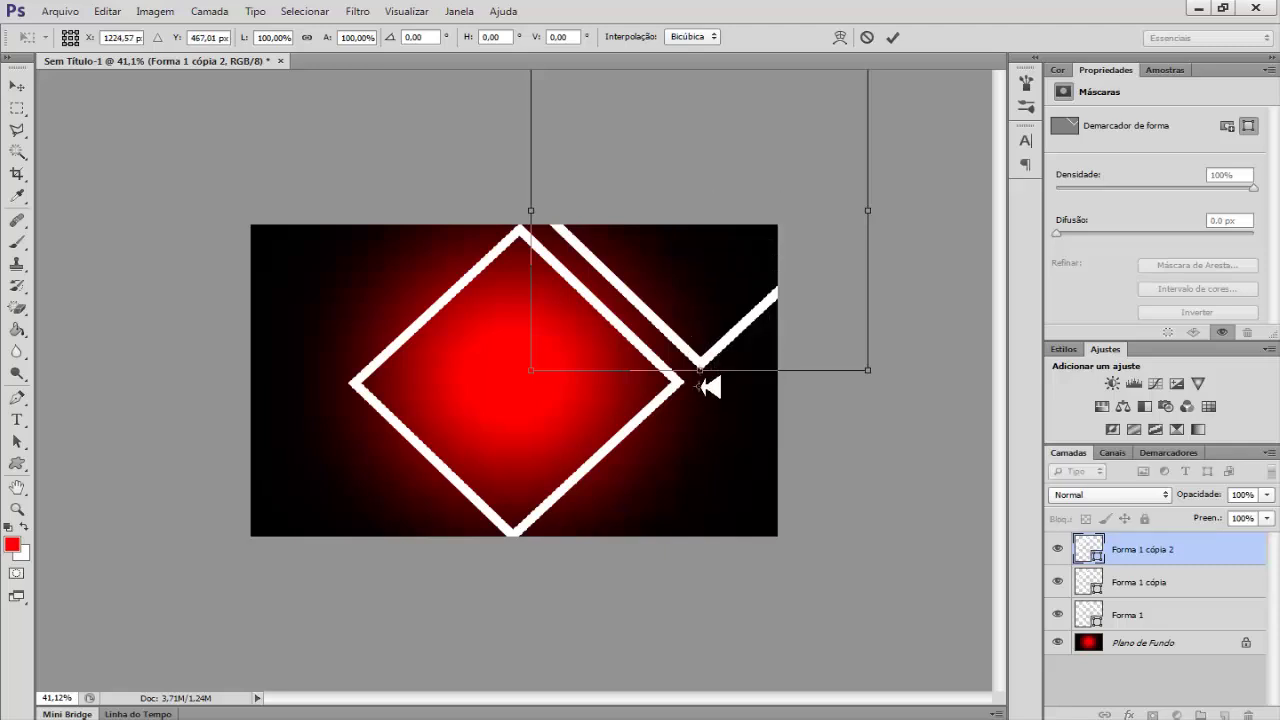
{"action": "scroll", "coordinate": [710, 386], "scroll_direction": "up", "scroll_amount": 6}
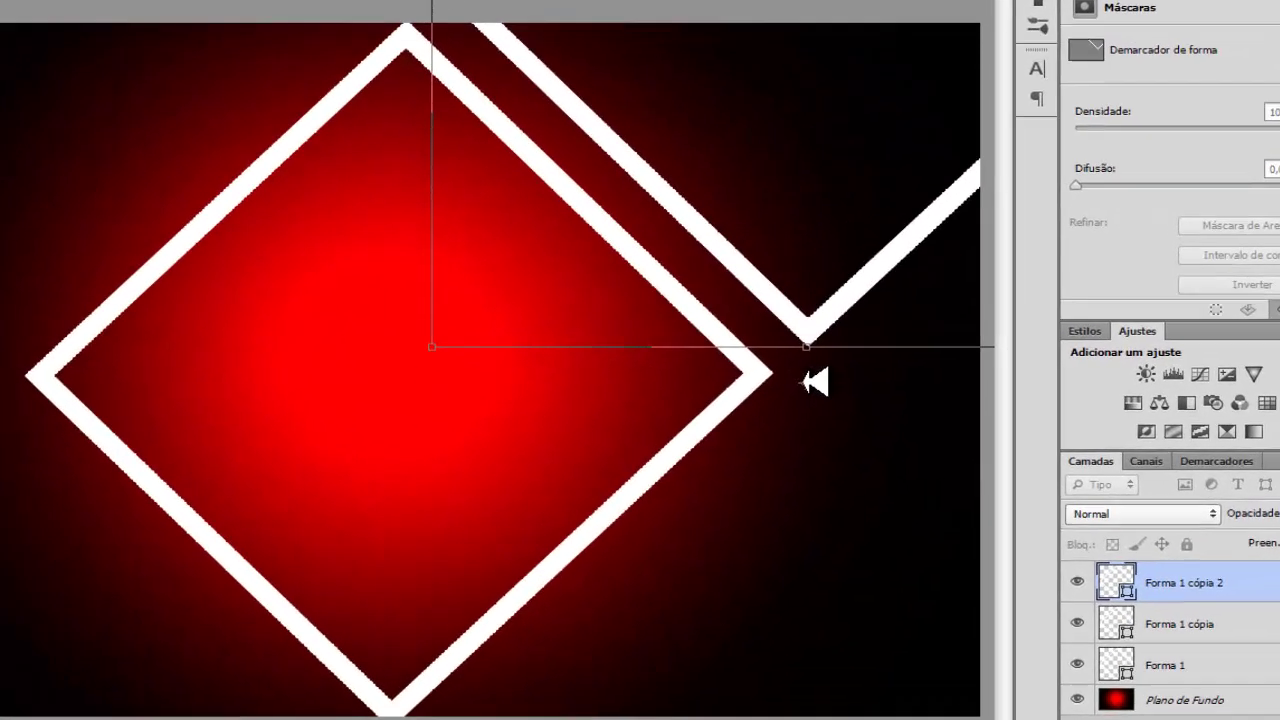
{"action": "left_click_drag", "start_coordinate": [842, 390], "coordinate": [845, 386]}
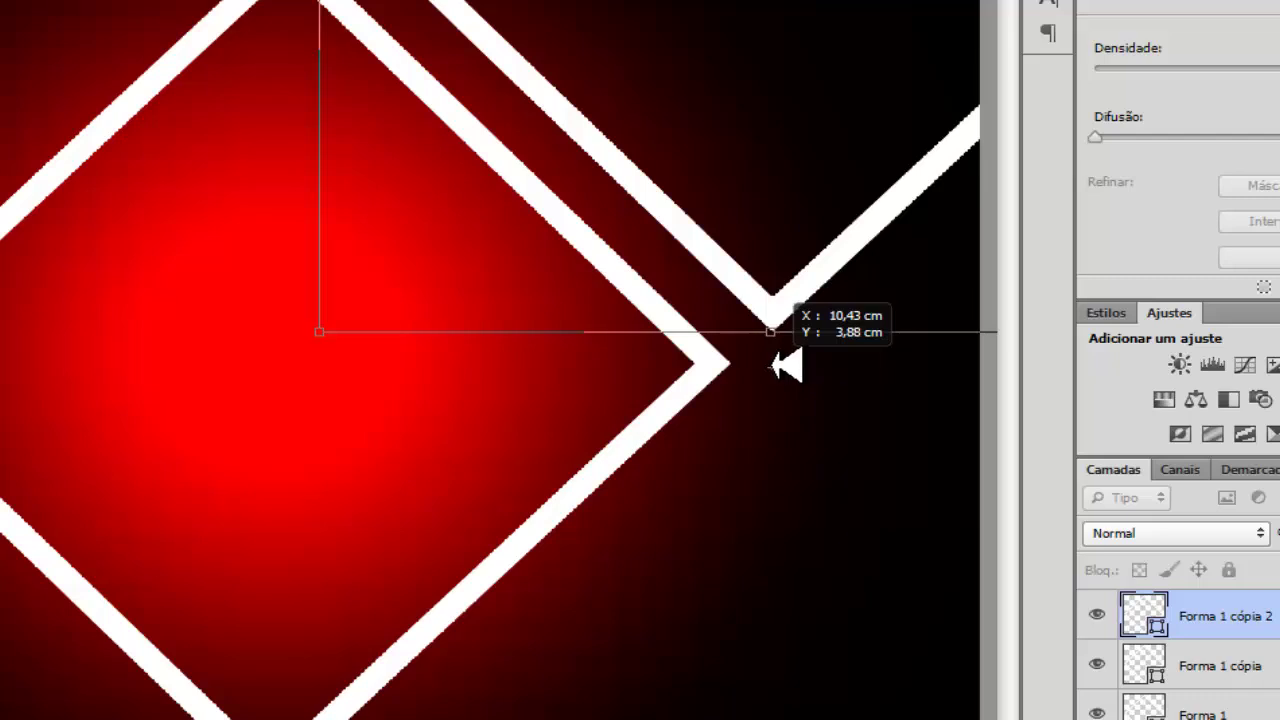
{"action": "left_click_drag", "start_coordinate": [772, 367], "coordinate": [772, 368]}
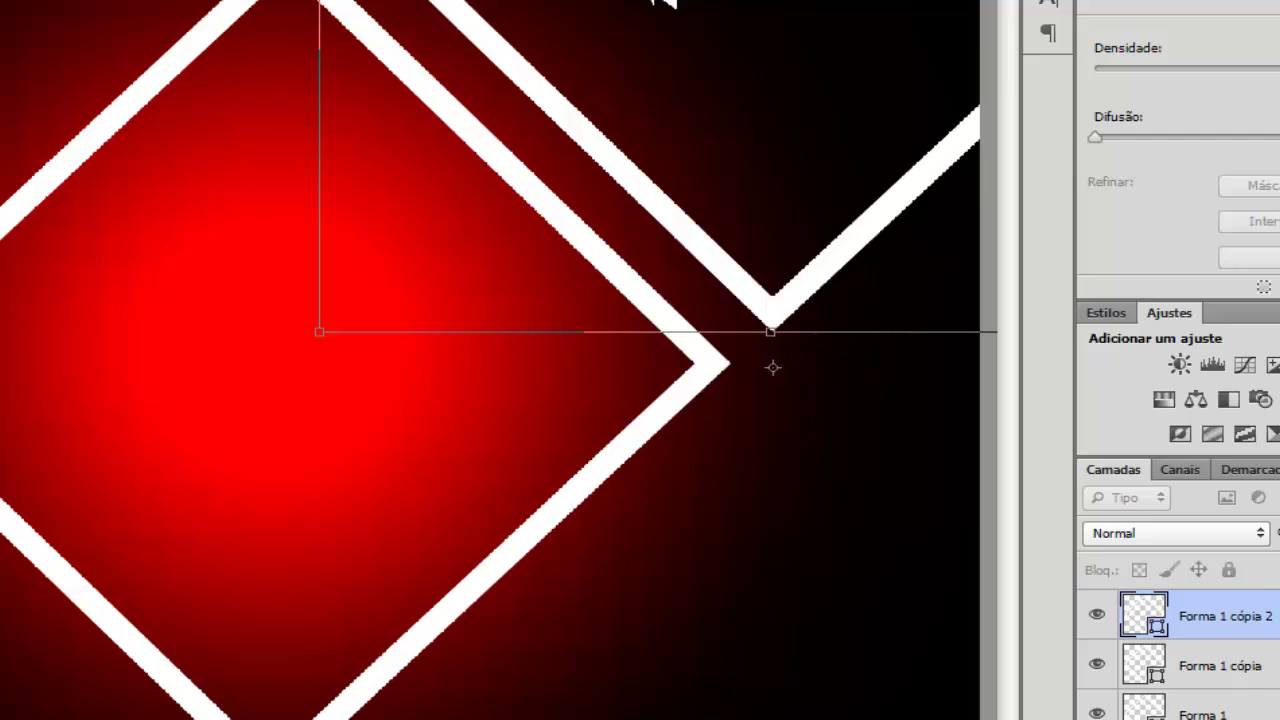
{"action": "right_click", "coordinate": [662, 3]}
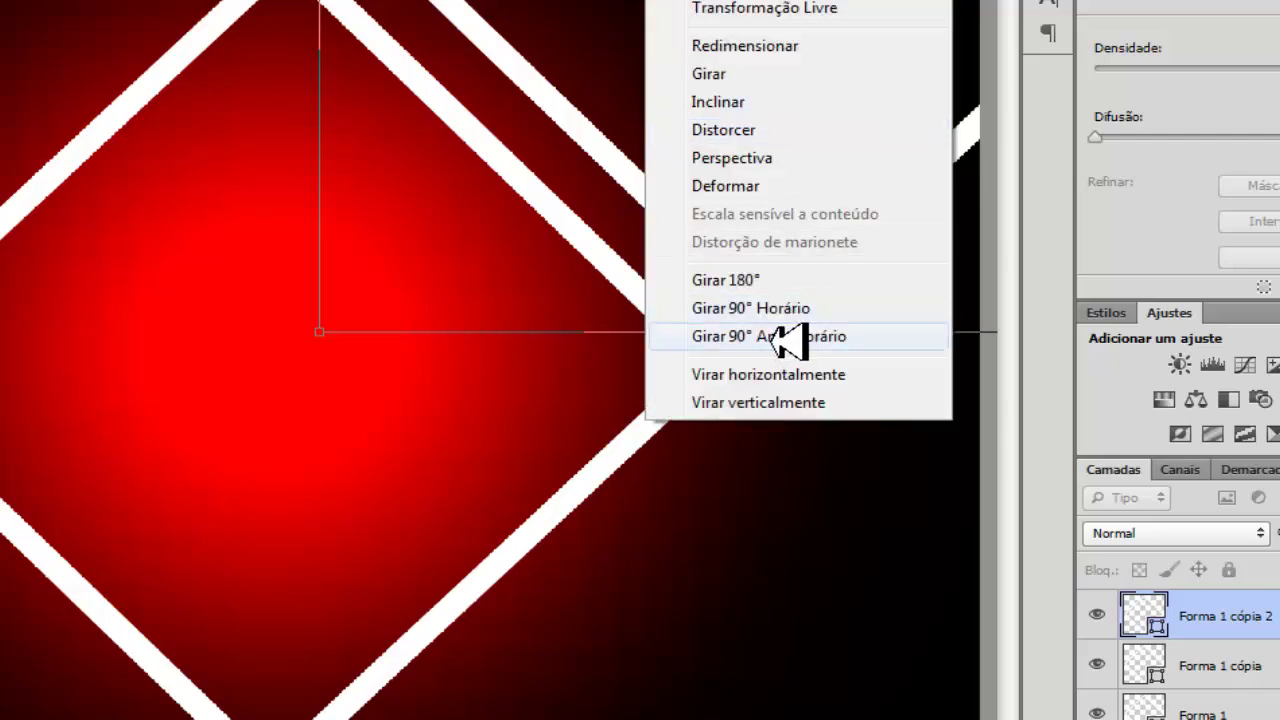
{"action": "left_click", "coordinate": [752, 280]}
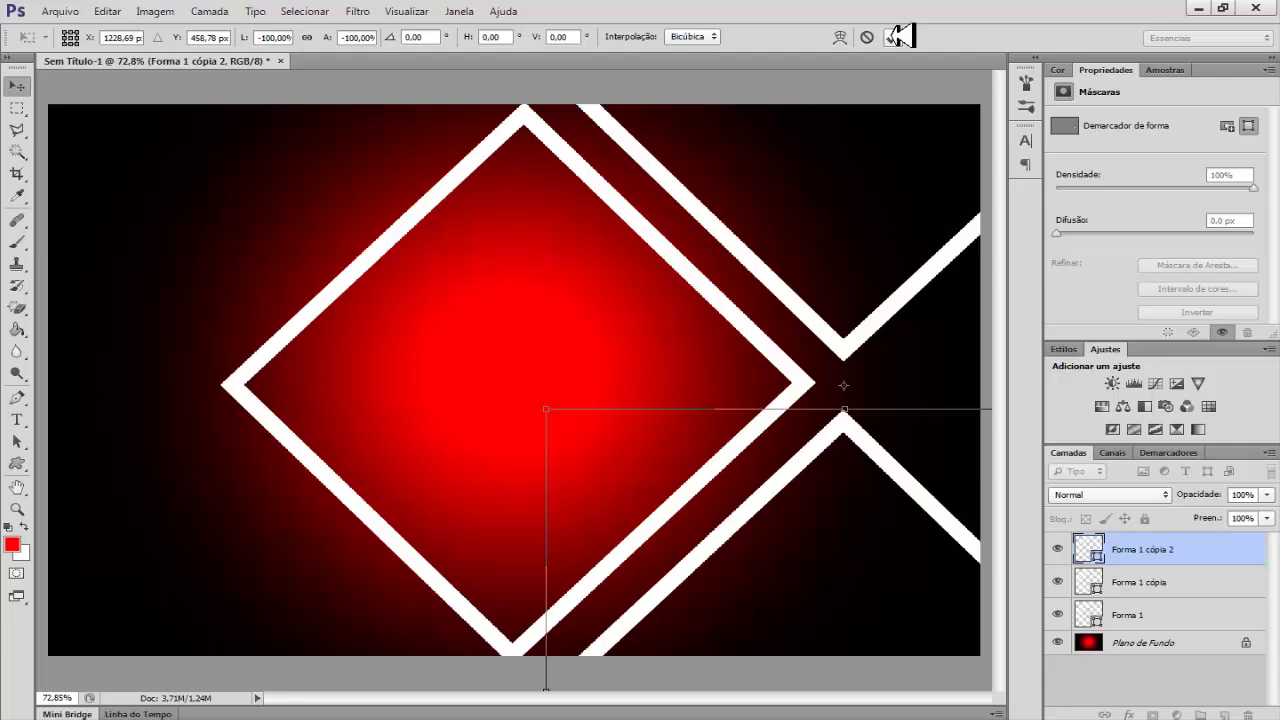
{"action": "left_click", "coordinate": [897, 37]}
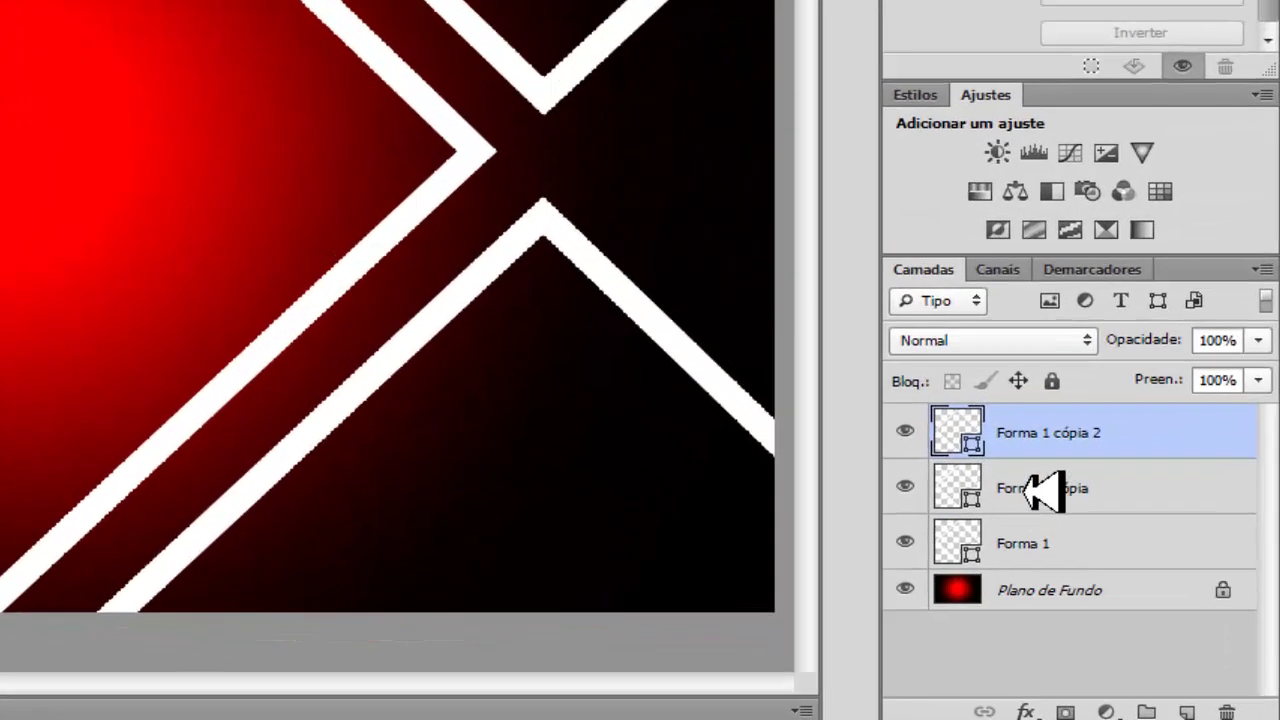
Hide and show Forma 1 cópia 2, Forma 1 cópia and Forma 1 one by one to check which diamond each layer holds
{"action": "left_click", "coordinate": [1090, 571]}
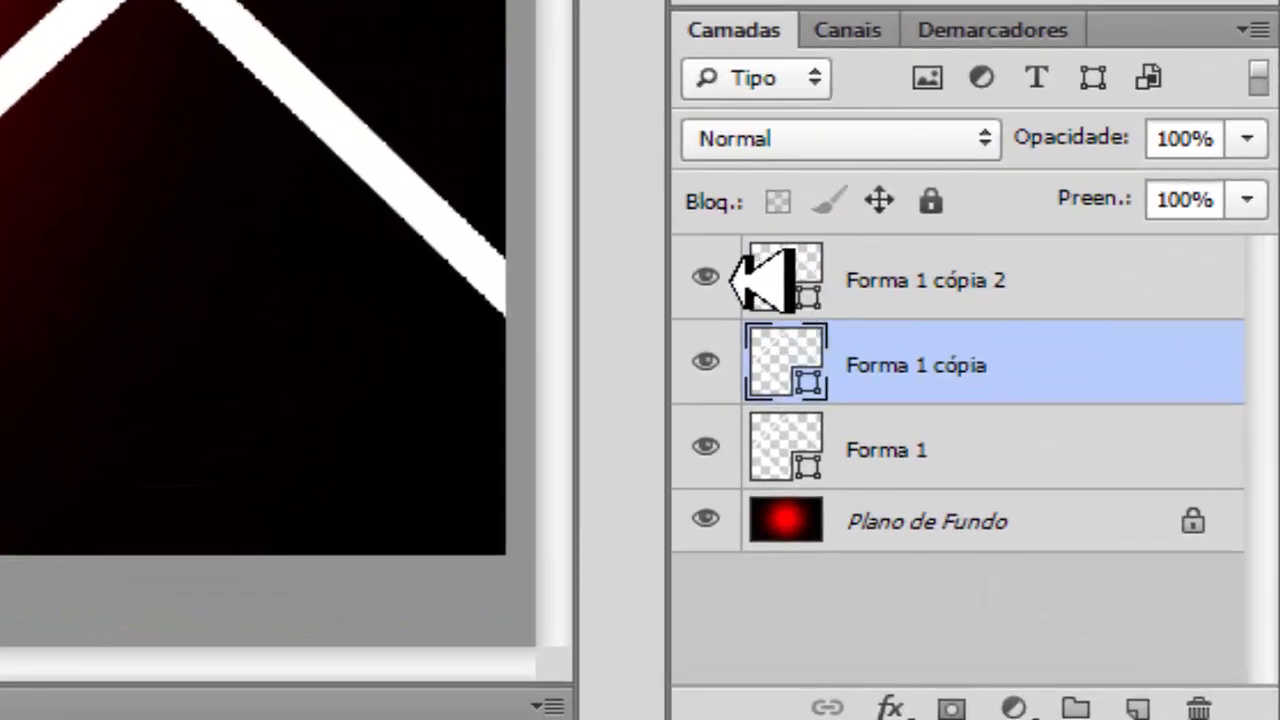
{"action": "left_click", "coordinate": [729, 295]}
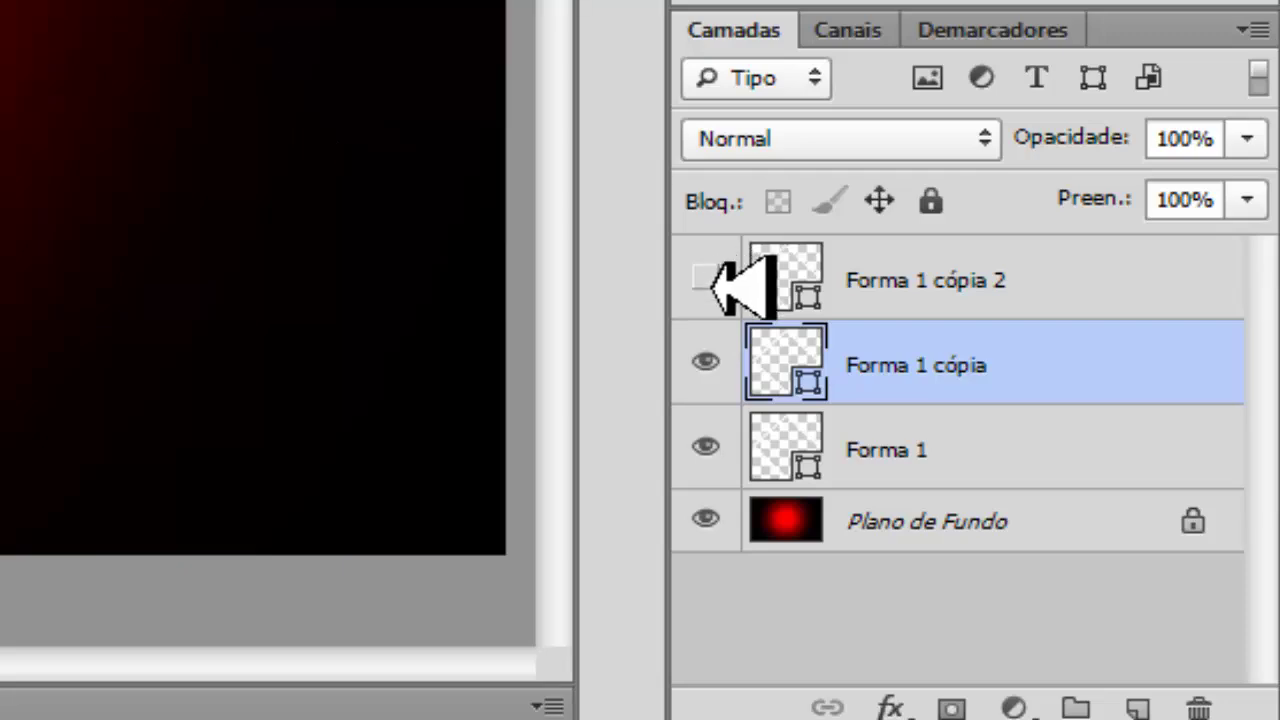
{"action": "left_click", "coordinate": [706, 278]}
{"action": "left_click", "coordinate": [1008, 278]}
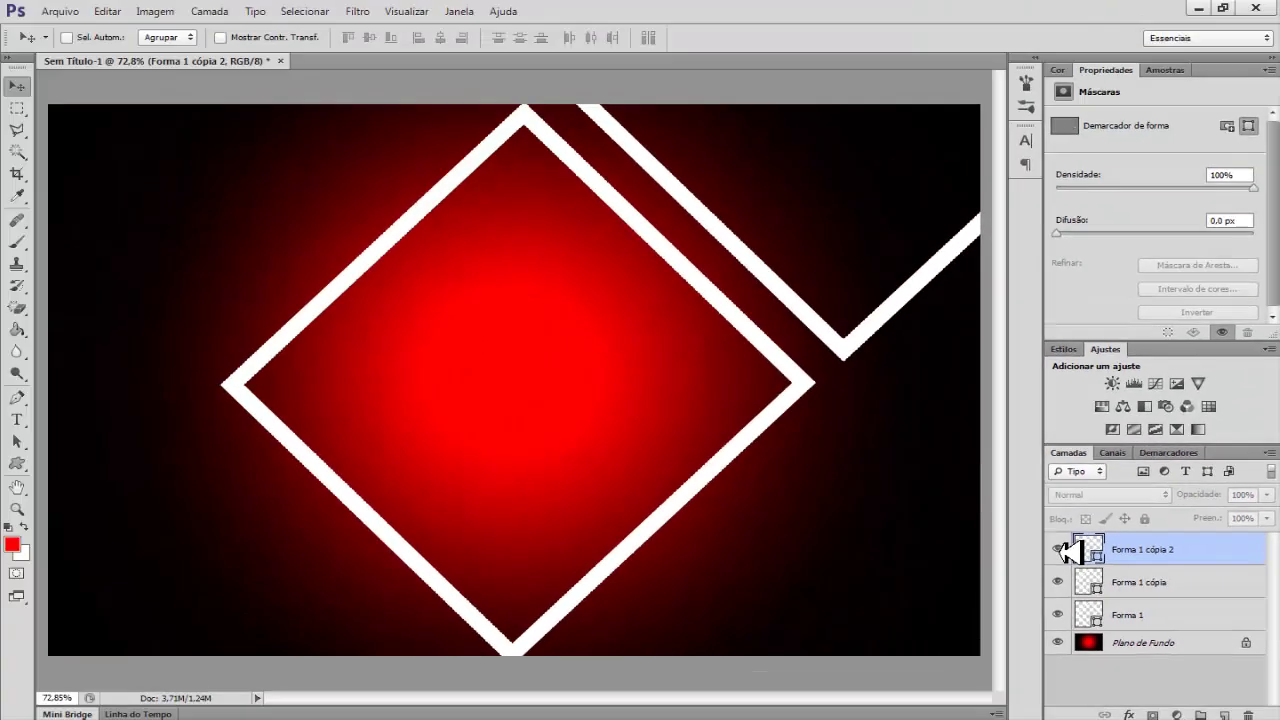
{"action": "left_click", "coordinate": [1059, 549]}
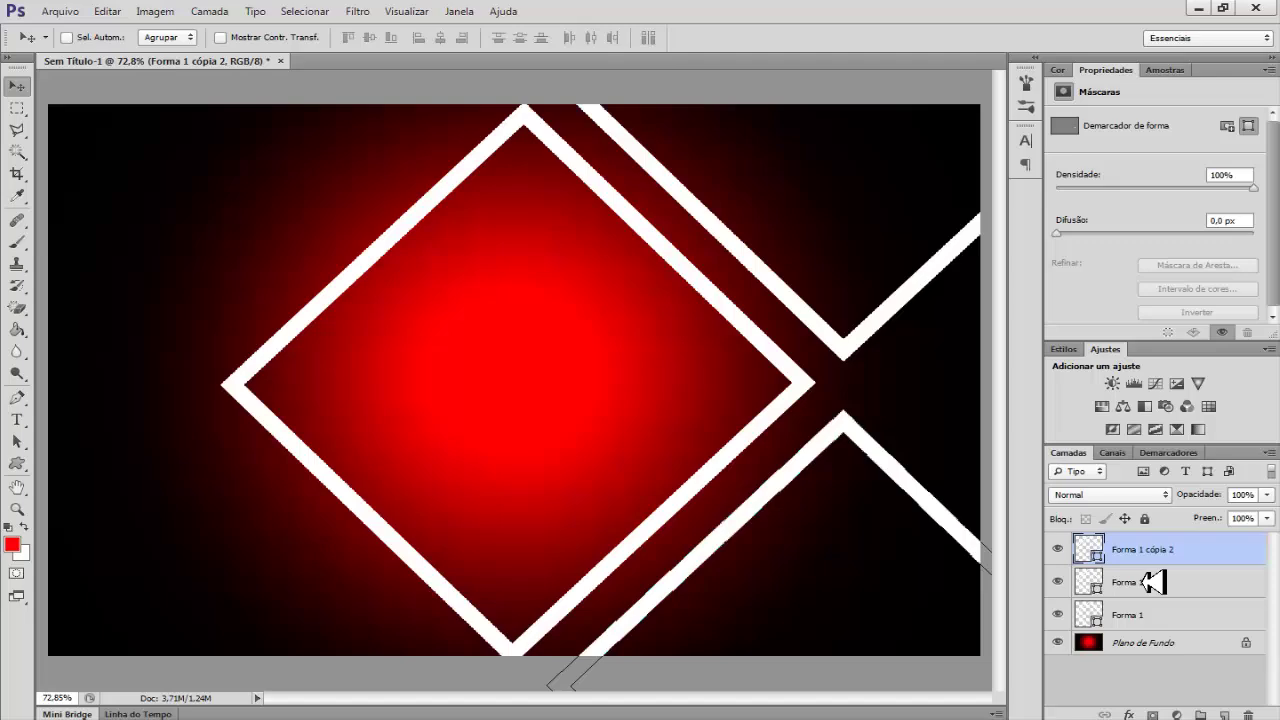
{"action": "left_click", "coordinate": [1085, 581]}
{"action": "left_click", "coordinate": [1060, 581]}
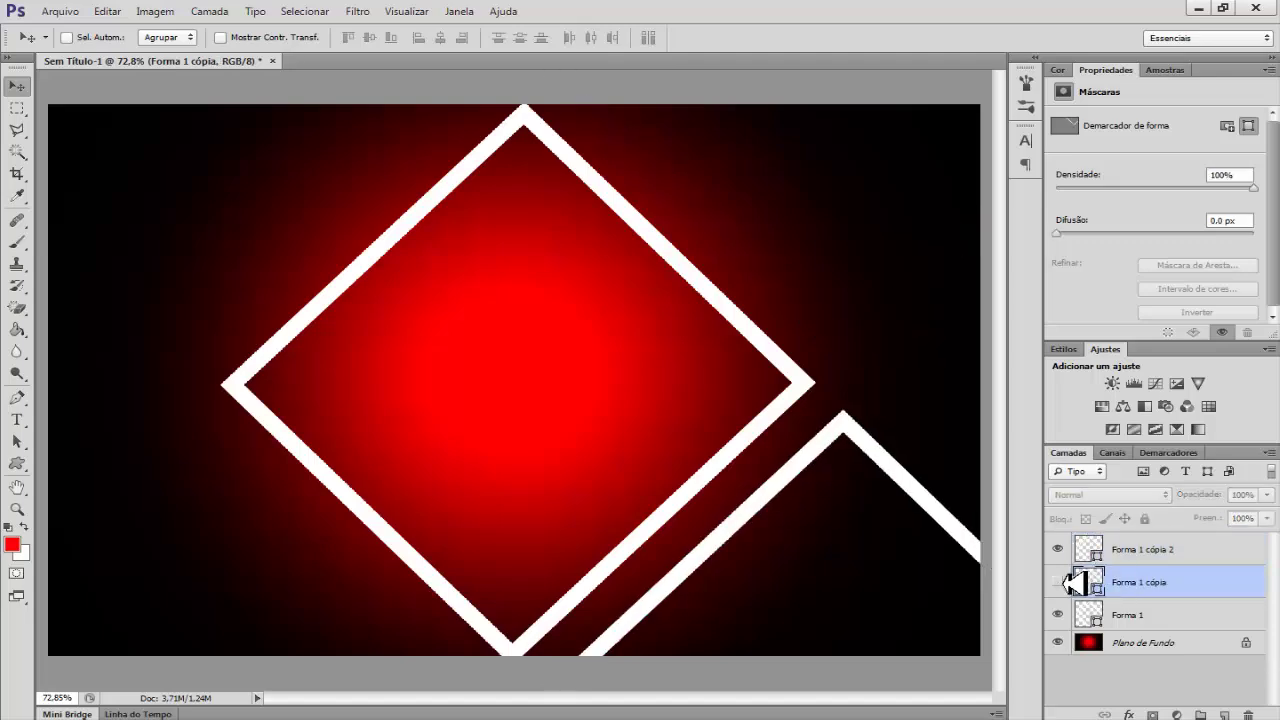
{"action": "left_click", "coordinate": [1060, 581]}
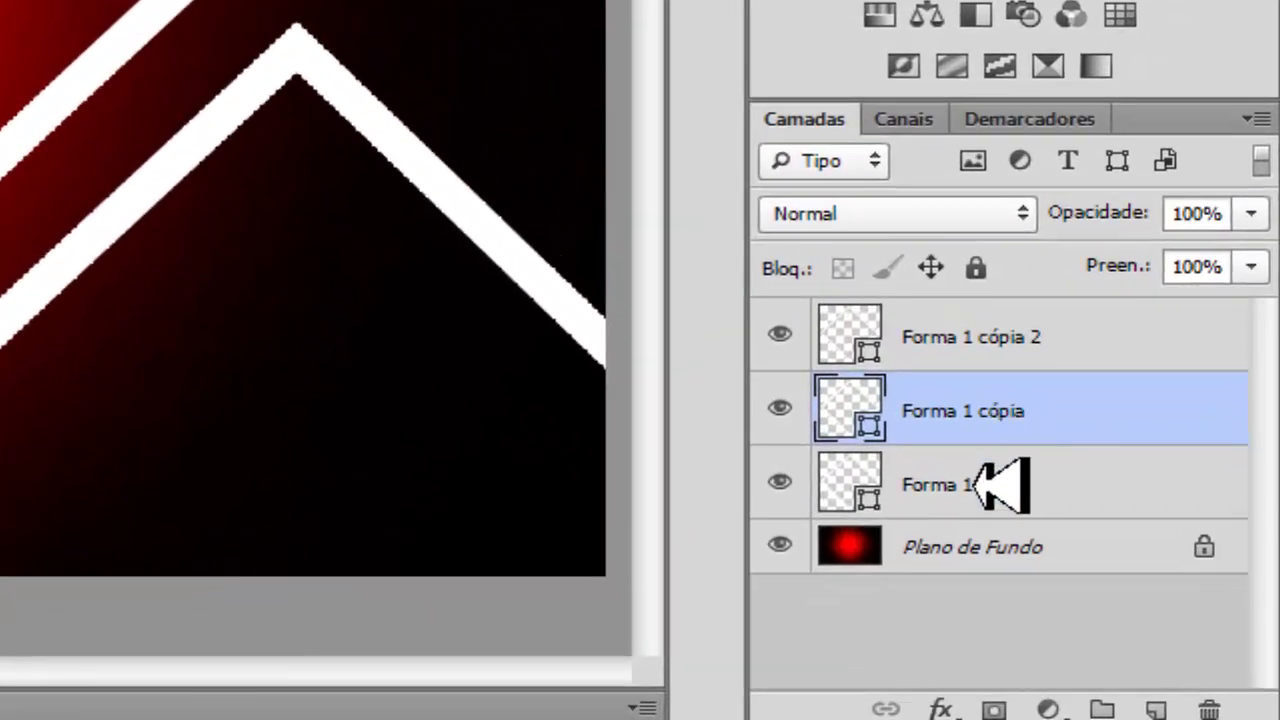
{"action": "left_click", "coordinate": [1102, 572]}
{"action": "left_click", "coordinate": [797, 484]}
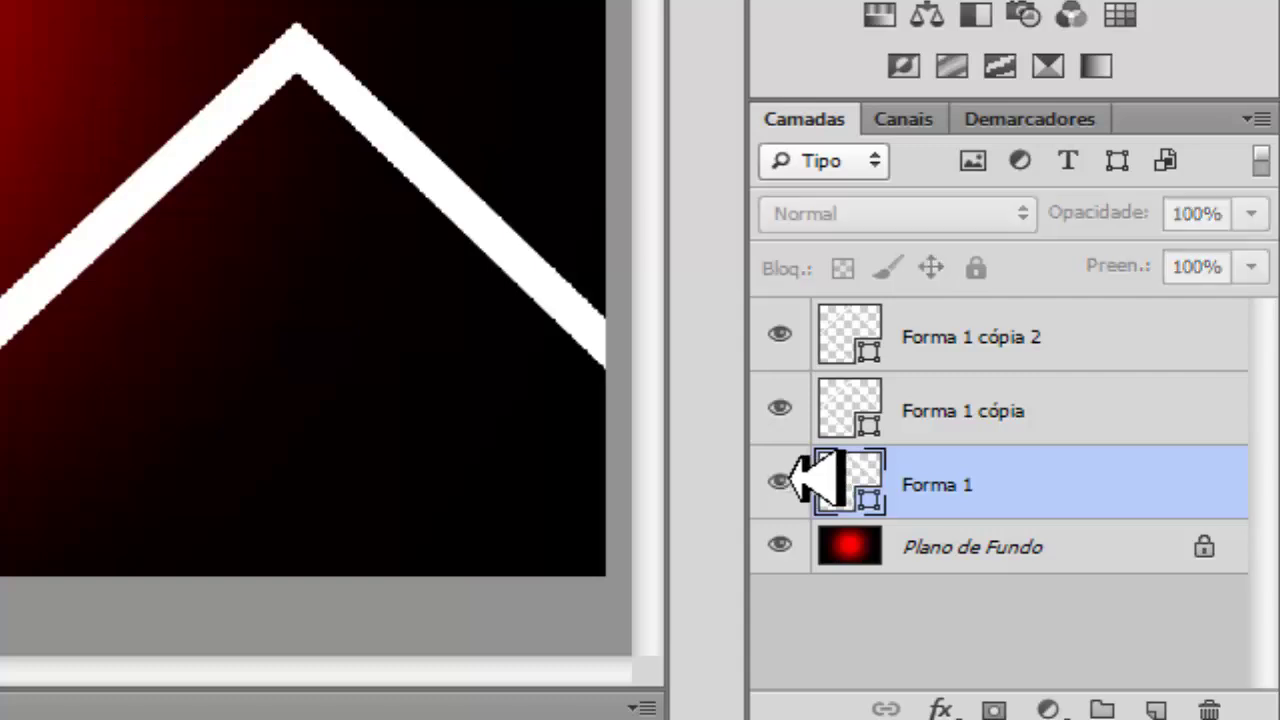
{"action": "left_click", "coordinate": [795, 482]}
Merge the Forma 1 cópia and Forma 1 cópia 2 layers into one shape layer and check it by toggling its visibility
{"action": "left_click", "coordinate": [1030, 408]}
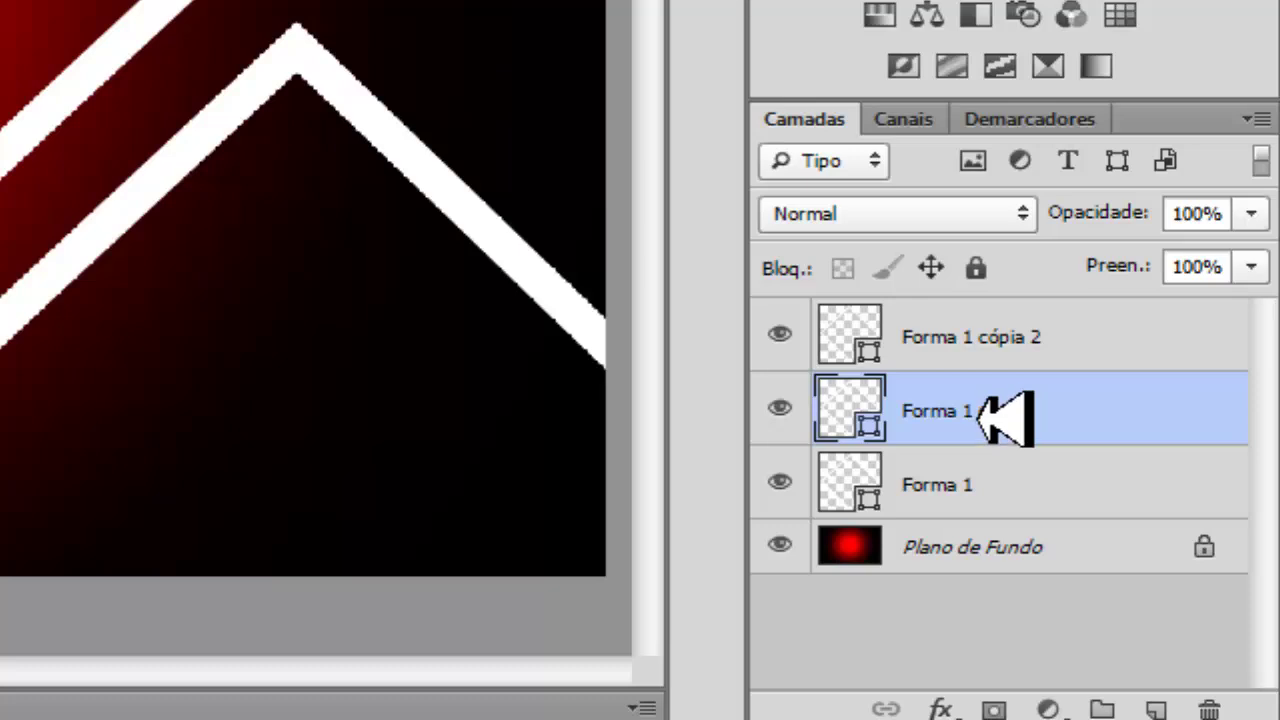
{"action": "left_click", "coordinate": [1060, 414], "text": "ctrl"}
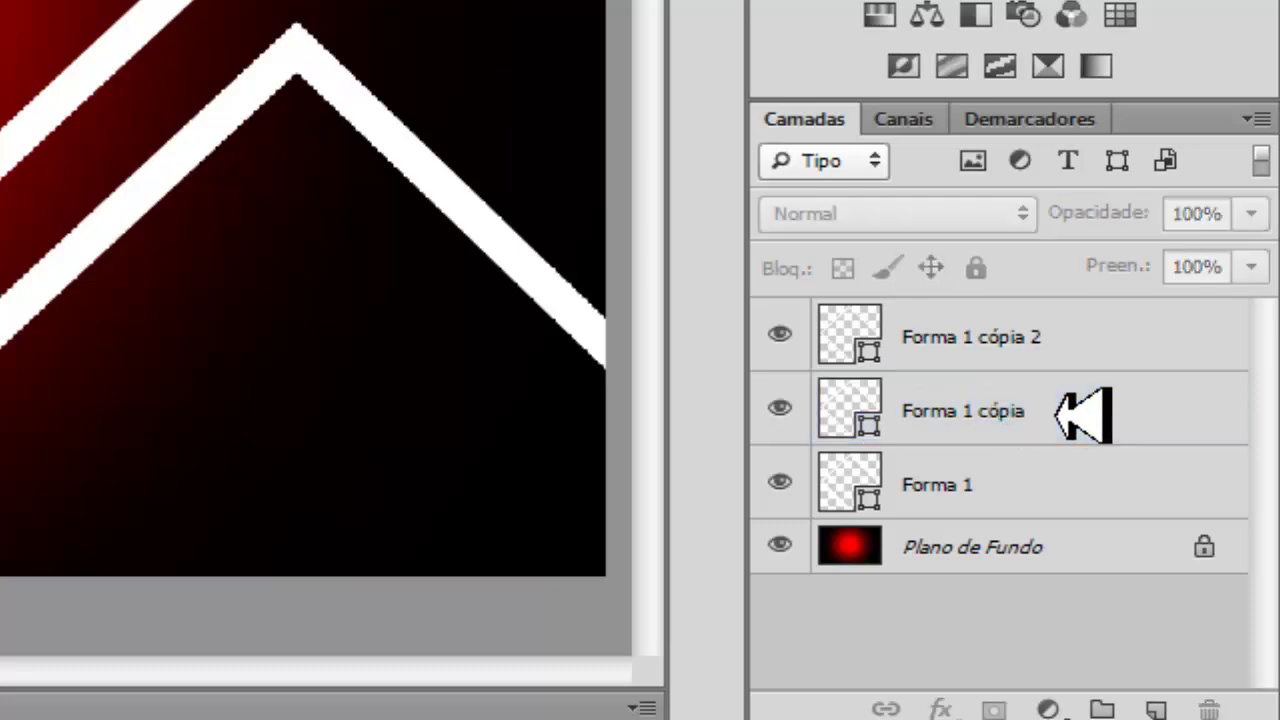
{"action": "left_click", "coordinate": [1028, 408]}
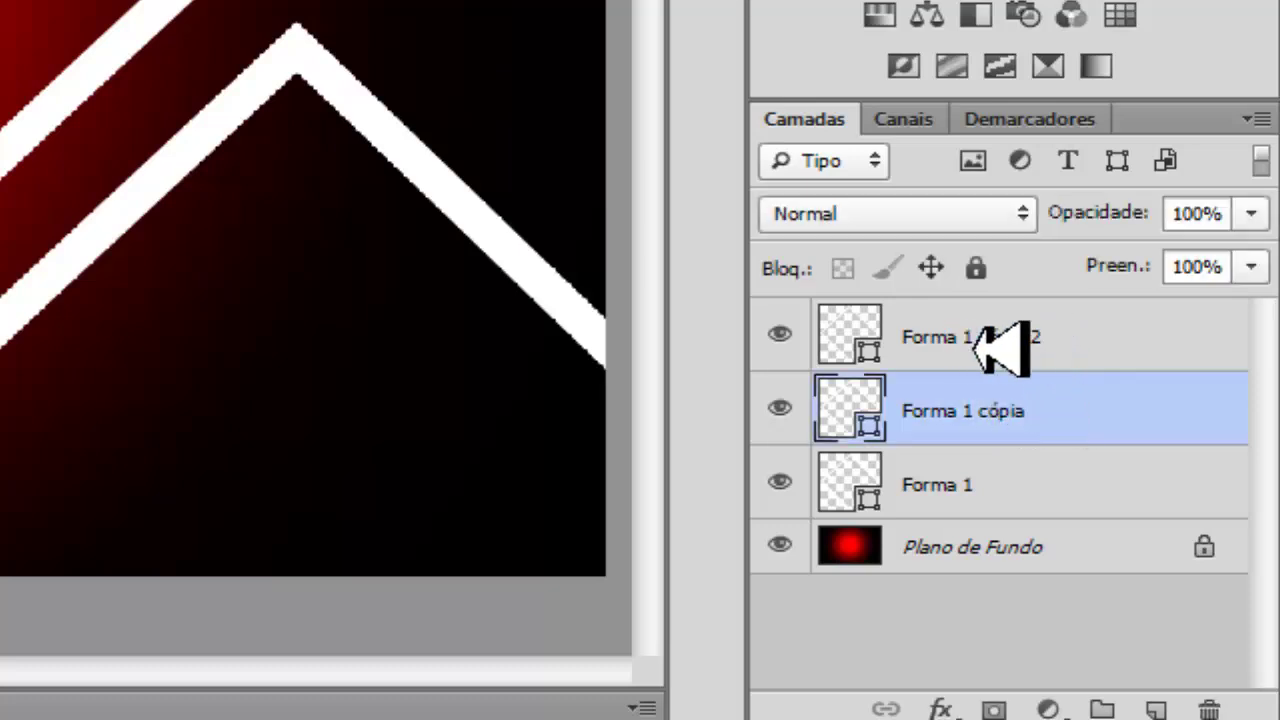
{"action": "left_click", "coordinate": [1060, 340], "text": "shift"}
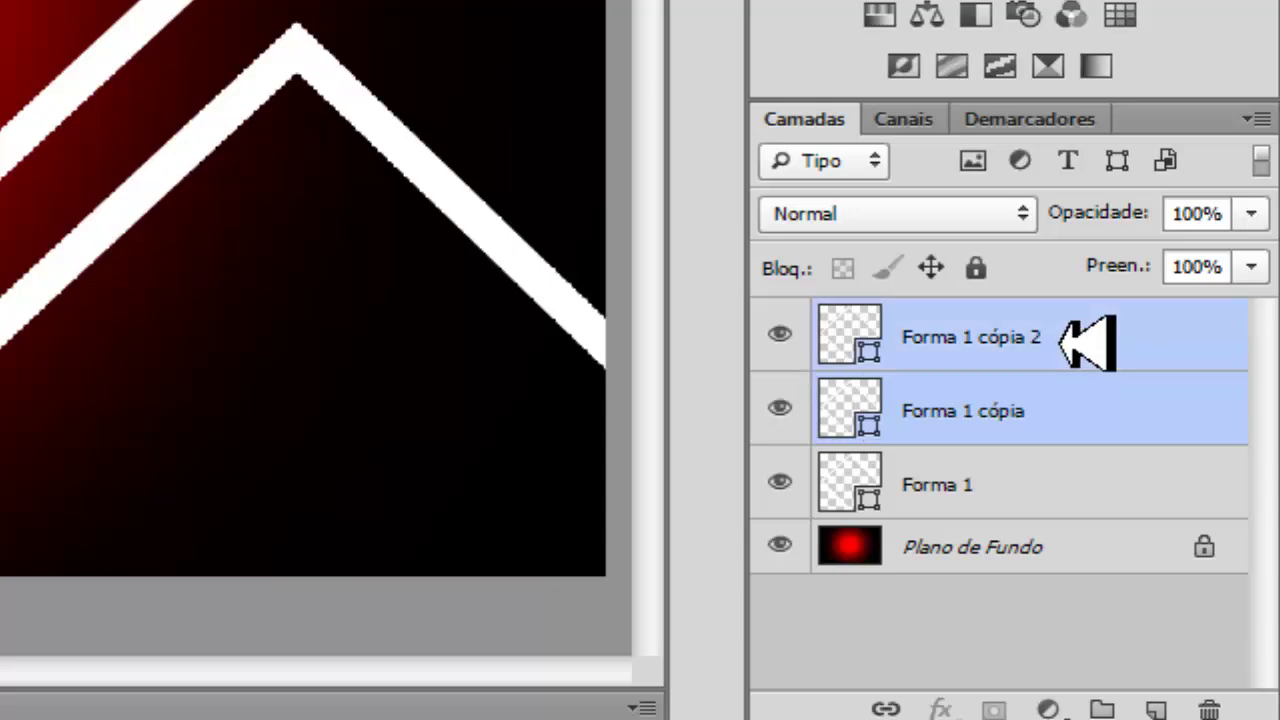
{"action": "key", "text": "ctrl+e"}
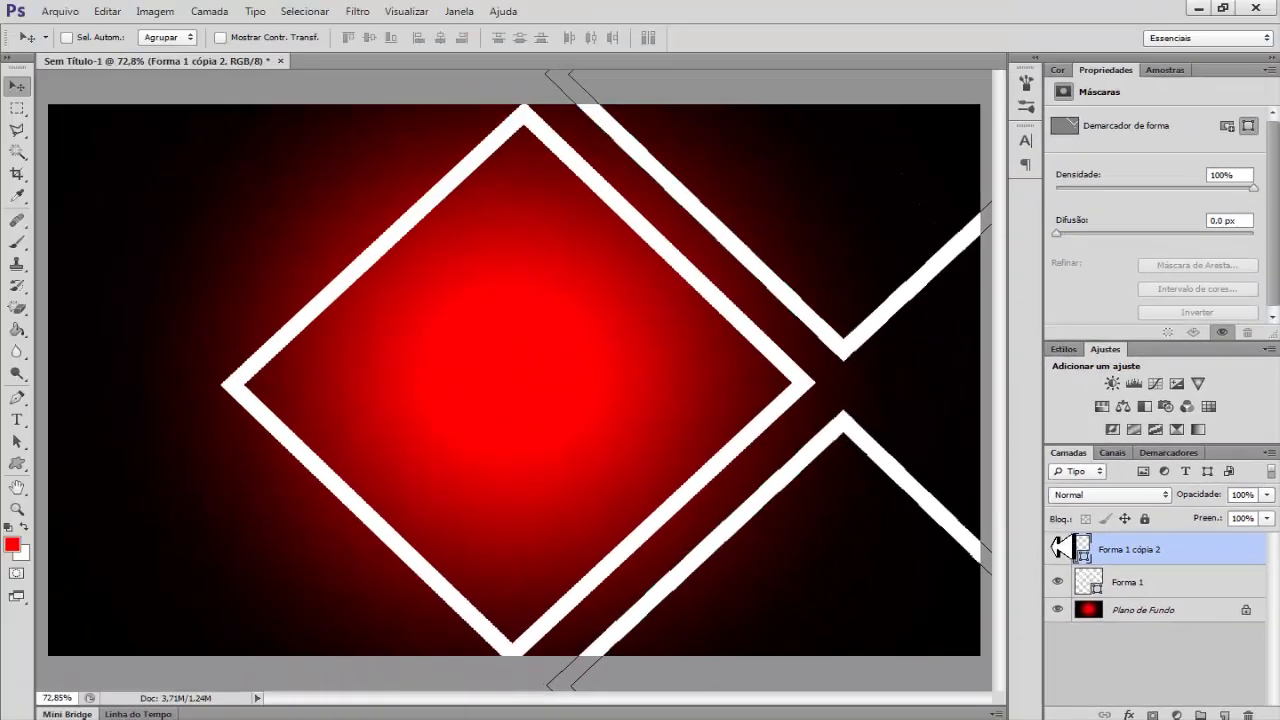
{"action": "left_click", "coordinate": [1060, 548]}
{"action": "left_click", "coordinate": [1060, 548]}
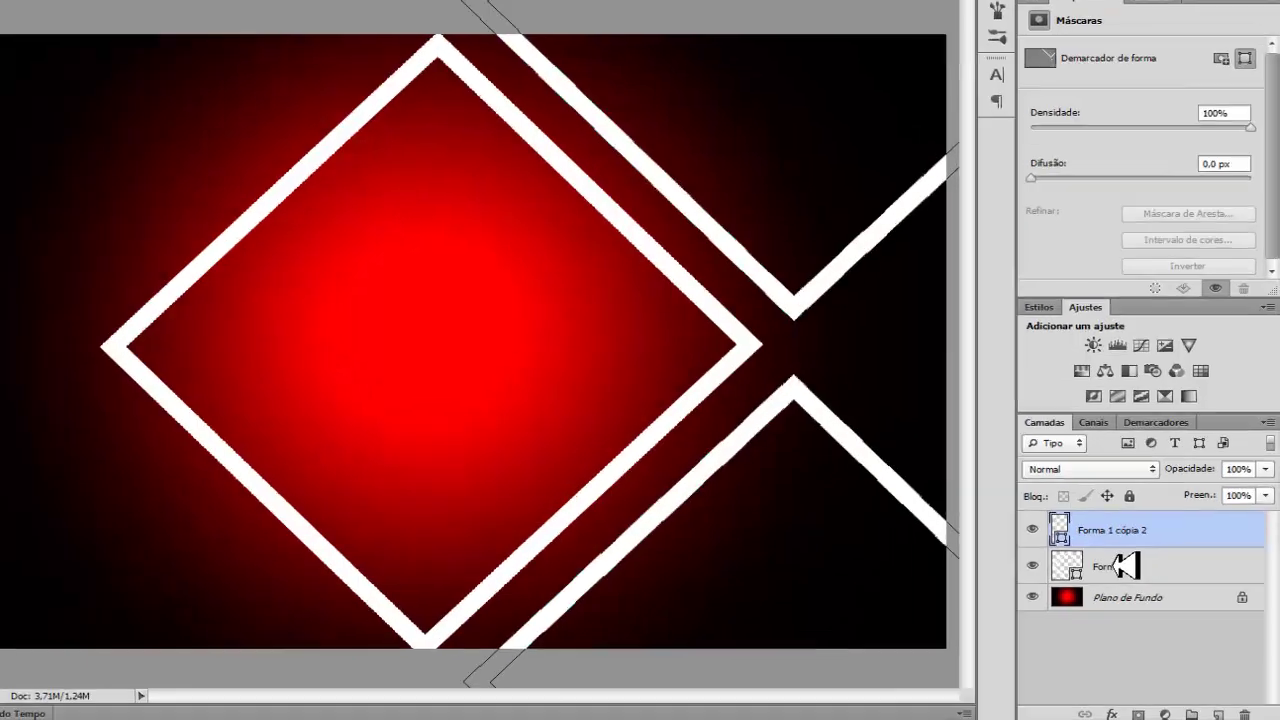
Duplicate the Forma 1 diamond and rotate the copy 180° about a reference point outside its left corner, at about X 217, Y 453 px
{"action": "left_click", "coordinate": [1148, 581]}
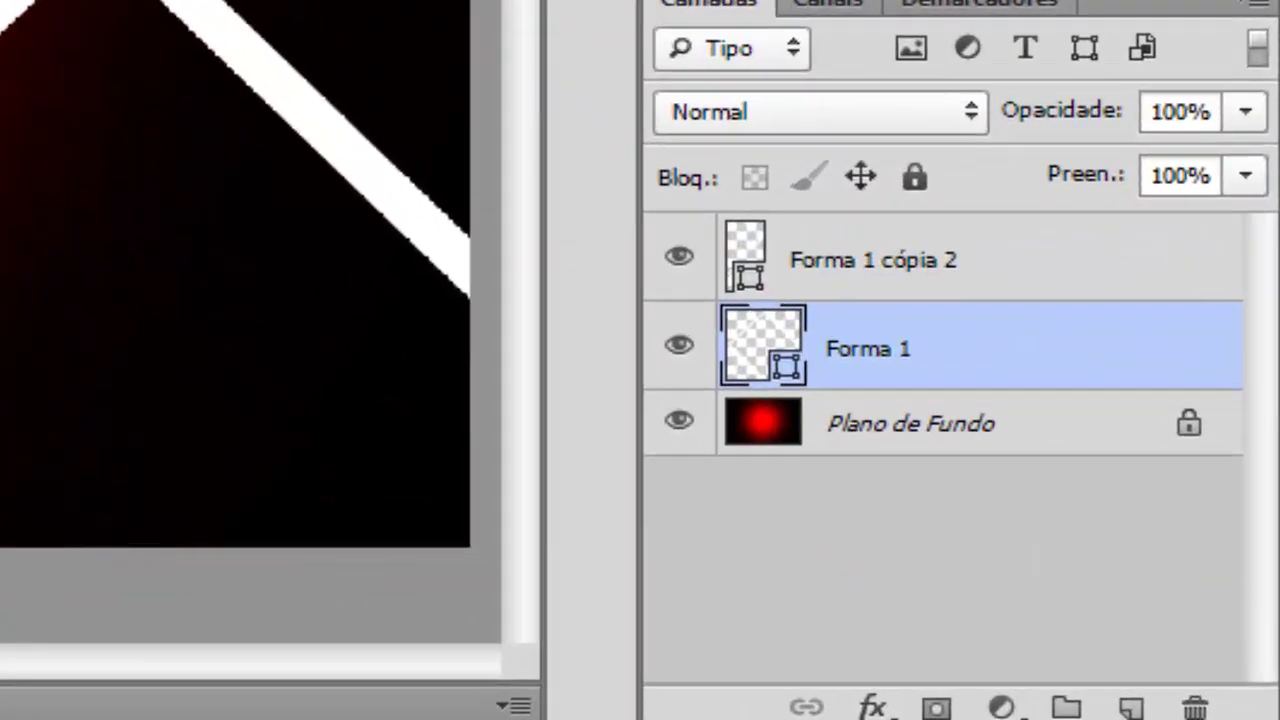
{"action": "key", "text": "ctrl+j"}
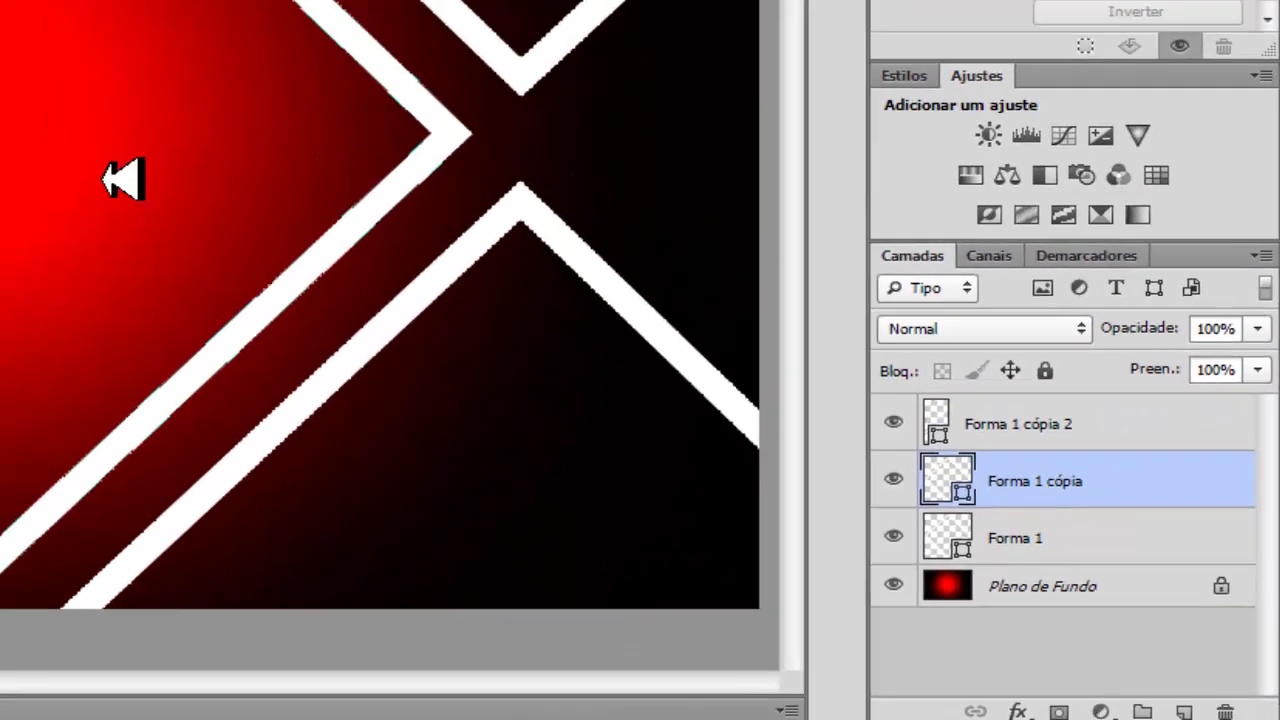
{"action": "key", "text": "ctrl+t"}
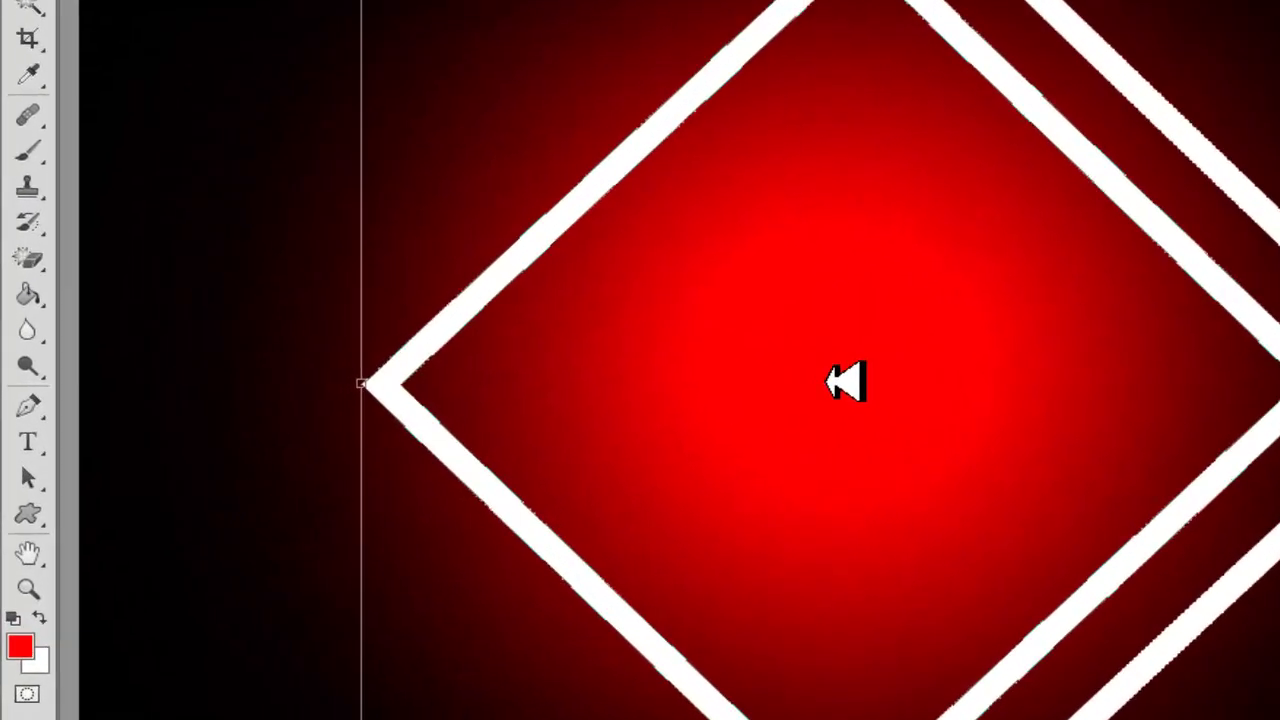
{"action": "left_click_drag", "start_coordinate": [845, 381], "coordinate": [377, 380]}
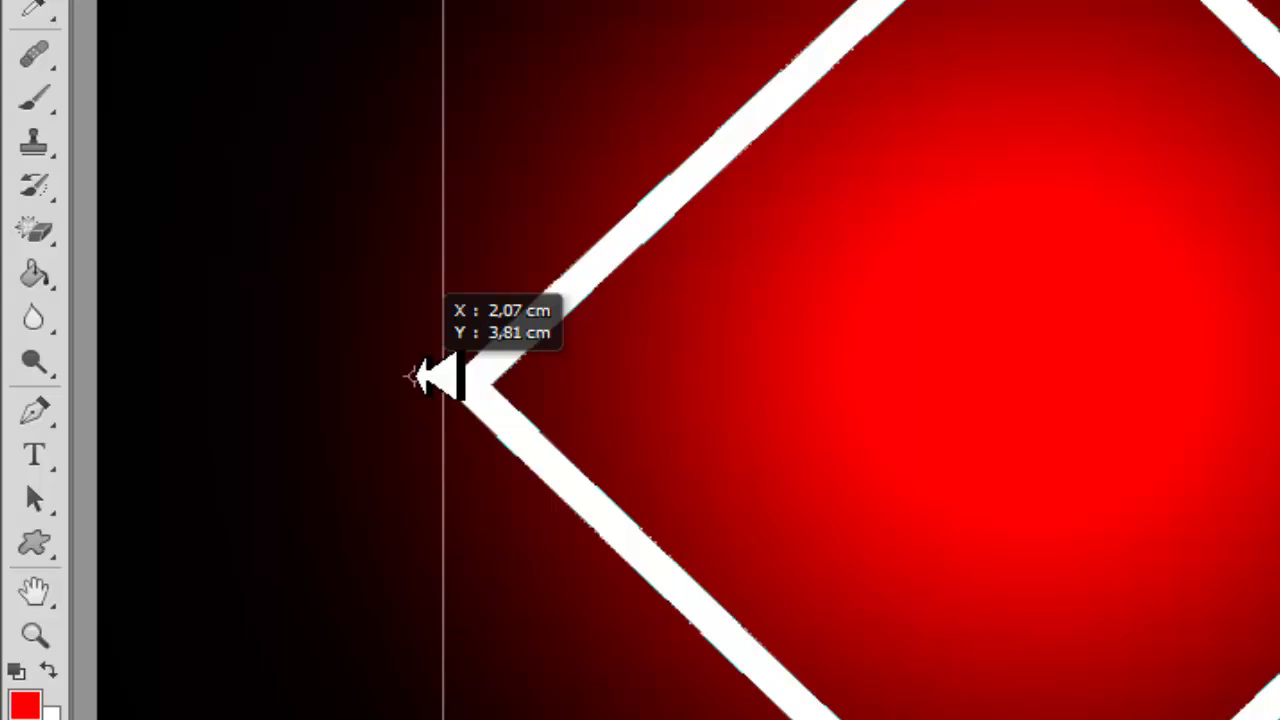
{"action": "left_click_drag", "start_coordinate": [410, 376], "coordinate": [378, 379]}
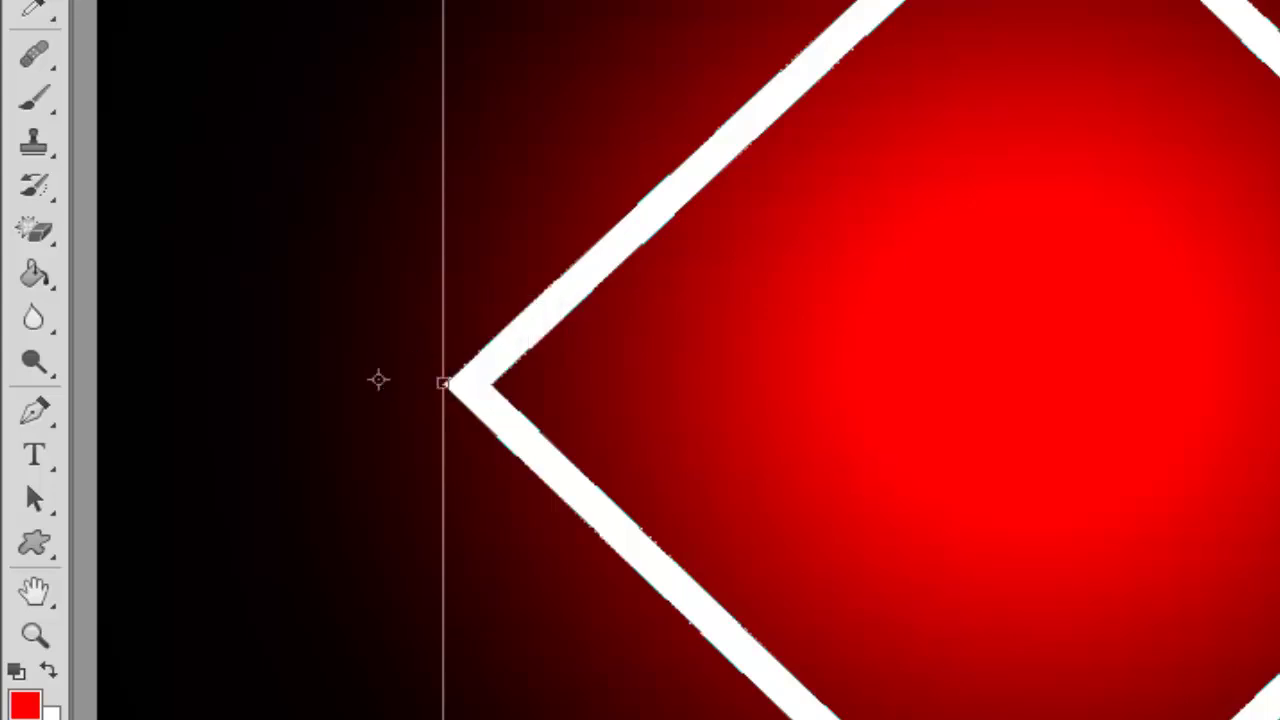
{"action": "right_click", "coordinate": [935, 57]}
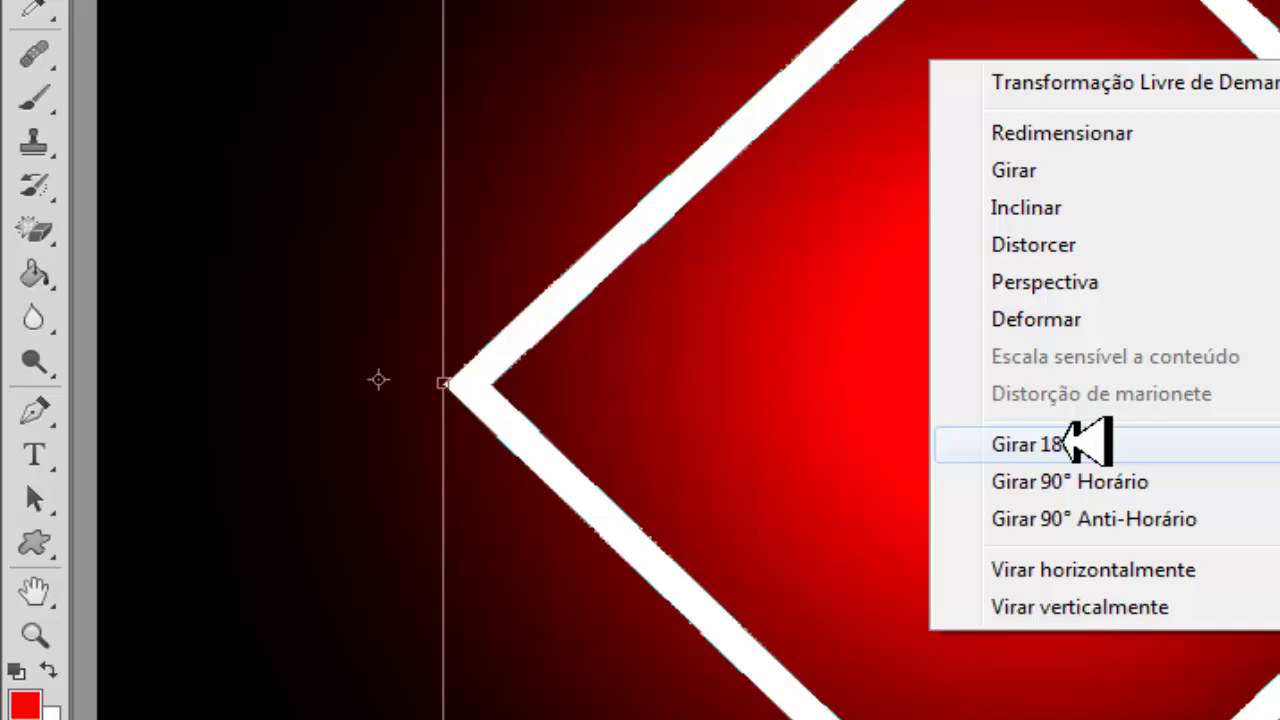
{"action": "left_click", "coordinate": [1085, 442]}
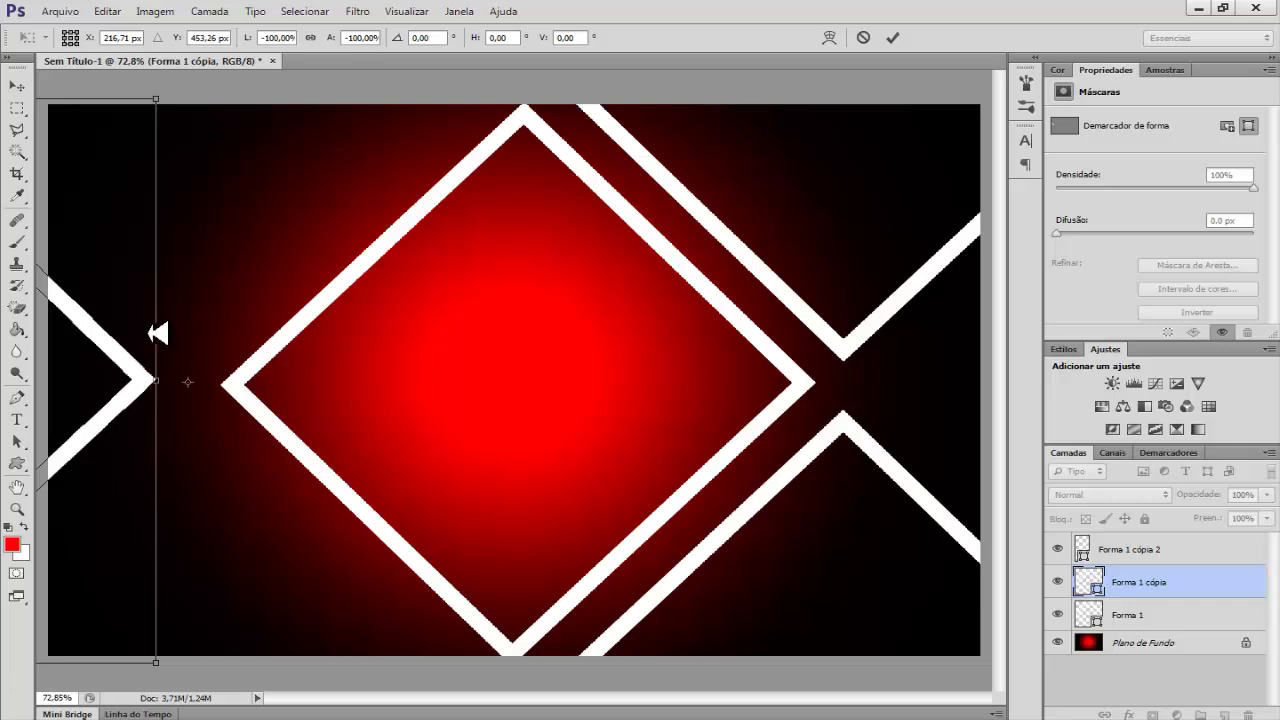
{"action": "left_click", "coordinate": [895, 37]}
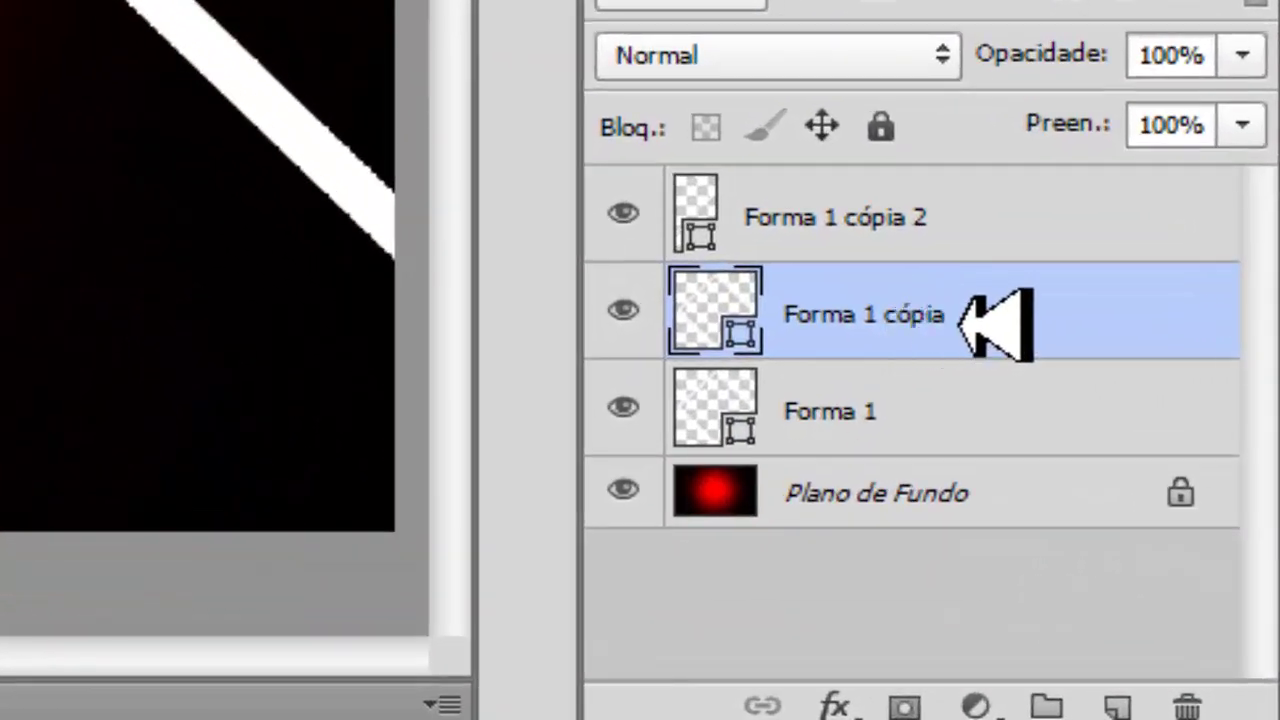
Duplicate the Forma 1 cópia diamond and rotate the duplicate 90° clockwise about a reference point at about X 220, Y 457 px
{"action": "key", "text": "ctrl+j"}
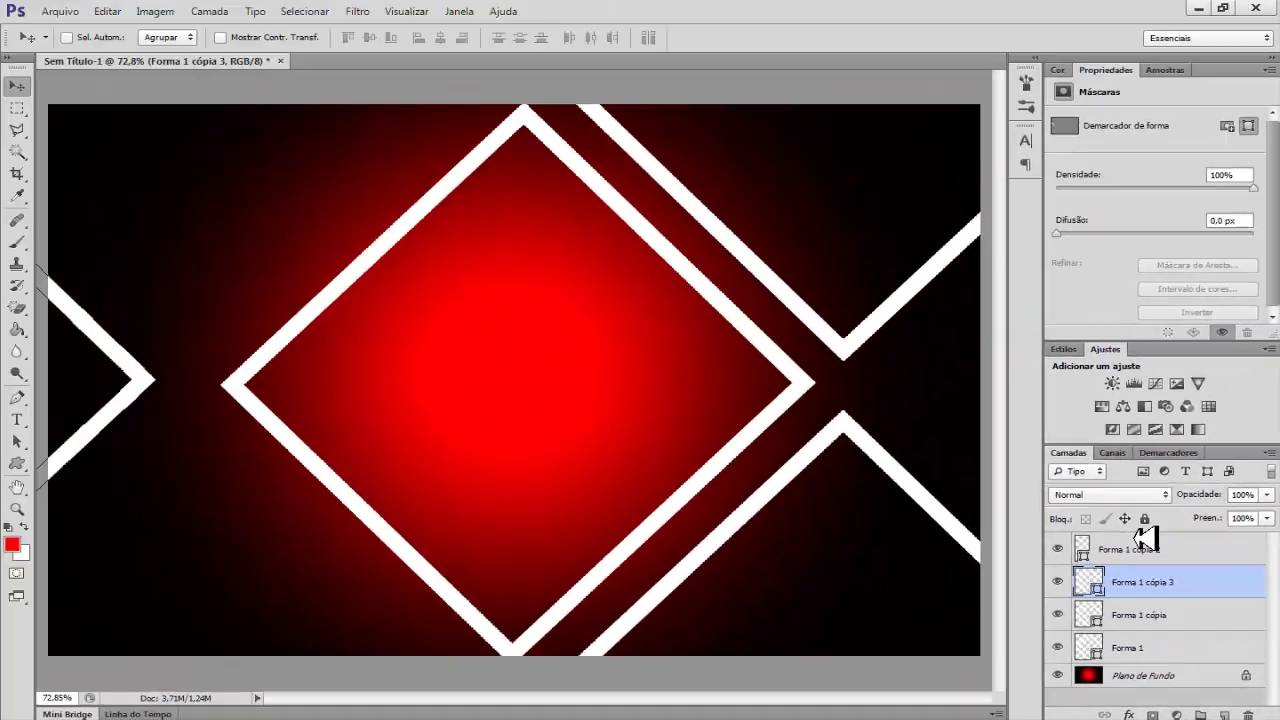
{"action": "key", "text": "ctrl+t"}
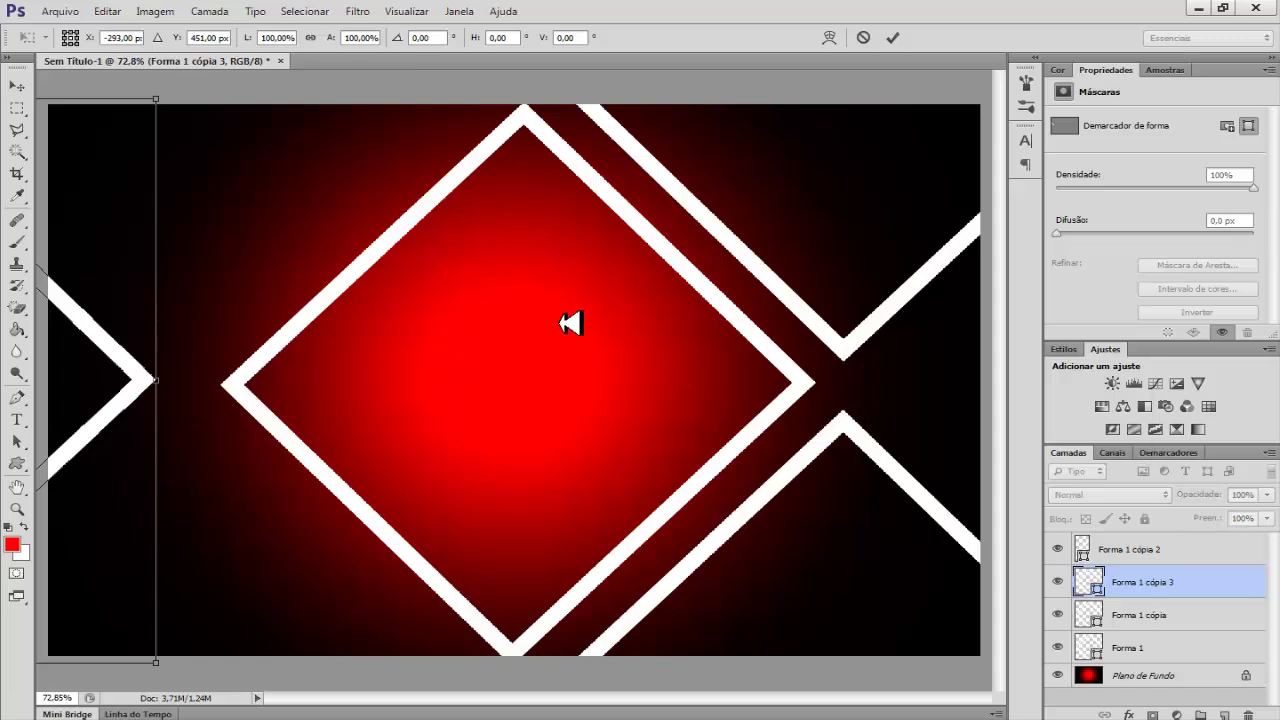
{"action": "scroll", "coordinate": [570, 325], "scroll_direction": "down", "scroll_amount": 5}
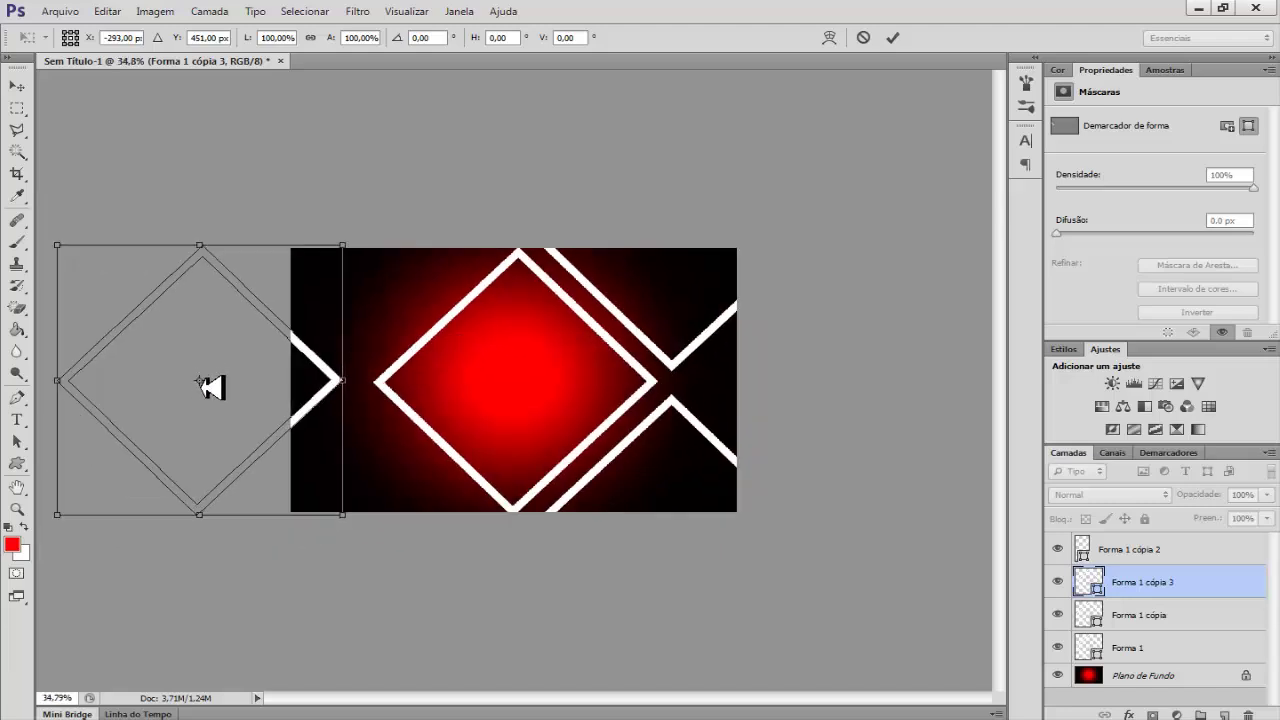
{"action": "left_click_drag", "start_coordinate": [208, 381], "coordinate": [378, 382]}
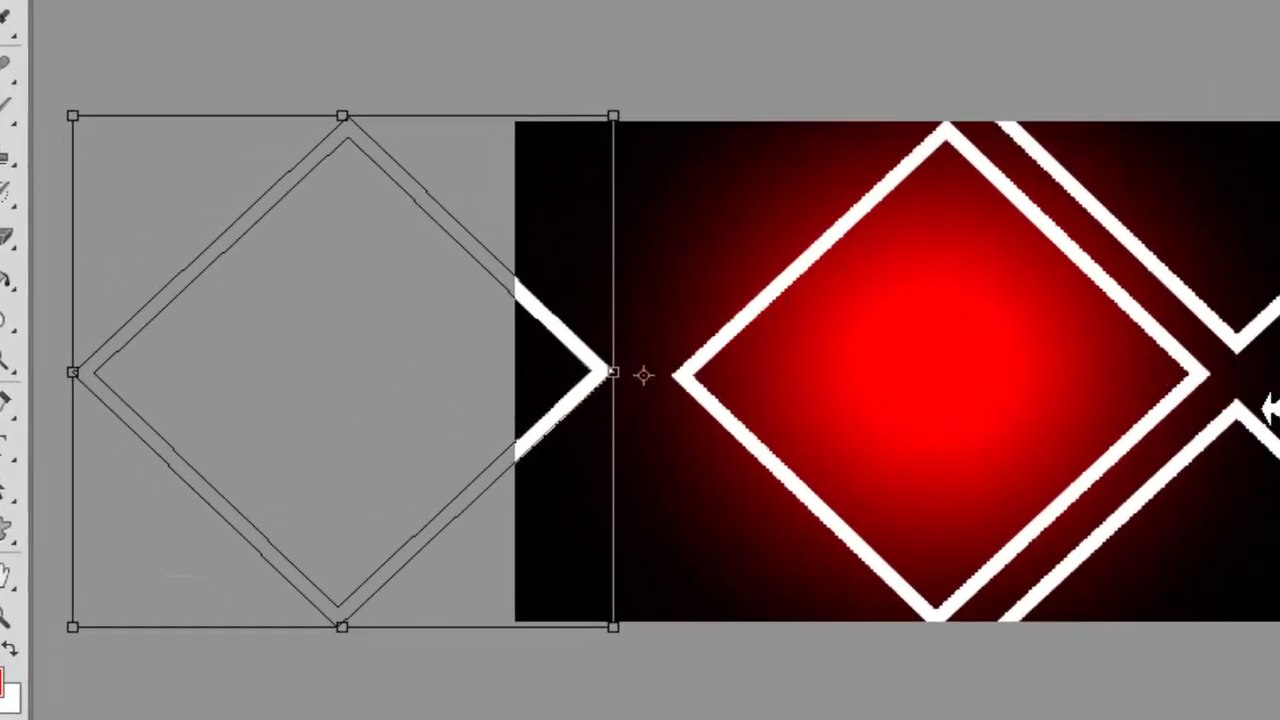
{"action": "key", "text": "ctrl+plus"}
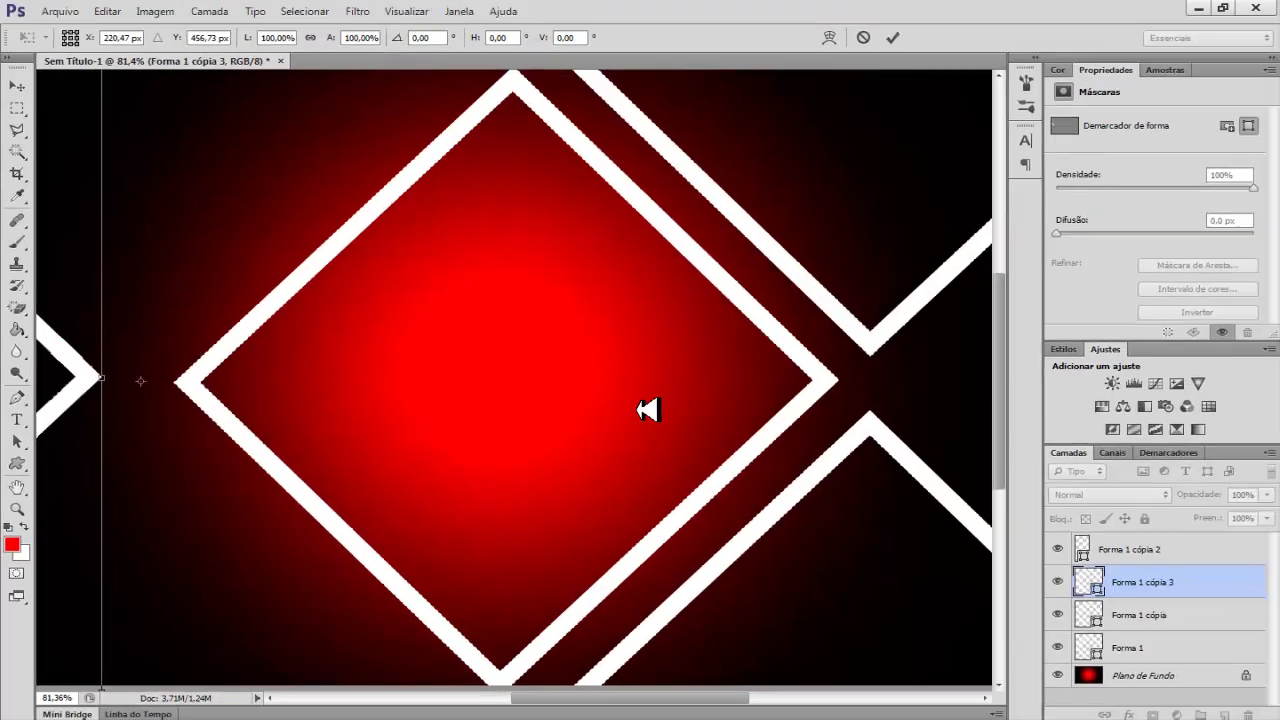
{"action": "scroll", "coordinate": [648, 410], "scroll_direction": "down", "scroll_amount": 1}
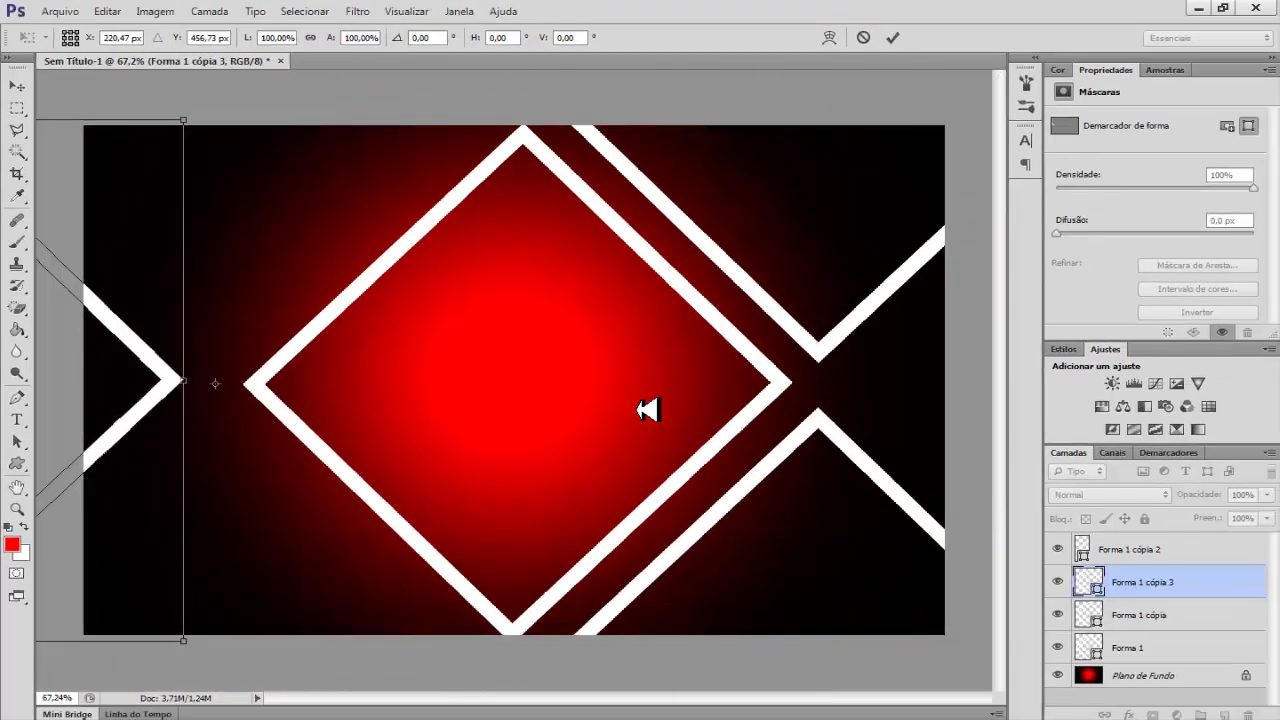
{"action": "right_click", "coordinate": [142, 259]}
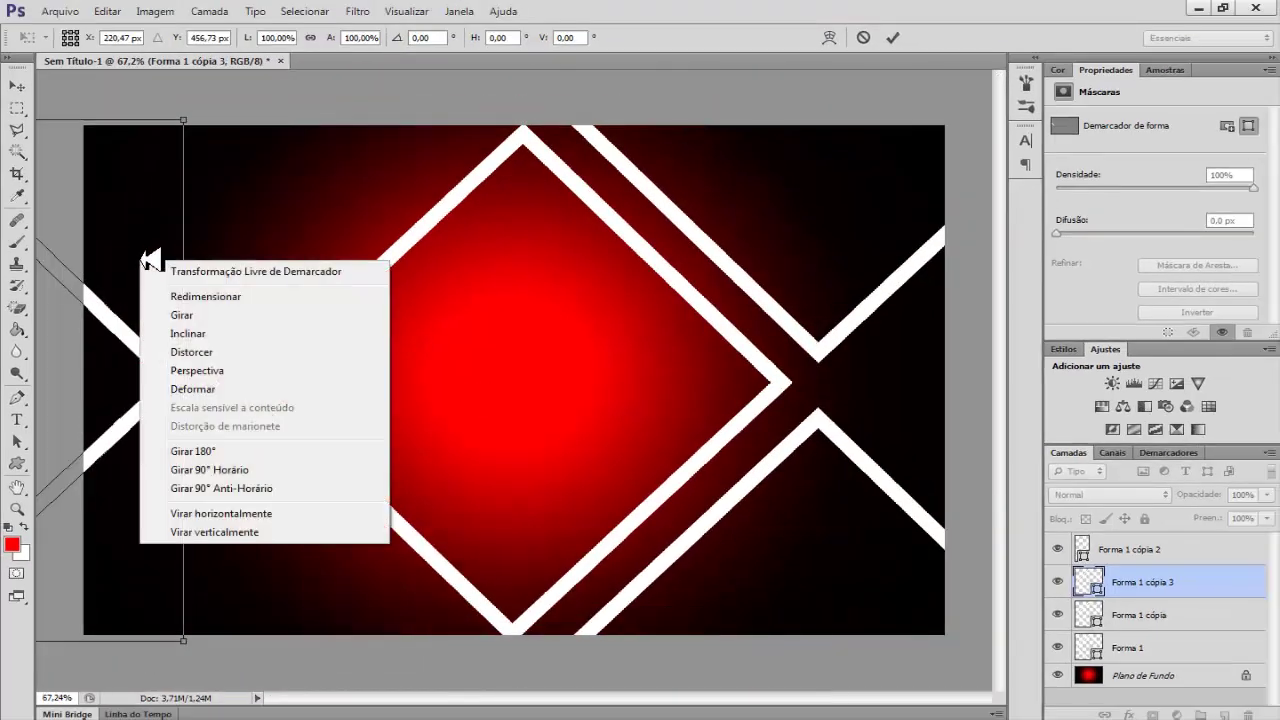
{"action": "left_click", "coordinate": [214, 469]}
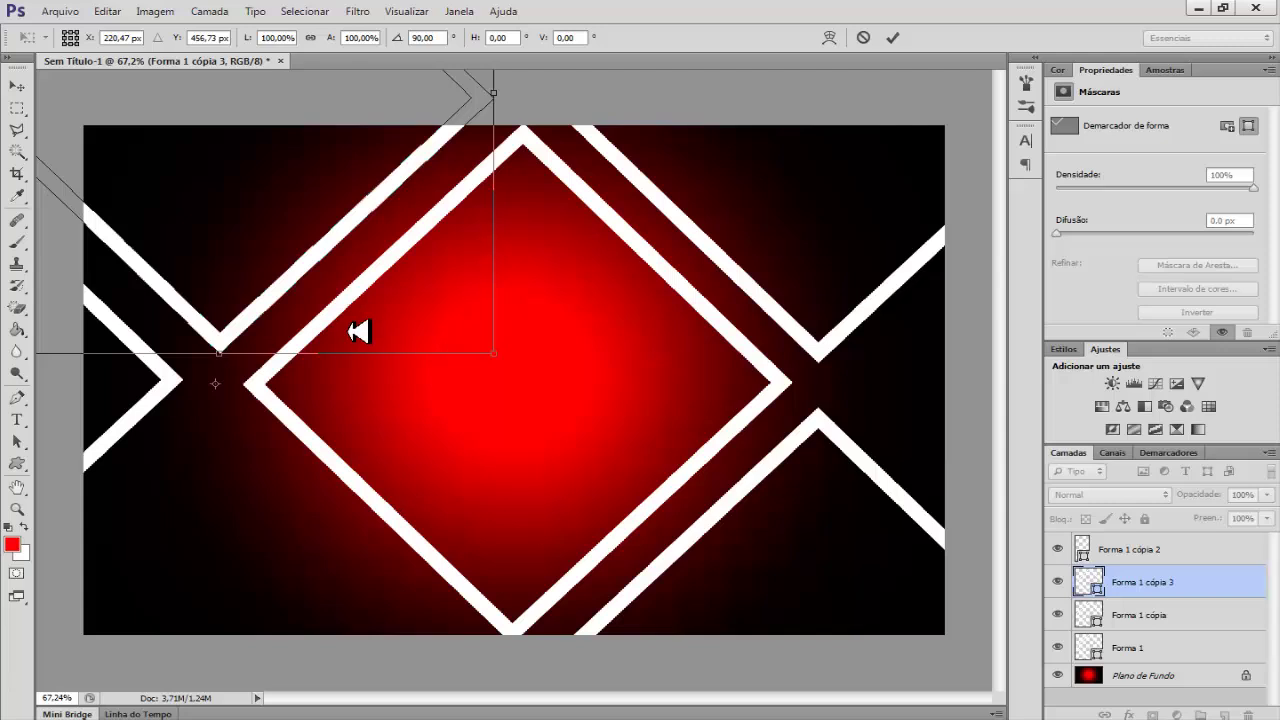
{"action": "left_click", "coordinate": [895, 37]}
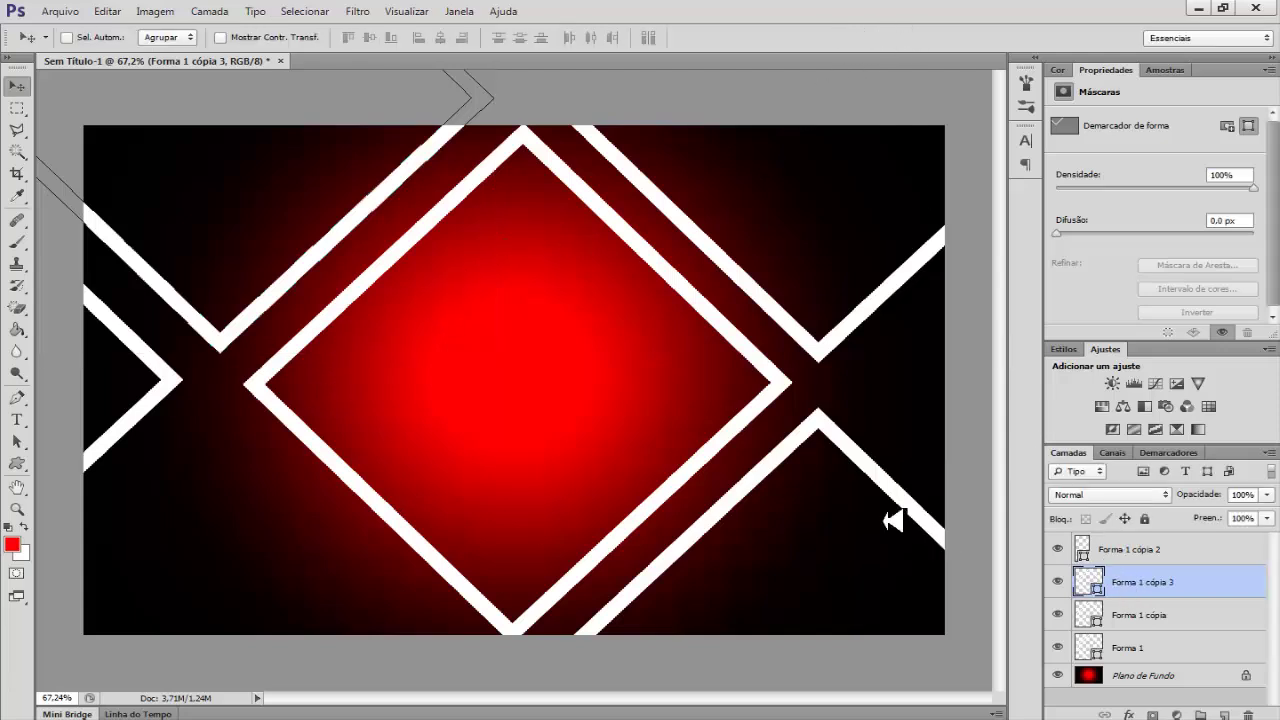
Duplicate the 90°-rotated diamond and rotate the new copy 180° about a reference point at about X 217, Y 454 px
{"action": "key", "text": "ctrl+j"}
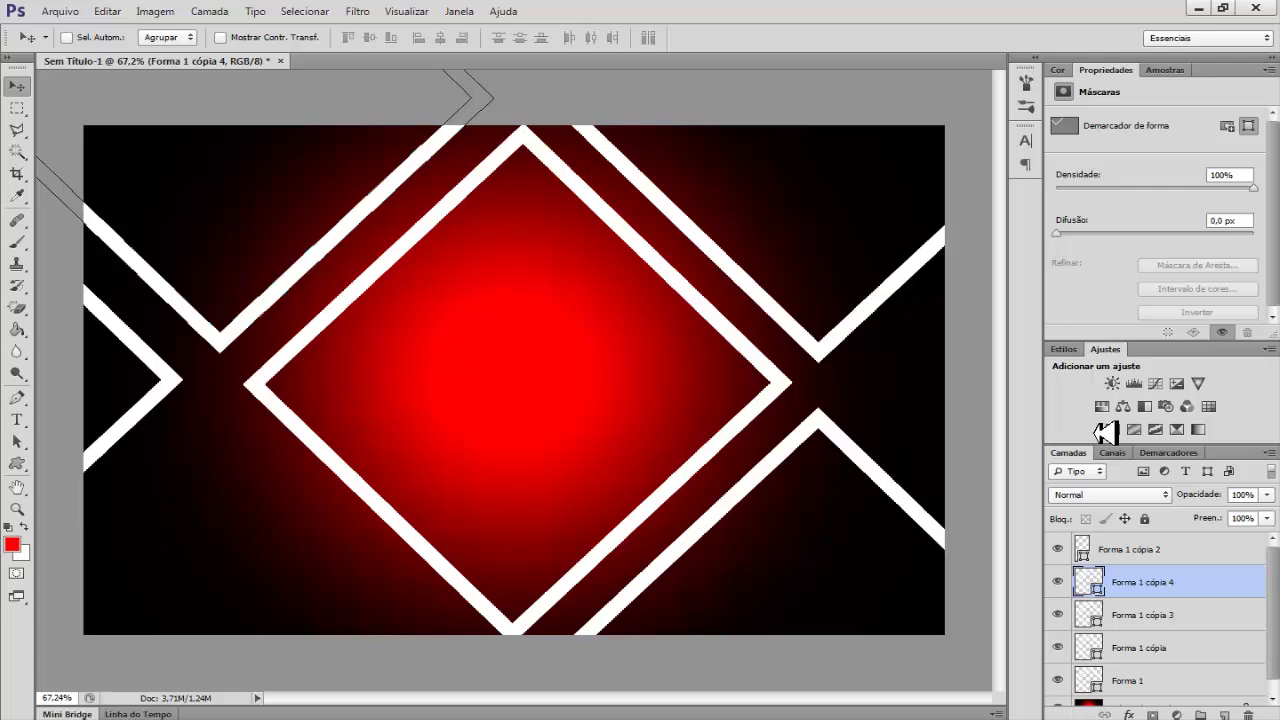
{"action": "key", "text": "ctrl+t"}
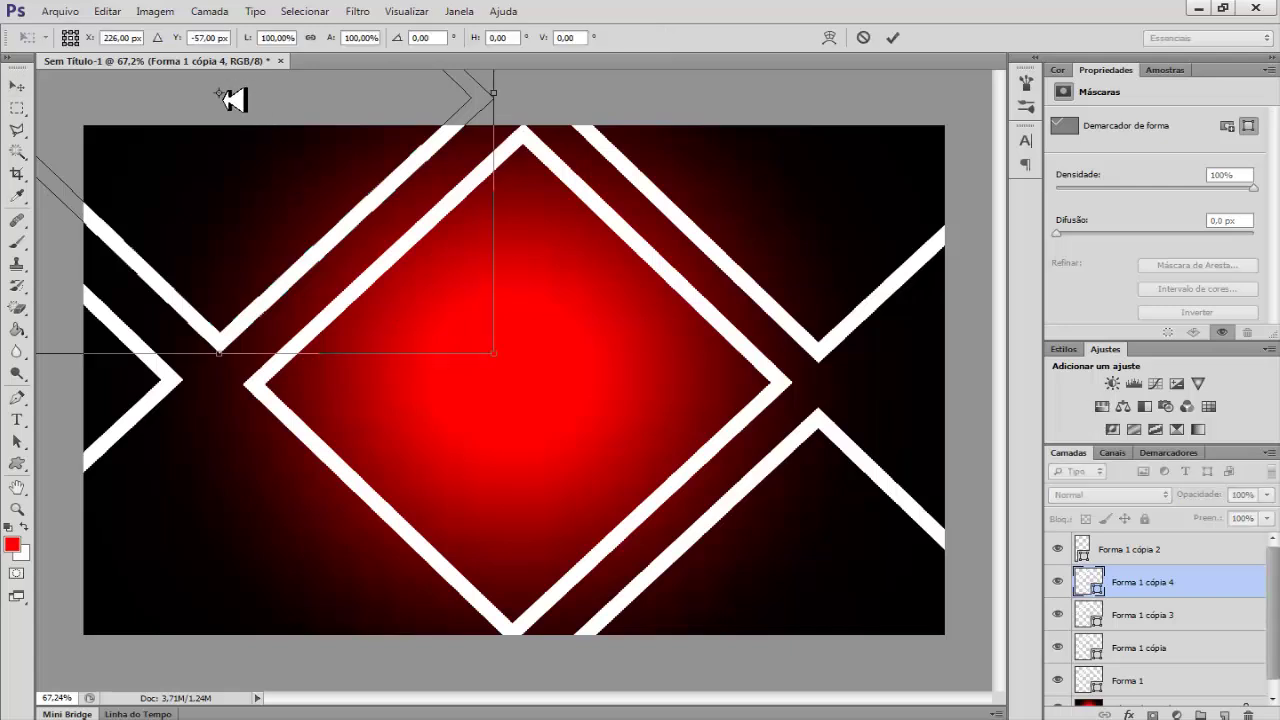
{"action": "left_click_drag", "start_coordinate": [226, 98], "coordinate": [214, 382]}
{"action": "right_click", "coordinate": [273, 144]}
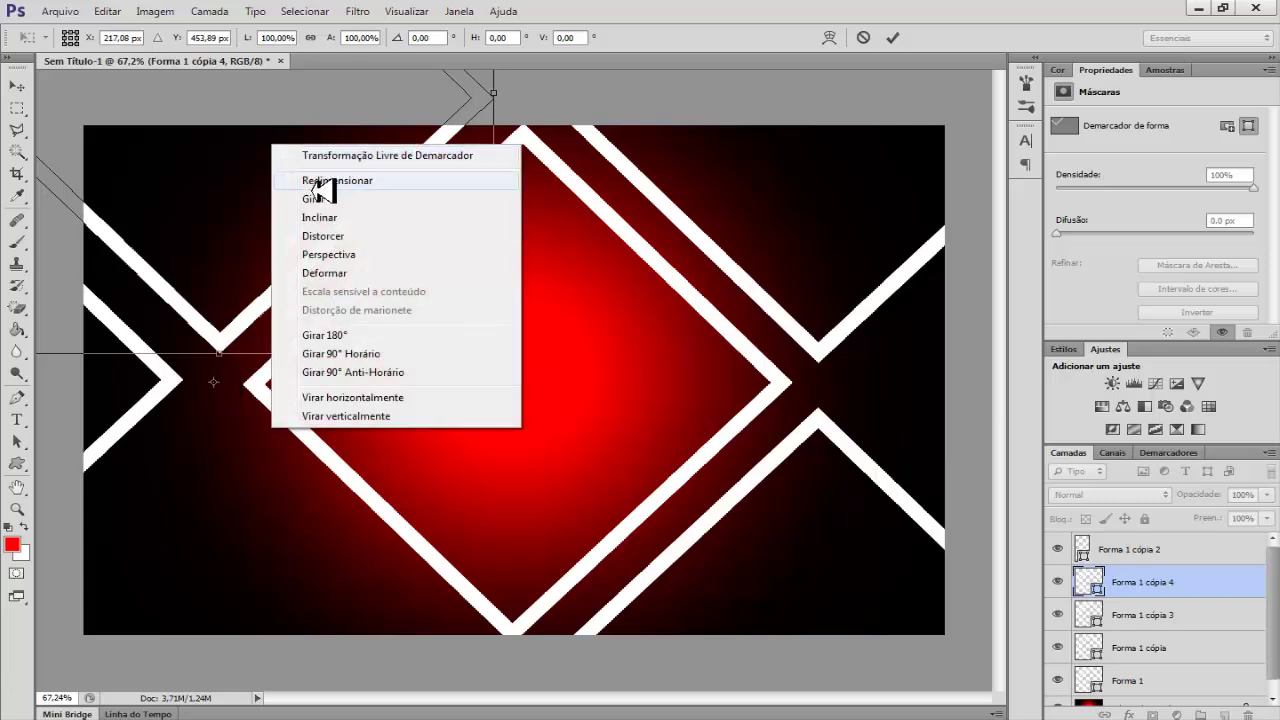
{"action": "left_click", "coordinate": [340, 336]}
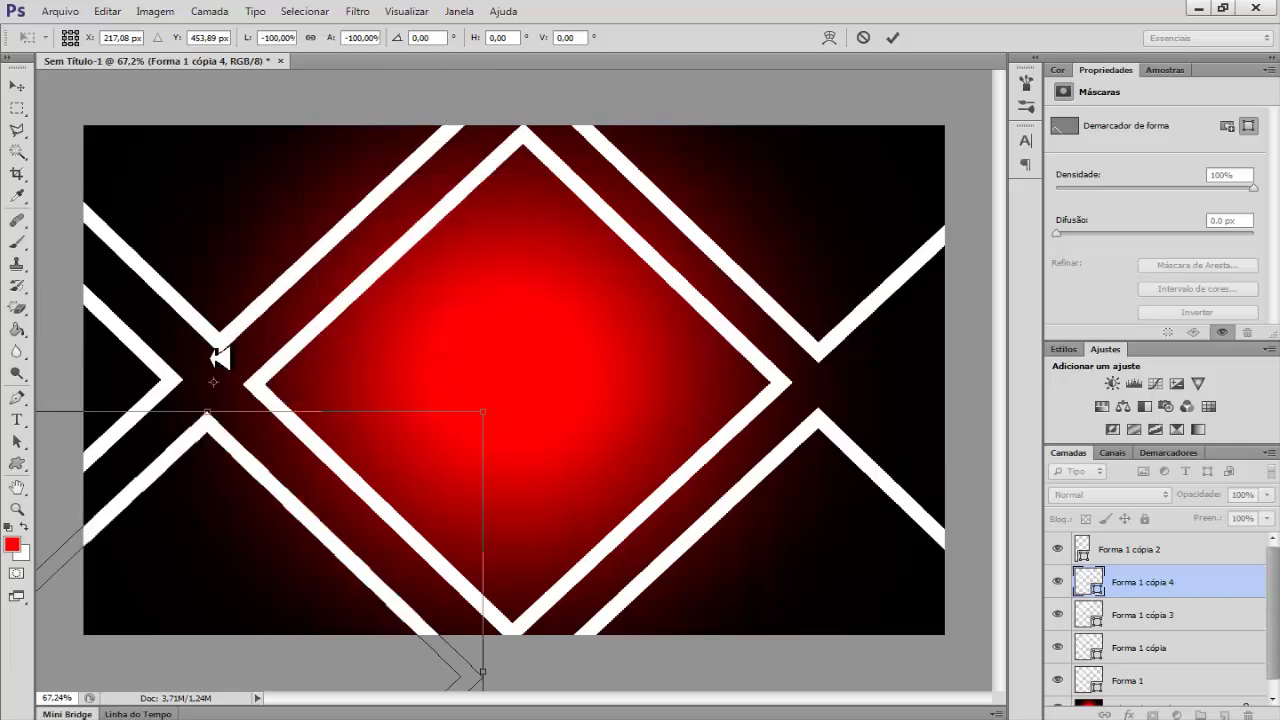
{"action": "left_click", "coordinate": [892, 37]}
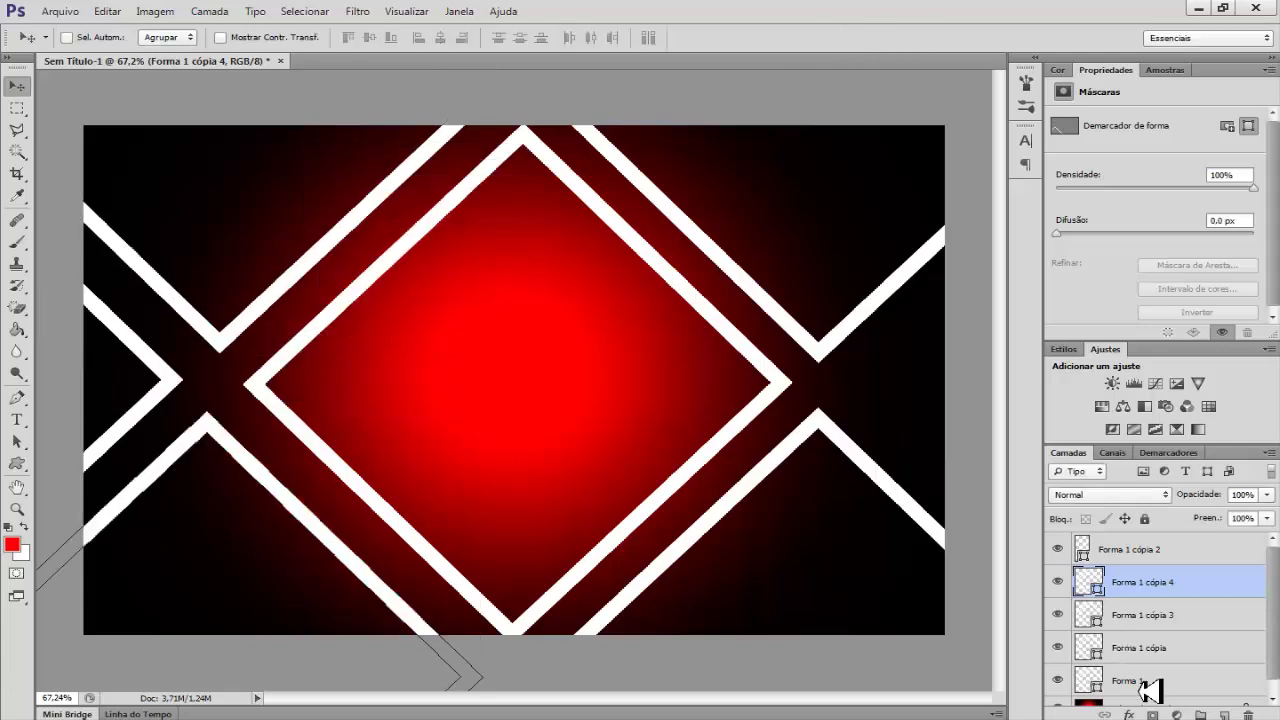
Hide and show Forma 1 cópia, Forma 1 cópia 3 and Forma 1 cópia 4 to check which diamond each layer holds
{"action": "left_click", "coordinate": [1138, 702]}
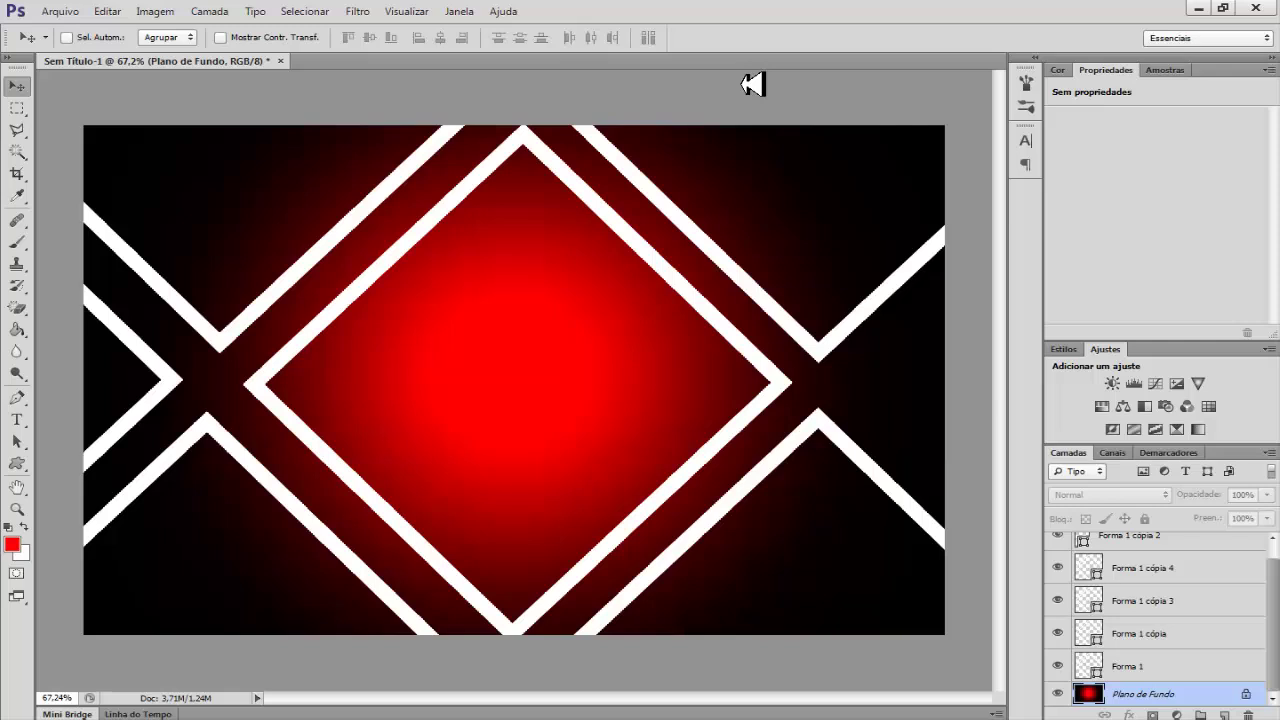
{"action": "left_click_drag", "start_coordinate": [1273, 651], "coordinate": [1274, 634]}
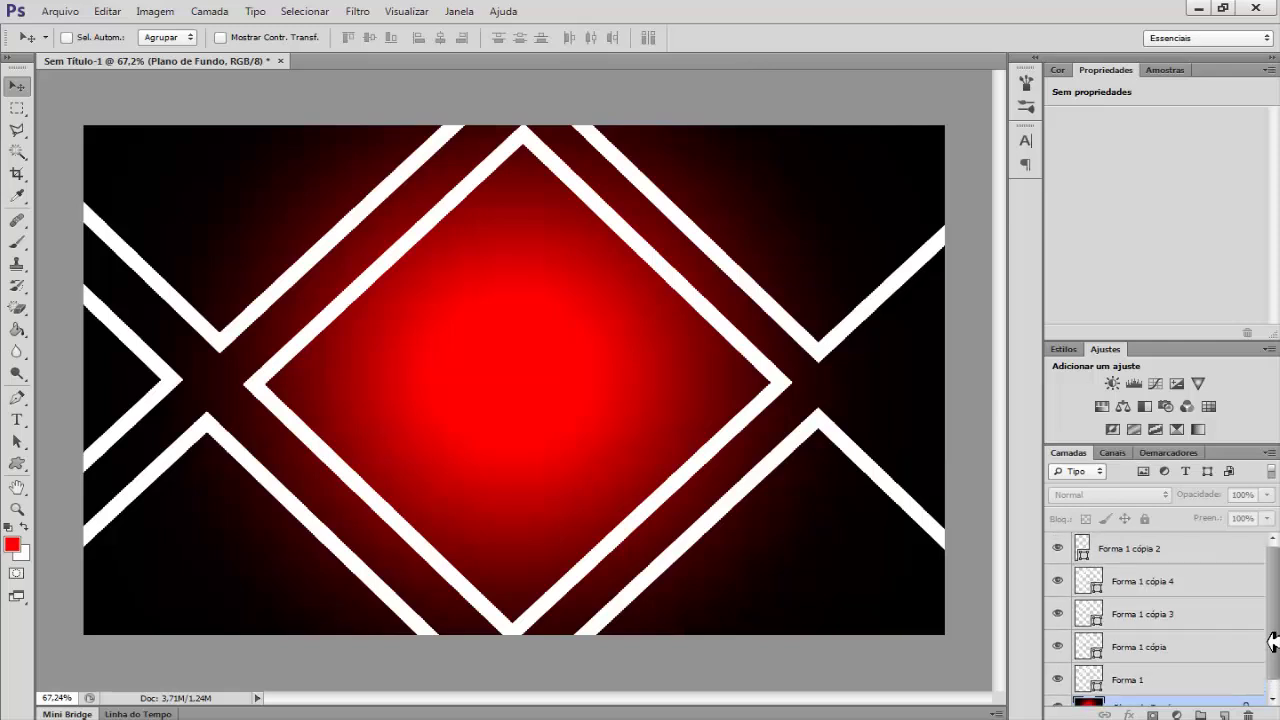
{"action": "left_click", "coordinate": [1140, 678]}
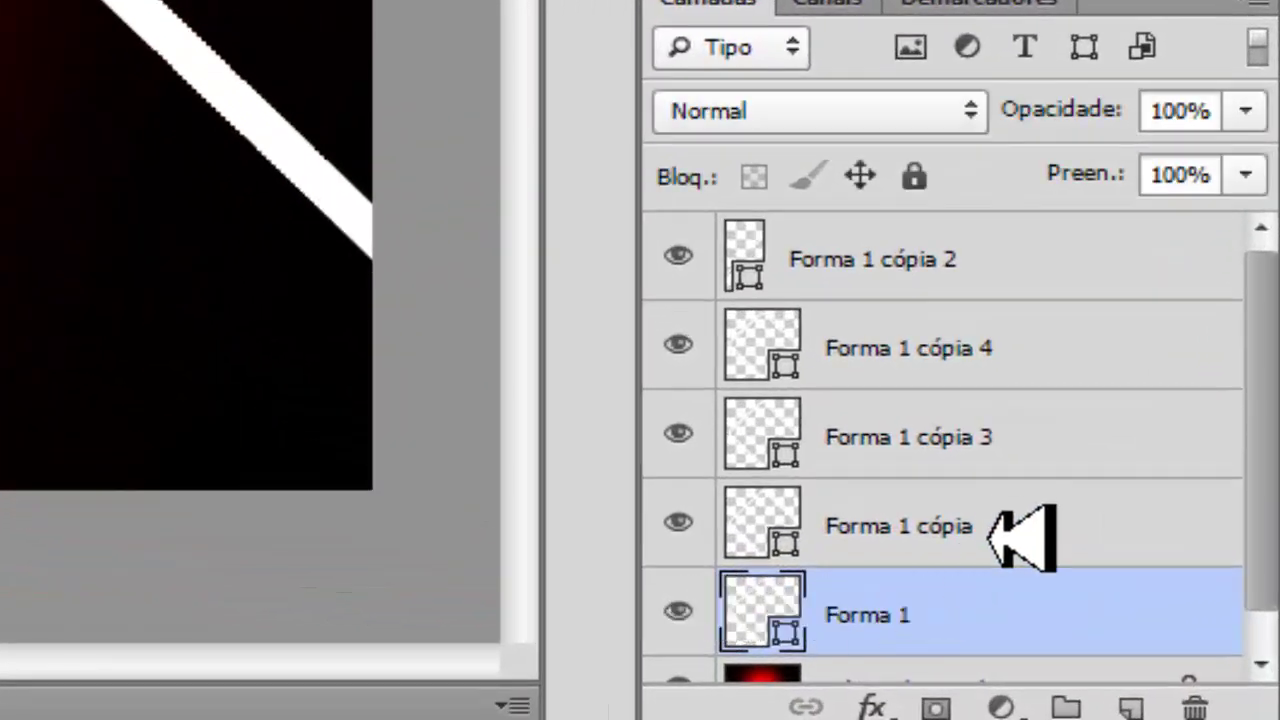
{"action": "left_click", "coordinate": [995, 527]}
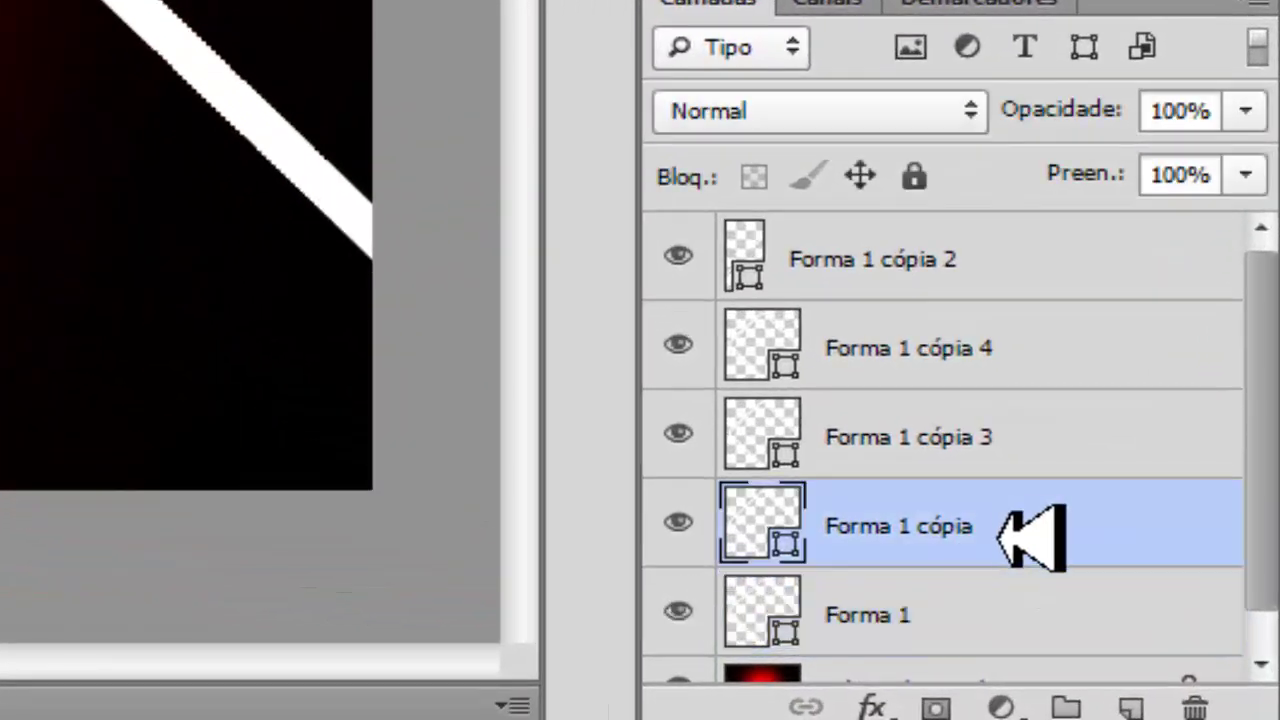
{"action": "left_click", "coordinate": [712, 523]}
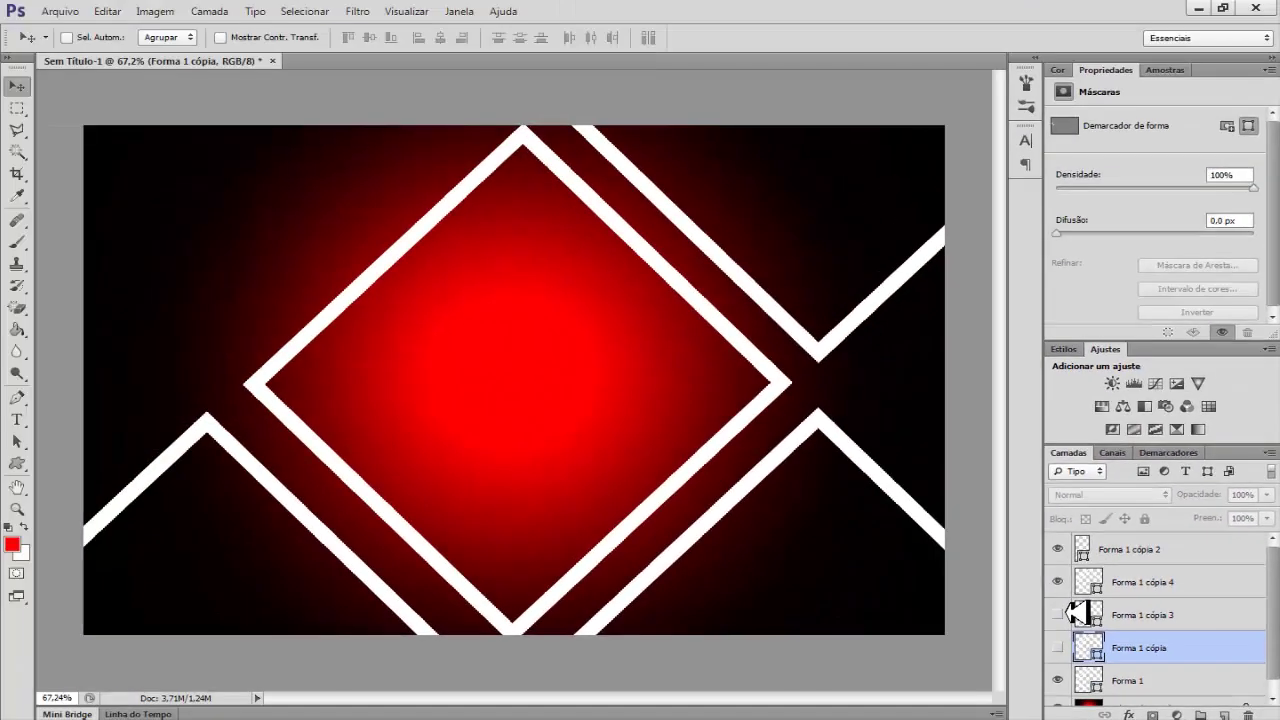
{"action": "left_click", "coordinate": [932, 554]}
{"action": "left_click", "coordinate": [1067, 581]}
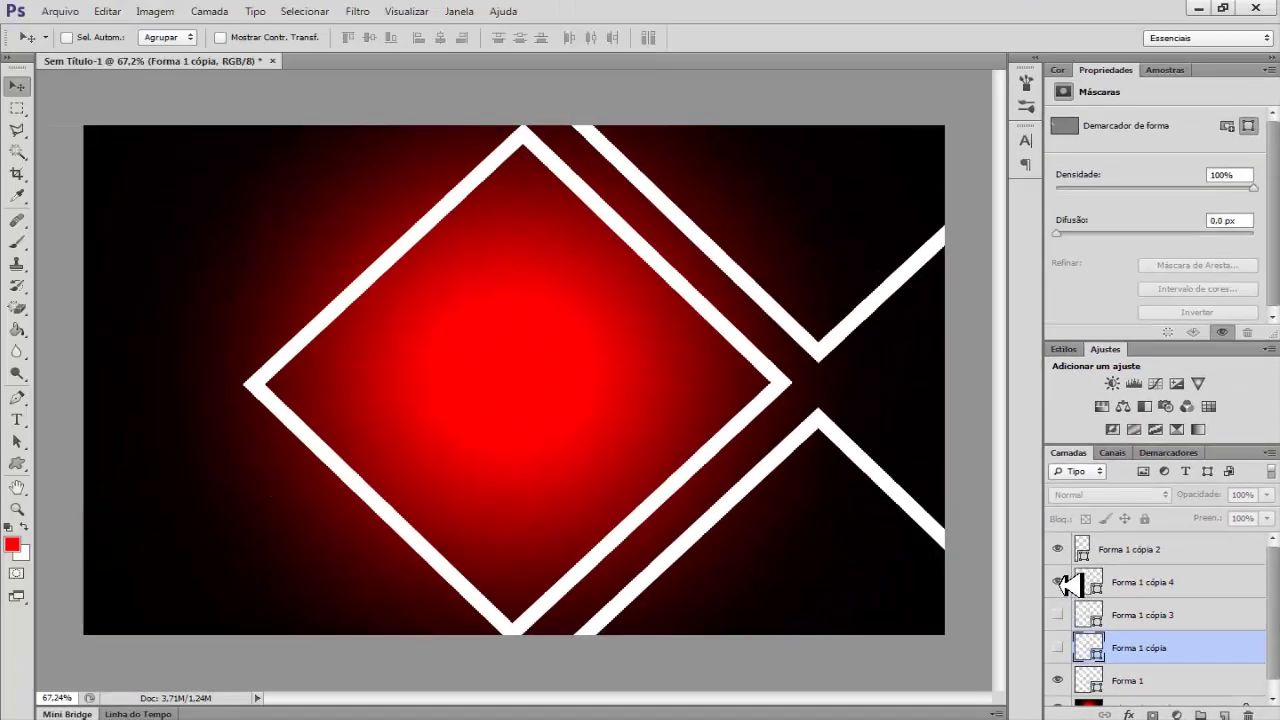
{"action": "left_click", "coordinate": [1057, 581]}
{"action": "left_click", "coordinate": [1057, 614]}
{"action": "left_click", "coordinate": [1057, 647]}
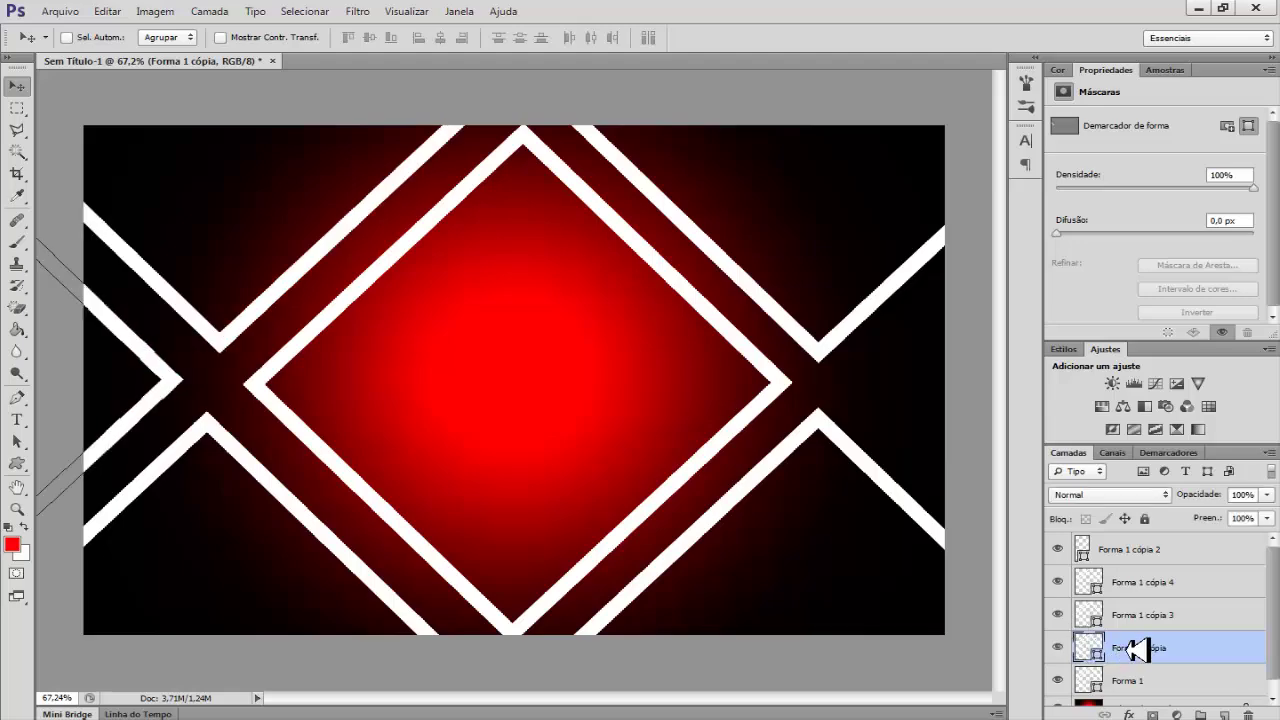
Merge the Forma 1 cópia, Forma 1 cópia 3 and Forma 1 cópia 4 layers into one shape layer and check it by toggling its visibility
{"action": "left_click", "coordinate": [1157, 615], "text": "ctrl"}
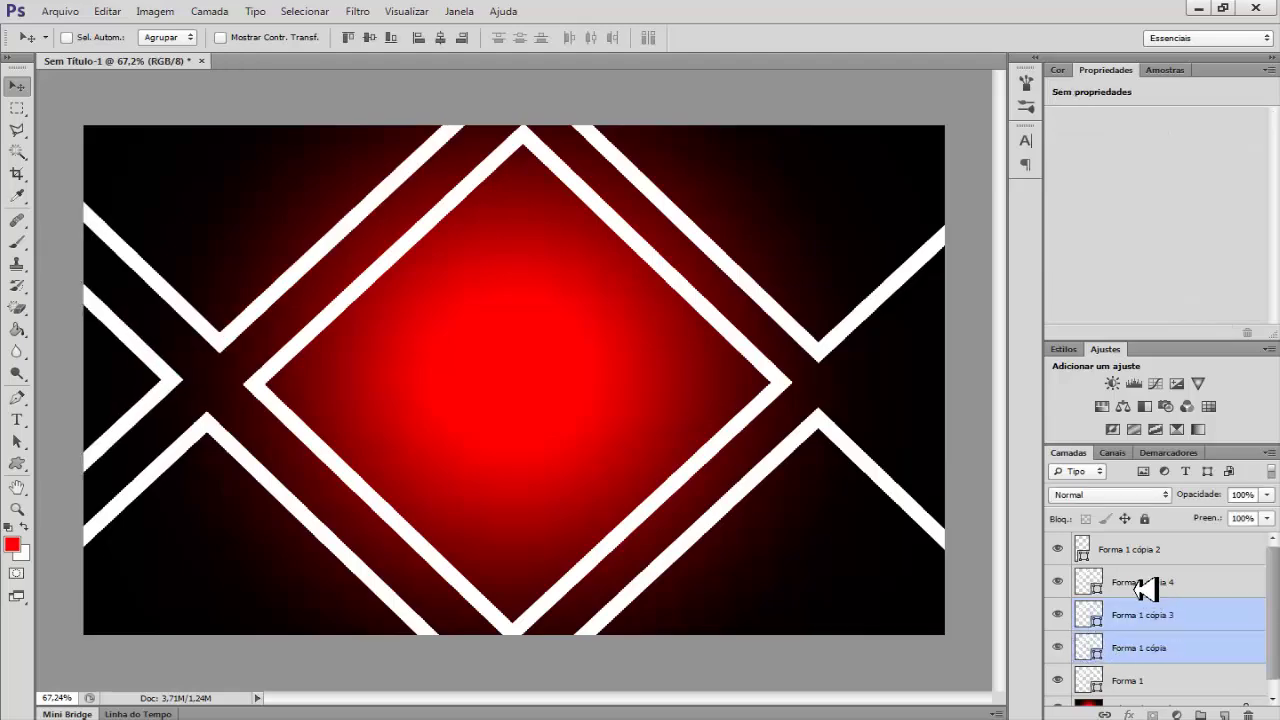
{"action": "left_click", "coordinate": [1146, 590], "text": "ctrl"}
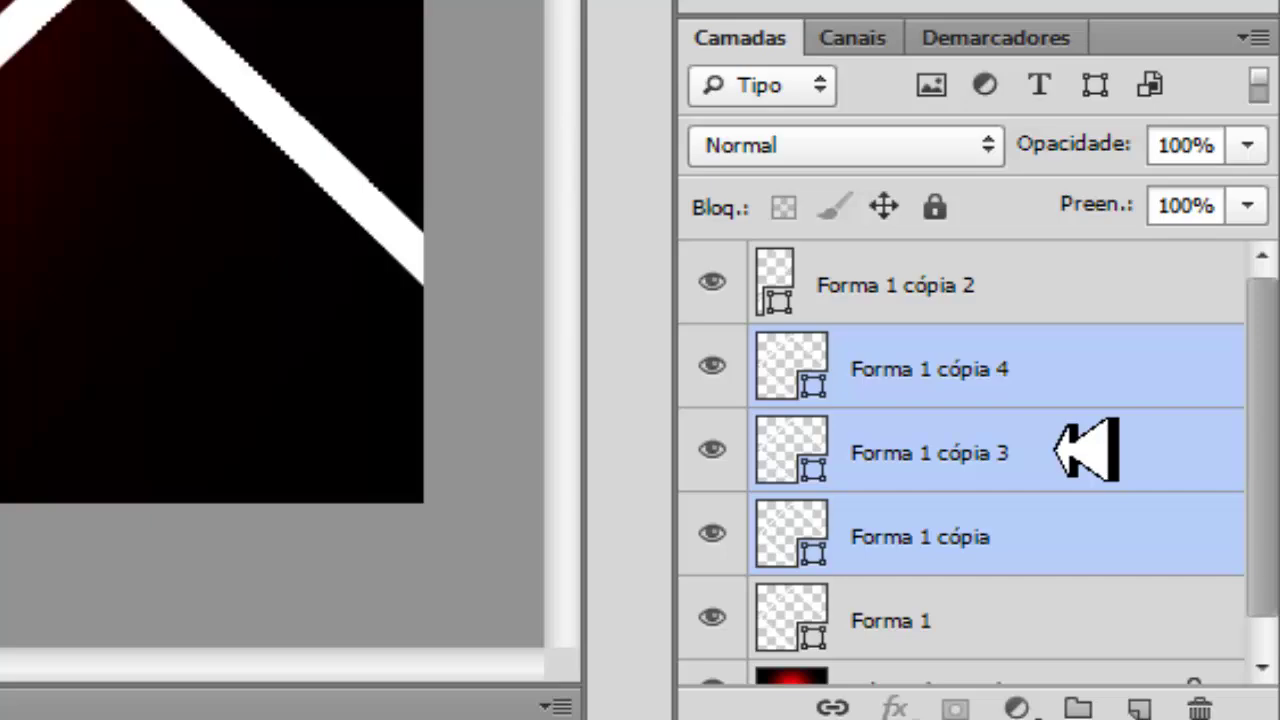
{"action": "key", "text": "ctrl+e"}
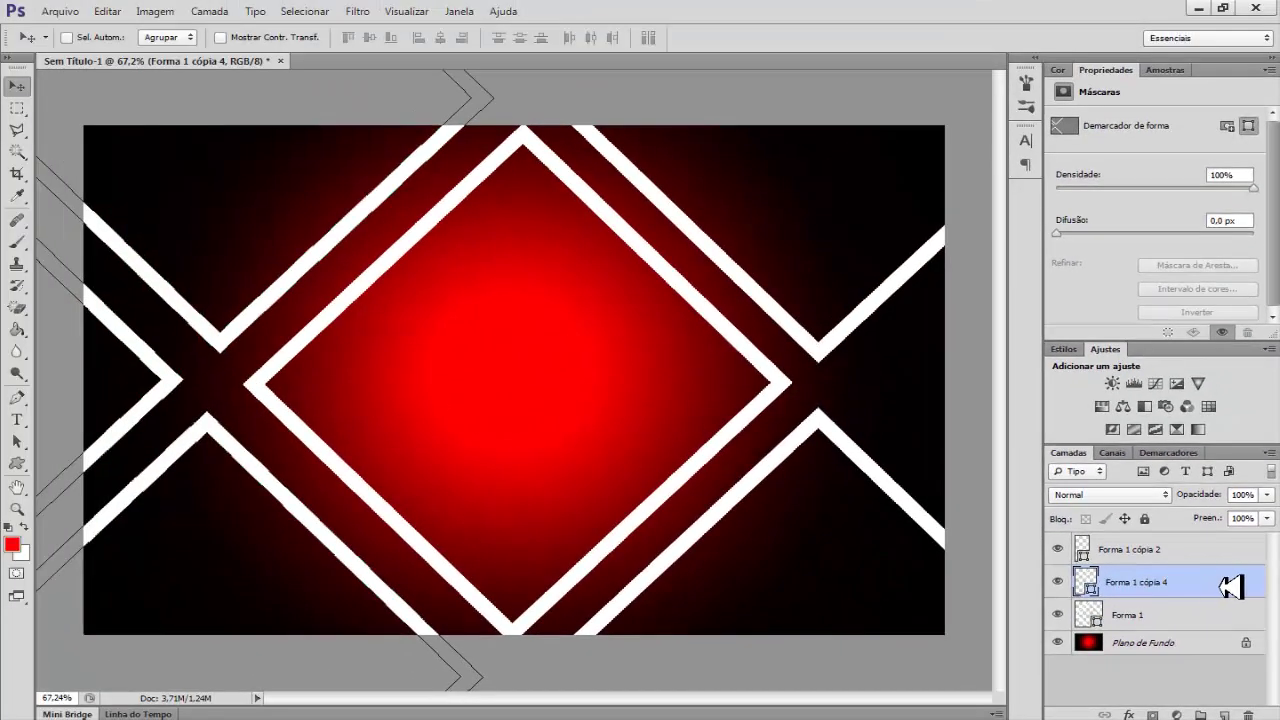
{"action": "left_click", "coordinate": [1058, 581]}
{"action": "left_click", "coordinate": [1060, 580]}
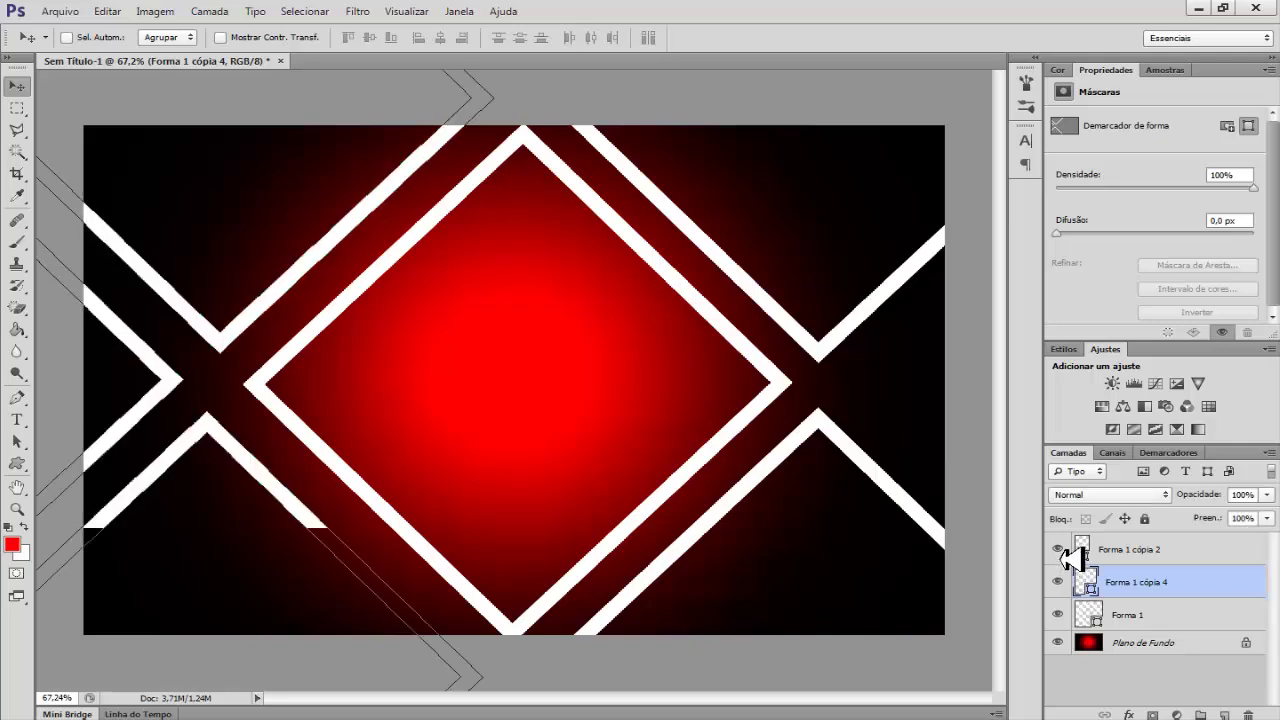
Toggle the visibility of Forma 1 cópia 2 and Forma 1 to check the opposite side's outlines and the central diamond
{"action": "left_click", "coordinate": [1060, 549]}
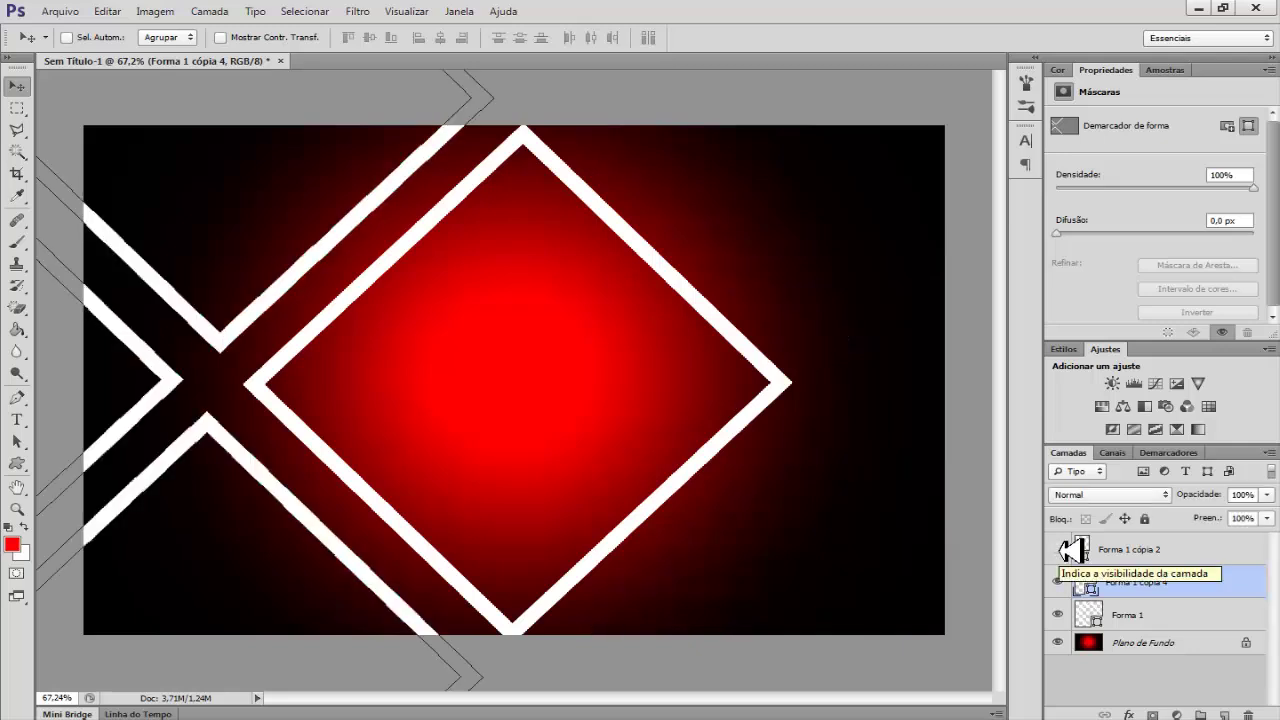
{"action": "left_click", "coordinate": [1058, 549]}
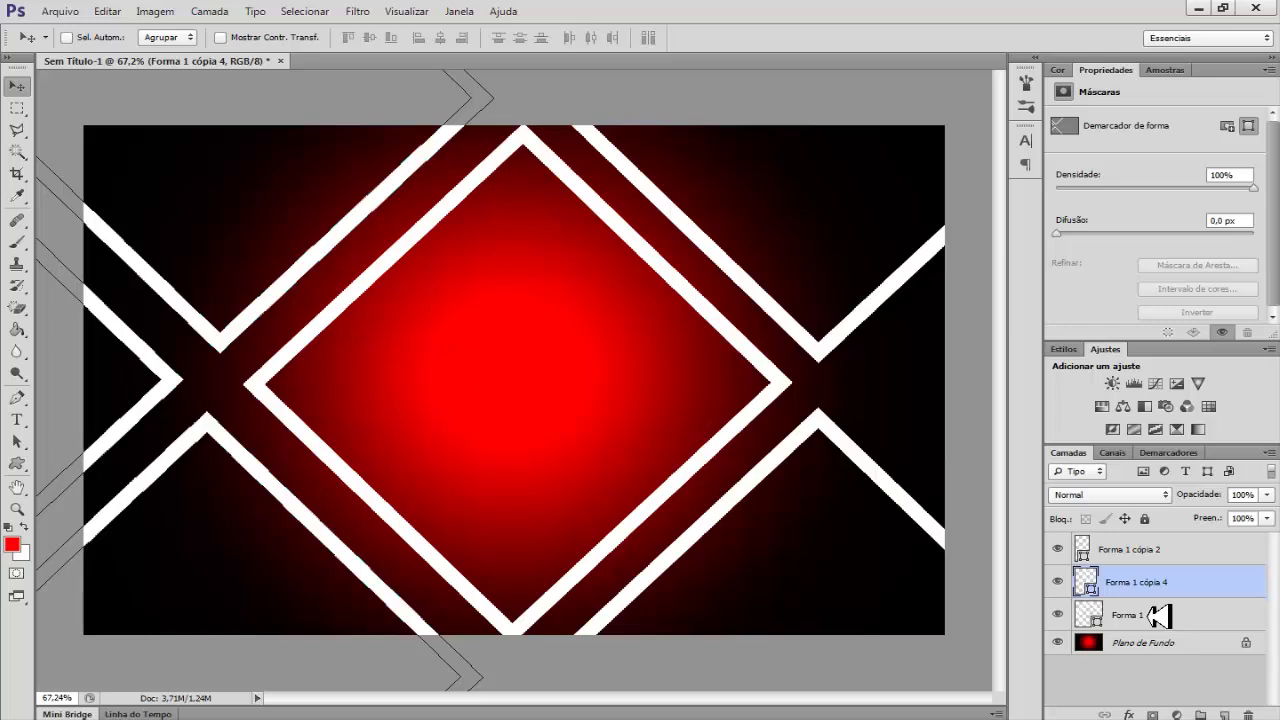
{"action": "left_click", "coordinate": [1158, 615]}
{"action": "left_click", "coordinate": [1060, 613]}
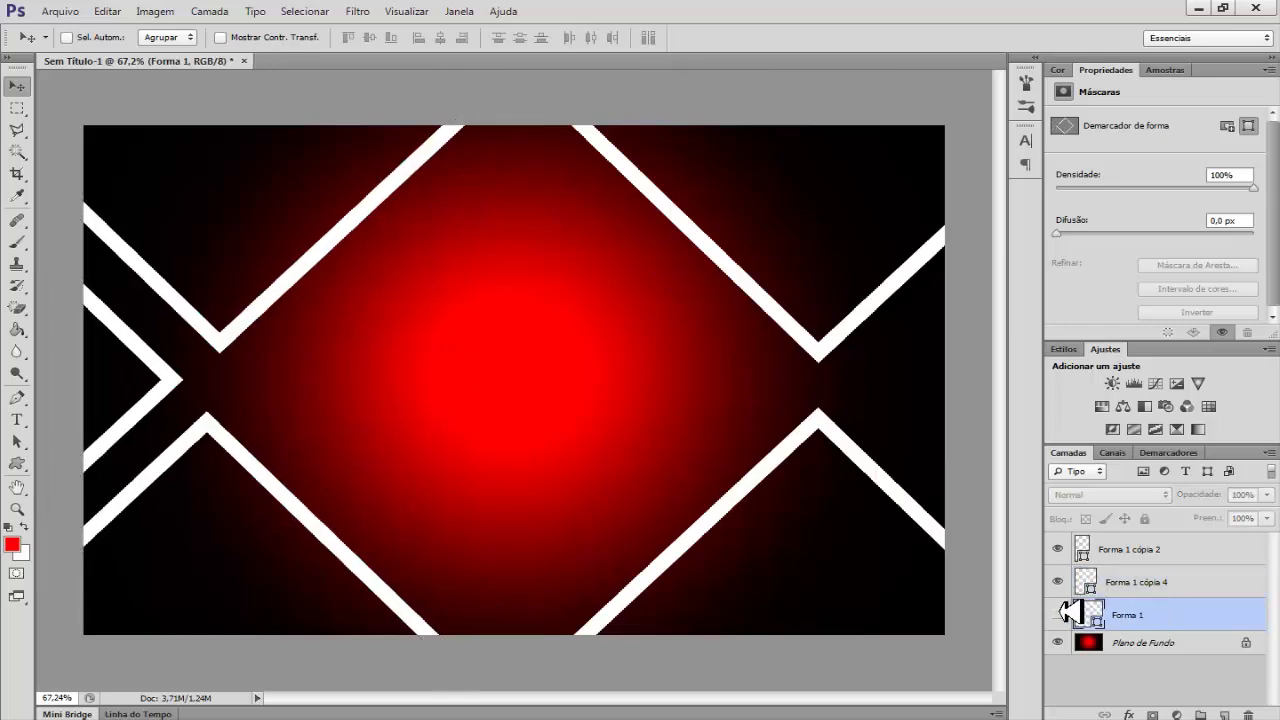
{"action": "left_click", "coordinate": [1059, 614]}
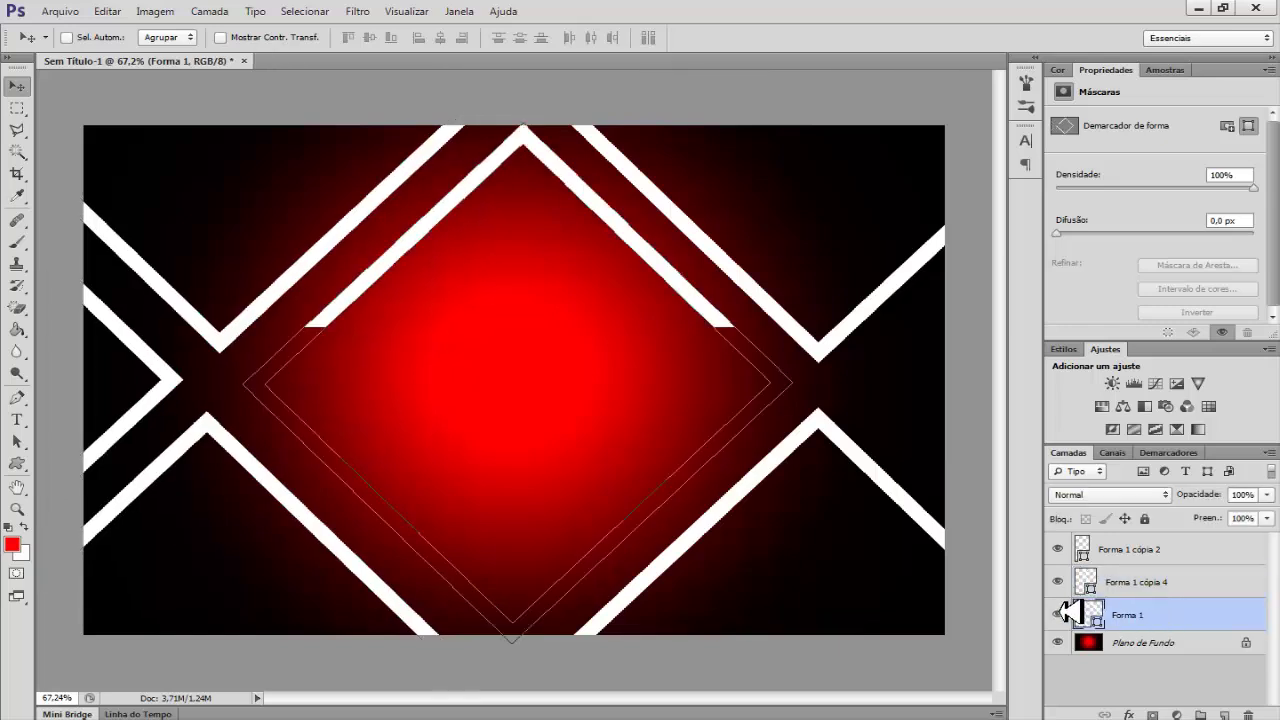
Duplicate the central Forma 1 diamond and scale the copy proportionally about its centre to about 84%
{"action": "left_click", "coordinate": [992, 561], "text": "alt"}
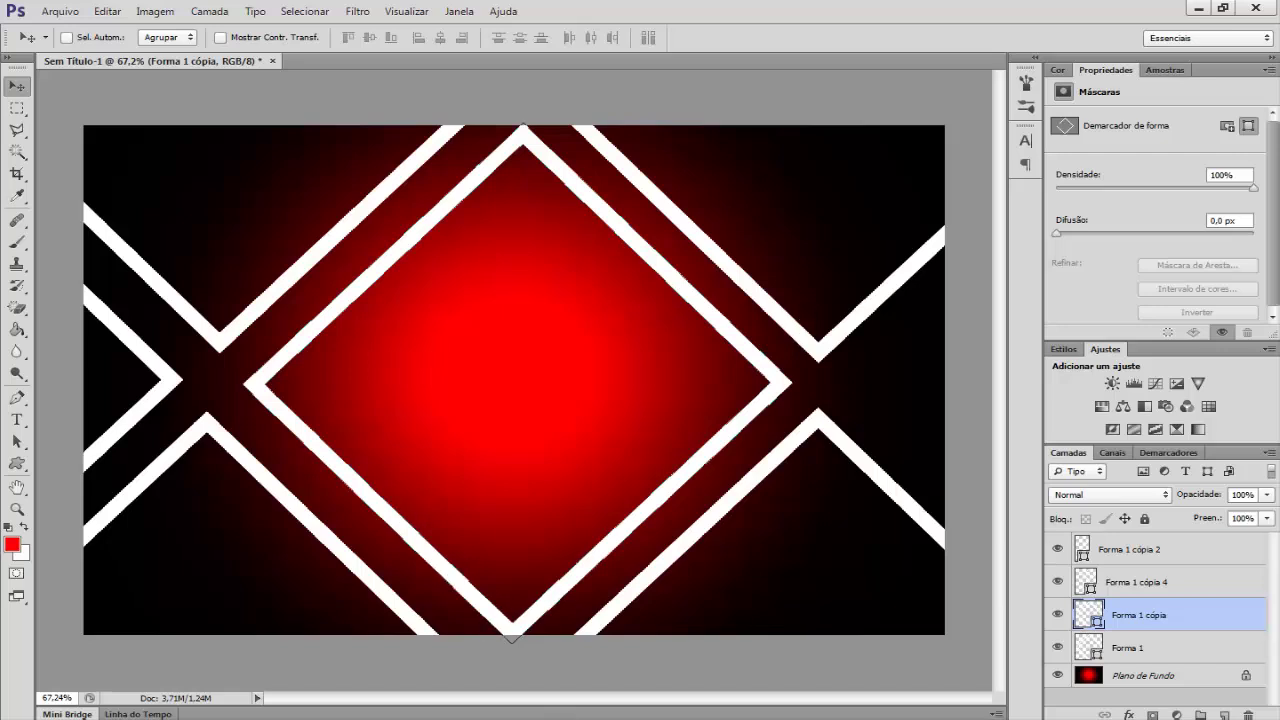
{"action": "key", "text": "ctrl+t"}
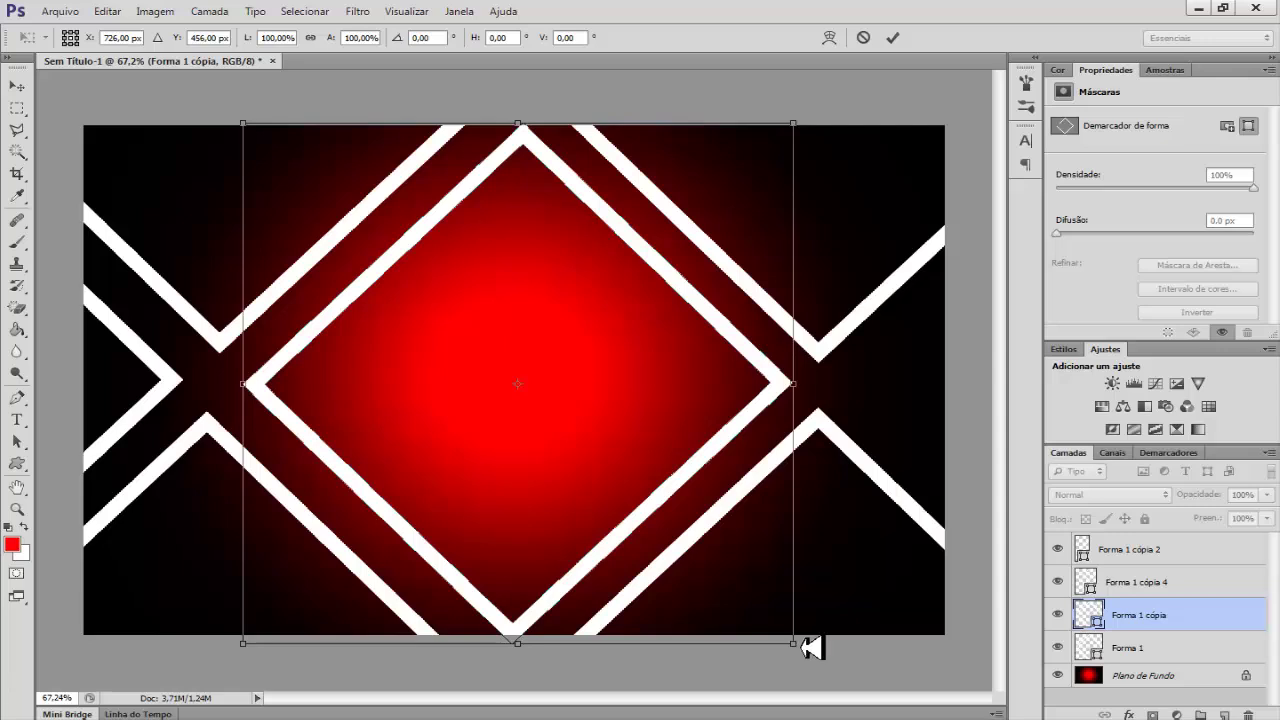
{"action": "left_click_drag", "start_coordinate": [808, 645], "coordinate": [749, 614]}
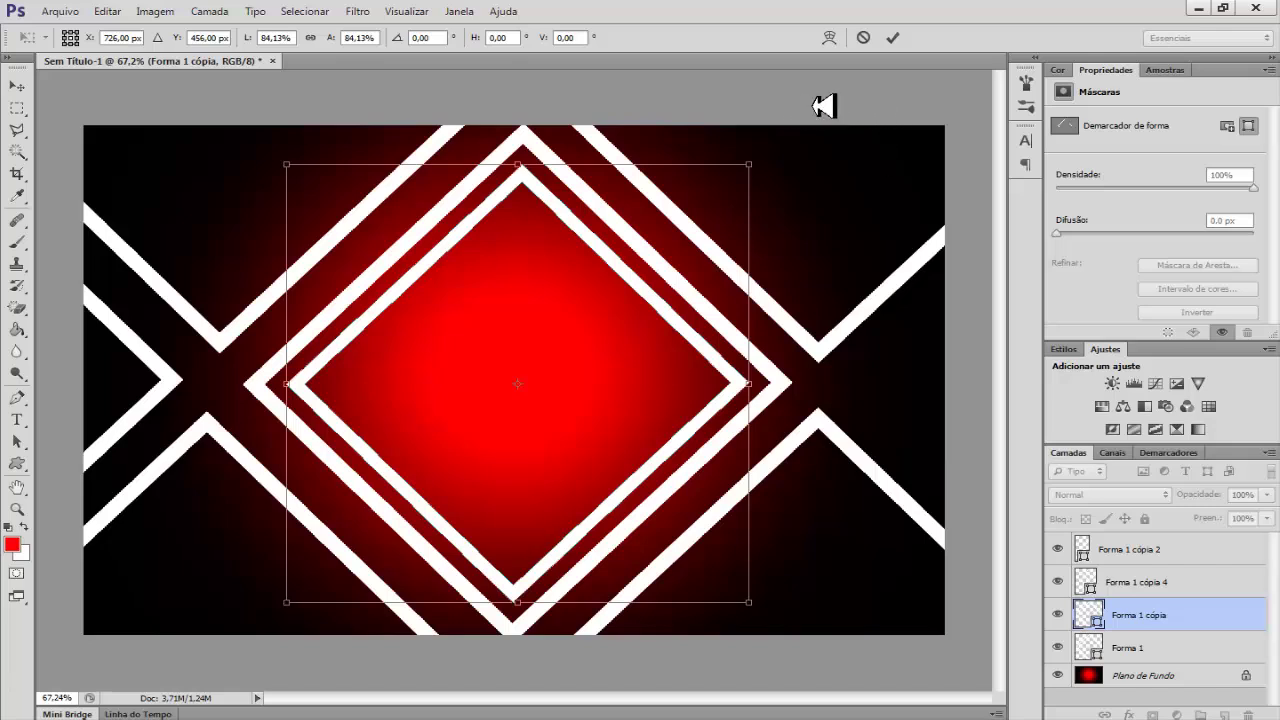
{"action": "left_click", "coordinate": [893, 38]}
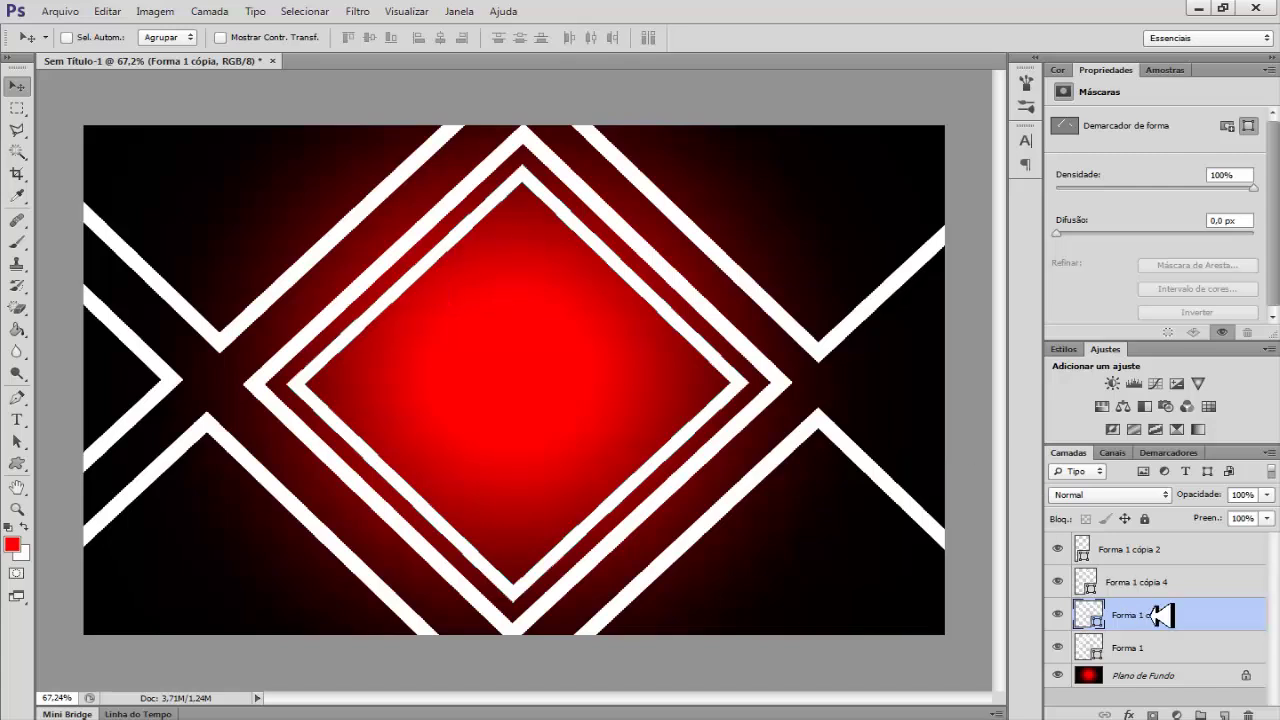
Merge the central Forma 1 and Forma 1 cópia diamonds into one shape layer and check it by toggling its visibility
{"action": "left_click", "coordinate": [1162, 648]}
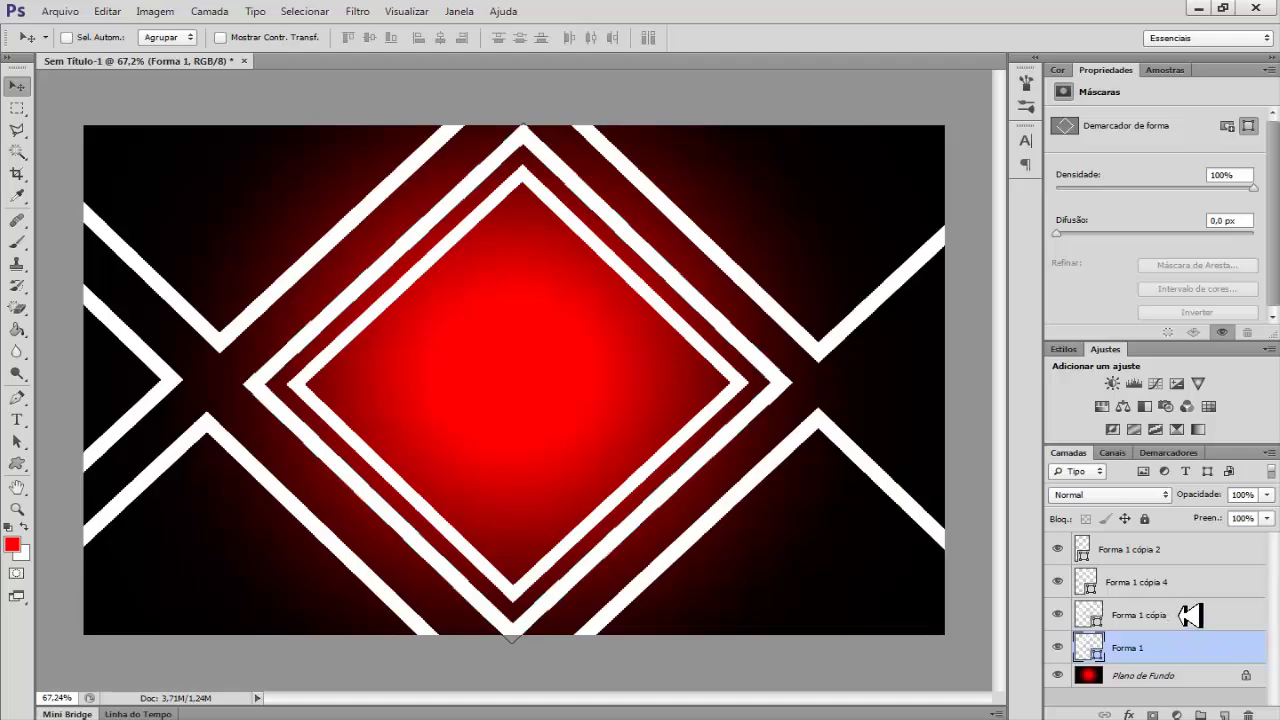
{"action": "left_click", "coordinate": [1190, 615], "text": "shift"}
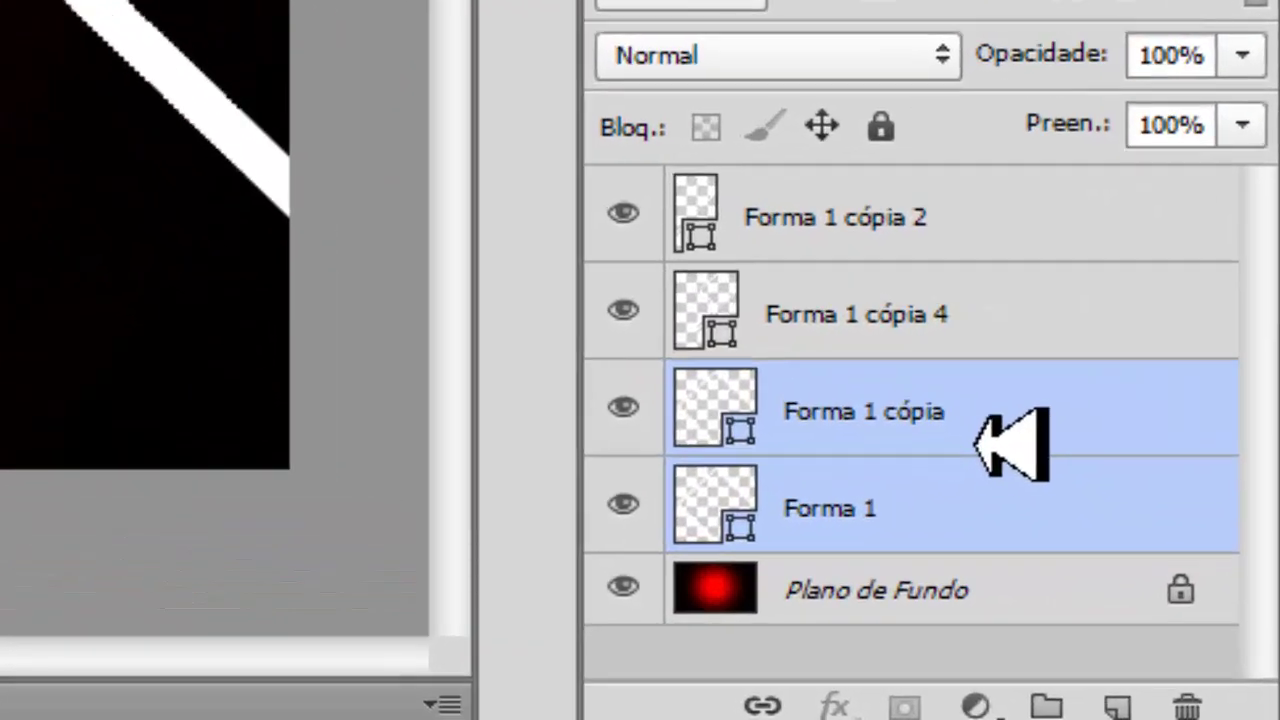
{"action": "key", "text": "ctrl+e"}
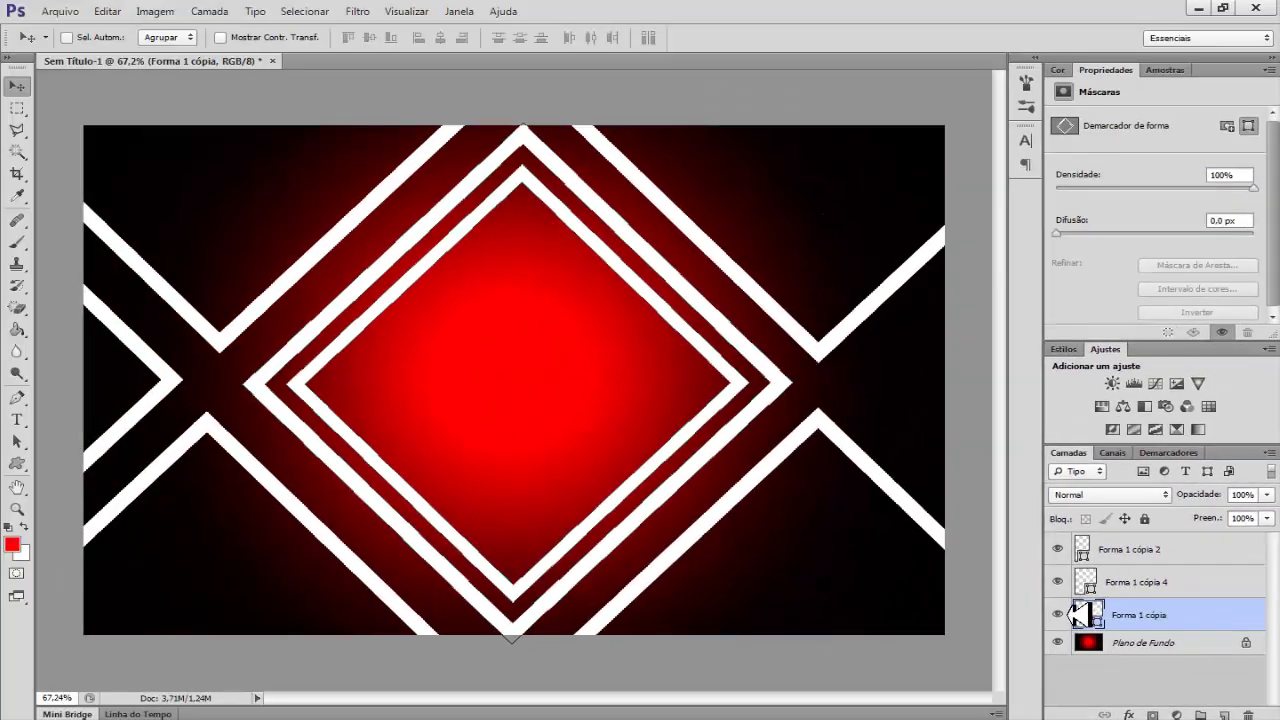
{"action": "left_click", "coordinate": [1058, 614]}
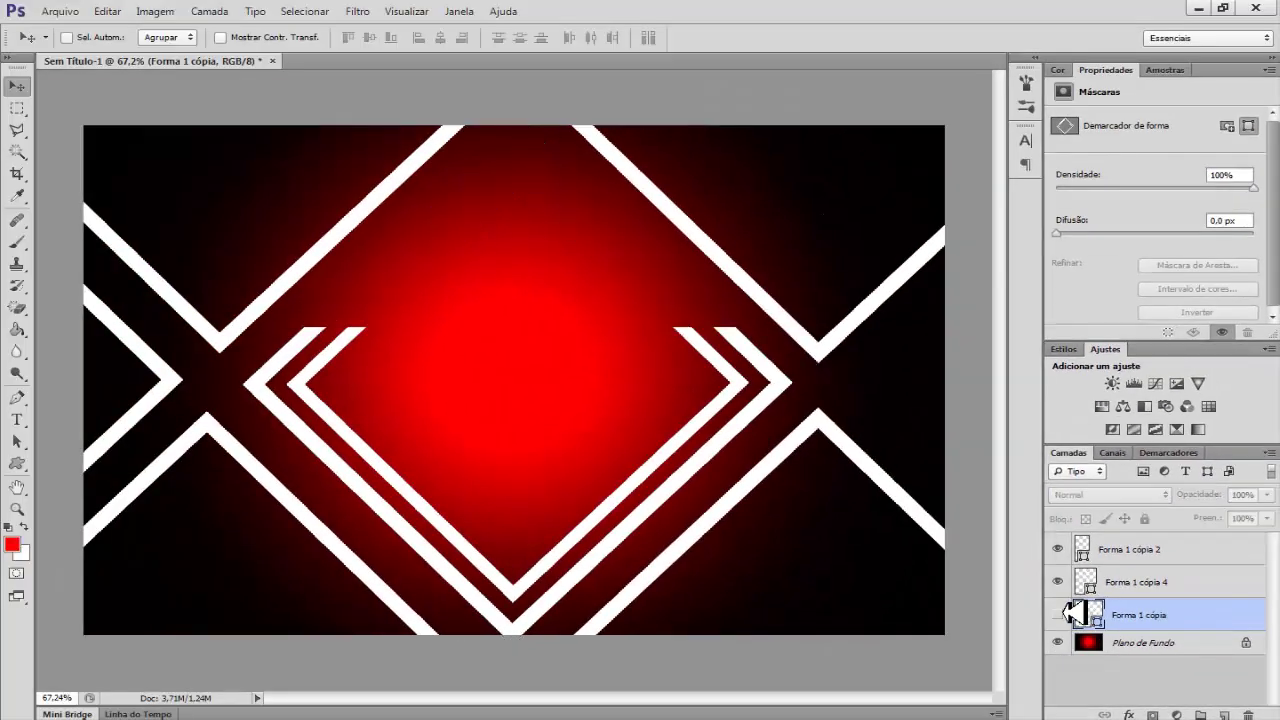
{"action": "left_click", "coordinate": [1060, 614]}
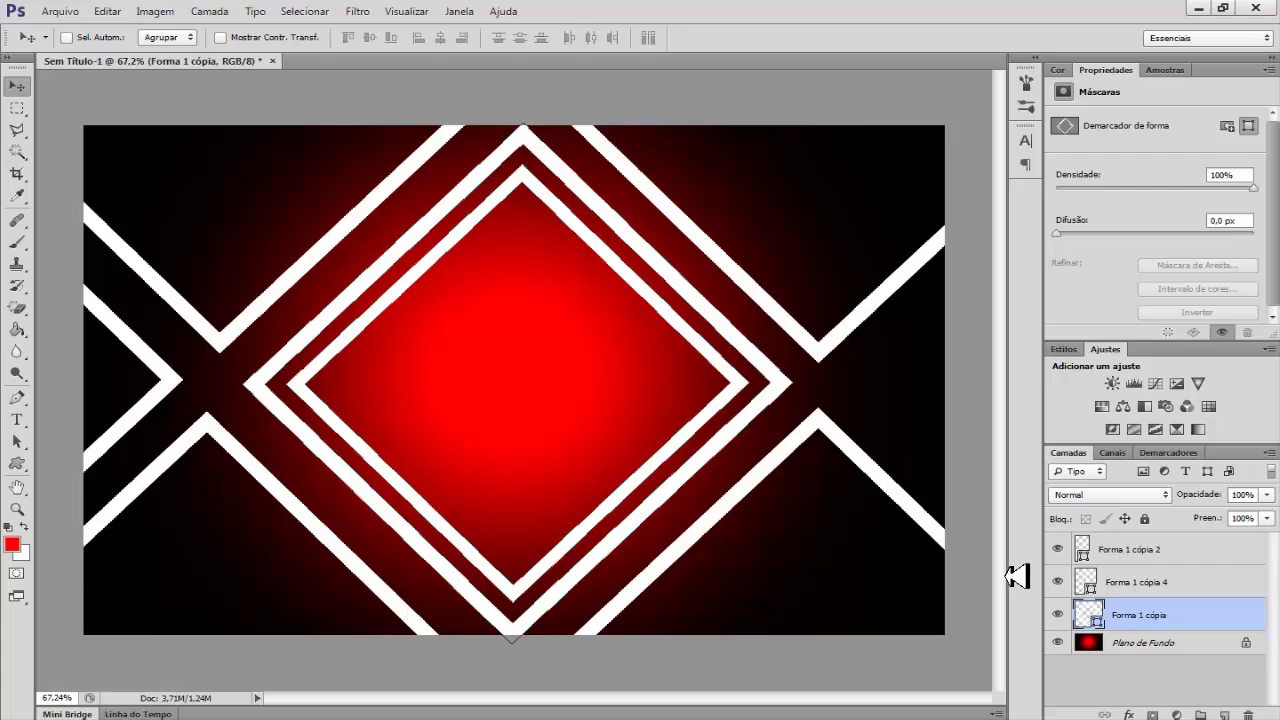
Duplicate the merged central diamond pair and scale the copy proportionally about its centre to about 68%
{"action": "key", "text": "ctrl+j"}
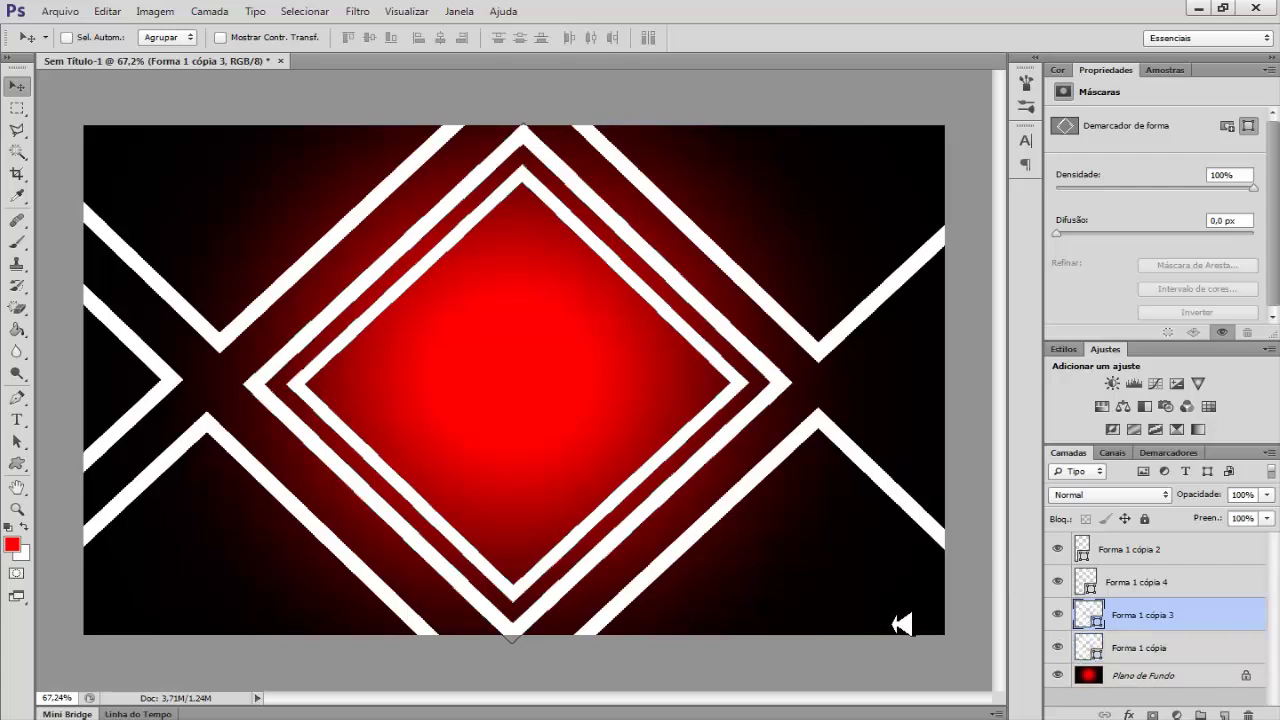
{"action": "key", "text": "ctrl+t"}
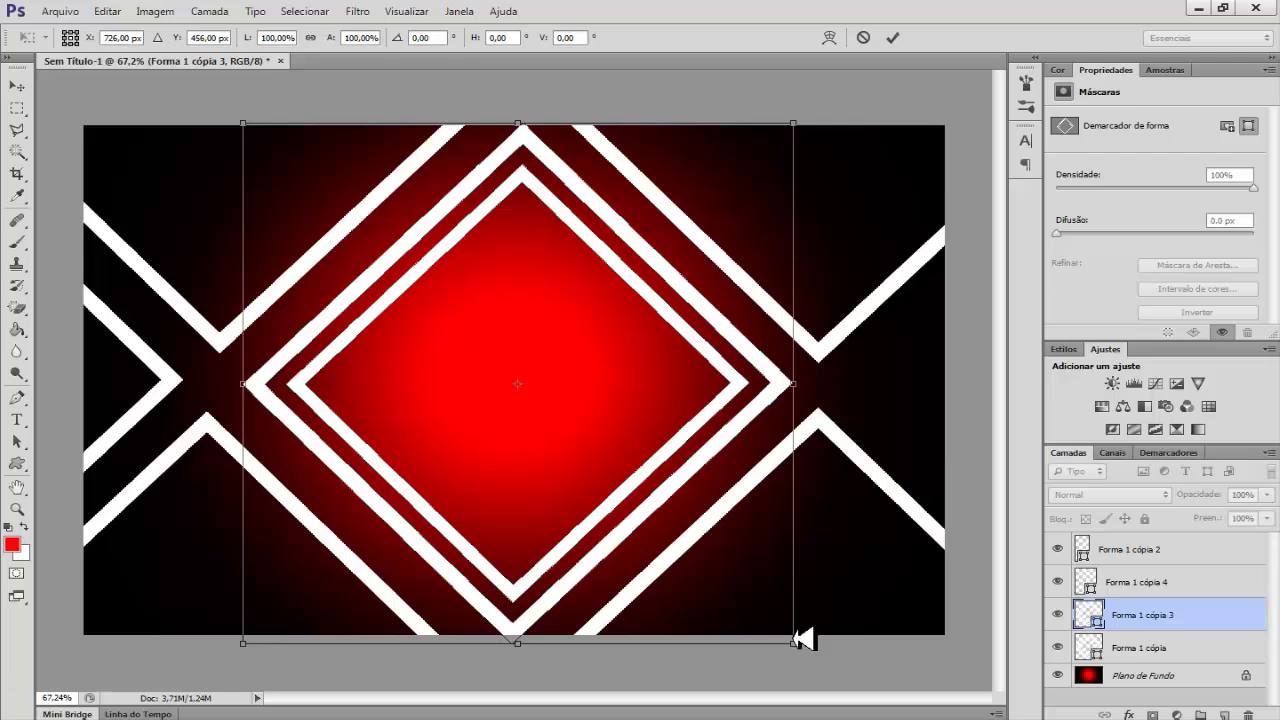
{"action": "left_click_drag", "start_coordinate": [805, 641], "coordinate": [692, 581]}
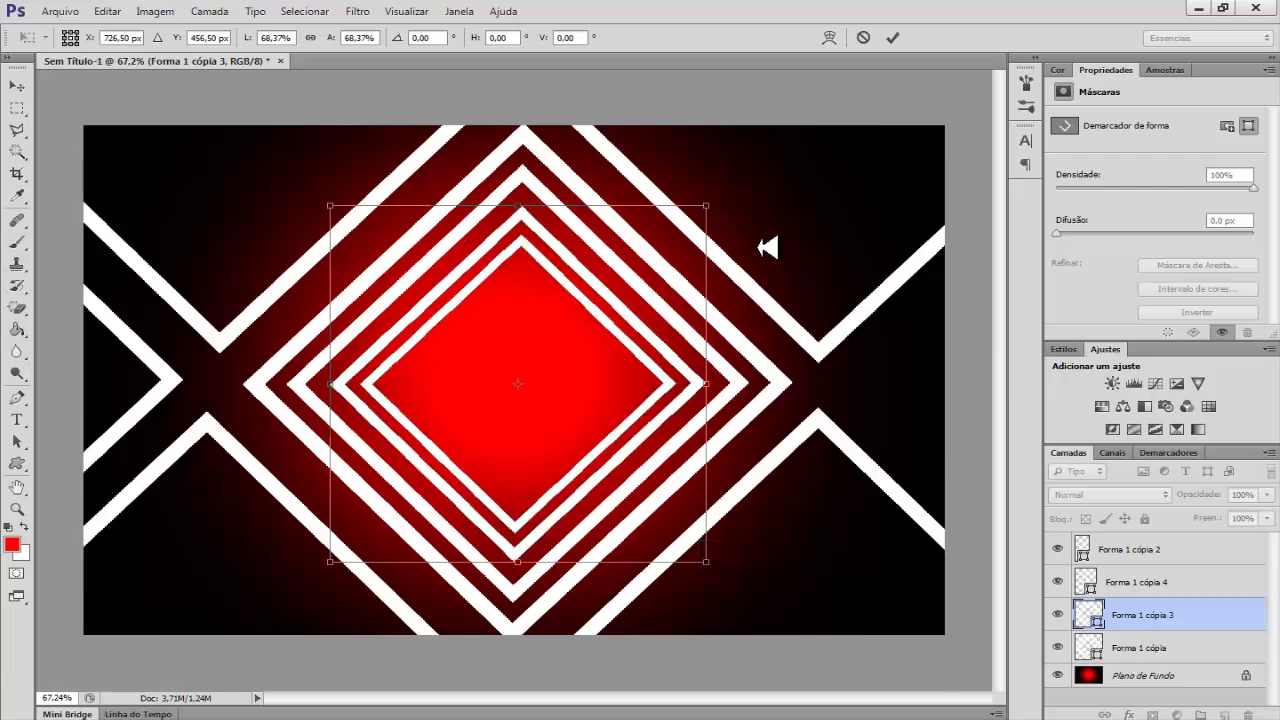
{"action": "left_click", "coordinate": [893, 37]}
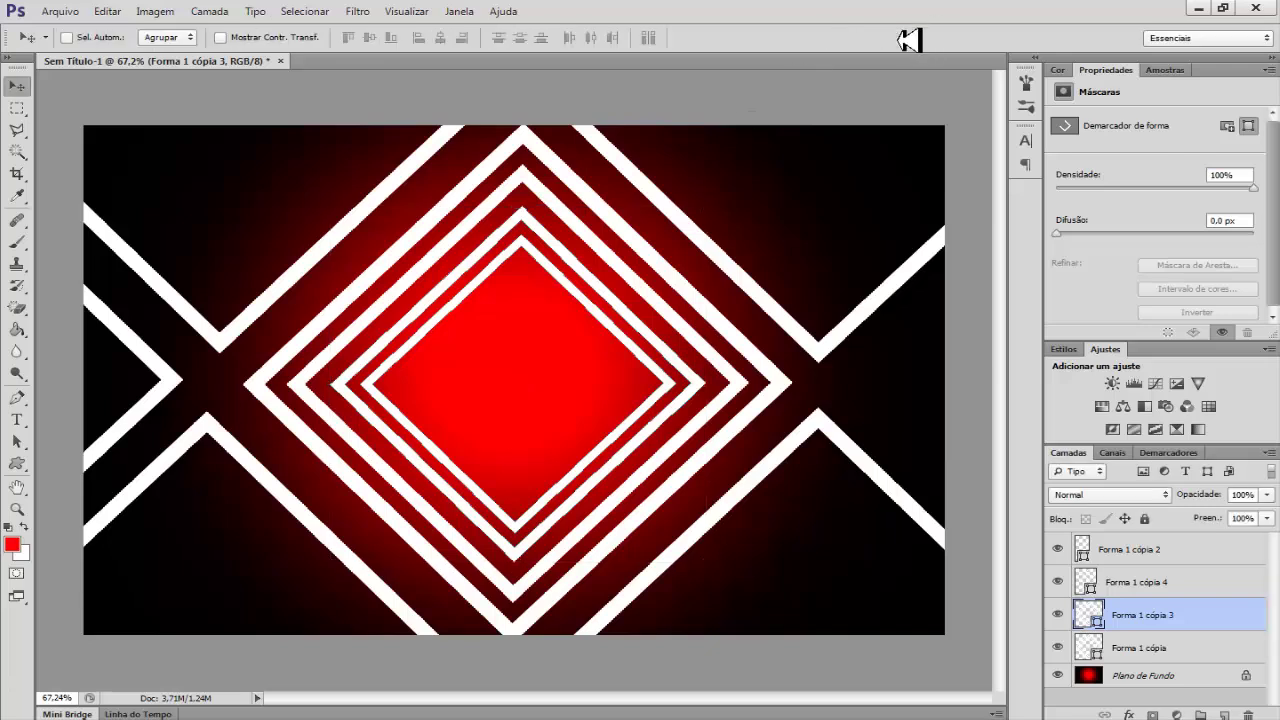
Duplicate the Forma 1 cópia 3 diamond pair and scale the new copy proportionally about its centre to about 70%
{"action": "left_click", "coordinate": [945, 505], "text": "alt"}
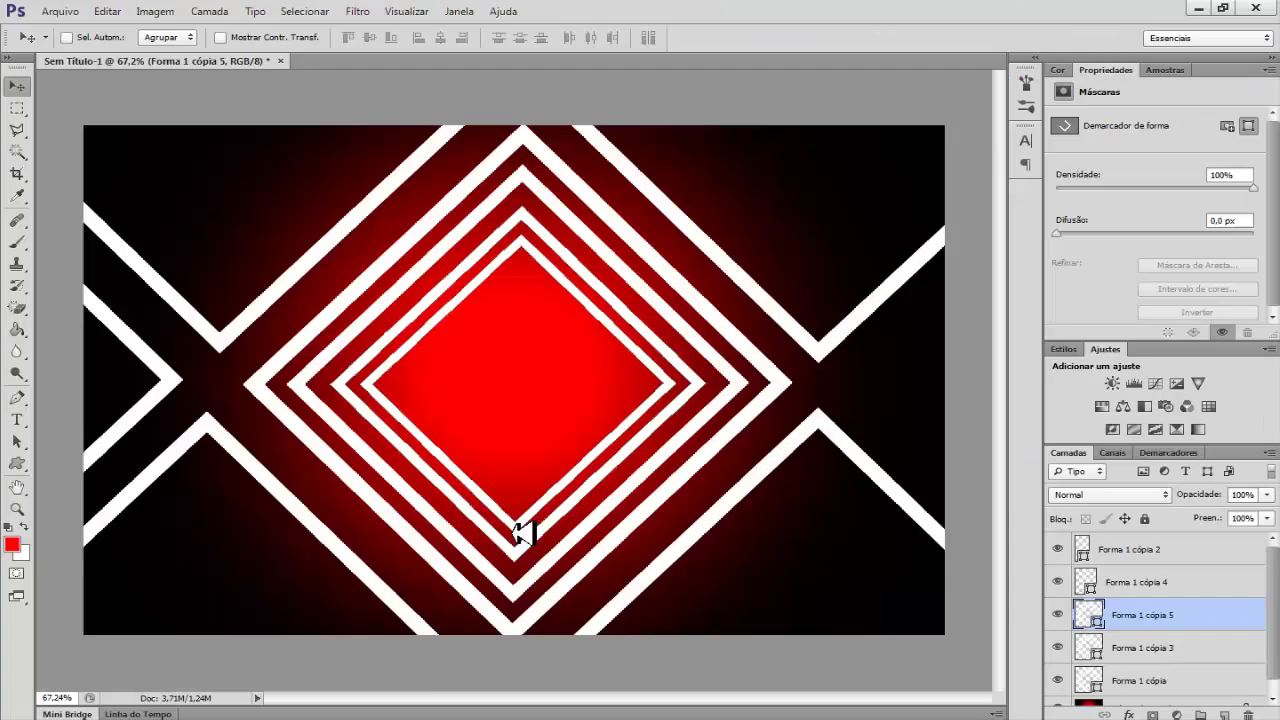
{"action": "key", "text": "ctrl+t"}
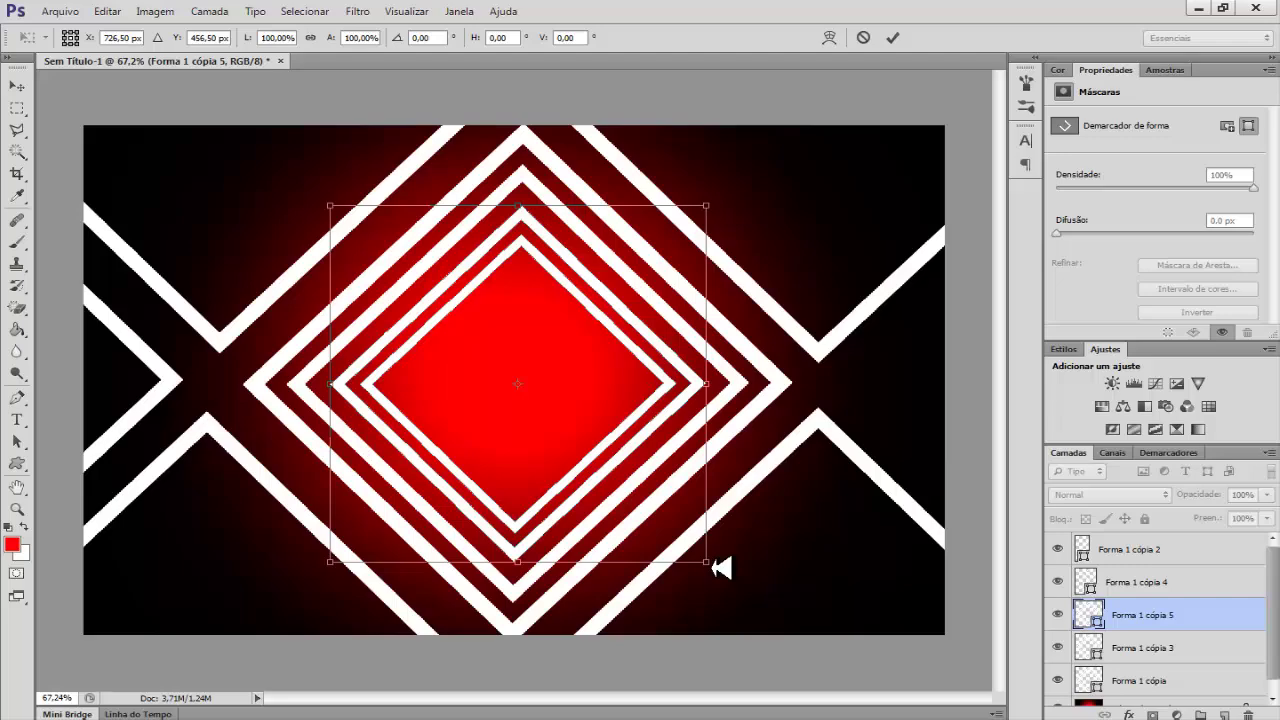
{"action": "left_click_drag", "start_coordinate": [708, 562], "coordinate": [666, 517]}
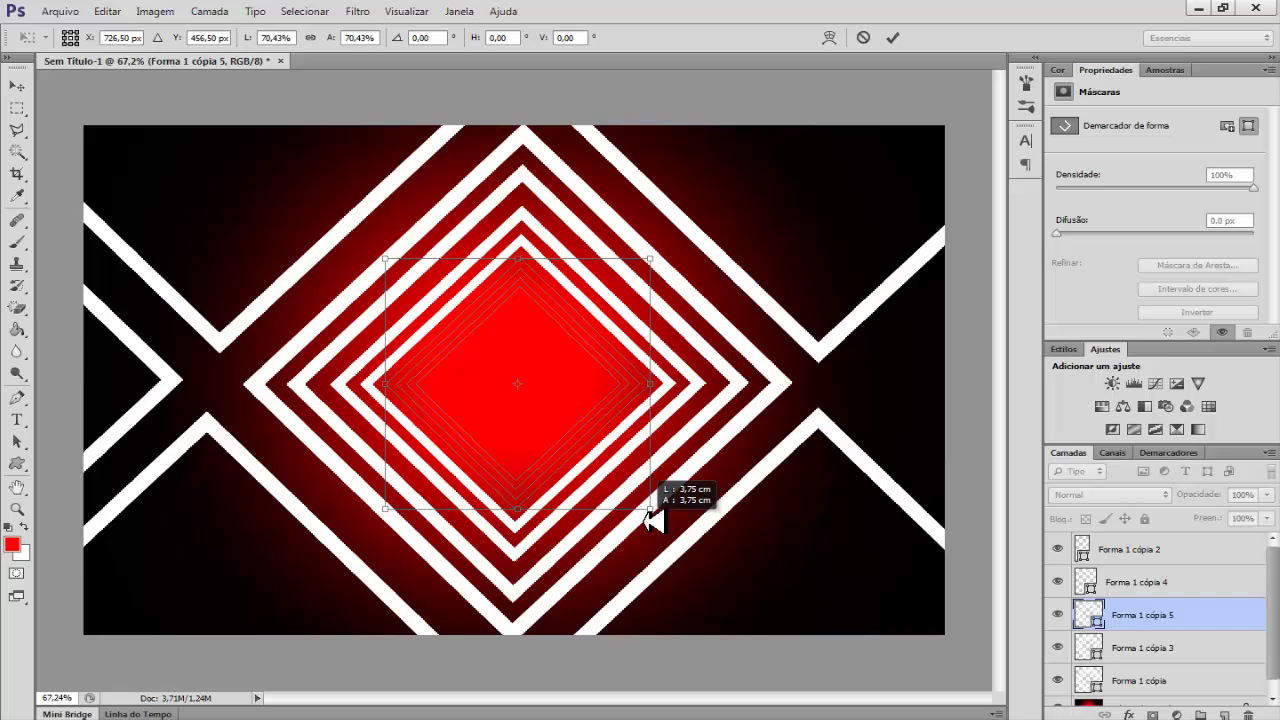
{"action": "left_click_drag", "start_coordinate": [652, 518], "coordinate": [651, 519]}
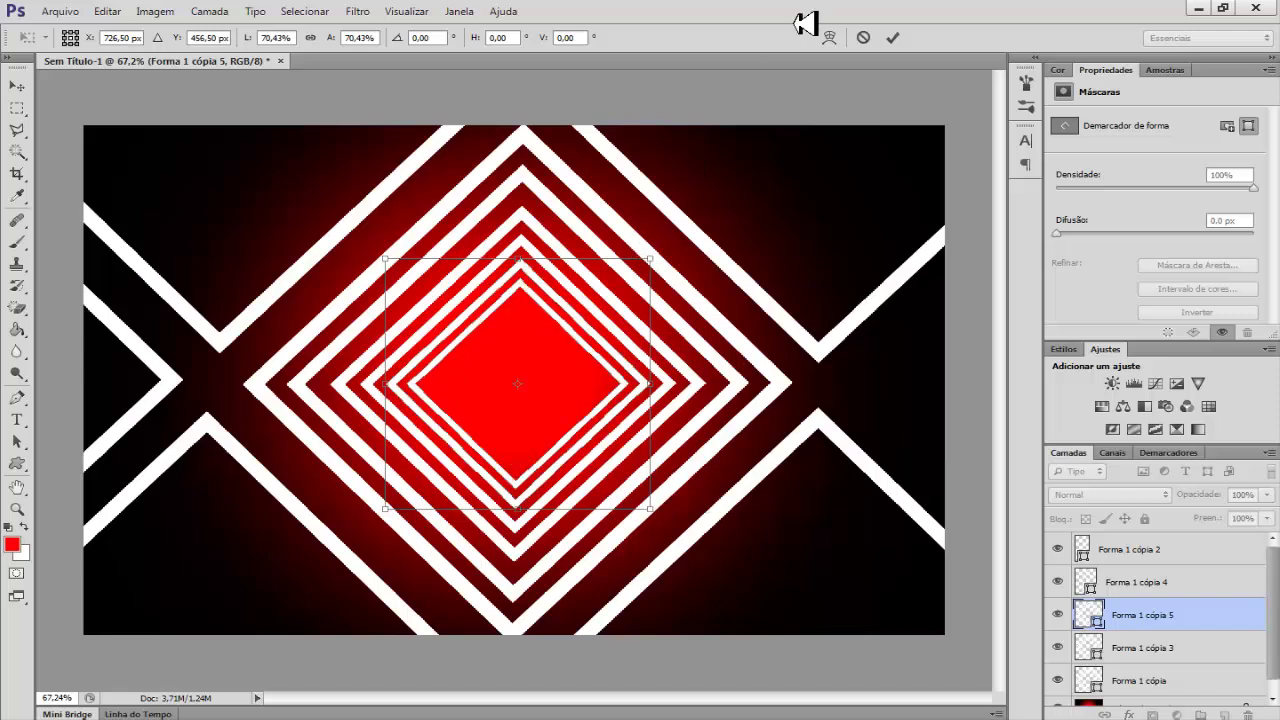
{"action": "left_click", "coordinate": [900, 37]}
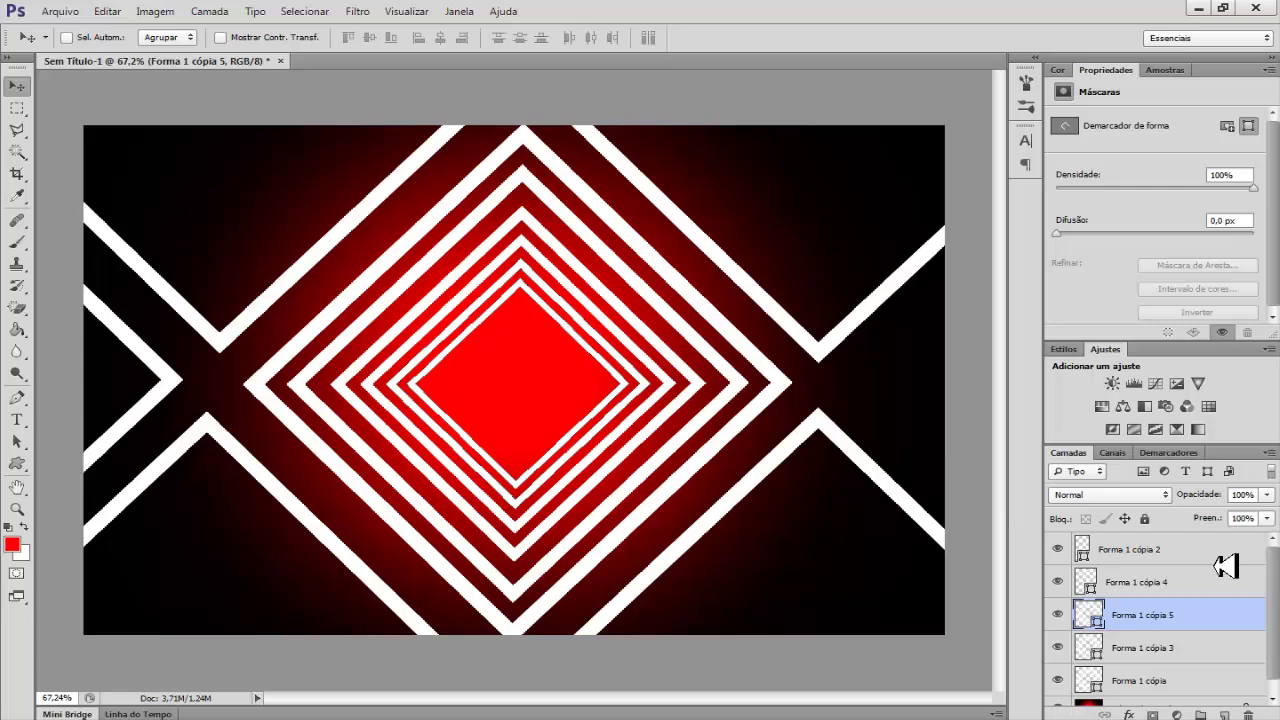
Hide and show the Forma 1 cópia 5 layer to check the innermost diamonds
{"action": "scroll", "coordinate": [1278, 628], "scroll_direction": "down", "scroll_amount": 1}
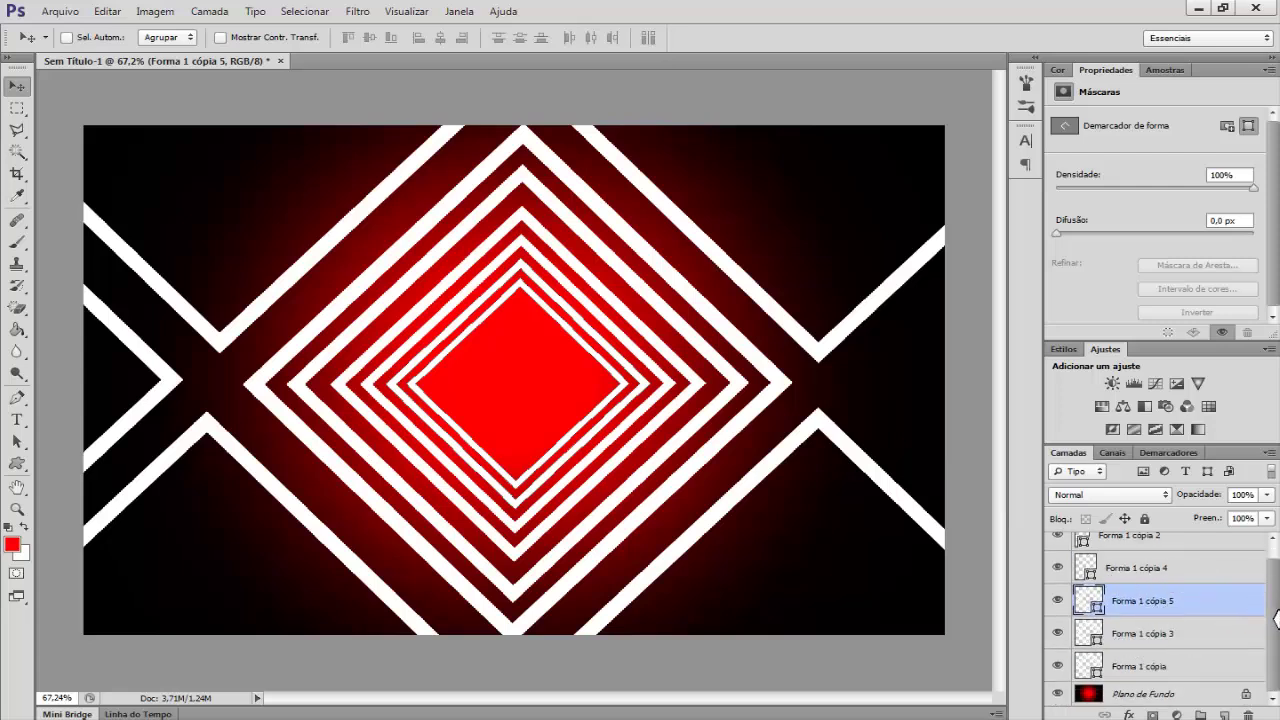
{"action": "left_click", "coordinate": [1058, 600]}
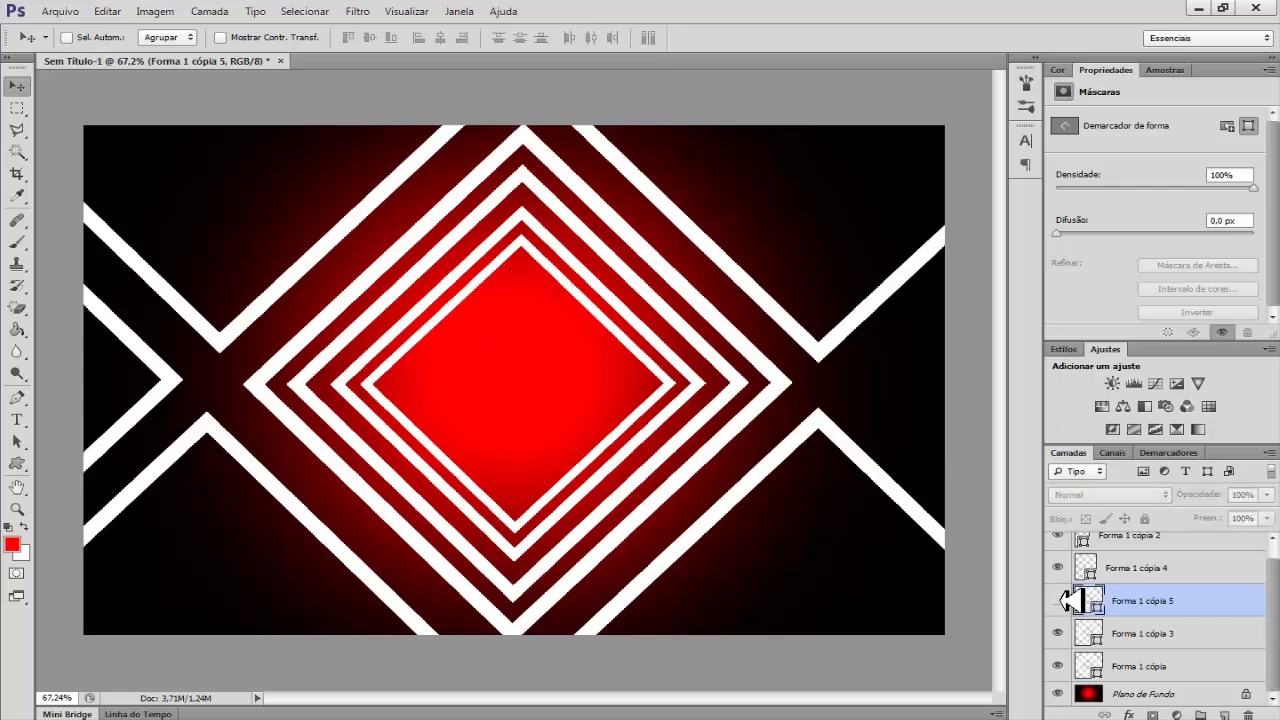
{"action": "left_click", "coordinate": [1058, 600]}
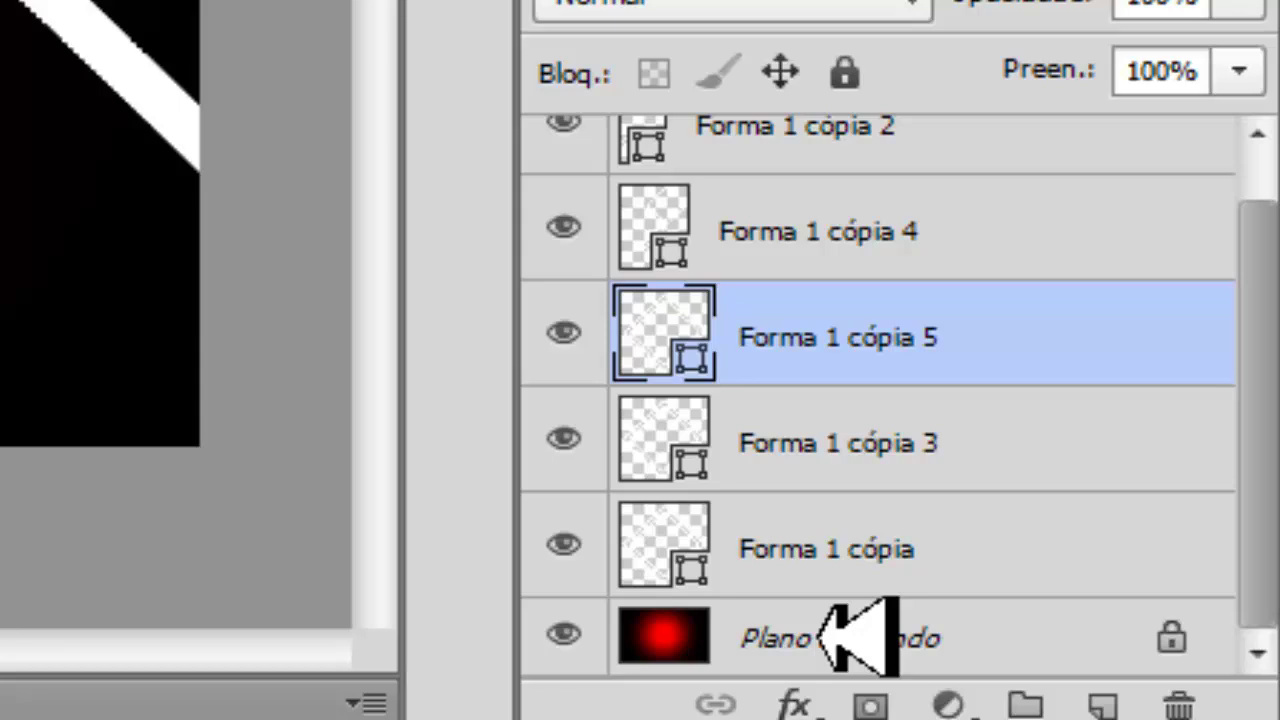
Duplicate the Plano de Fundo background layer
{"action": "left_click", "coordinate": [1158, 694]}
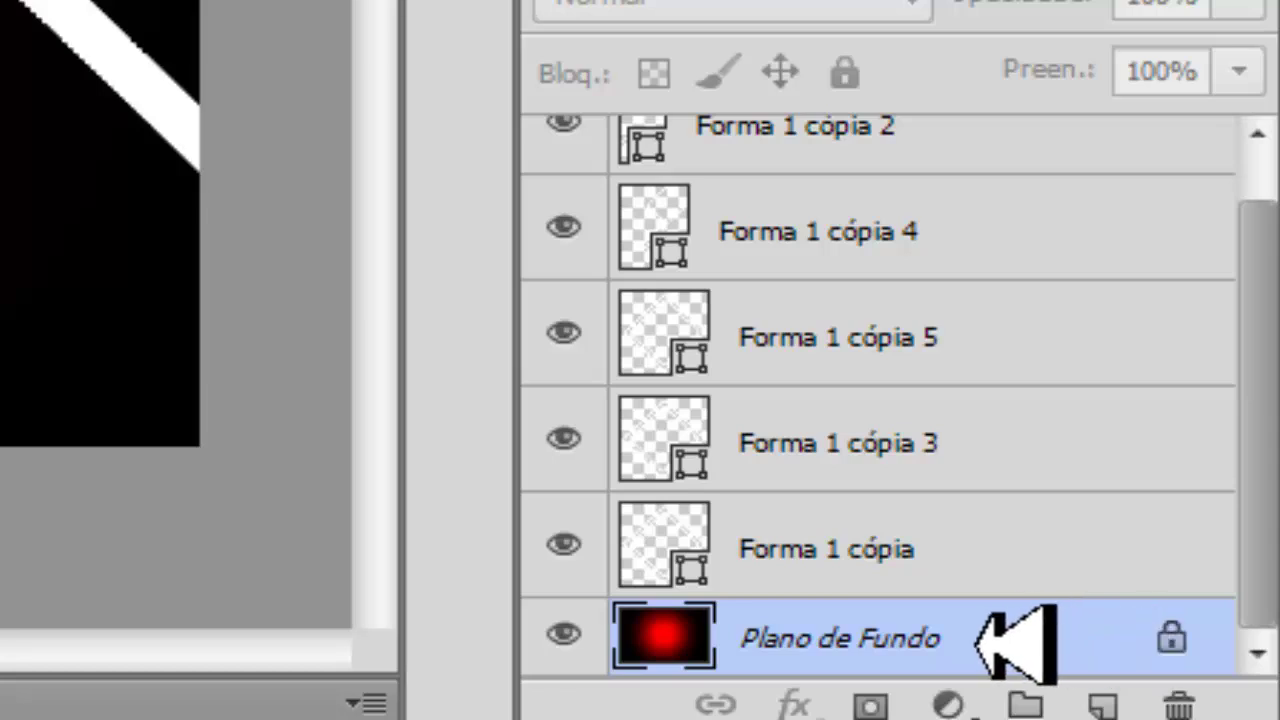
{"action": "key", "text": "ctrl+j"}
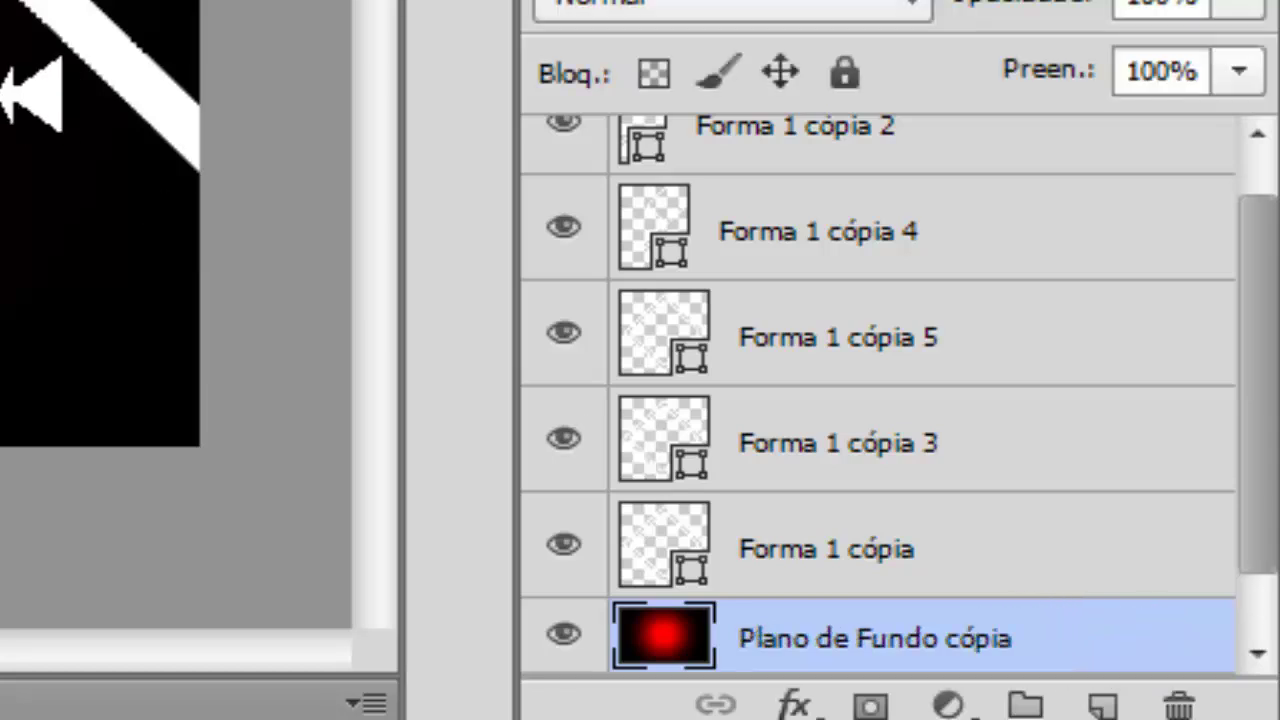
{"action": "scroll", "coordinate": [1272, 256], "scroll_direction": "down", "scroll_amount": 2}
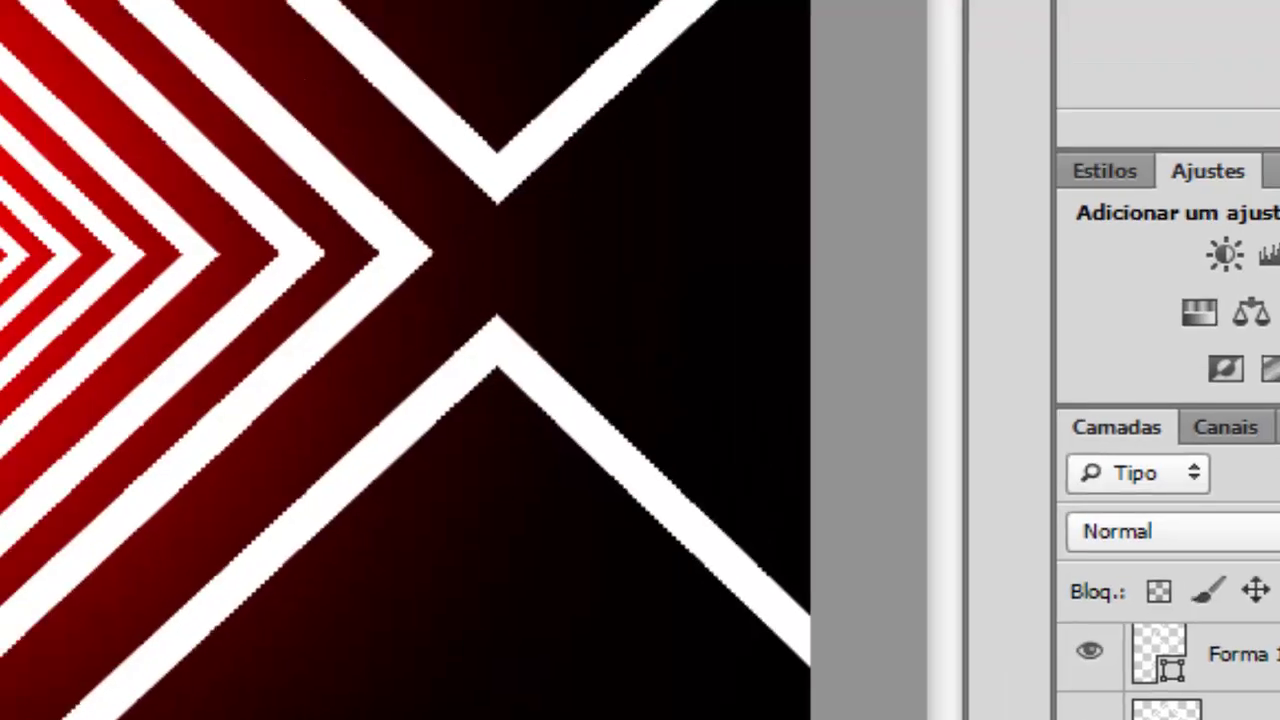
Apply the Ladrilhos filter to the background copy with 10 tiles, 10% maximum offset and background-colour fill, and set its blend mode to Sobrepor
{"action": "left_click", "coordinate": [161, 22]}
{"action": "mouse_move", "coordinate": [372, 434]}
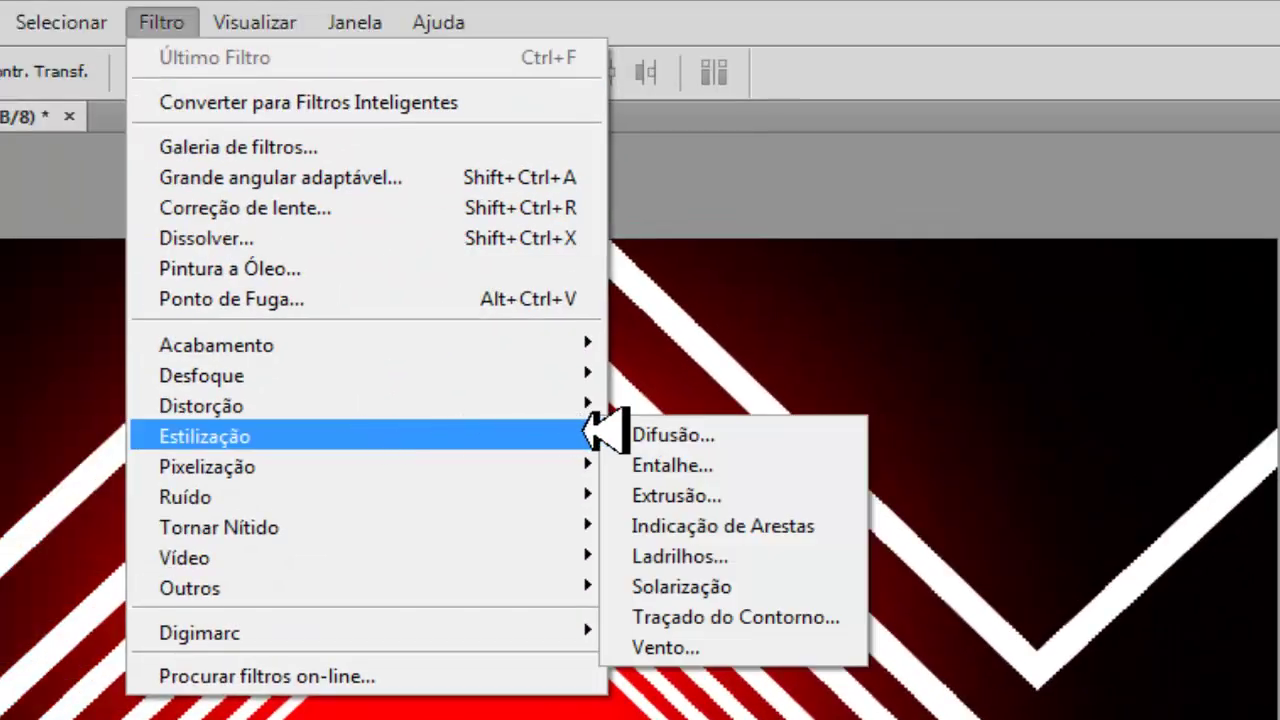
{"action": "left_click", "coordinate": [700, 556]}
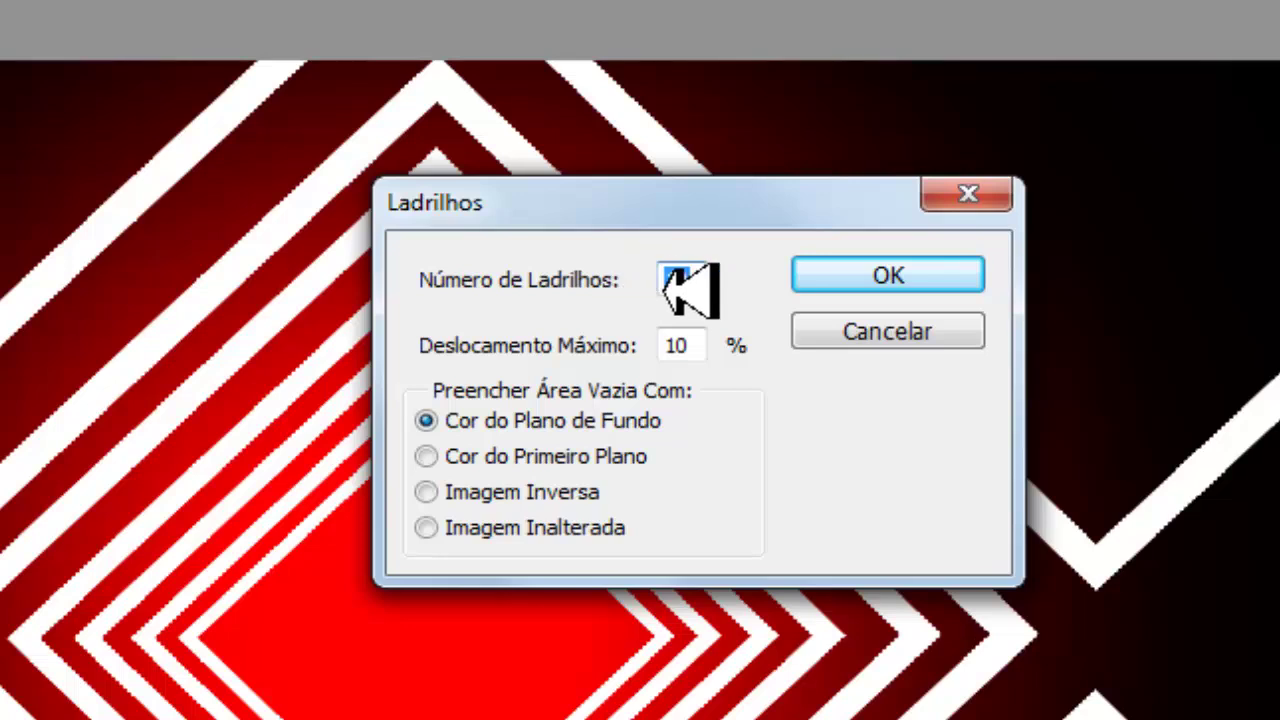
{"action": "left_click", "coordinate": [704, 279]}
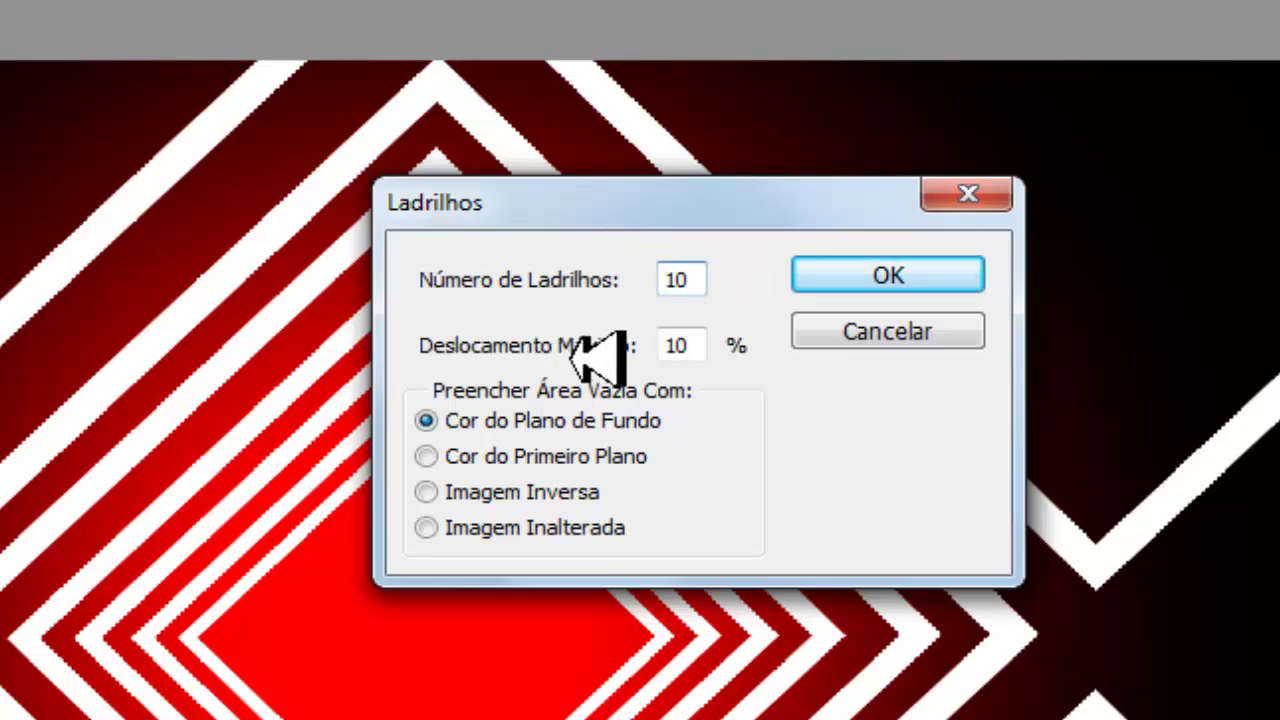
{"action": "double_click", "coordinate": [695, 343]}
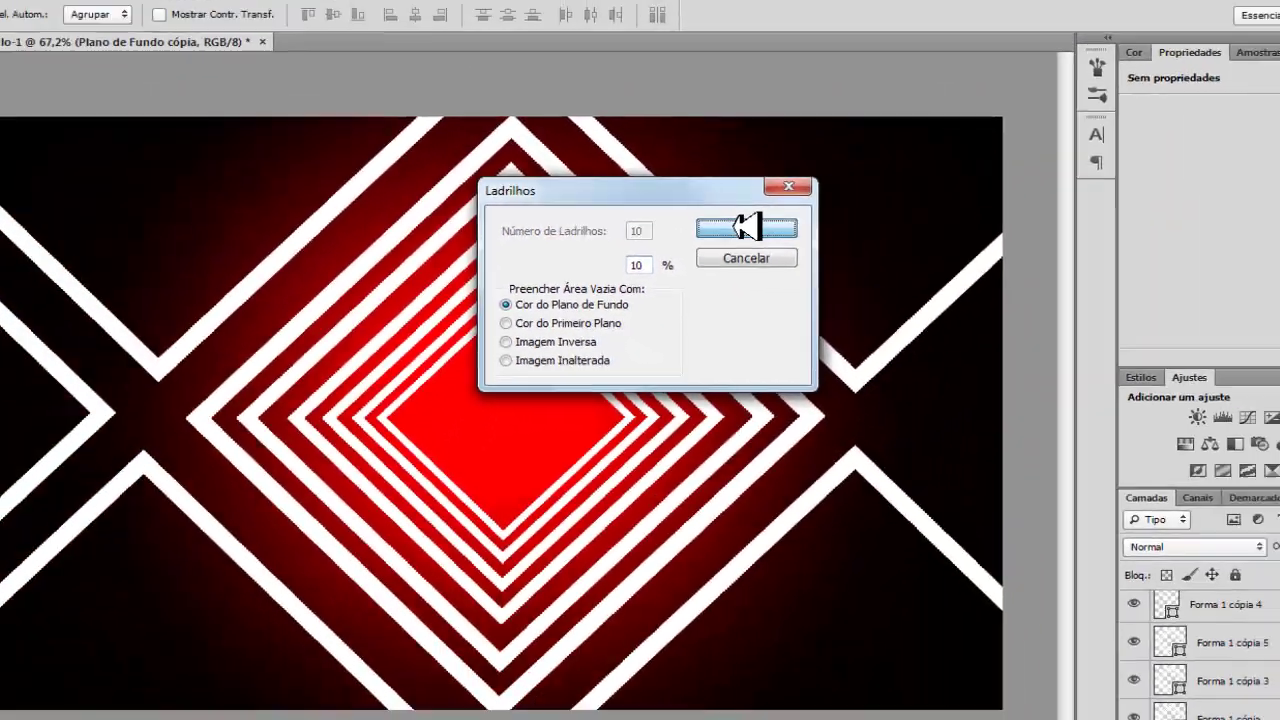
{"action": "left_click", "coordinate": [828, 255]}
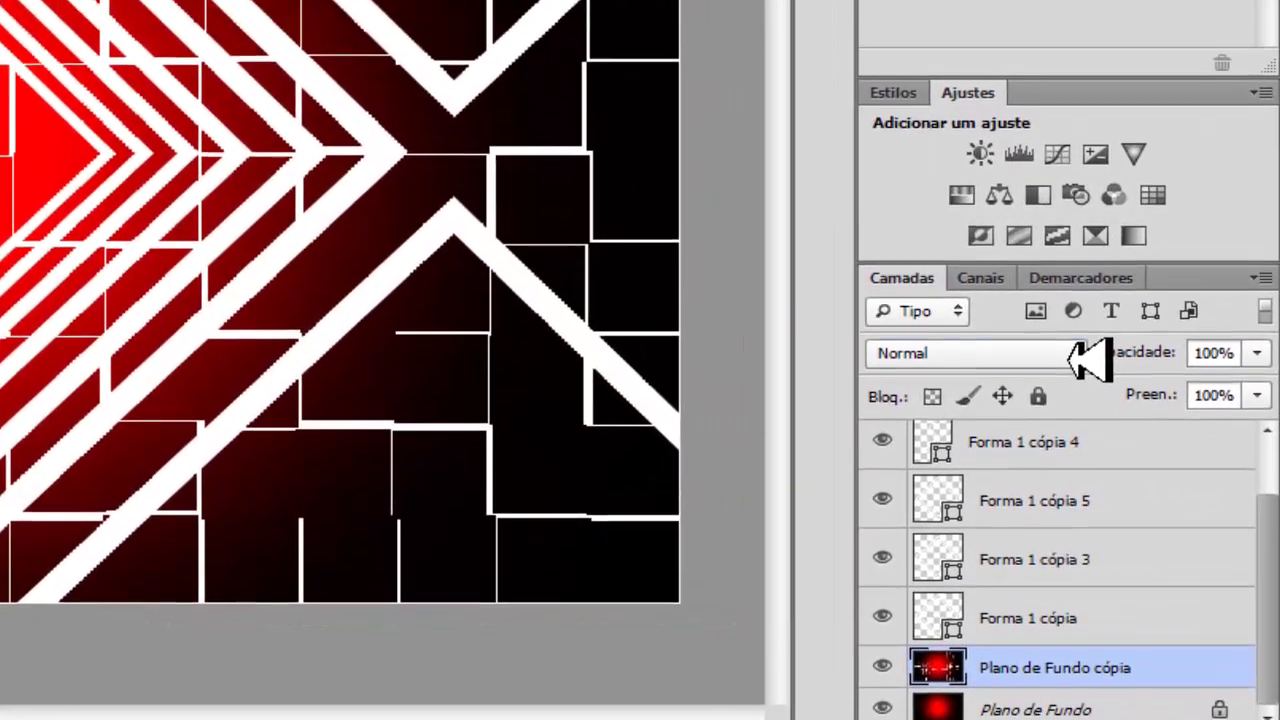
{"action": "left_click", "coordinate": [1070, 318]}
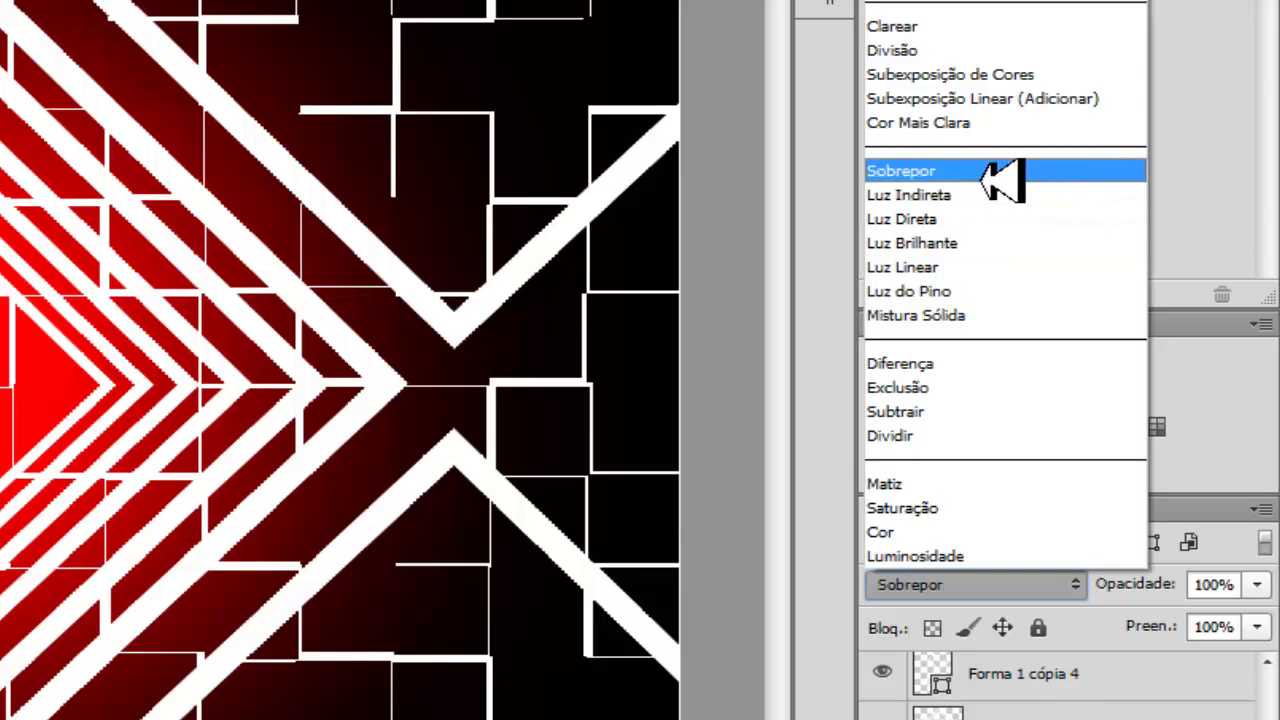
{"action": "left_click", "coordinate": [1000, 180]}
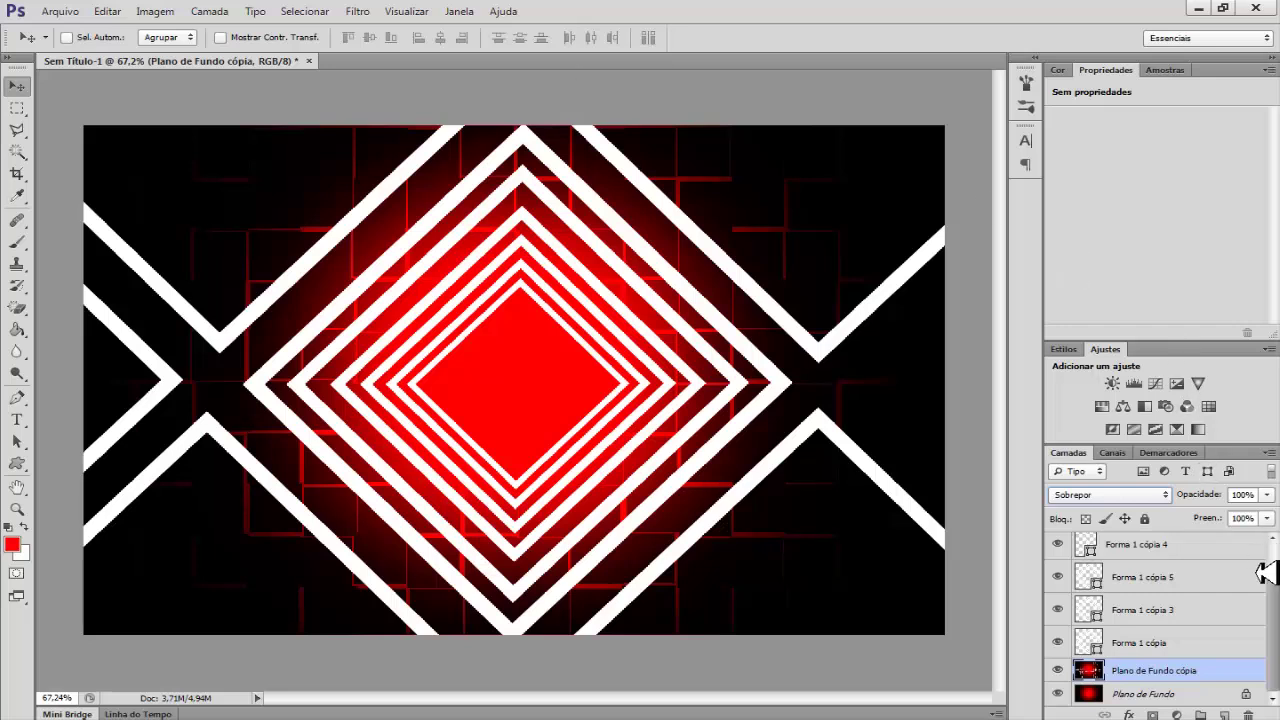
Select the Forma 1 cópia layer and toggle its visibility to check which central diamonds it holds
{"action": "left_click_drag", "start_coordinate": [1276, 582], "coordinate": [1276, 558]}
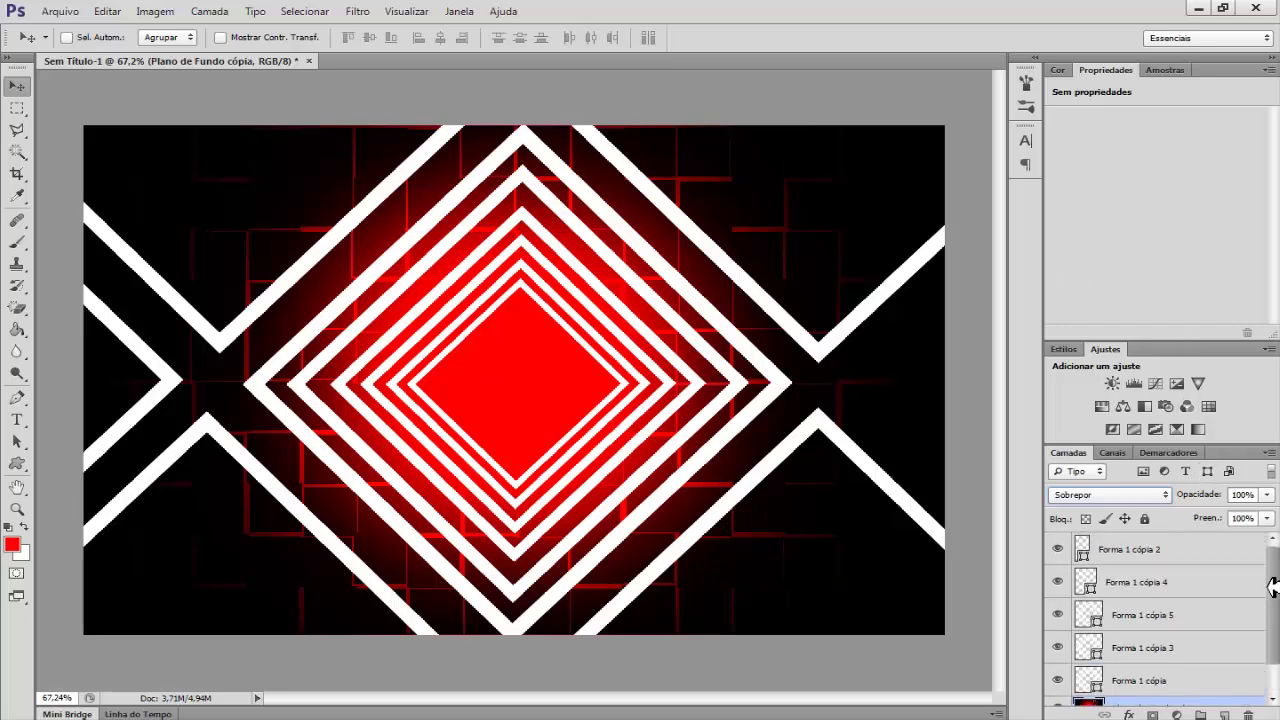
{"action": "left_click_drag", "start_coordinate": [1274, 652], "coordinate": [1274, 676]}
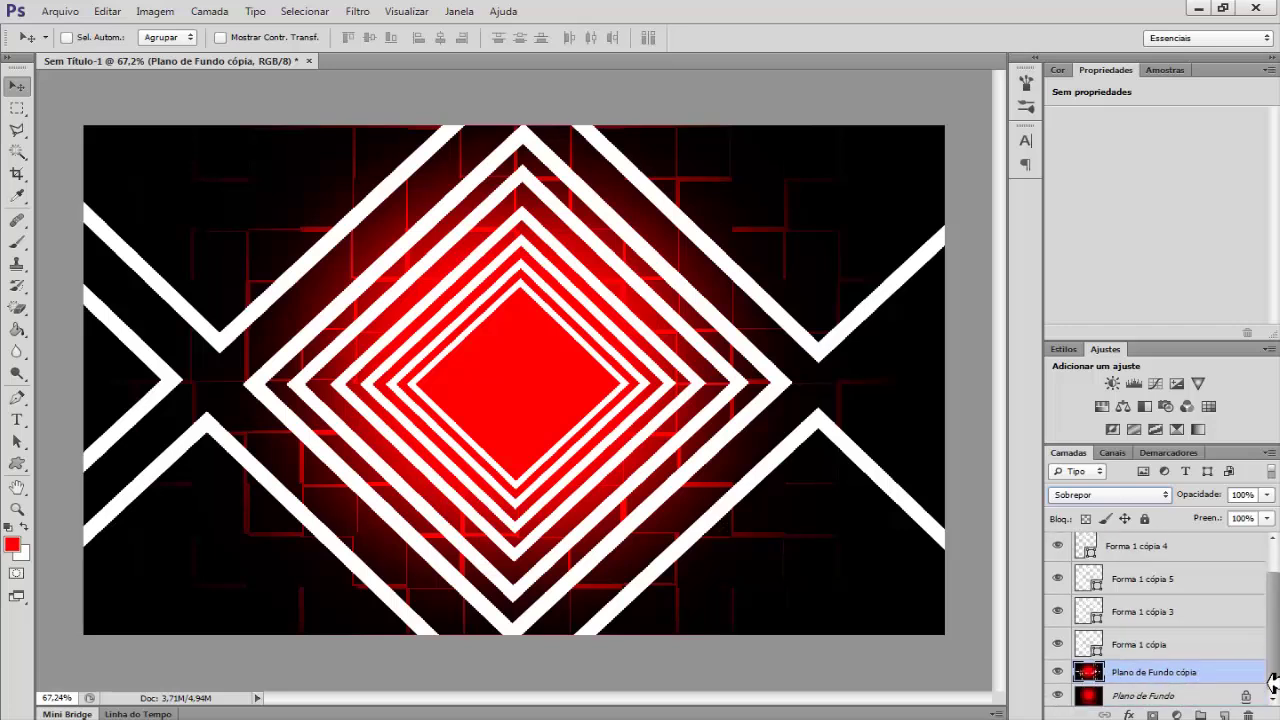
{"action": "left_click", "coordinate": [1125, 648]}
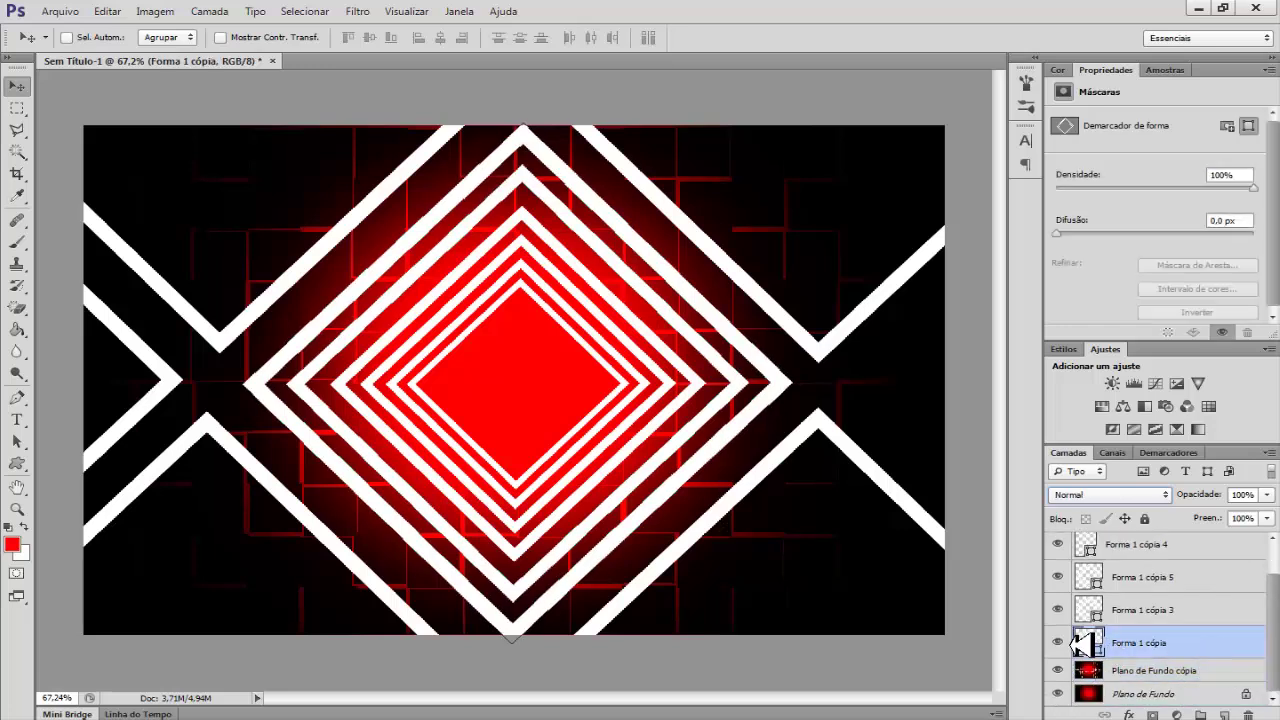
{"action": "left_click", "coordinate": [1062, 642]}
{"action": "left_click", "coordinate": [1060, 642]}
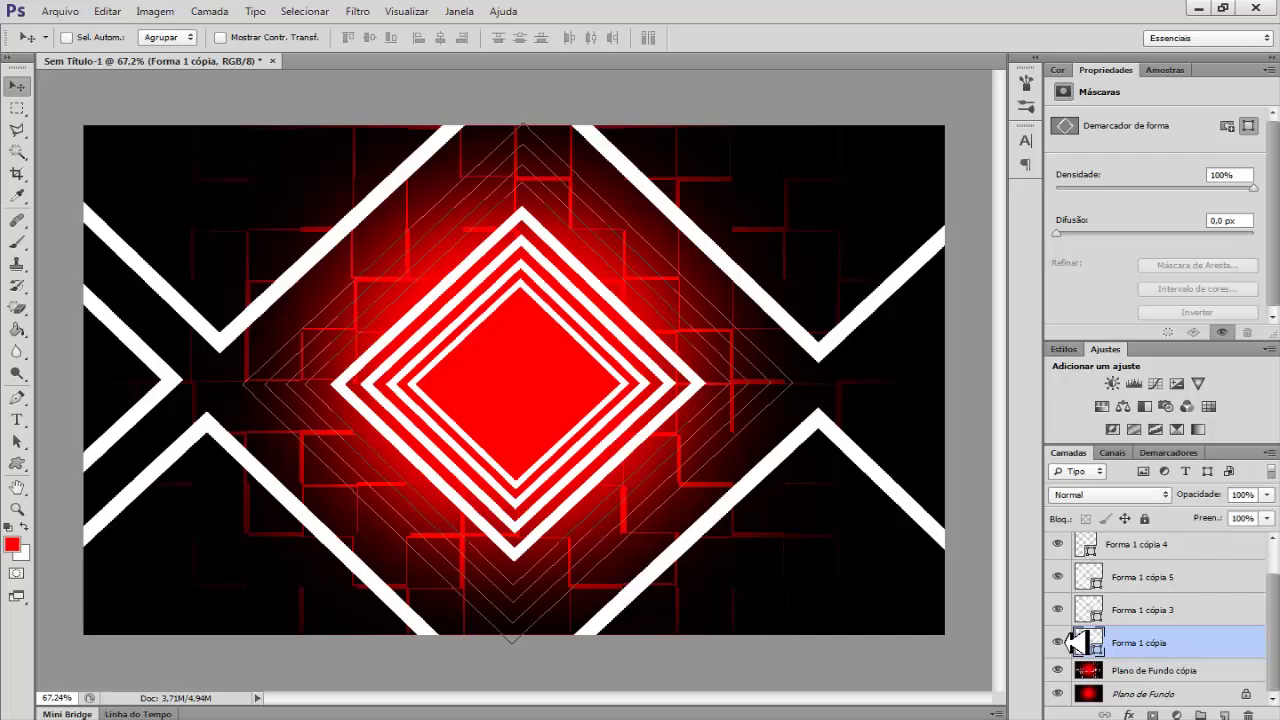
Select the Forma 1 cópia 2 layer and toggle its visibility to check which outlines it holds
{"action": "scroll", "coordinate": [1190, 550], "scroll_direction": "up", "scroll_amount": 1}
{"action": "left_click", "coordinate": [1100, 551]}
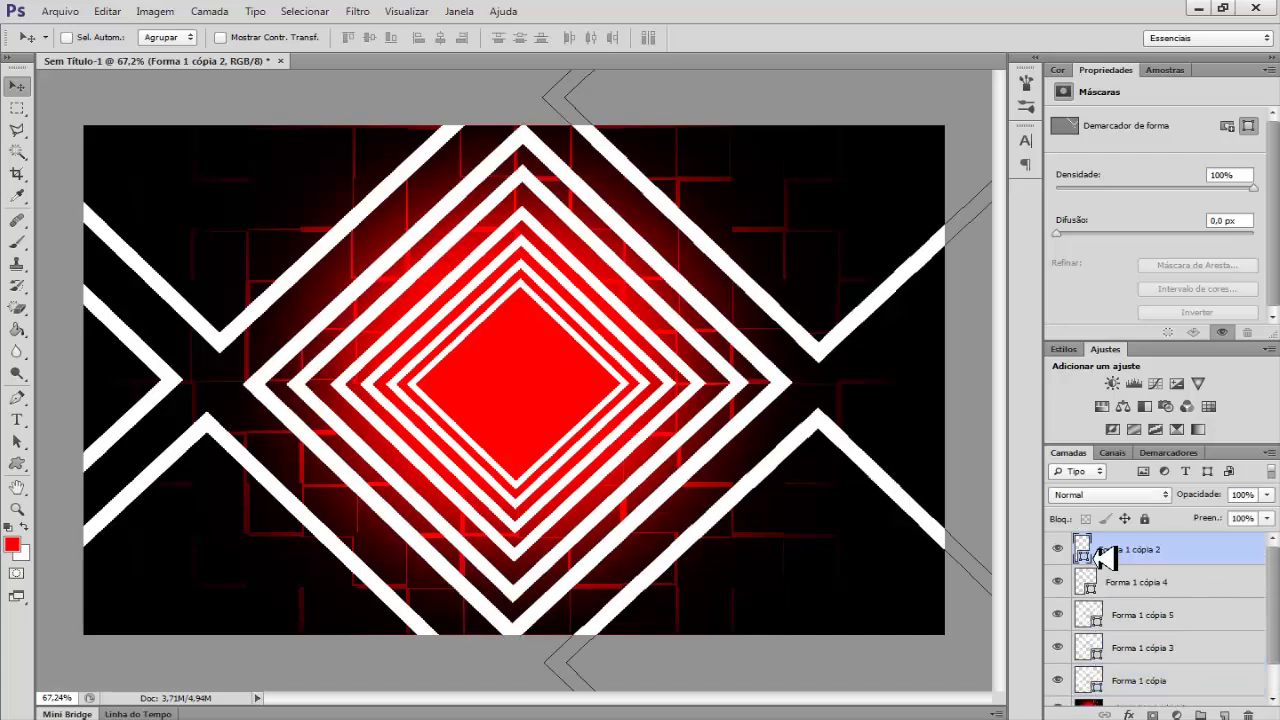
{"action": "left_click", "coordinate": [1059, 549]}
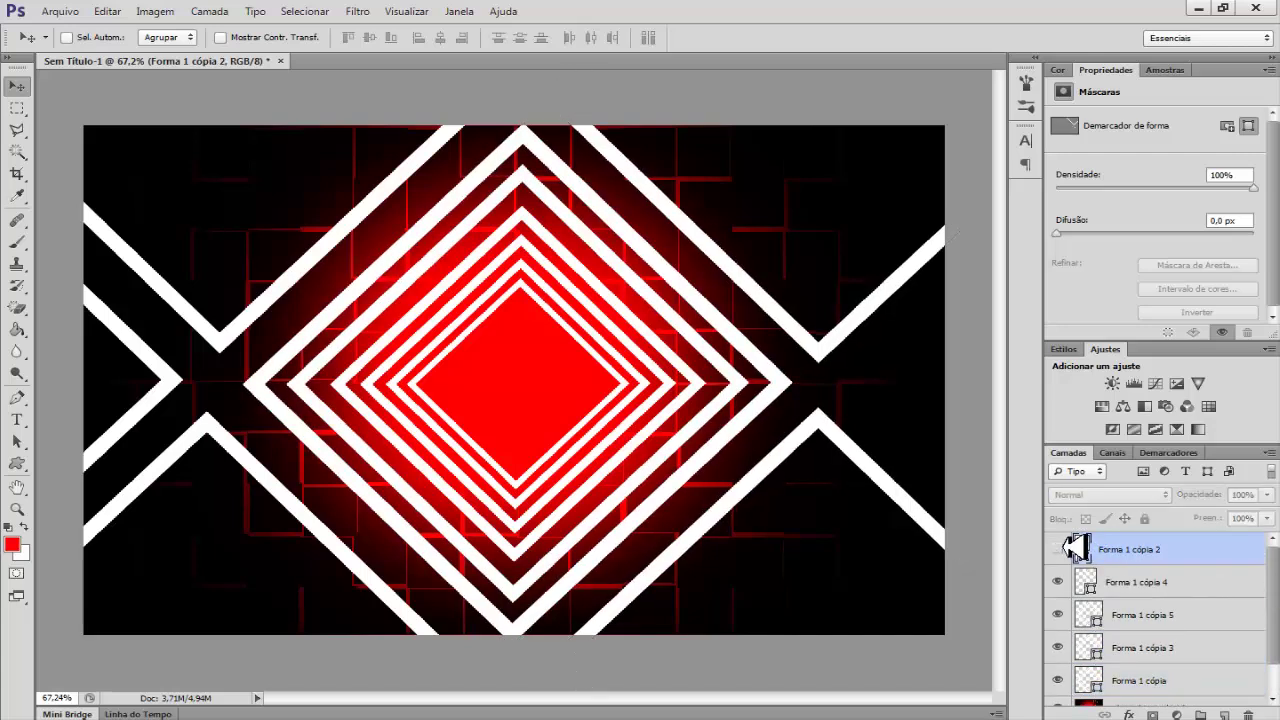
{"action": "left_click", "coordinate": [1062, 548]}
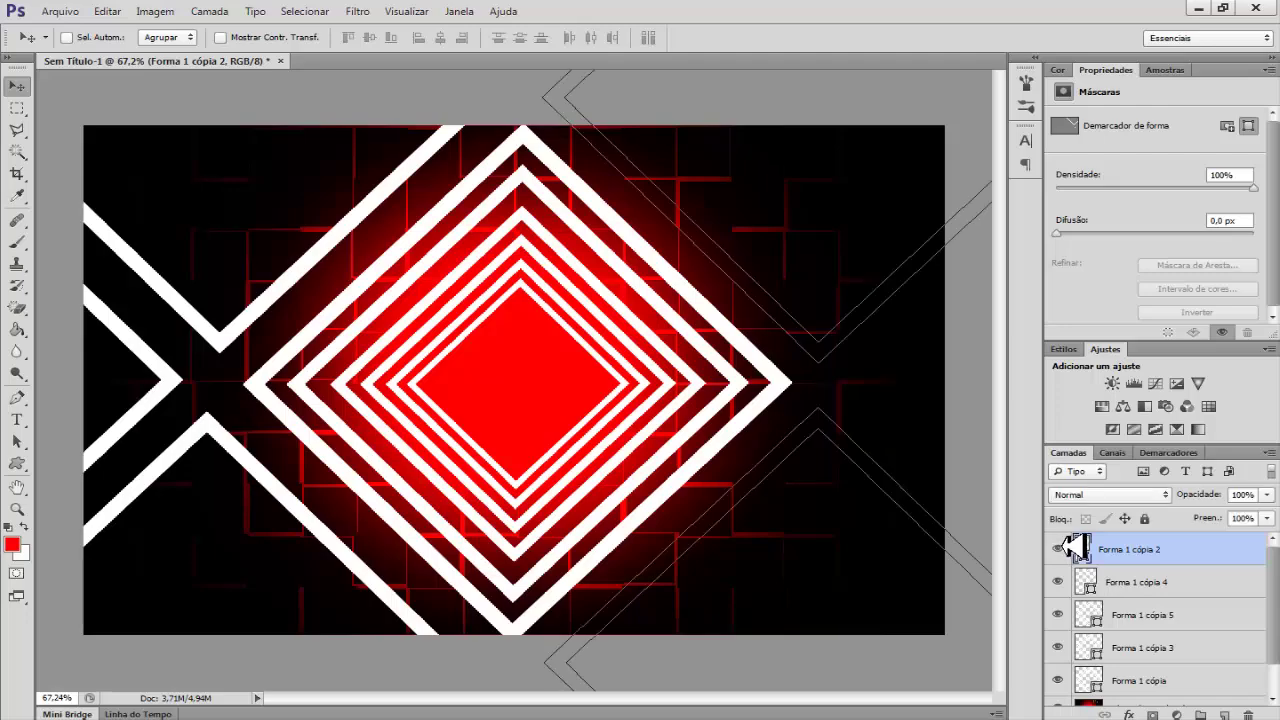
Give the Forma 1 cópia 2 layer a Sombra Projetada drop shadow with 135 px size and 35% spread
{"action": "right_click", "coordinate": [1190, 548]}
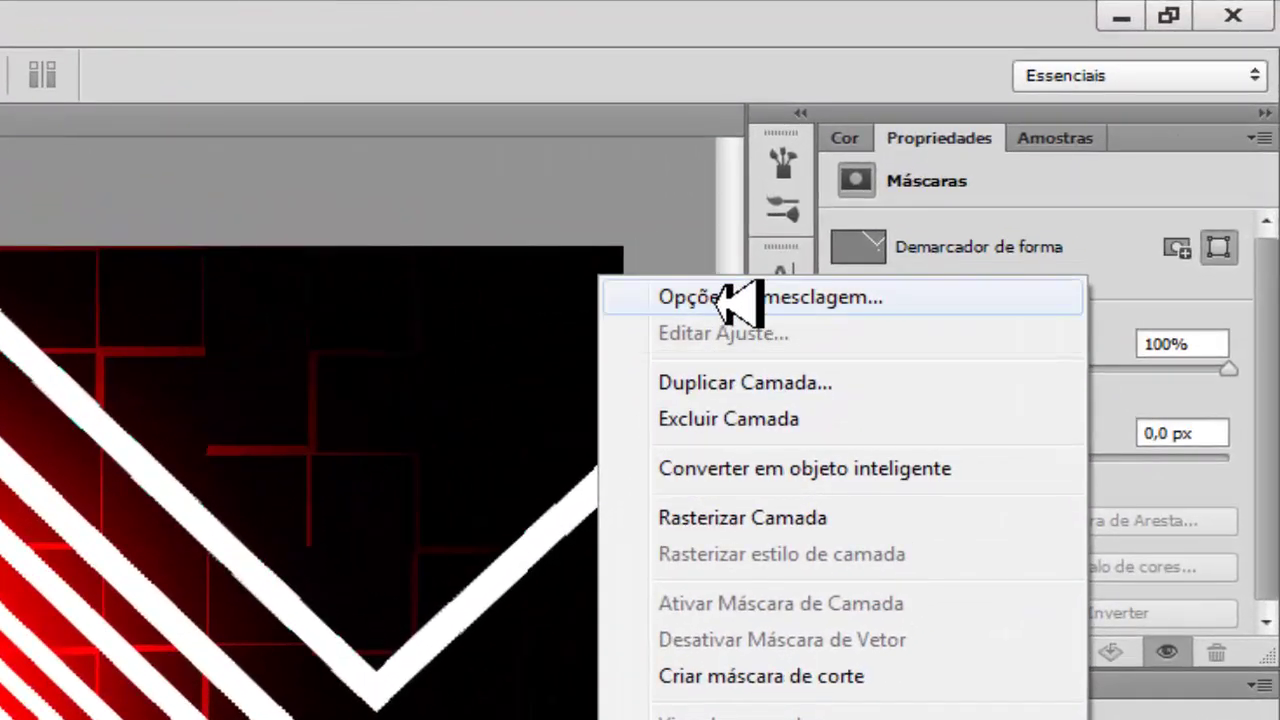
{"action": "left_click", "coordinate": [1005, 152]}
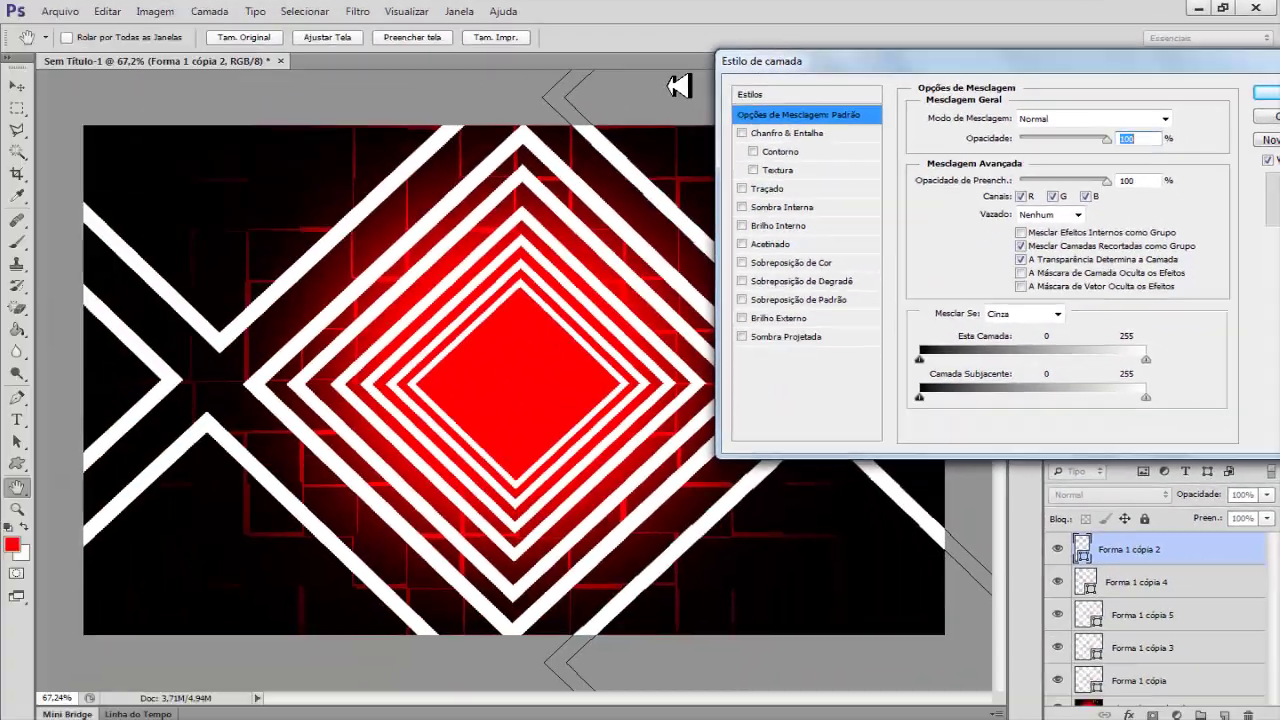
{"action": "left_click_drag", "start_coordinate": [785, 66], "coordinate": [178, 212]}
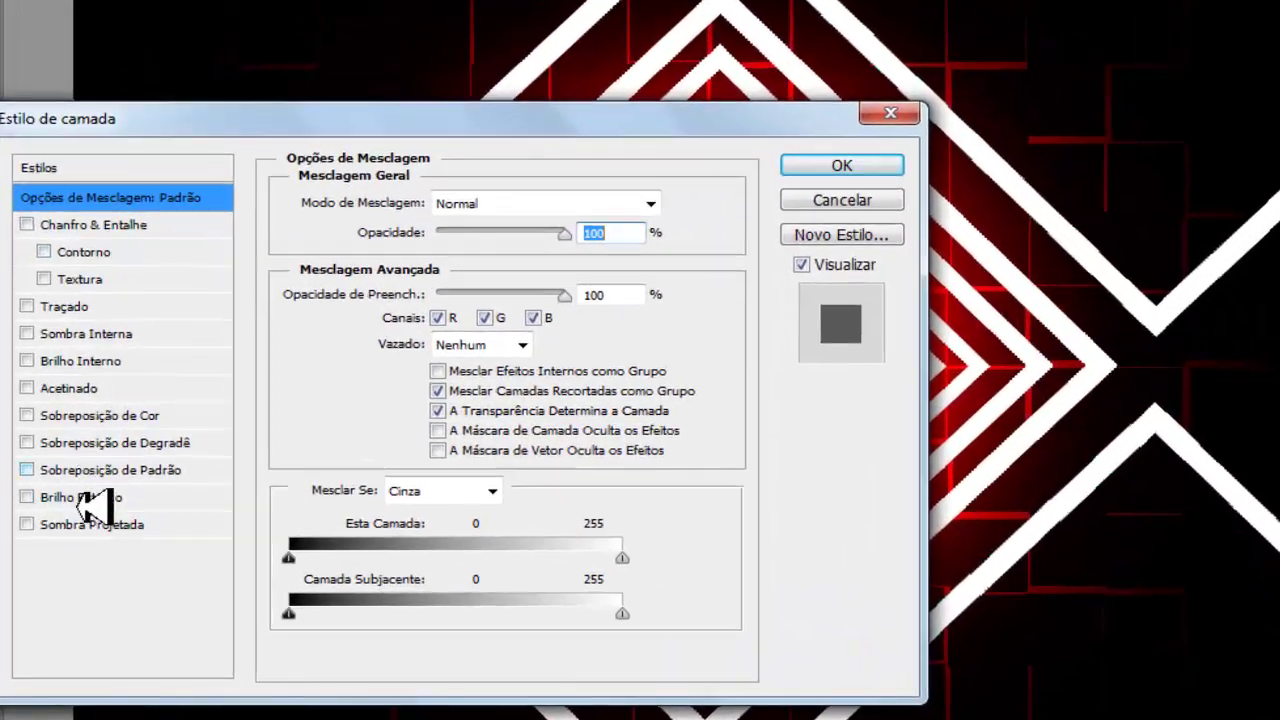
{"action": "left_click", "coordinate": [65, 524]}
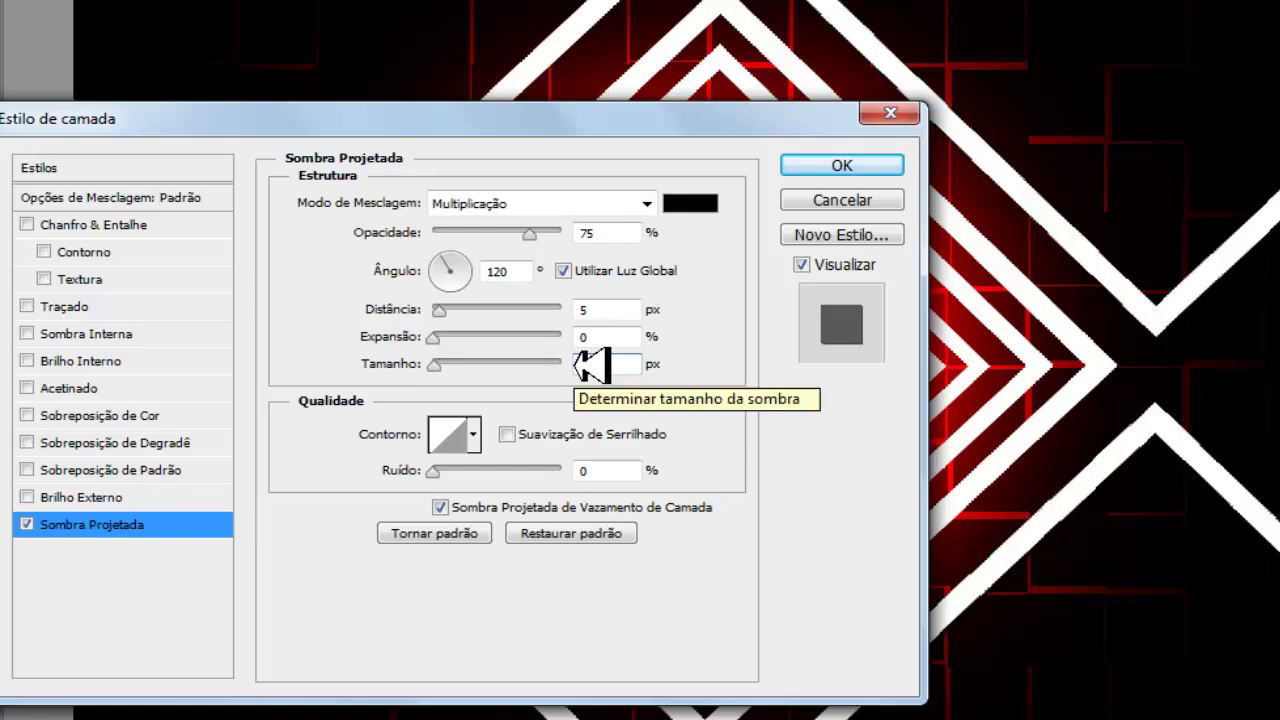
{"action": "left_click_drag", "start_coordinate": [590, 366], "coordinate": [588, 364]}
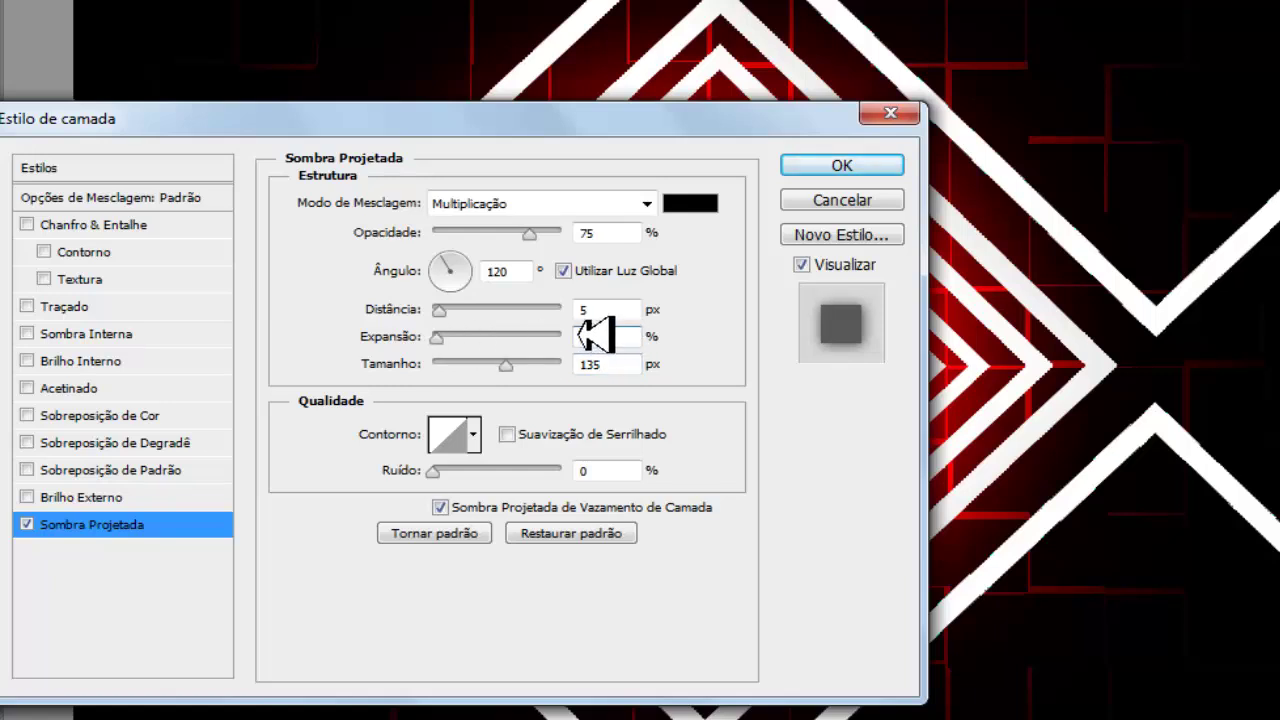
{"action": "left_click_drag", "start_coordinate": [597, 336], "coordinate": [606, 336]}
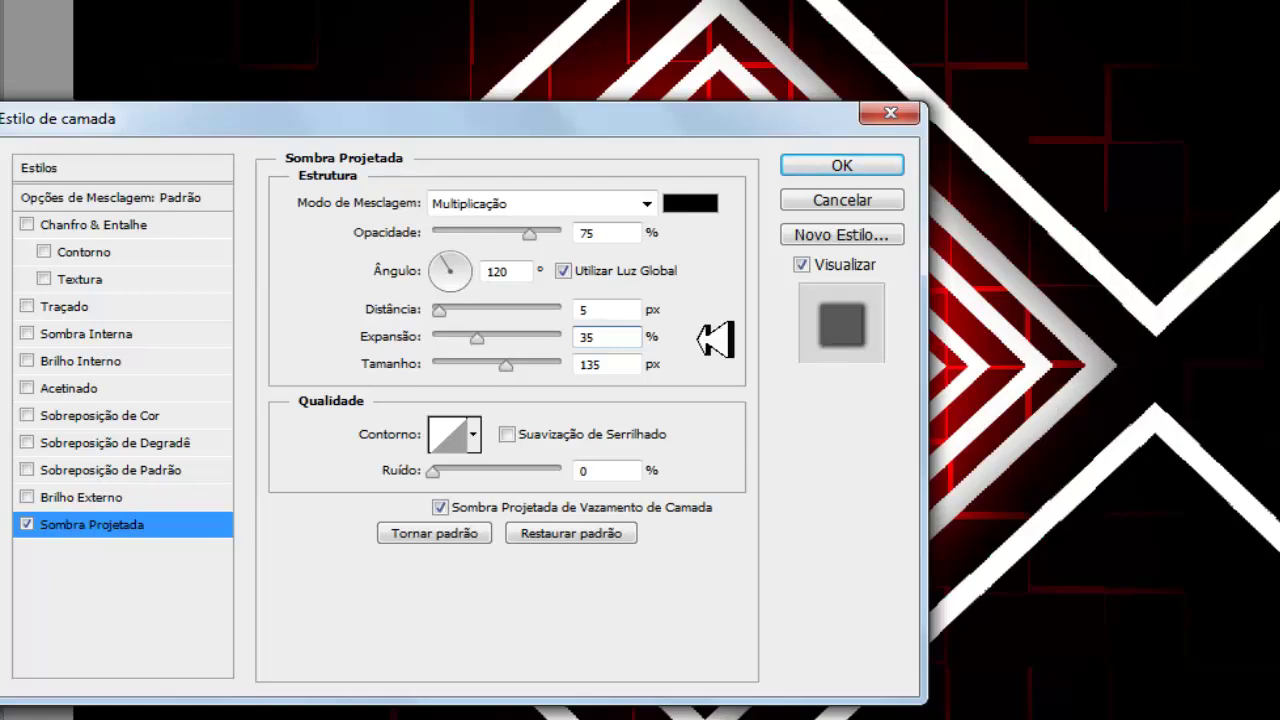
Add a Brilho Externo outer glow to Forma 1 cópia 2, adjust its size, apply the styles and collapse the effects list
{"action": "left_click", "coordinate": [27, 497]}
{"action": "left_click", "coordinate": [86, 497]}
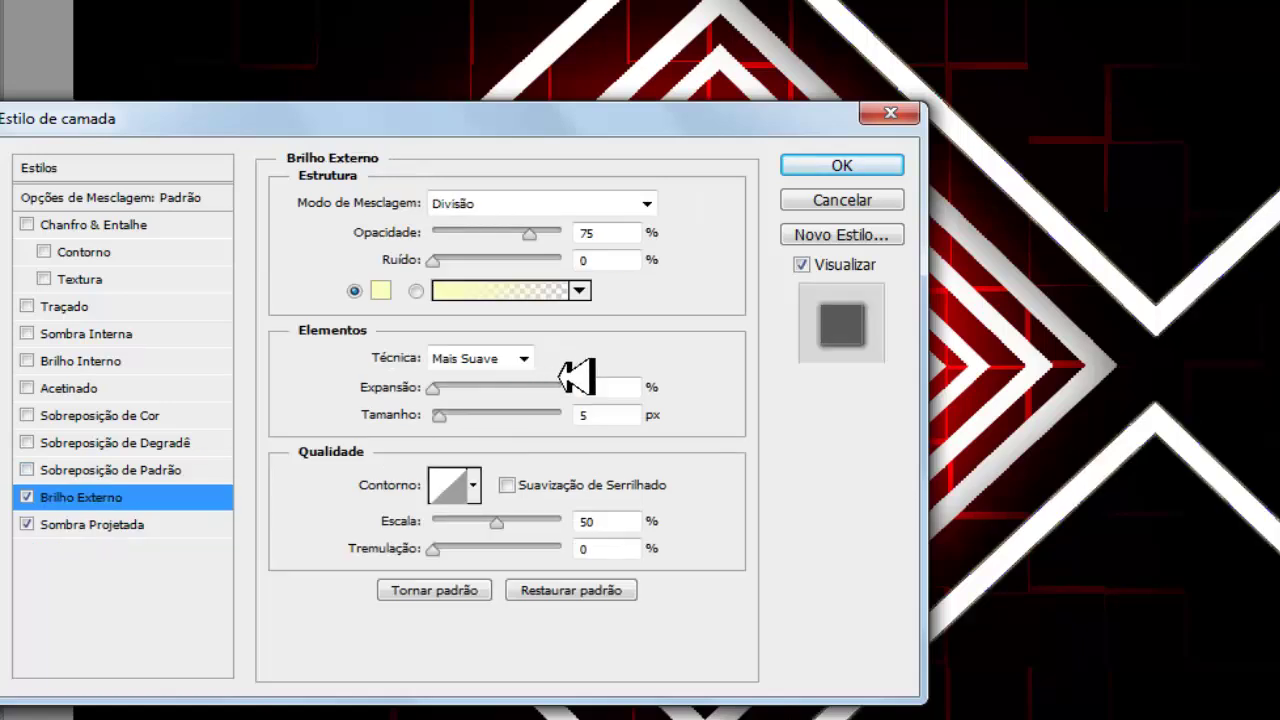
{"action": "left_click", "coordinate": [576, 413]}
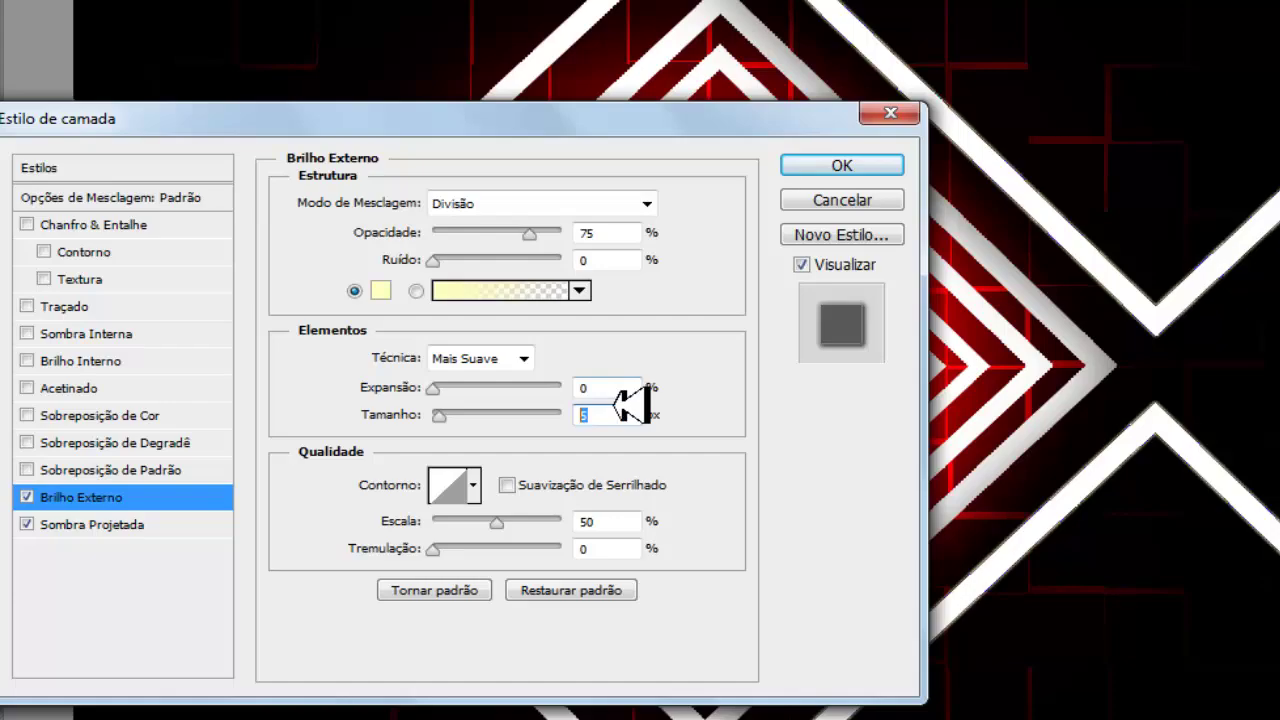
{"action": "left_click", "coordinate": [825, 166]}
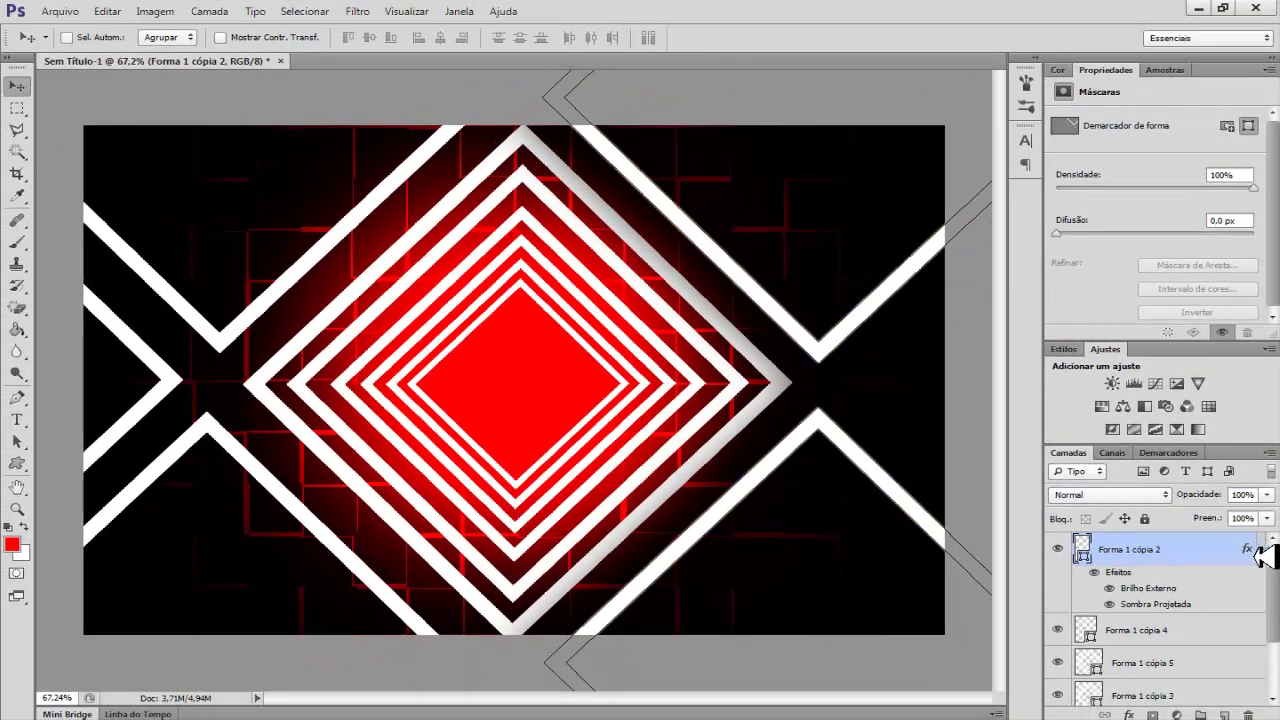
{"action": "left_click", "coordinate": [1260, 549]}
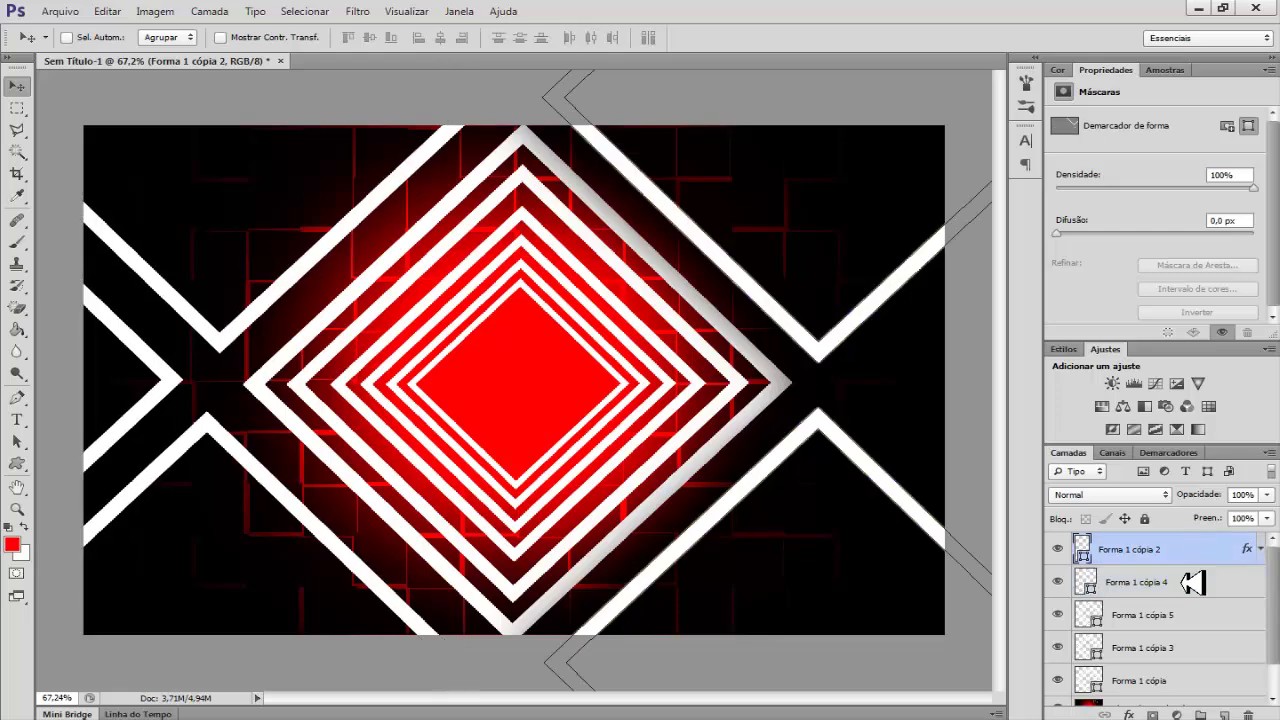
Set the blend mode of the Forma 1 cópia 2 layer to Sobrepor
{"action": "left_click", "coordinate": [1190, 582]}
{"action": "left_click", "coordinate": [1183, 553]}
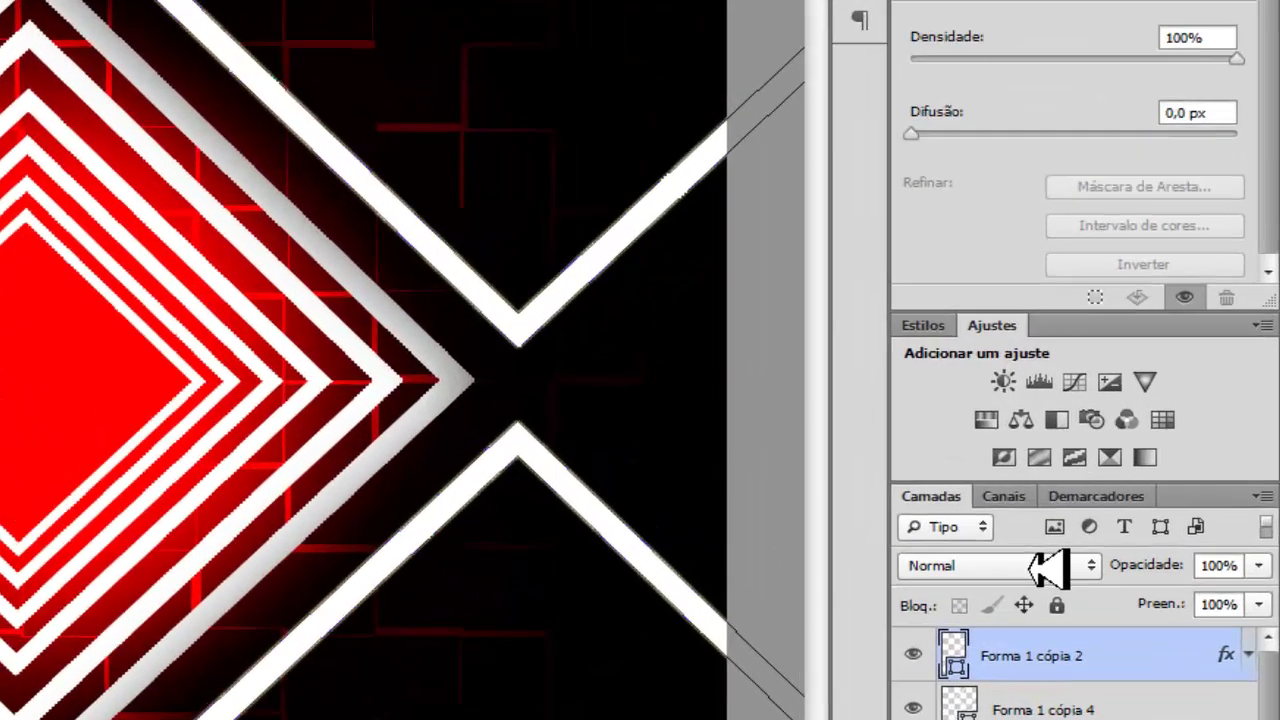
{"action": "left_click", "coordinate": [1140, 494]}
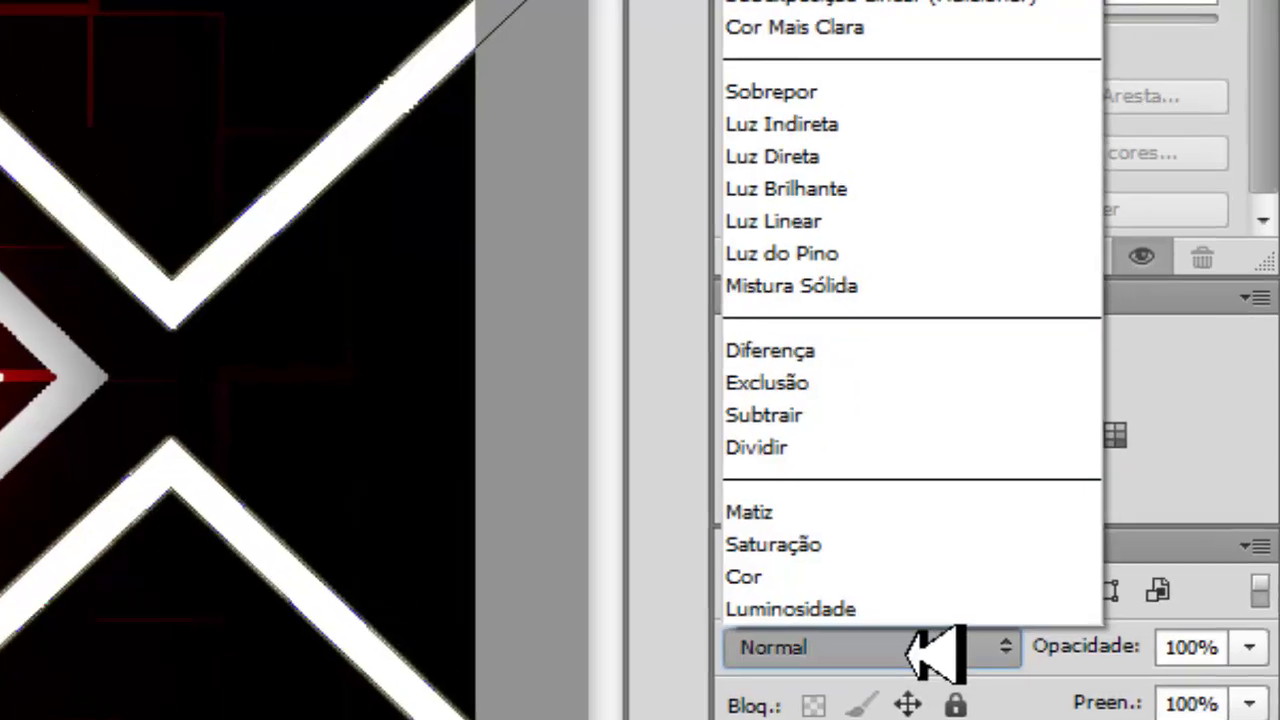
{"action": "left_click", "coordinate": [820, 85]}
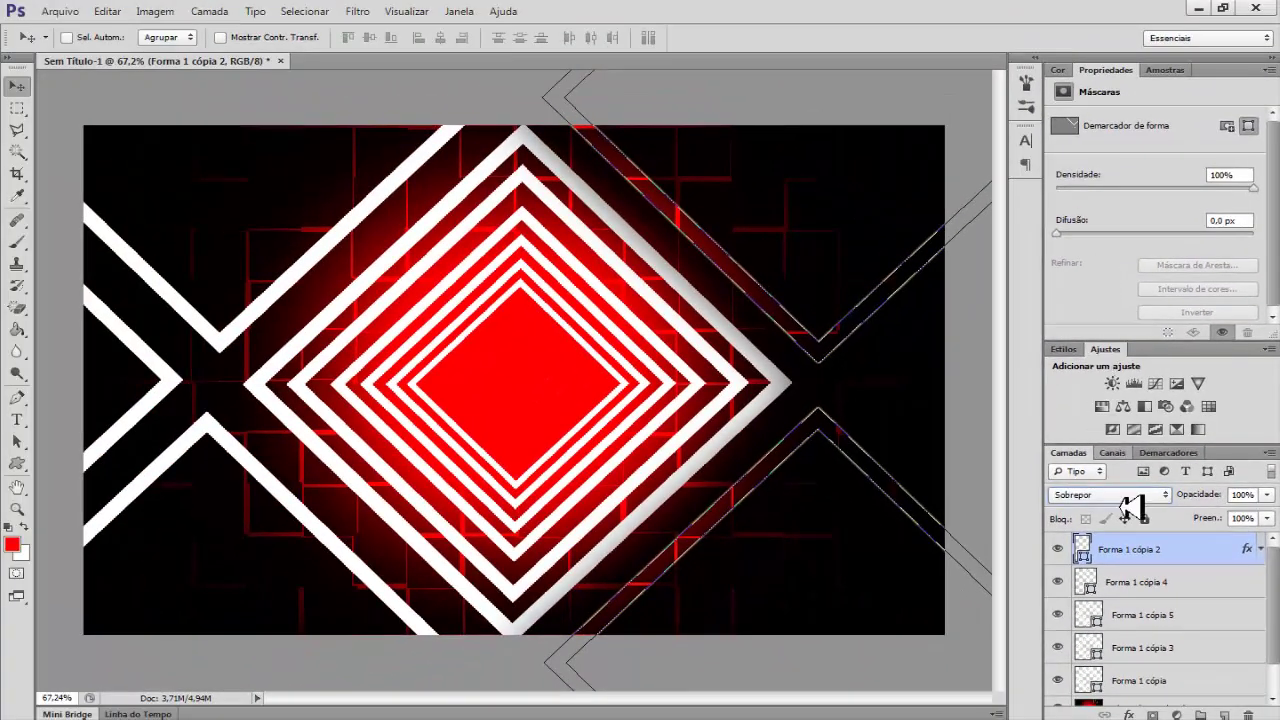
Select the Forma 1 cópia 4 layer and toggle its visibility to check which outlines it holds
{"action": "left_click", "coordinate": [1185, 588]}
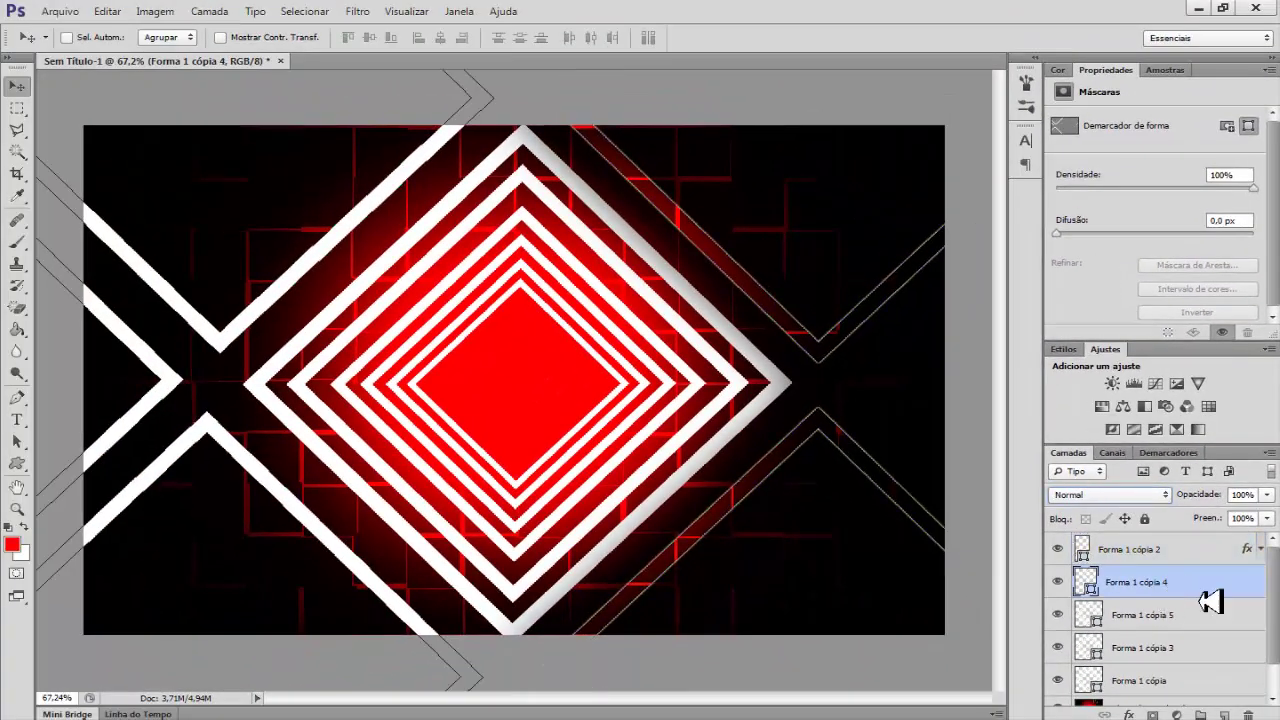
{"action": "left_click", "coordinate": [1140, 703]}
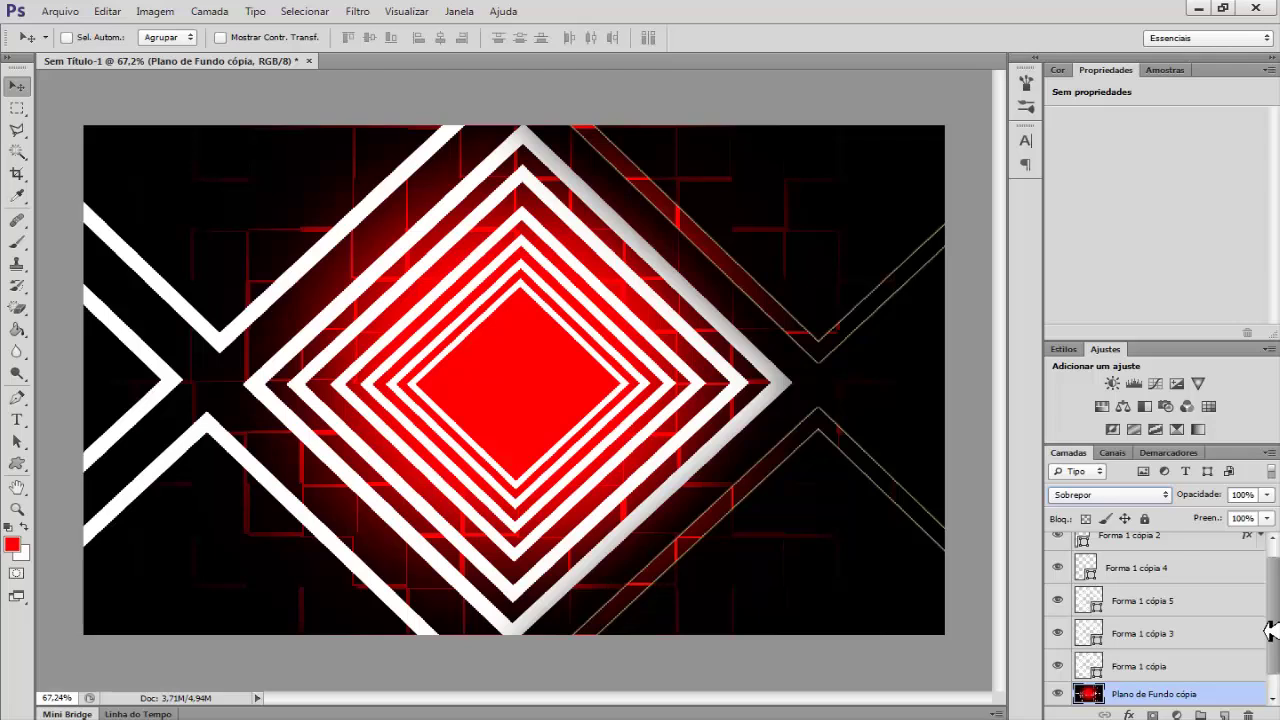
{"action": "left_click_drag", "start_coordinate": [1270, 630], "coordinate": [1277, 592]}
{"action": "left_click", "coordinate": [1128, 582]}
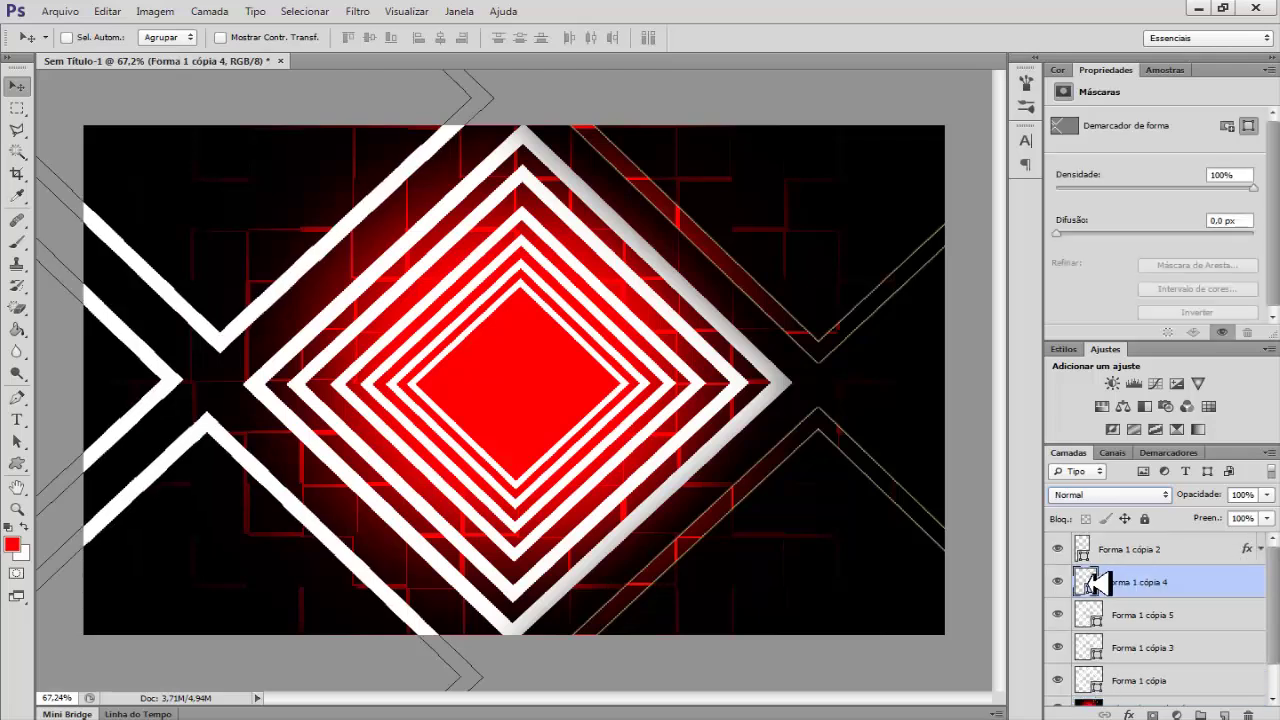
{"action": "left_click", "coordinate": [1058, 582]}
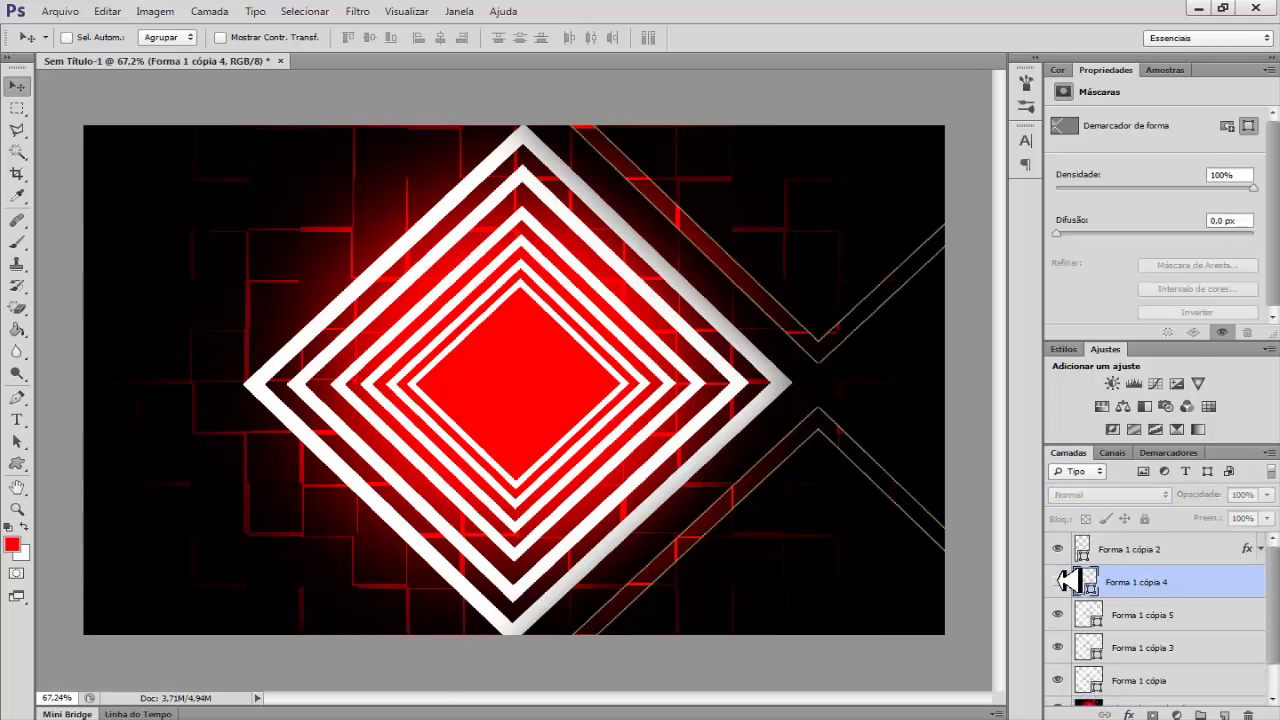
{"action": "left_click", "coordinate": [1058, 582]}
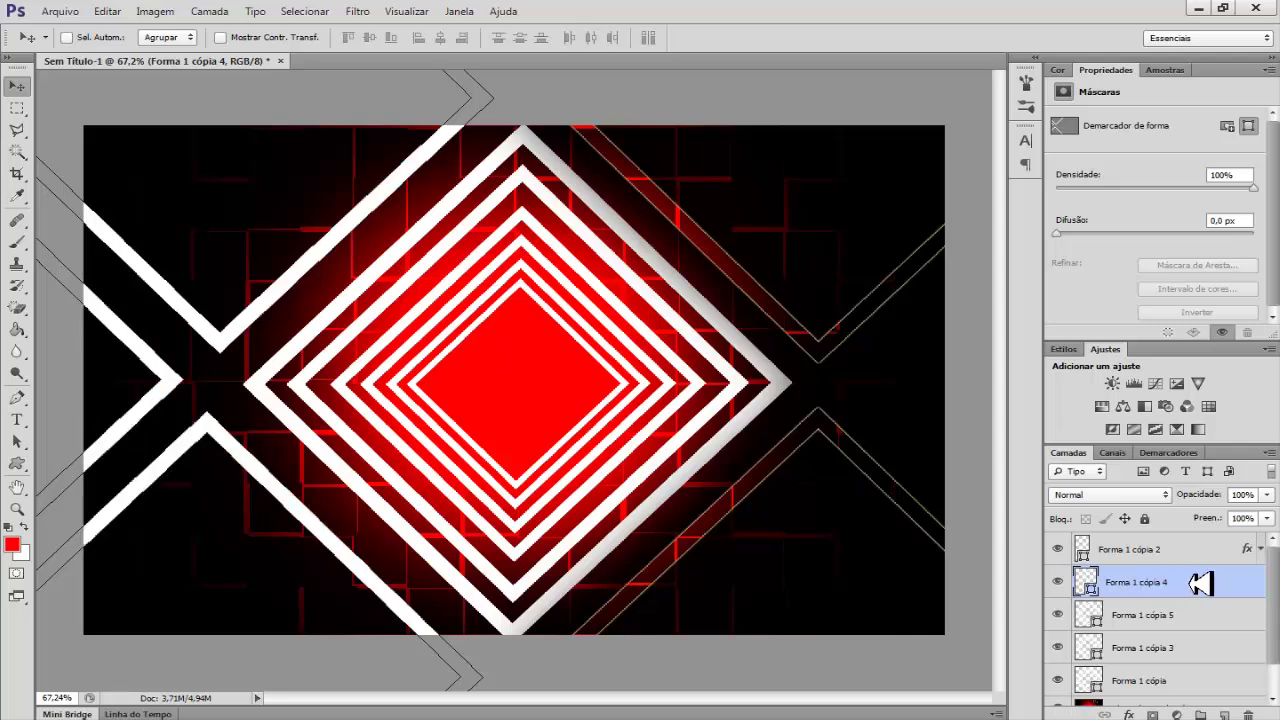
Give the Forma 1 cópia 4 layer a Sombra Projetada drop shadow with 135 px size and 35% spread
{"action": "right_click", "coordinate": [1200, 583]}
{"action": "left_click", "coordinate": [813, 183]}
{"action": "left_click_drag", "start_coordinate": [383, 188], "coordinate": [900, 156]}
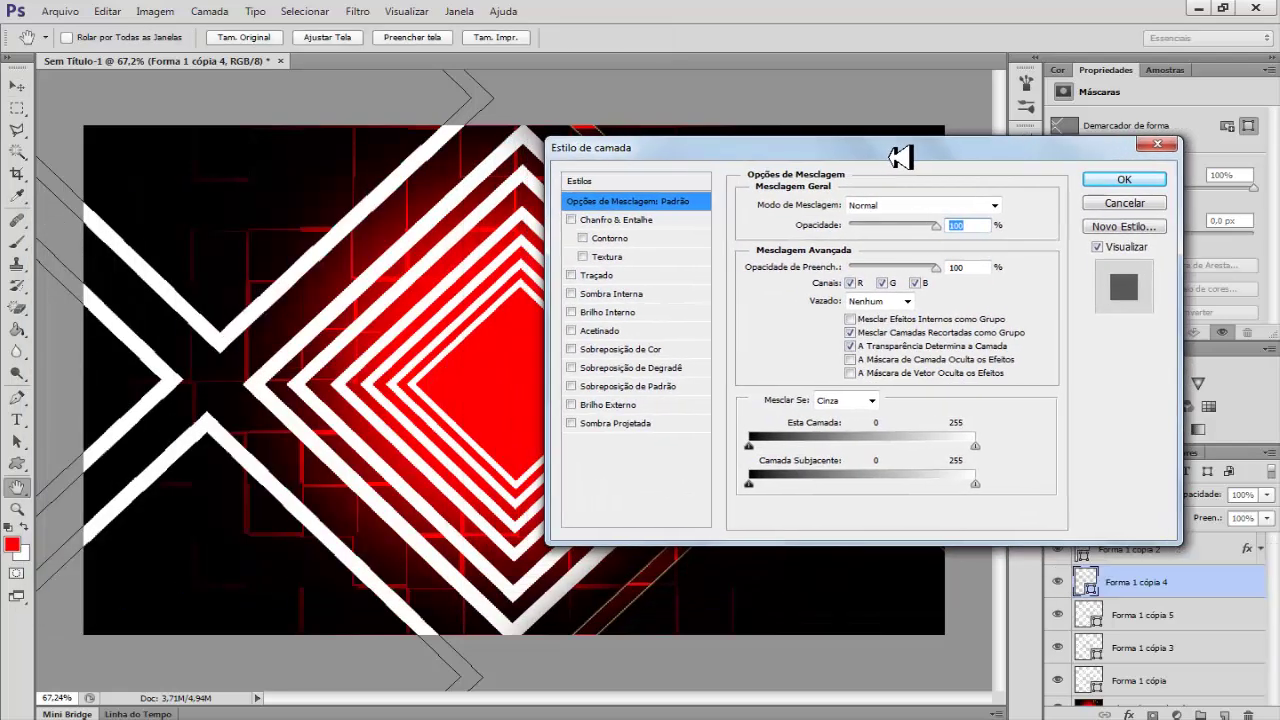
{"action": "left_click", "coordinate": [614, 423]}
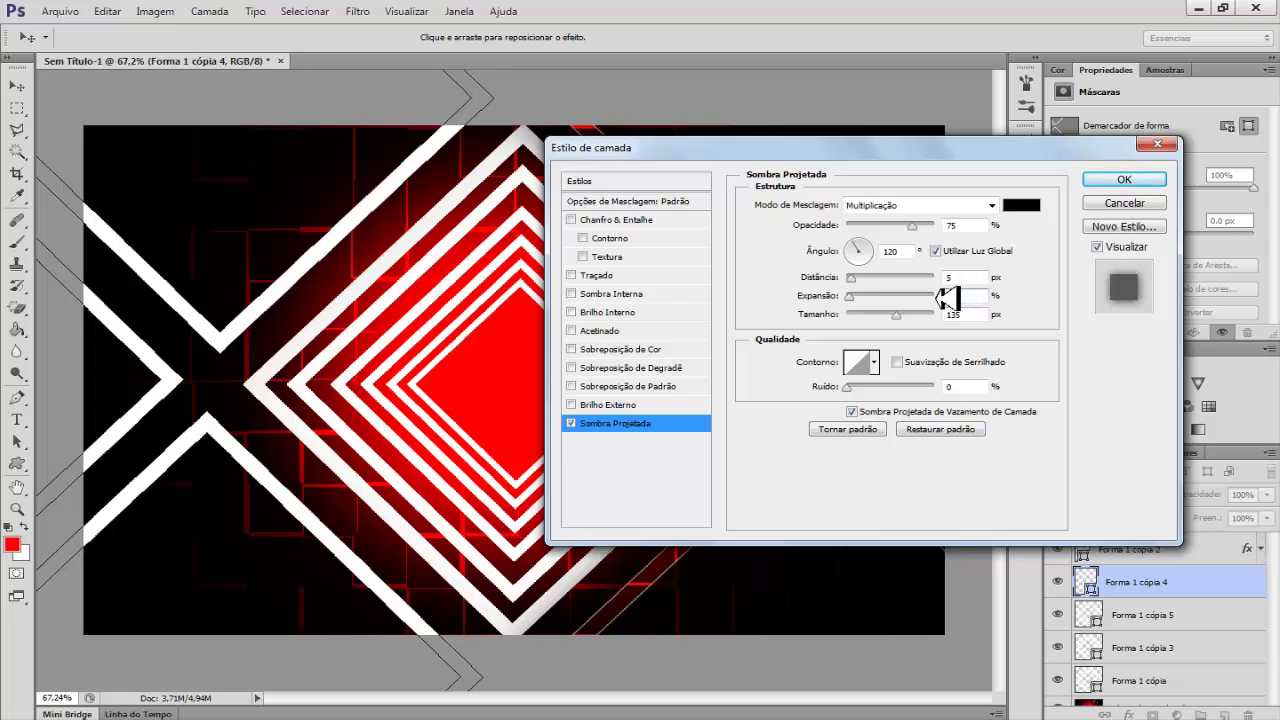
{"action": "left_click", "coordinate": [947, 297]}
{"action": "type", "text": "35"}
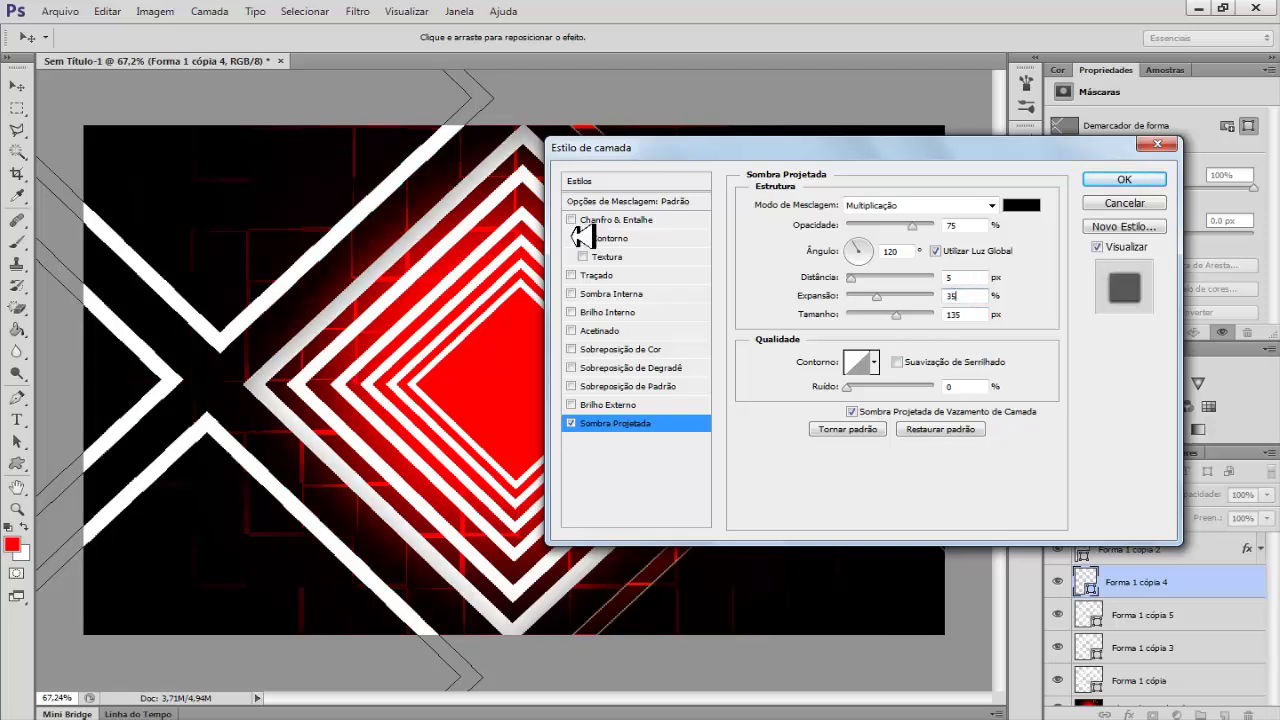
{"action": "key", "text": "Return"}
Add a 3 px Brilho Externo outer glow to Forma 1 cópia 4, apply the styles and collapse its effects list
{"action": "left_click", "coordinate": [595, 404]}
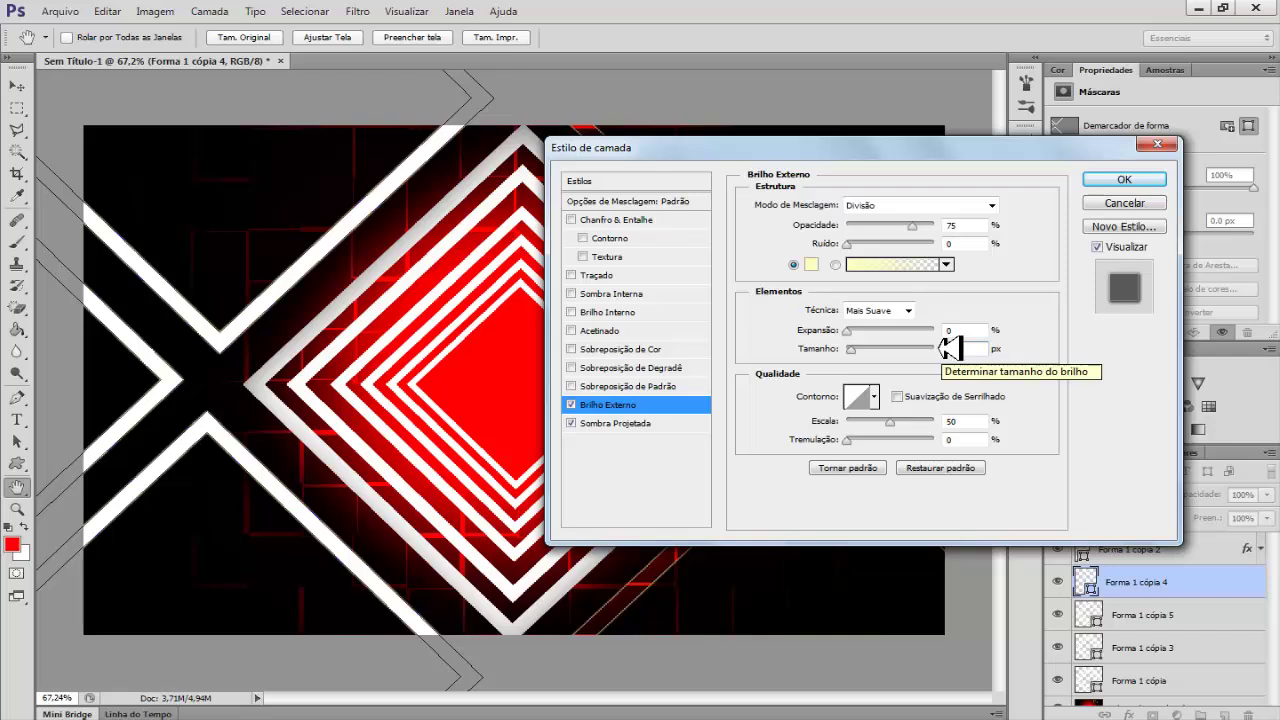
{"action": "left_click", "coordinate": [955, 348]}
{"action": "type", "text": "3"}
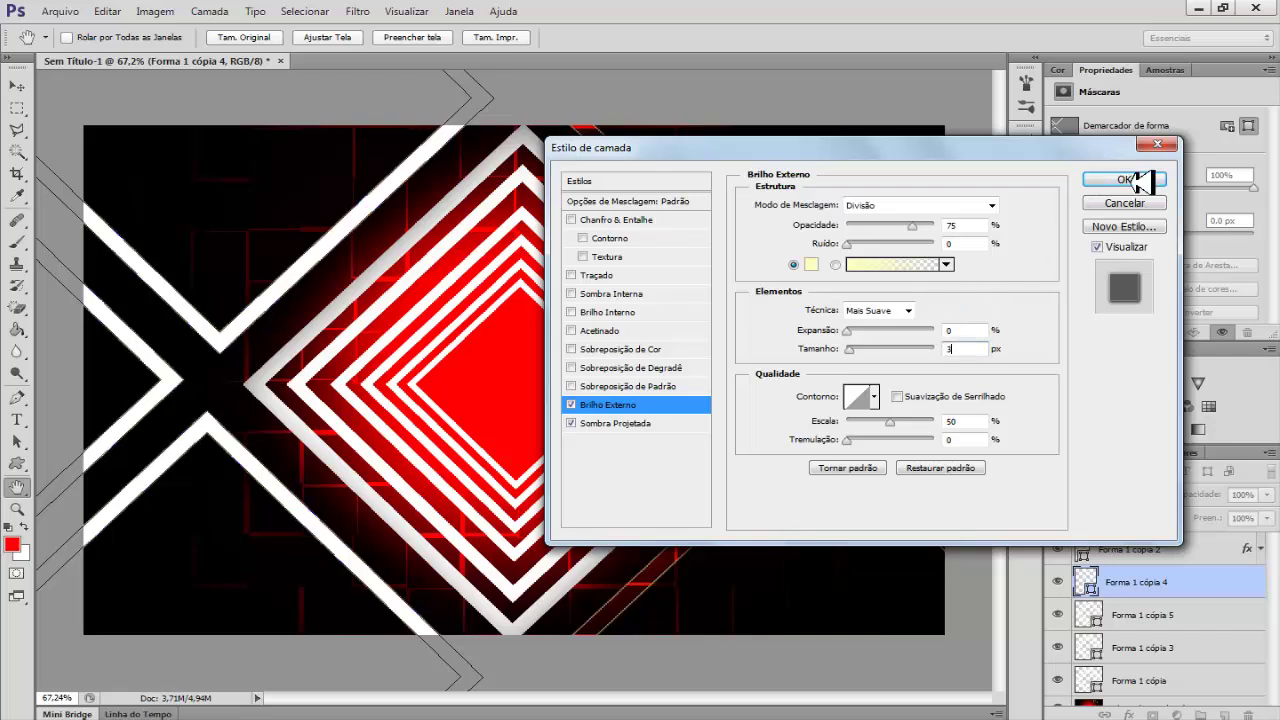
{"action": "left_click", "coordinate": [1124, 179]}
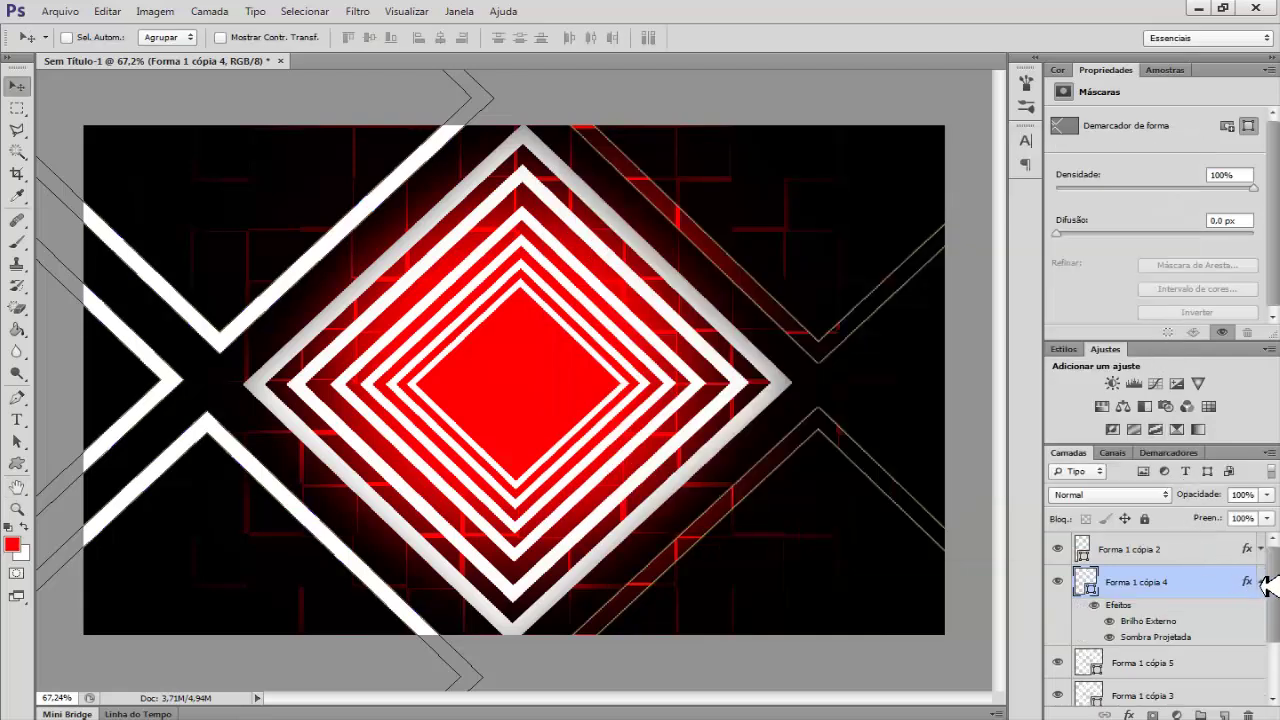
{"action": "left_click", "coordinate": [1262, 583]}
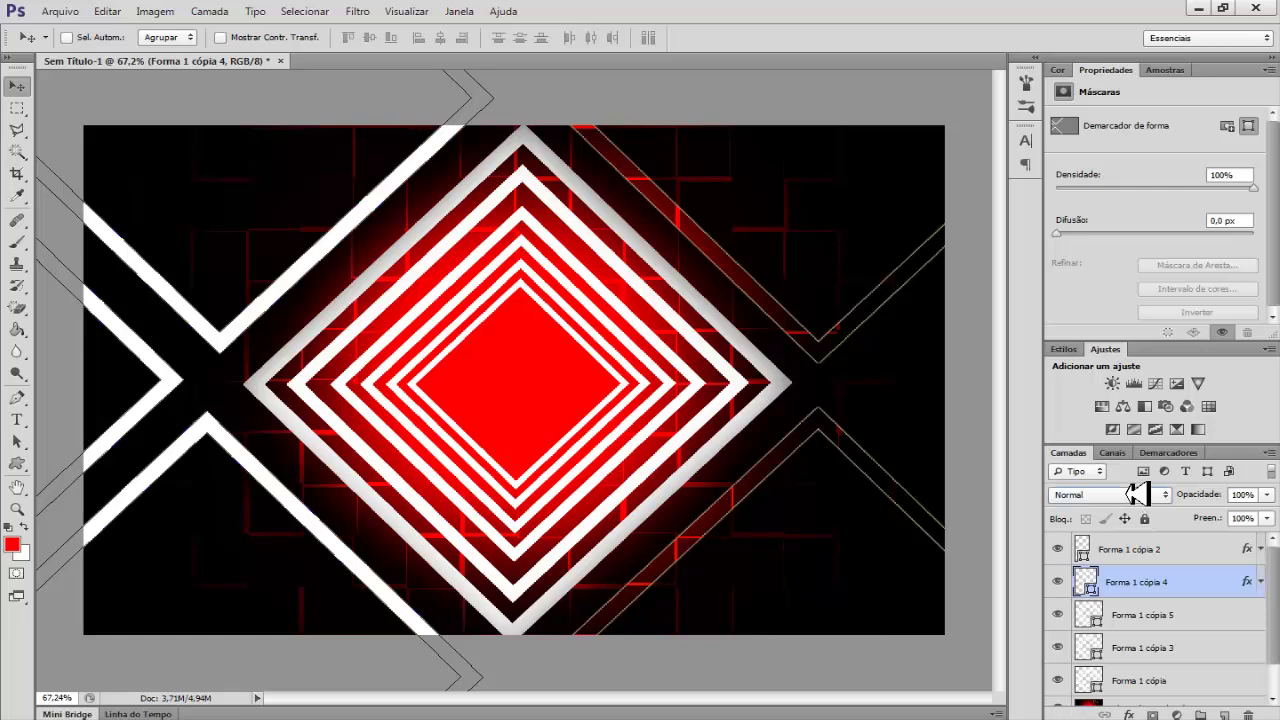
Set the Forma 1 cópia 4 layer's blend mode to Sobrepor and select the background copy to view the result without path outlines
{"action": "left_click", "coordinate": [1135, 494]}
{"action": "left_click", "coordinate": [1107, 265]}
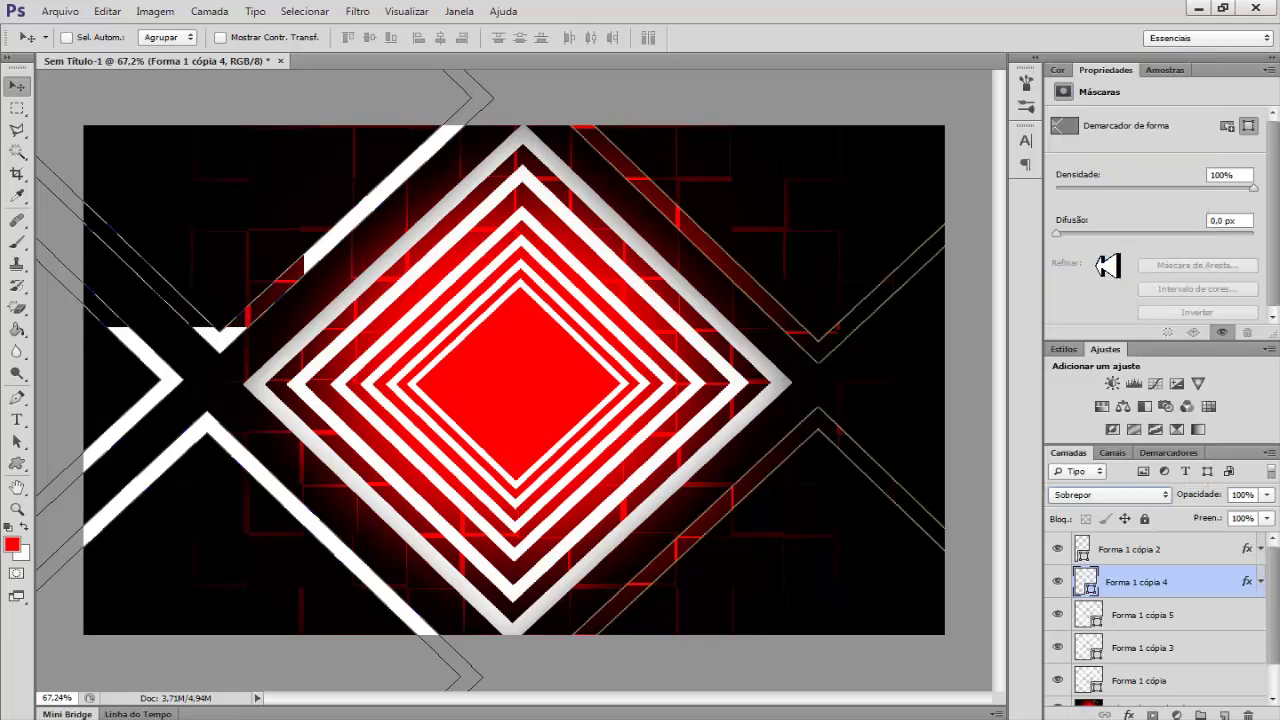
{"action": "left_click", "coordinate": [1196, 700]}
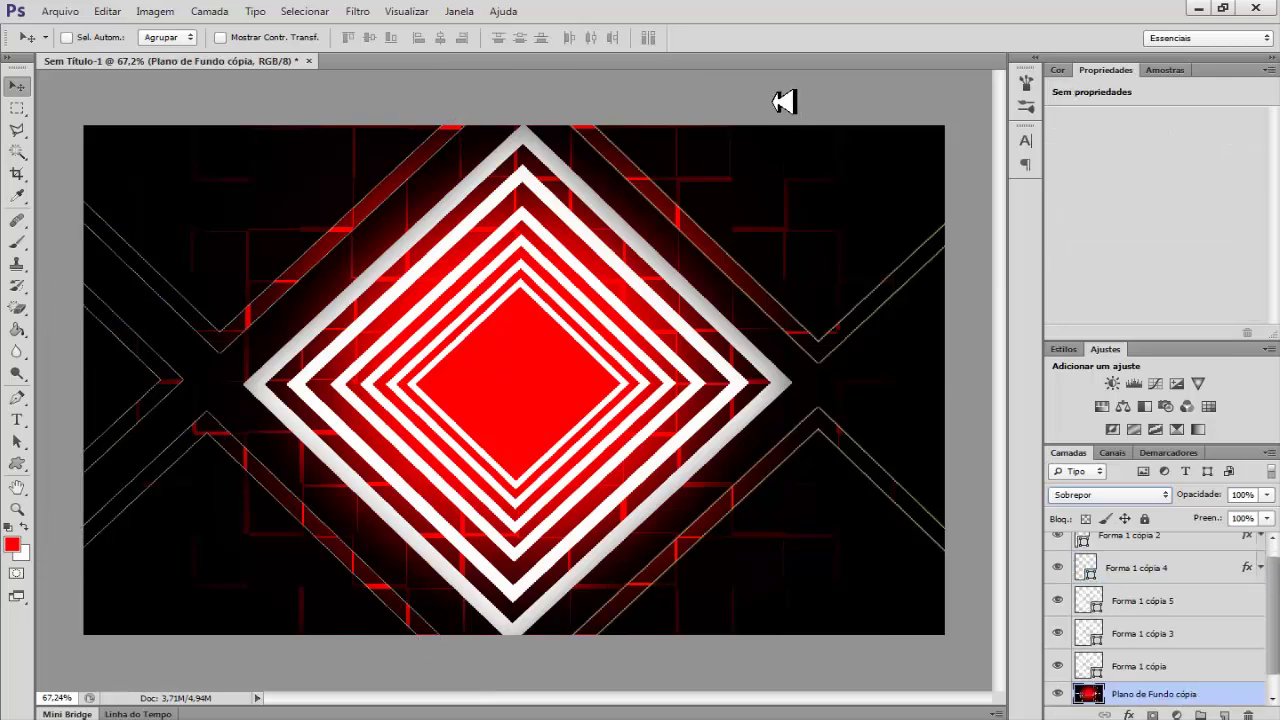
Select the Forma 1 cópia 5 layer and toggle its visibility to check which diamonds it holds
{"action": "left_click_drag", "start_coordinate": [1275, 563], "coordinate": [1275, 553]}
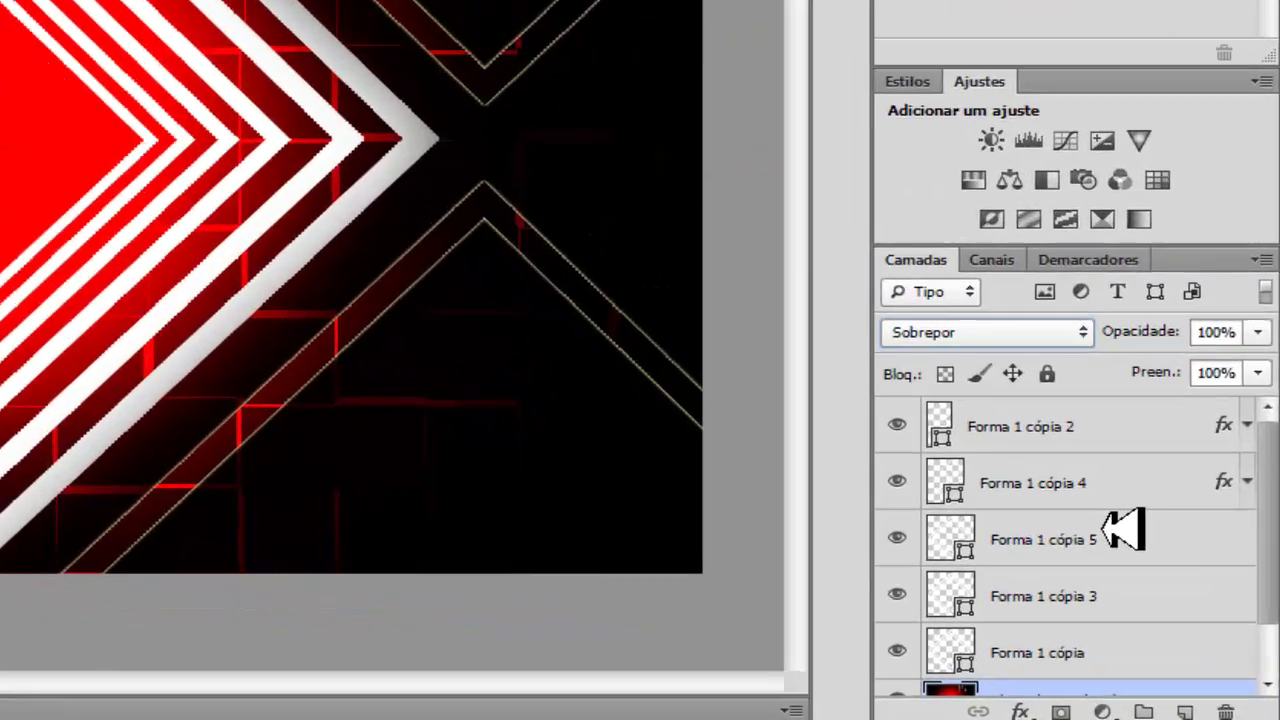
{"action": "left_click", "coordinate": [1090, 617]}
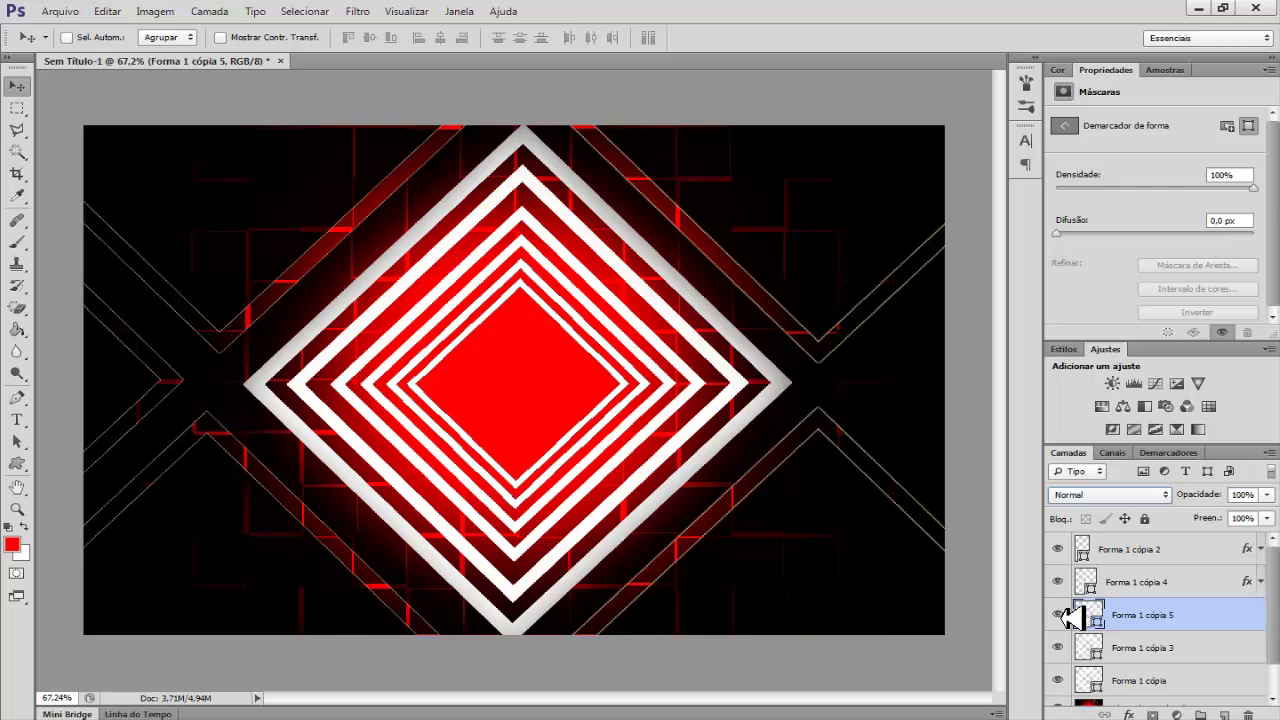
{"action": "left_click", "coordinate": [1060, 615]}
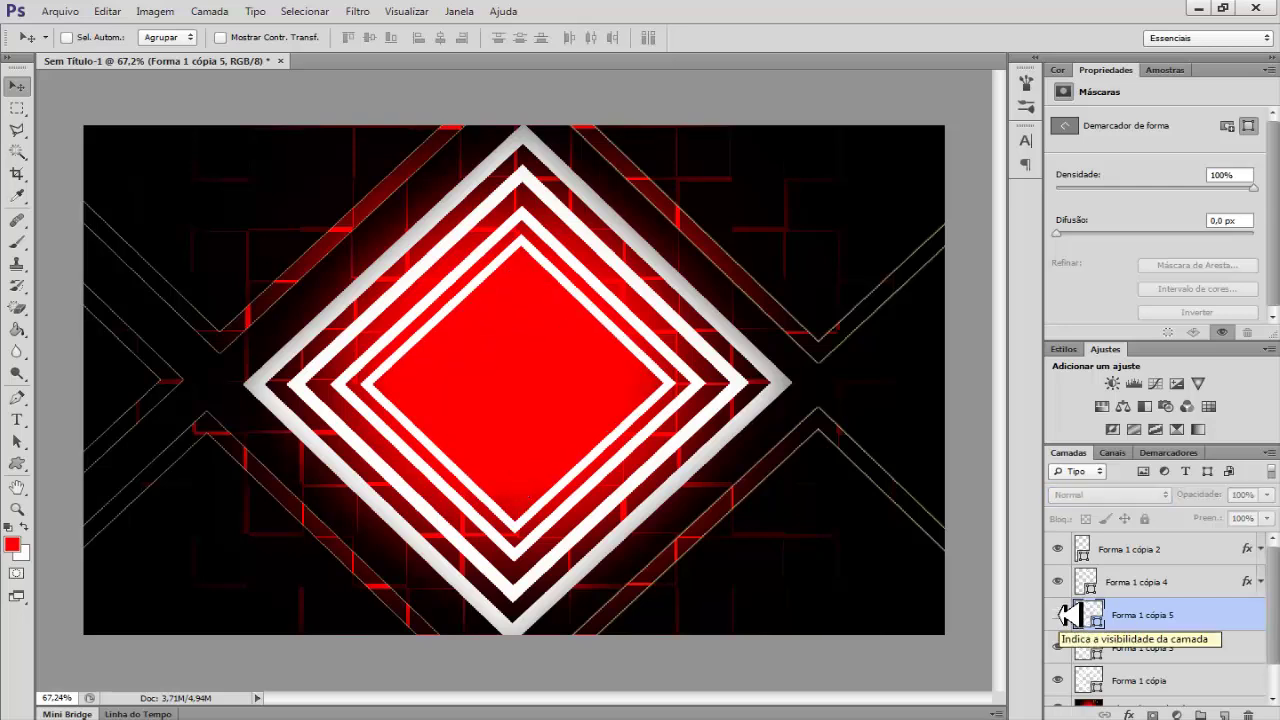
{"action": "left_click", "coordinate": [1062, 614]}
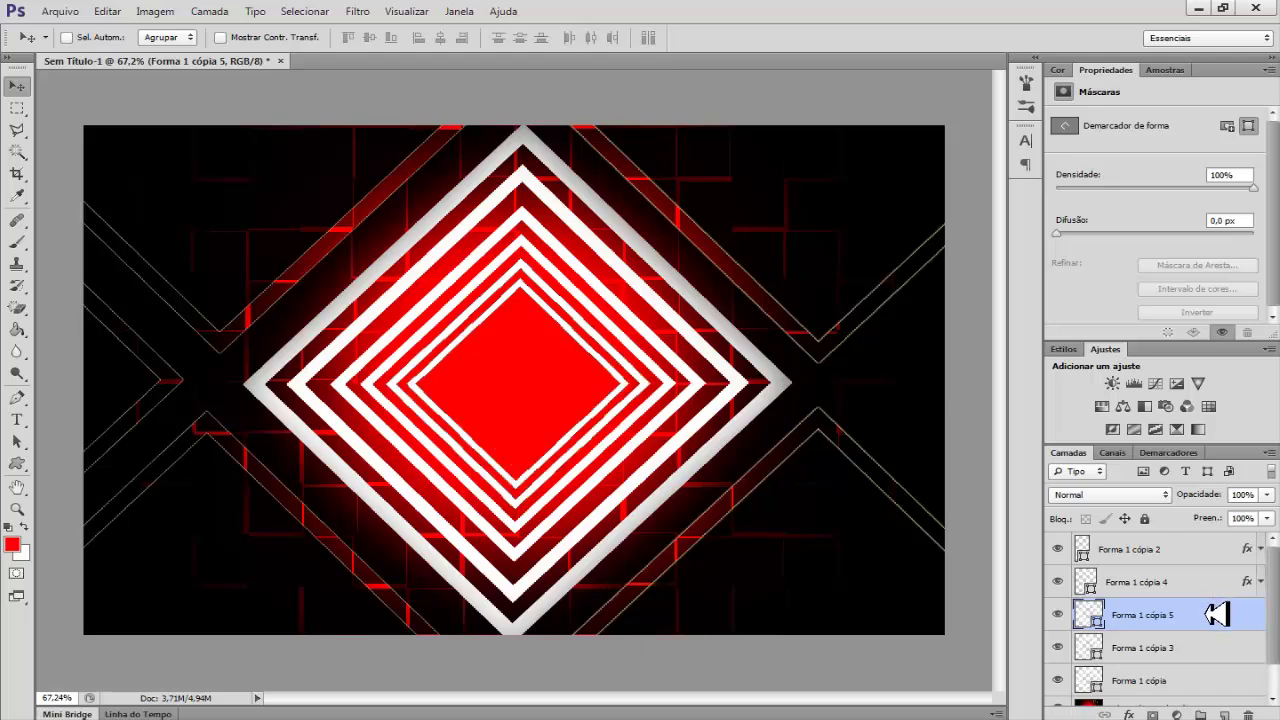
Give the Forma 1 cópia 5 layer a Sombra Projetada drop shadow with 135 px size and 35% spread
{"action": "right_click", "coordinate": [1216, 614]}
{"action": "left_click", "coordinate": [857, 103]}
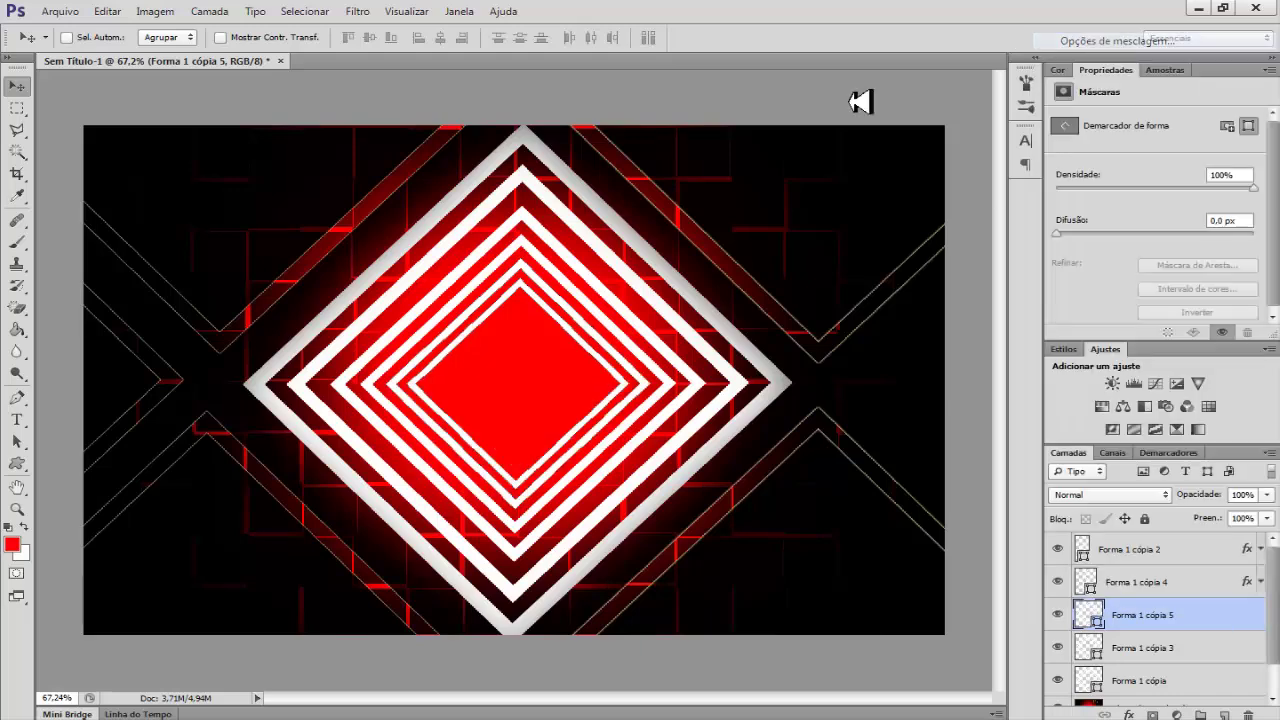
{"action": "key", "text": "space"}
{"action": "left_click_drag", "start_coordinate": [913, 109], "coordinate": [933, 104]}
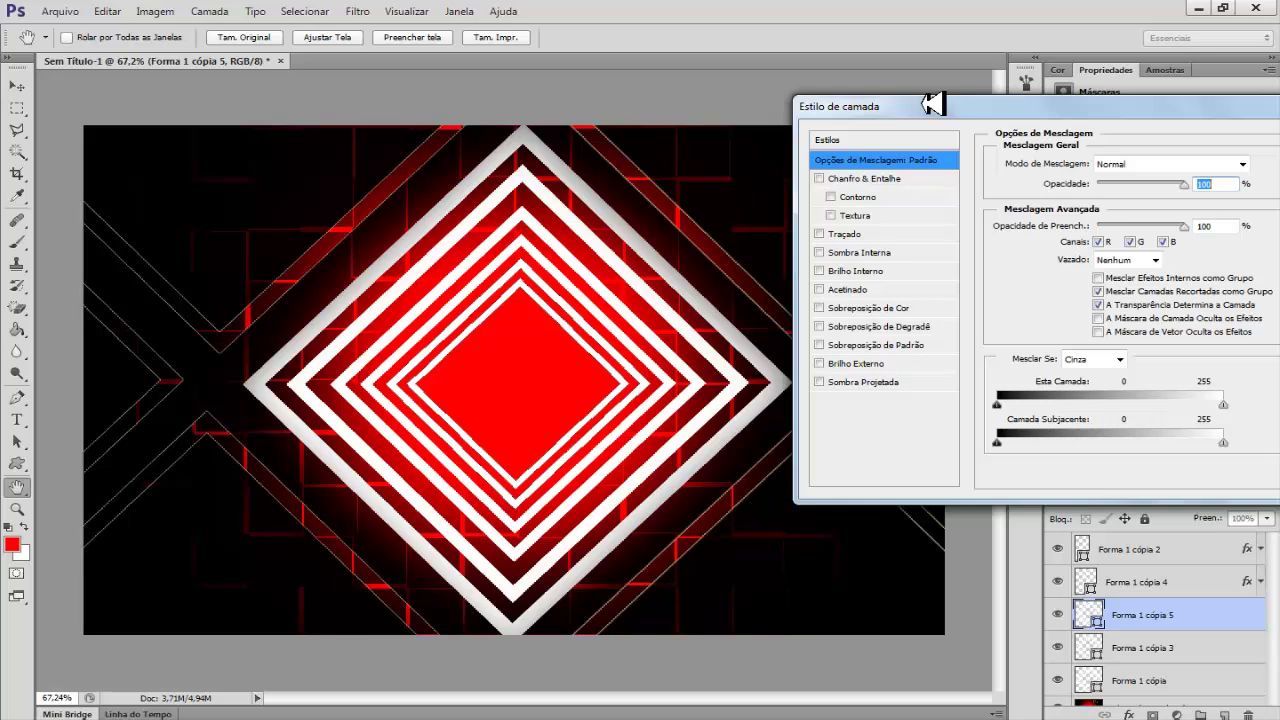
{"action": "left_click", "coordinate": [868, 380]}
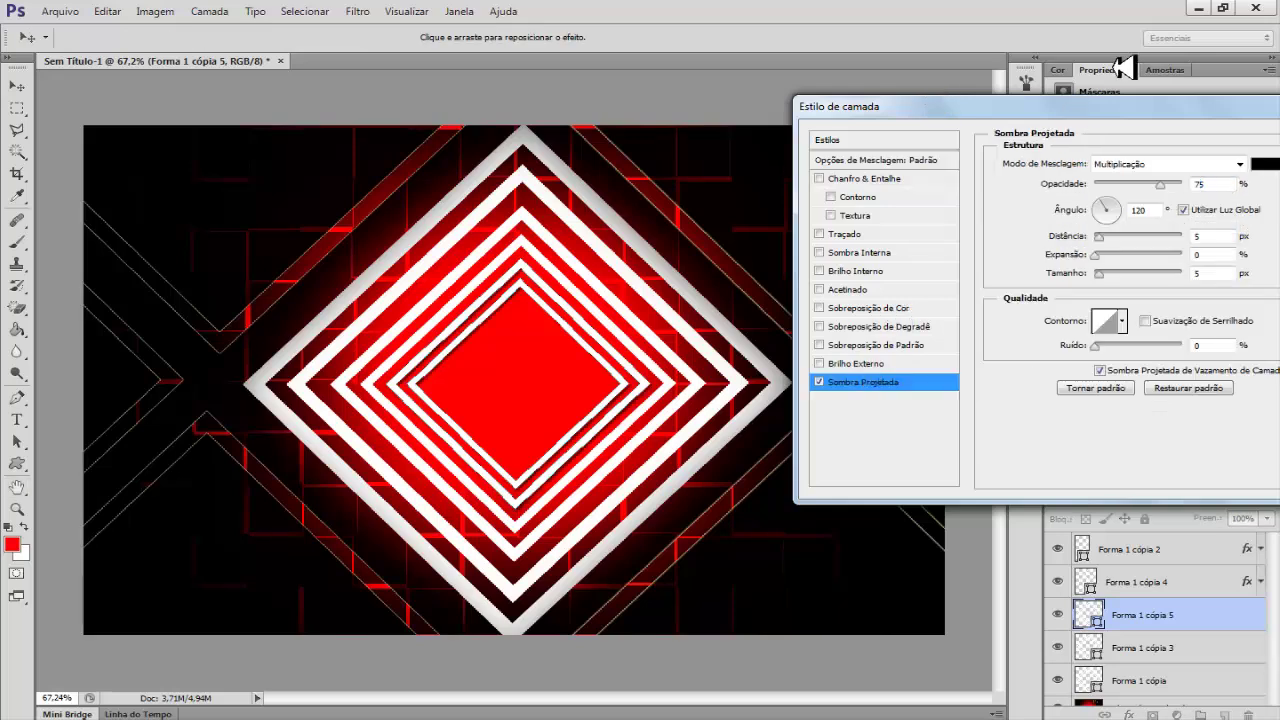
{"action": "left_click_drag", "start_coordinate": [1103, 103], "coordinate": [1018, 89]}
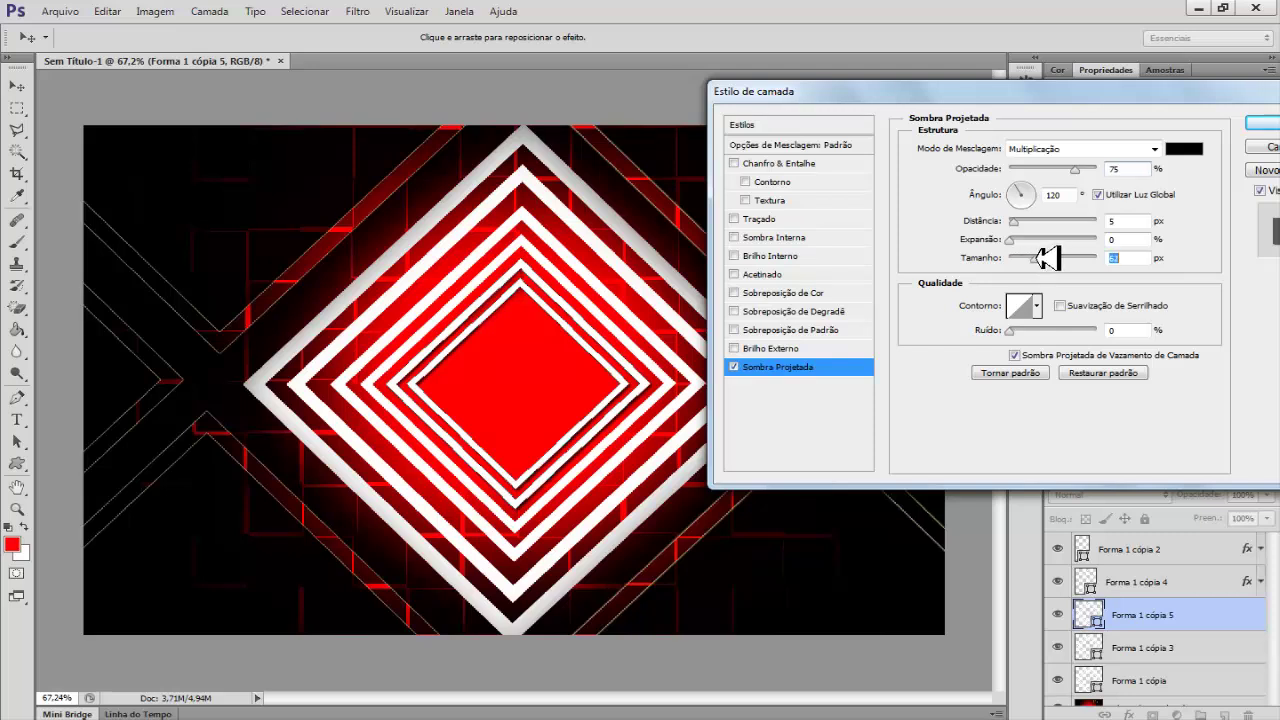
{"action": "left_click_drag", "start_coordinate": [1045, 258], "coordinate": [1058, 258]}
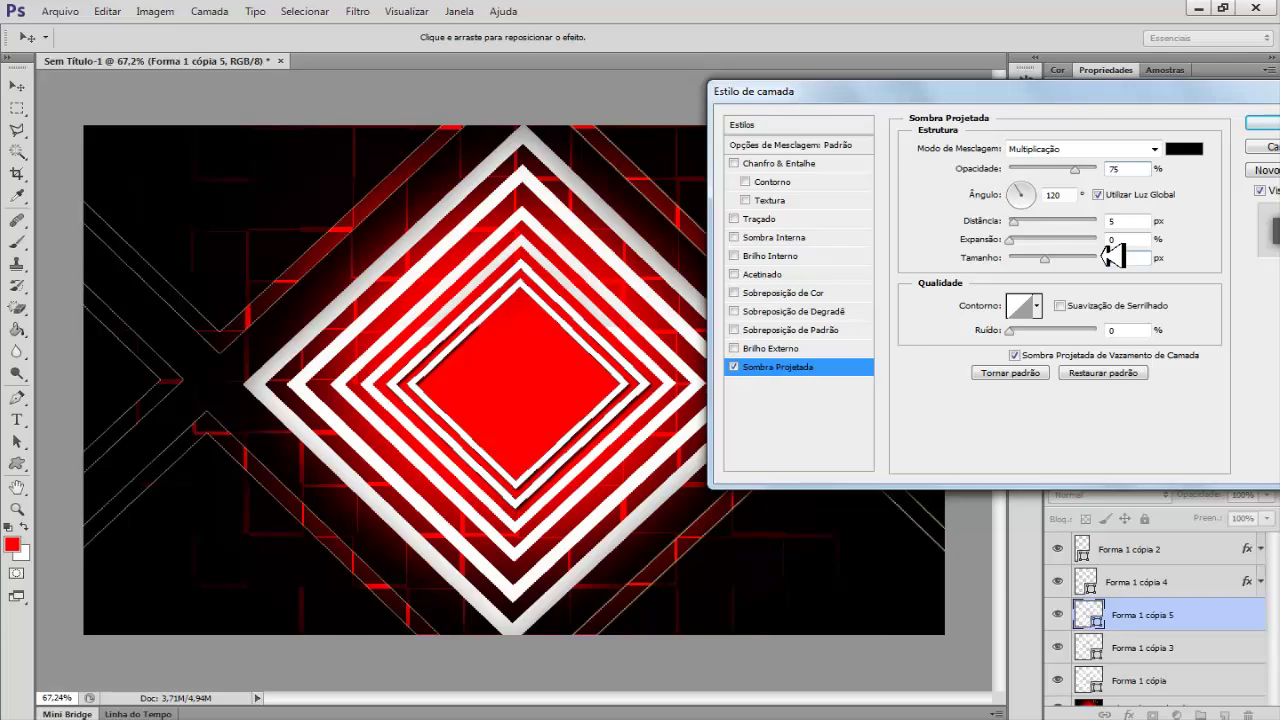
{"action": "left_click", "coordinate": [1135, 257]}
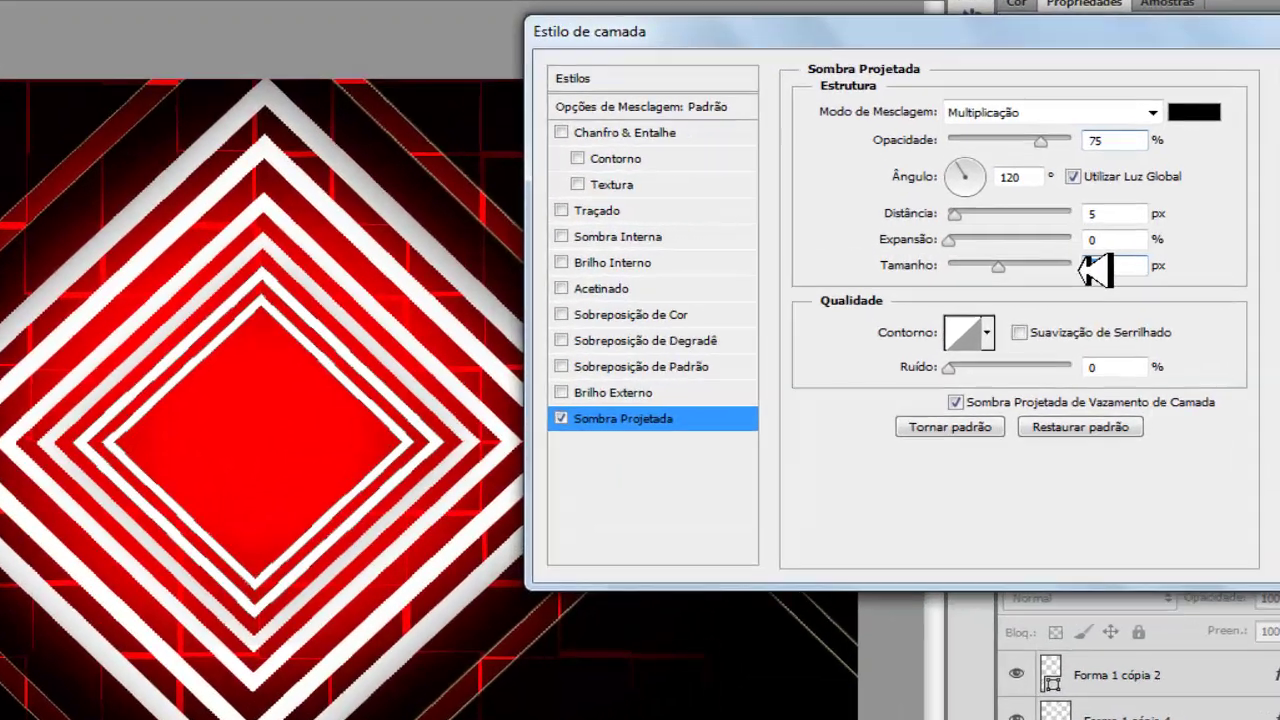
{"action": "key", "text": "BackSpace"}
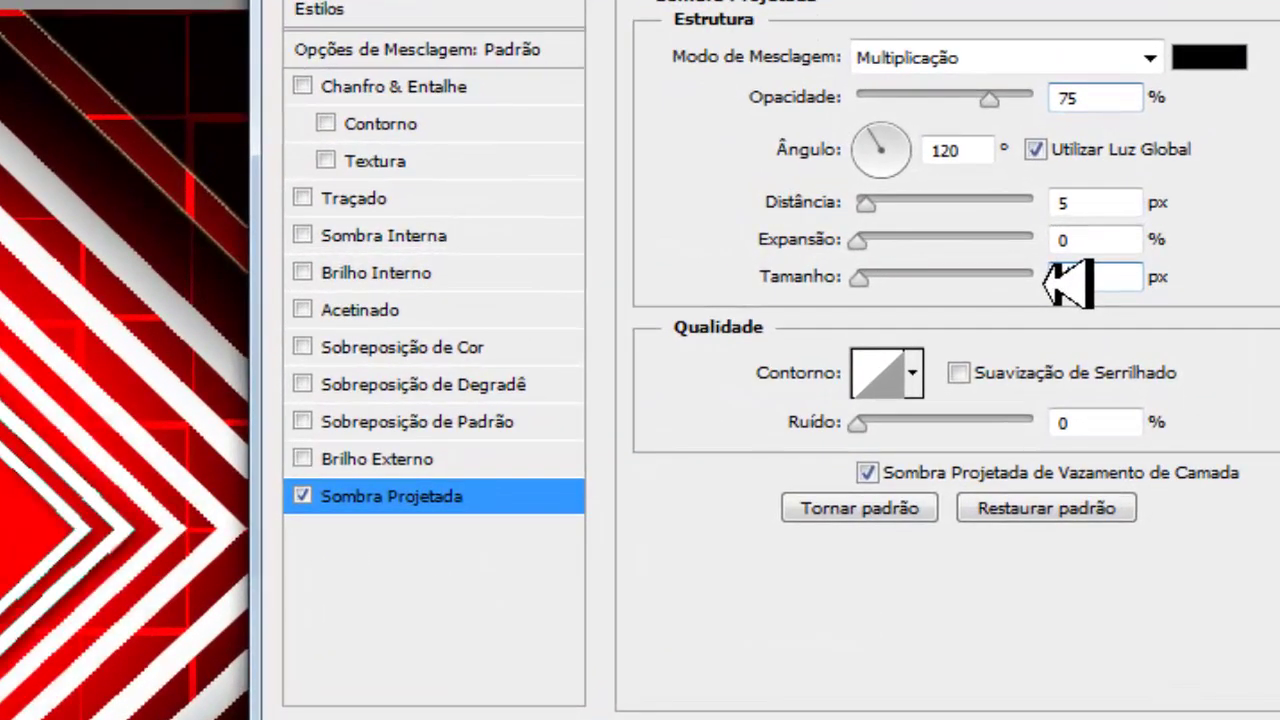
{"action": "type", "text": "135"}
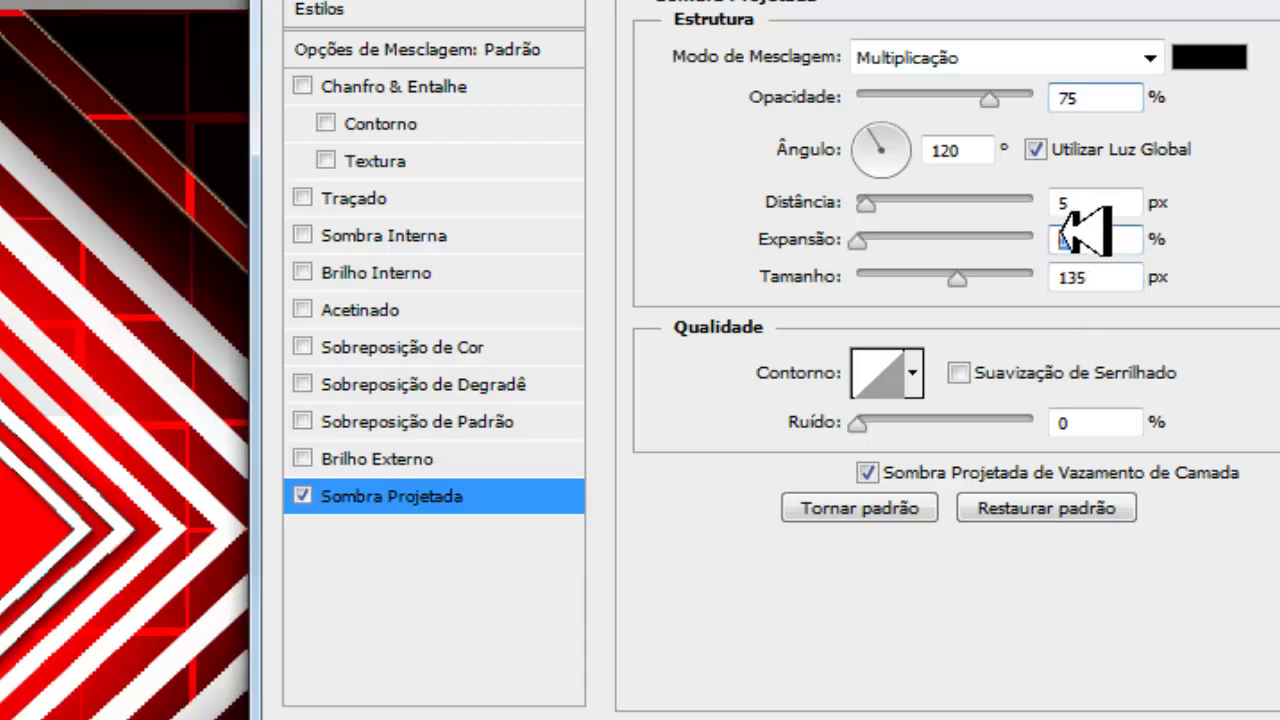
{"action": "type", "text": "35"}
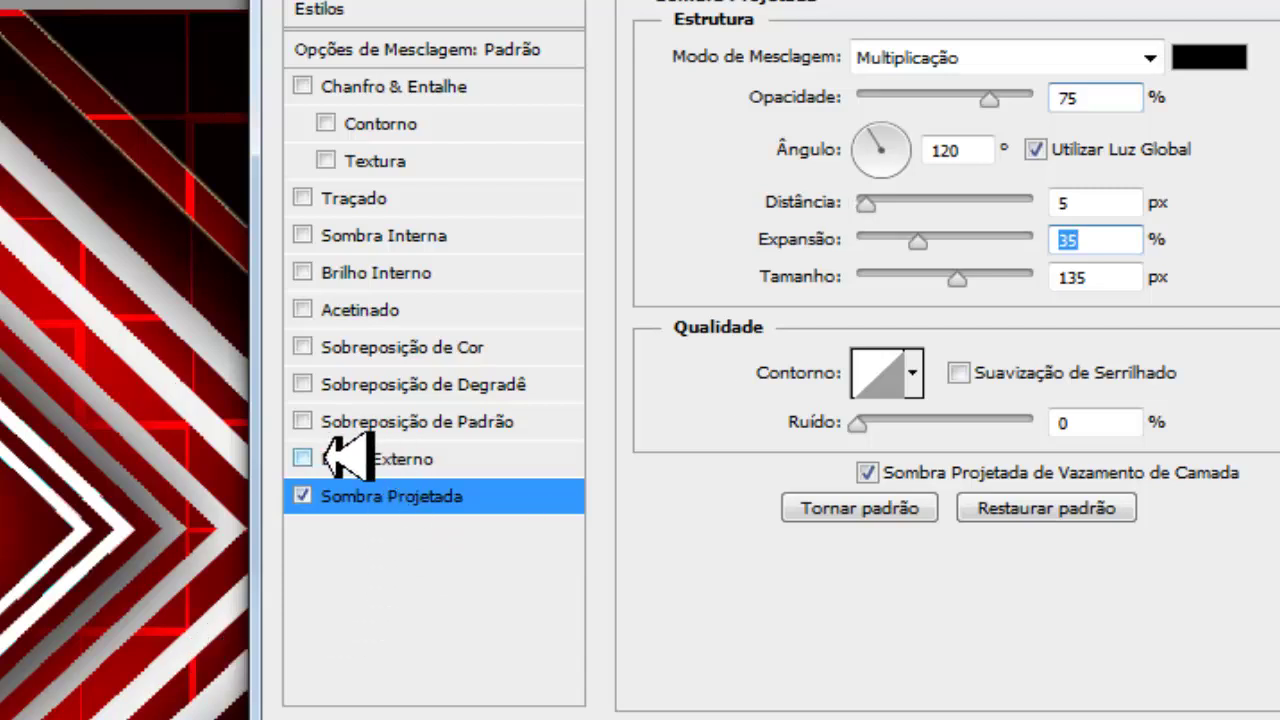
Add a 2 px Brilho Externo outer glow to Forma 1 cópia 5 and apply the layer styles
{"action": "left_click", "coordinate": [360, 458]}
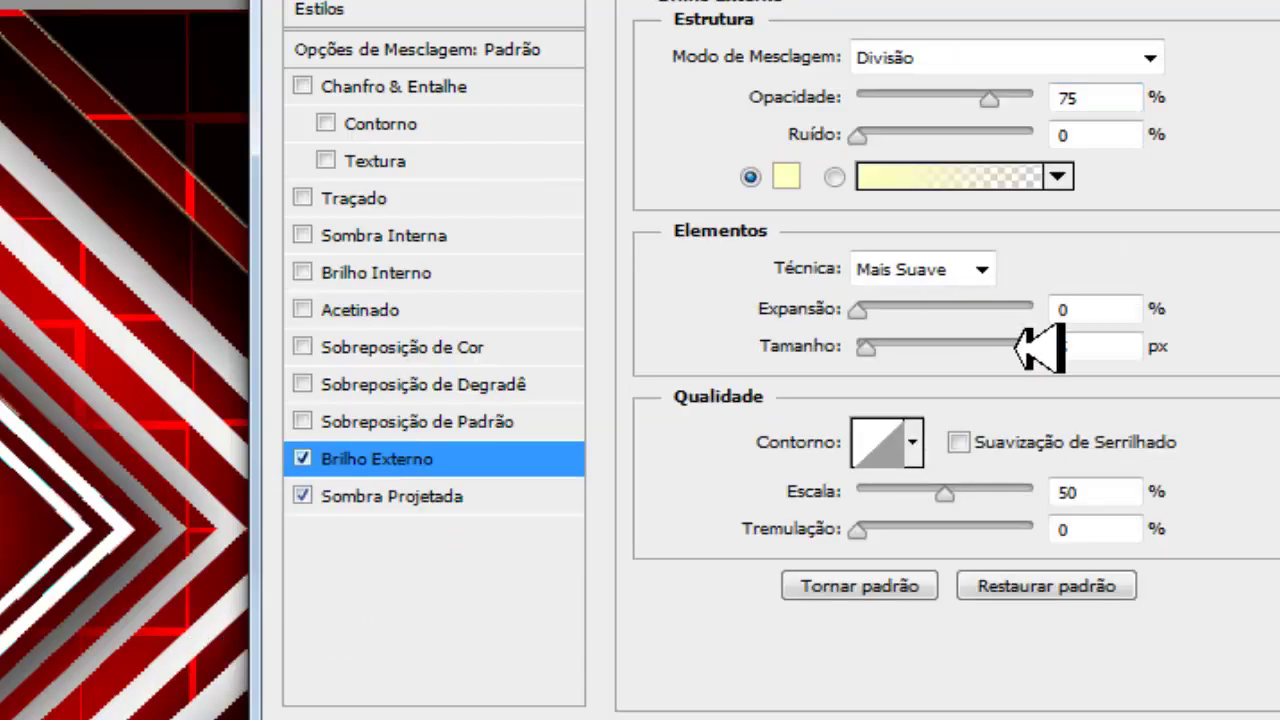
{"action": "left_click", "coordinate": [1055, 345]}
{"action": "key", "text": "Down"}
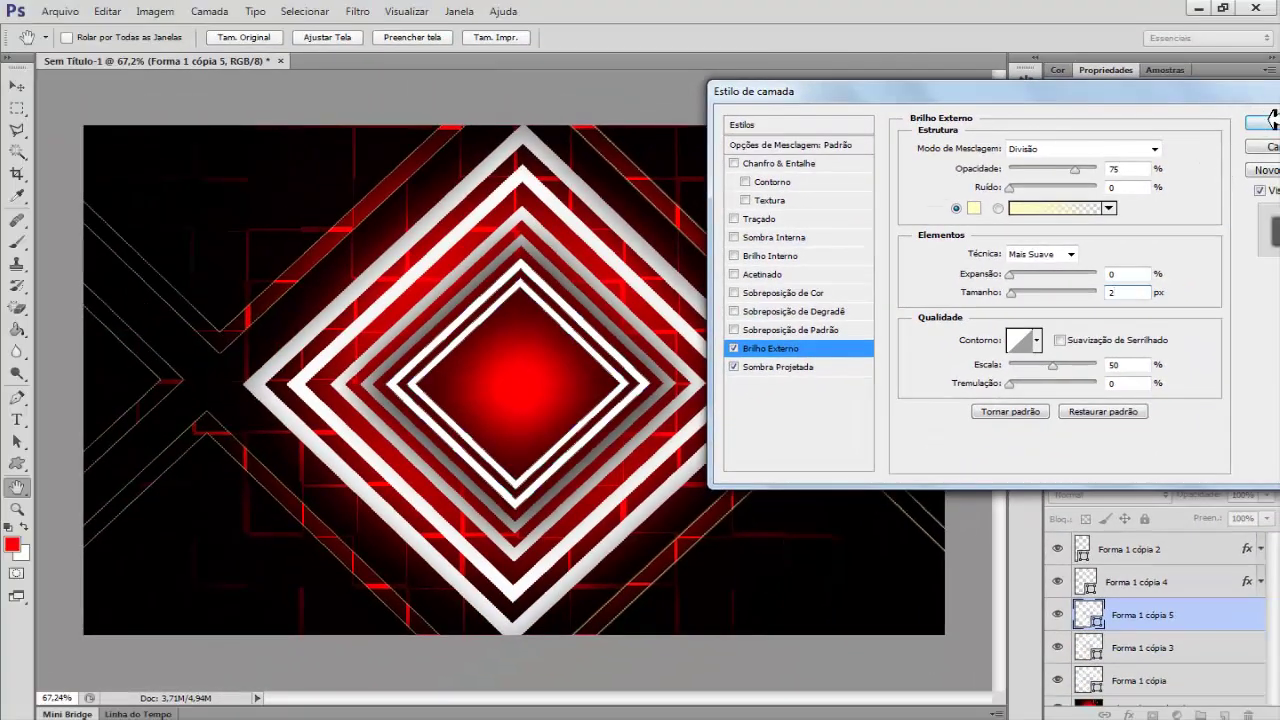
{"action": "left_click", "coordinate": [1268, 121]}
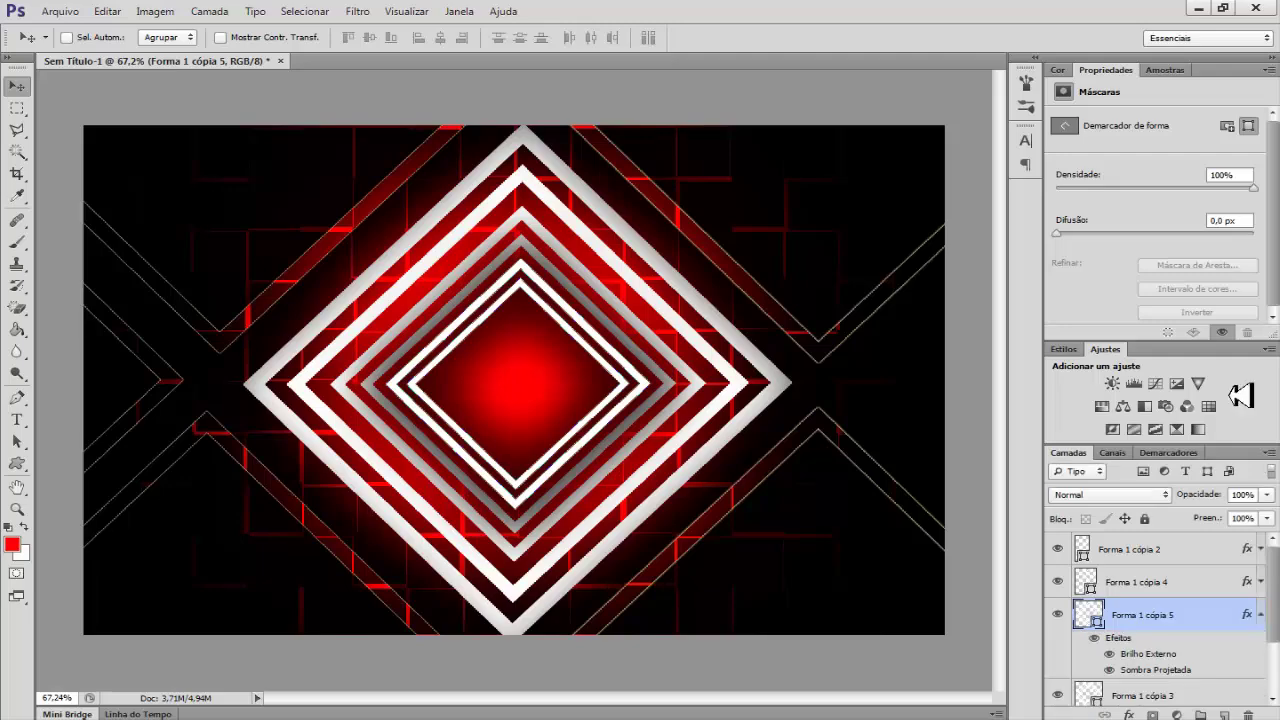
Collapse the effects list of Forma 1 cópia 5 and set the layer's blend mode to Sobrepor
{"action": "left_click", "coordinate": [1258, 617]}
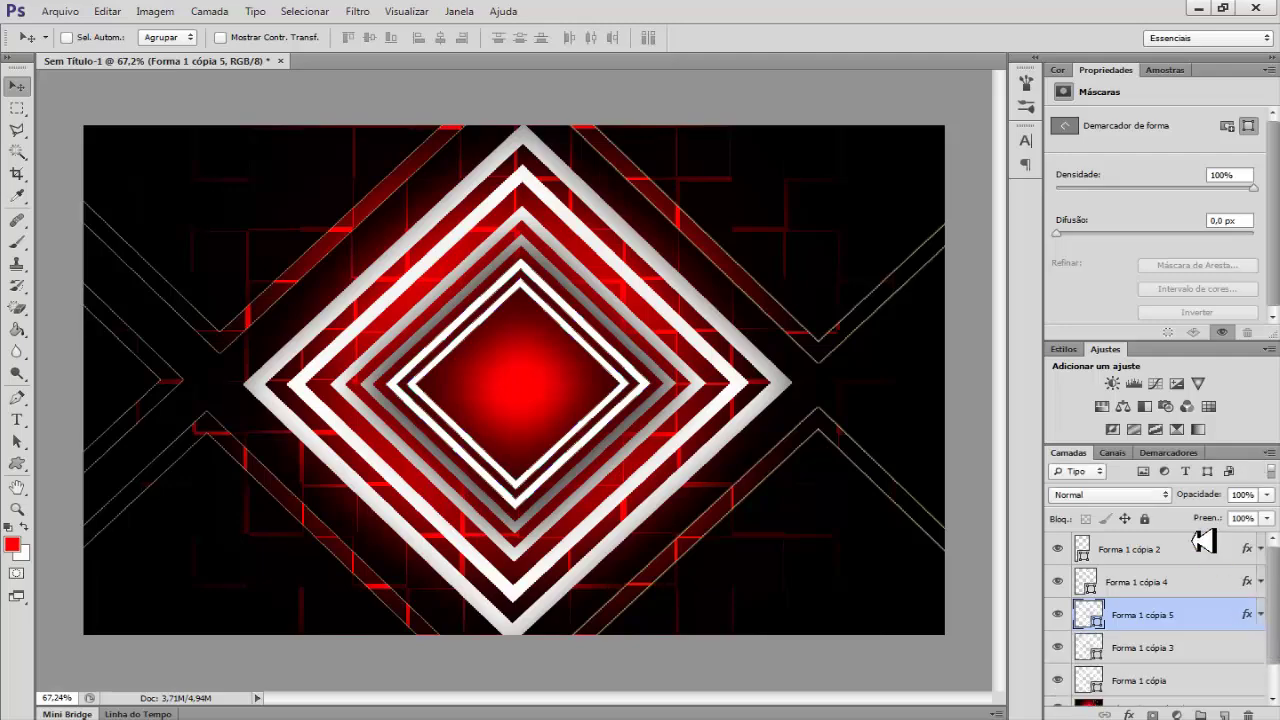
{"action": "left_click", "coordinate": [1172, 497]}
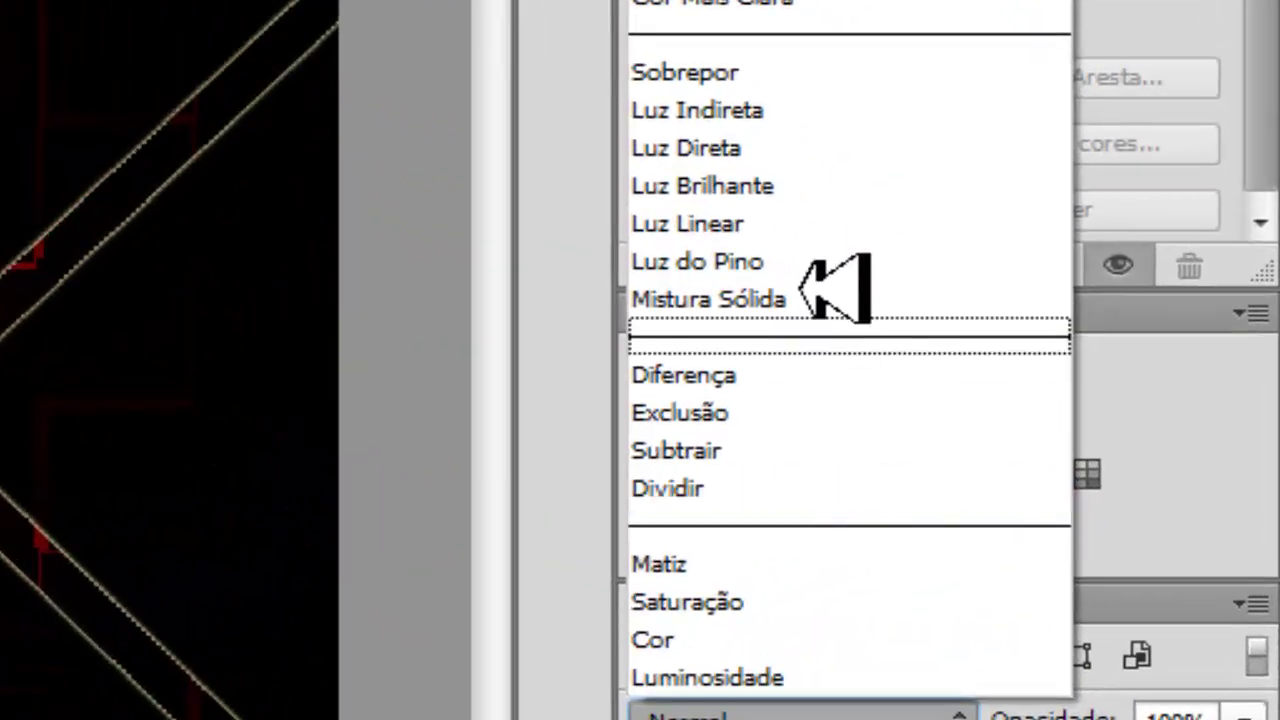
{"action": "left_click", "coordinate": [775, 68]}
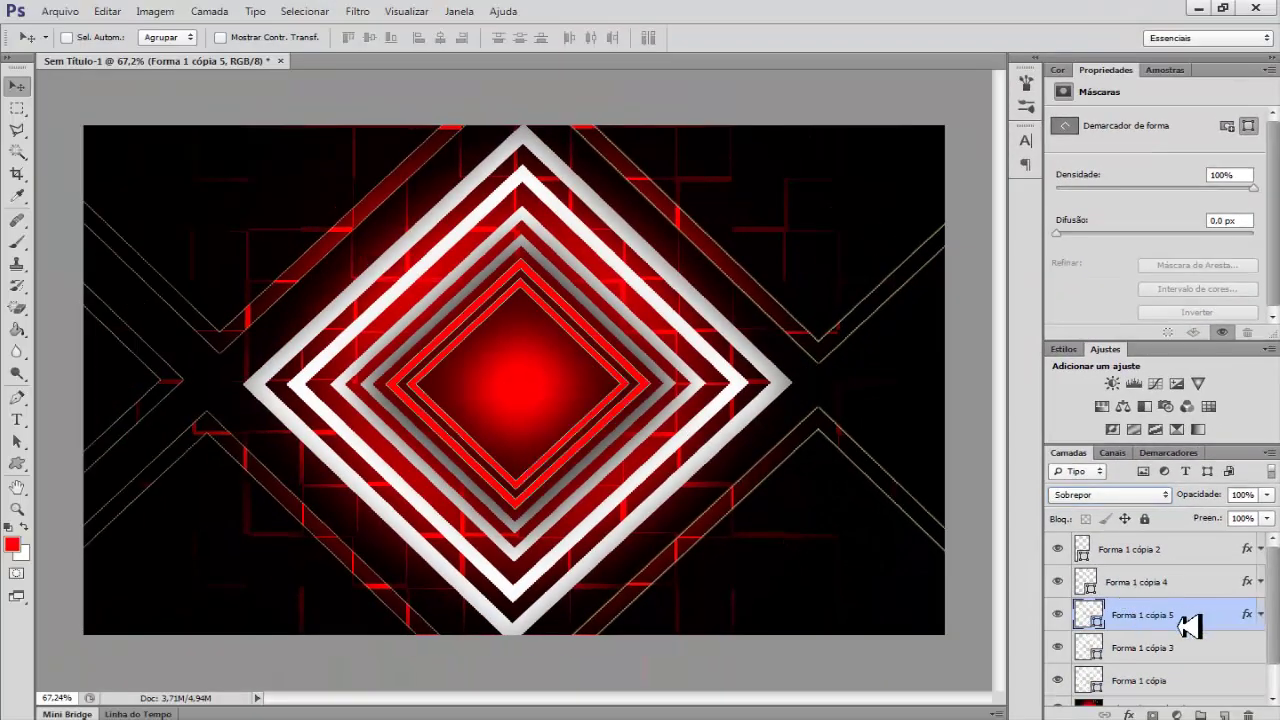
Select the Forma 1 cópia 3 layer and toggle its visibility to check which diamonds it holds
{"action": "left_click", "coordinate": [1155, 649]}
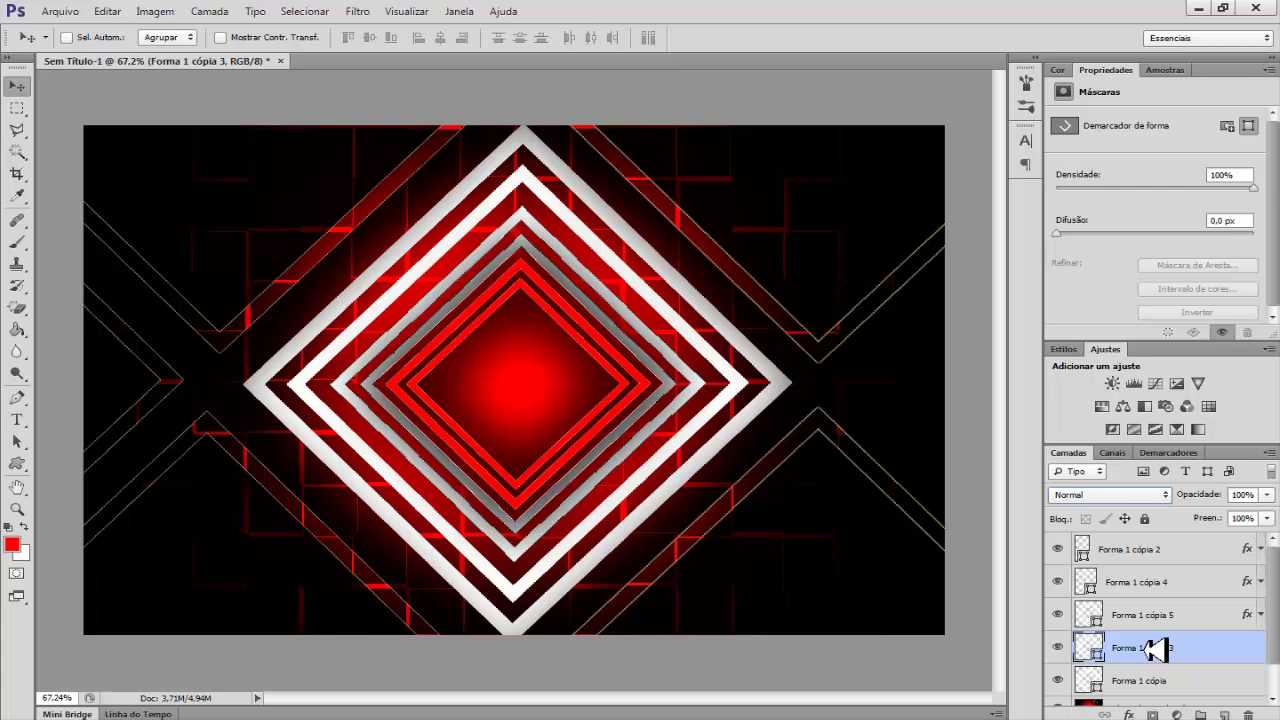
{"action": "left_click", "coordinate": [1068, 646]}
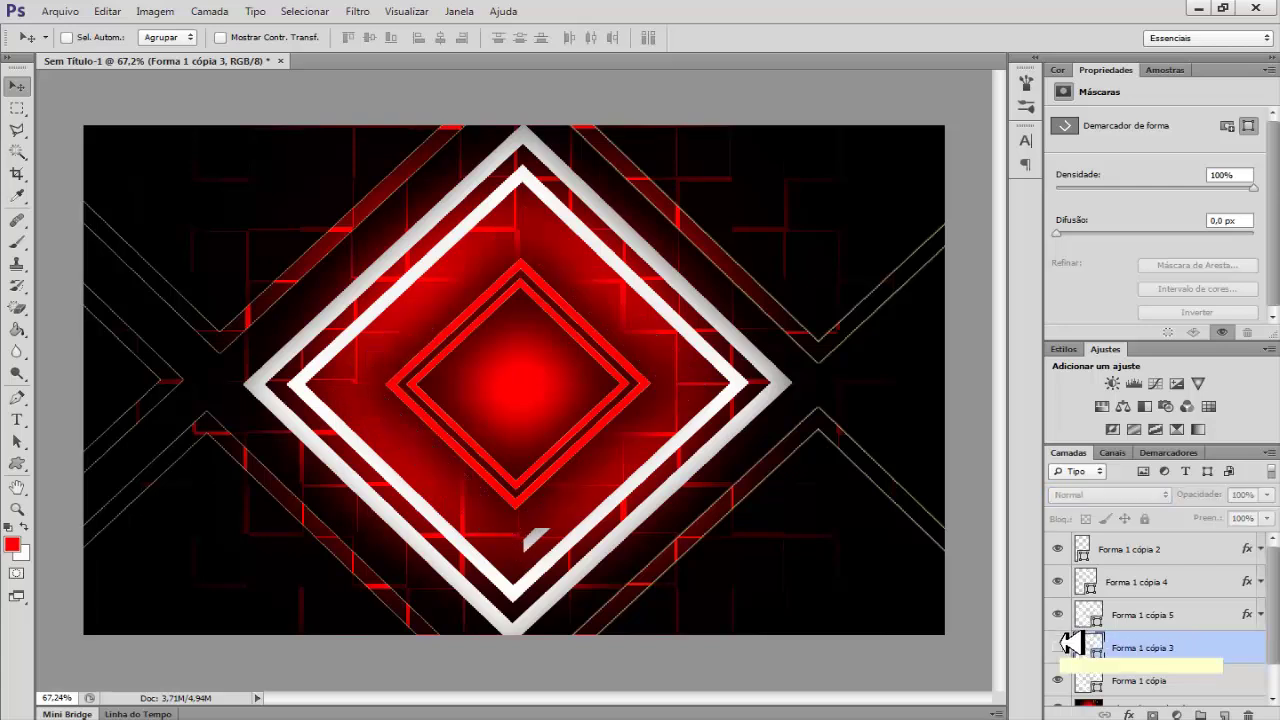
{"action": "left_click", "coordinate": [1062, 646]}
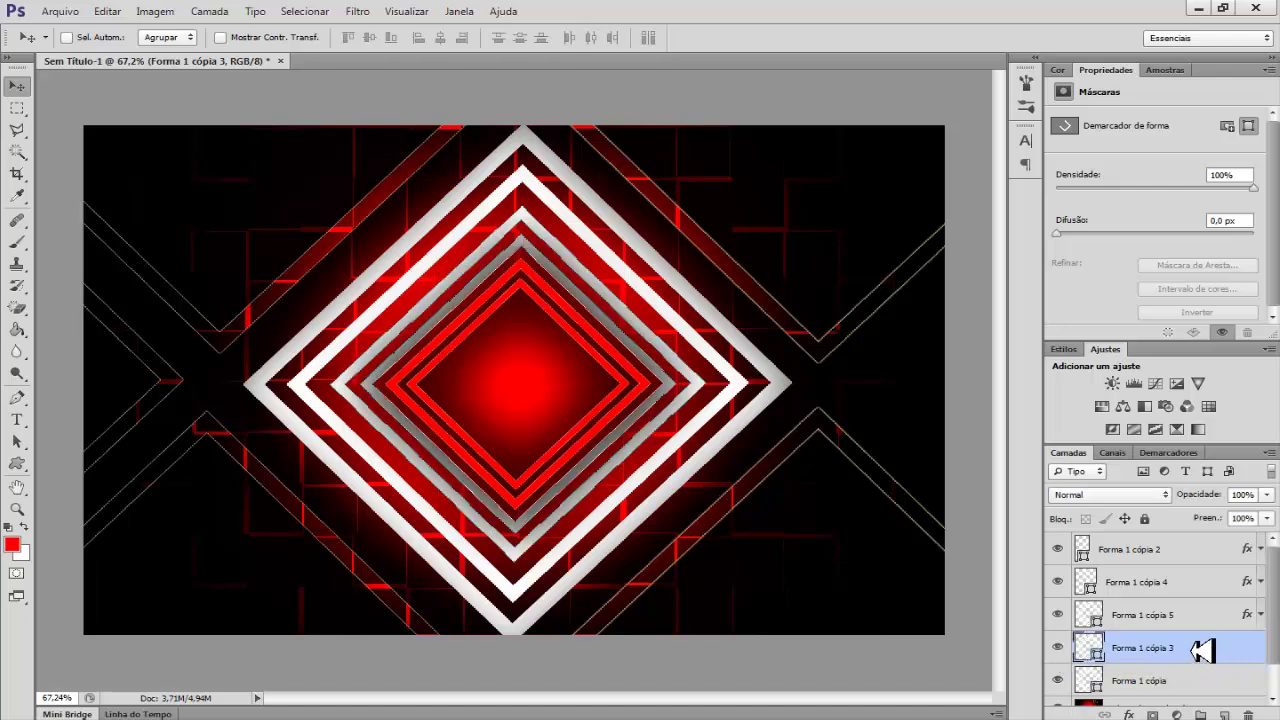
Apply a Sombra Projetada drop shadow with 135 px size and 35% spread to the Forma 1 cópia 3 layer
{"action": "right_click", "coordinate": [1201, 650]}
{"action": "left_click", "coordinate": [1083, 79]}
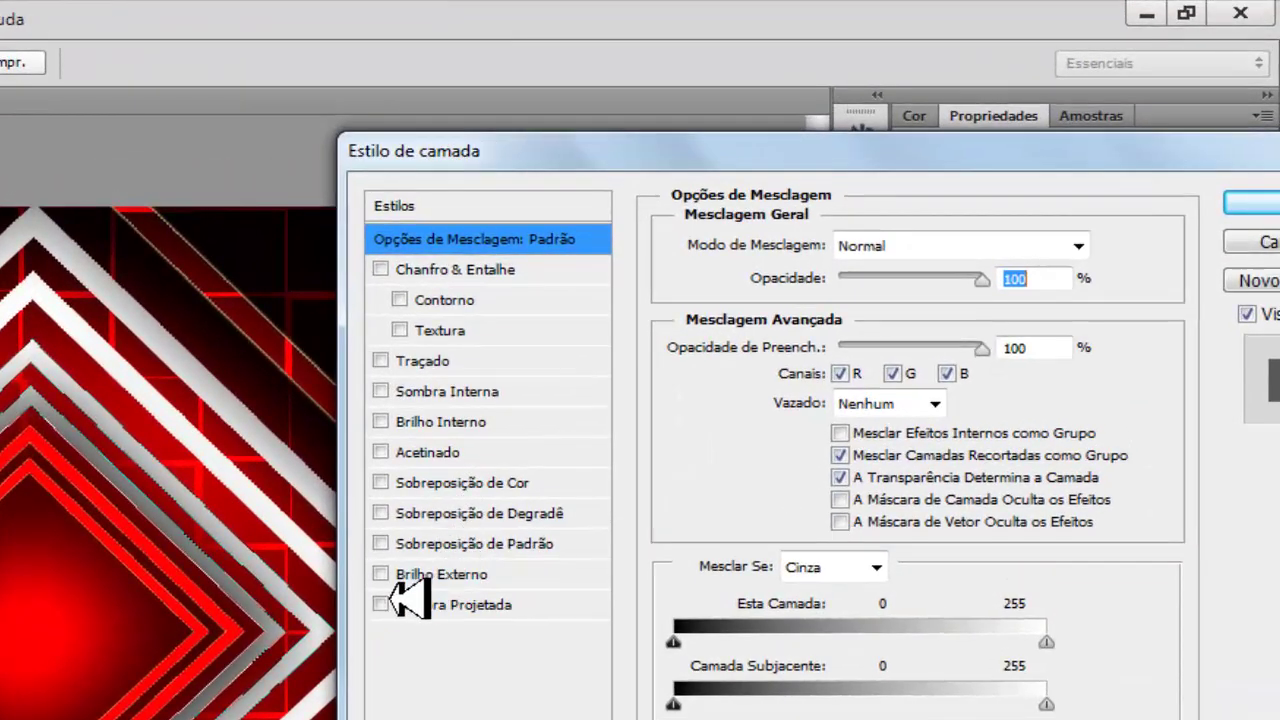
{"action": "left_click", "coordinate": [382, 604]}
{"action": "left_click", "coordinate": [445, 604]}
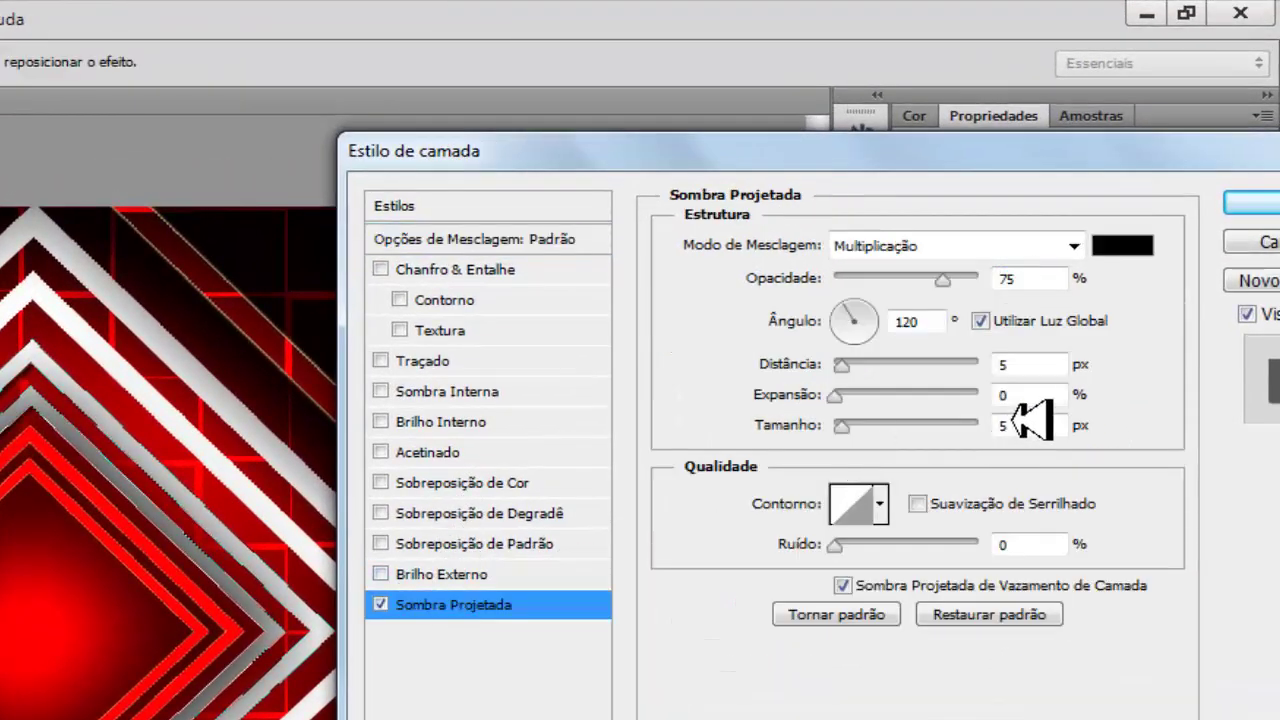
{"action": "left_click", "coordinate": [1010, 424]}
{"action": "key", "text": "BackSpace"}
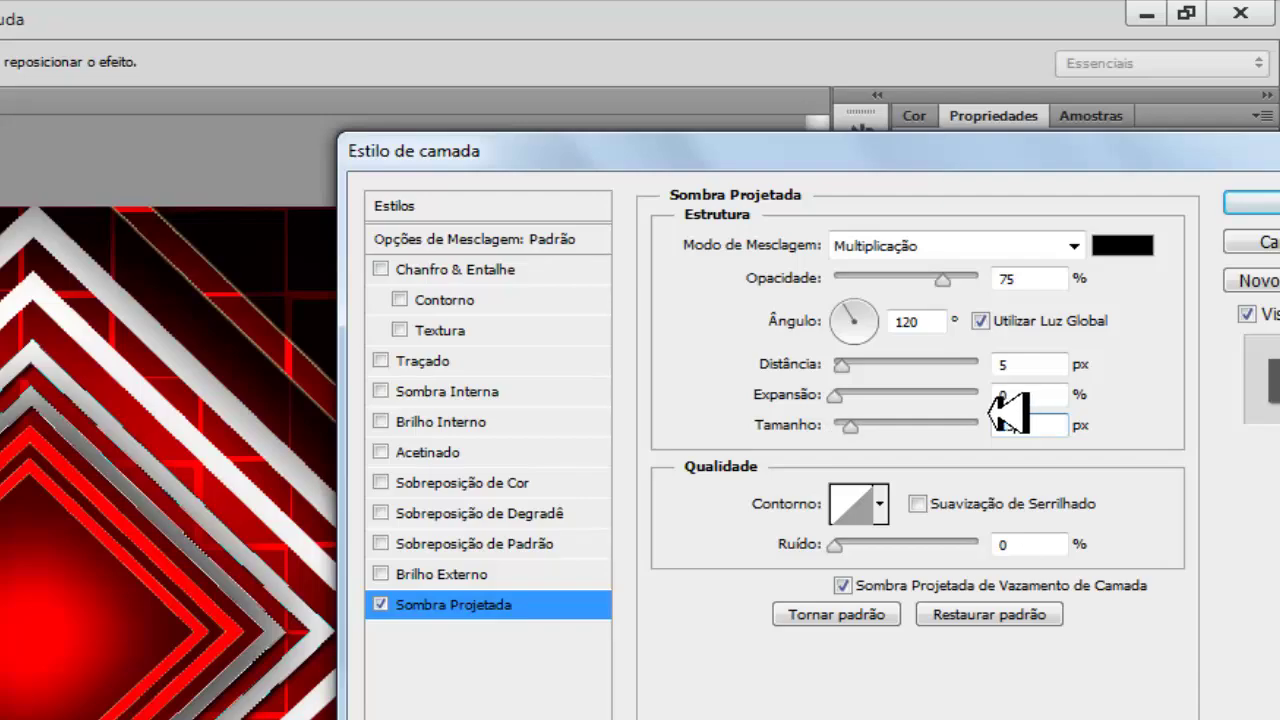
{"action": "type", "text": "135"}
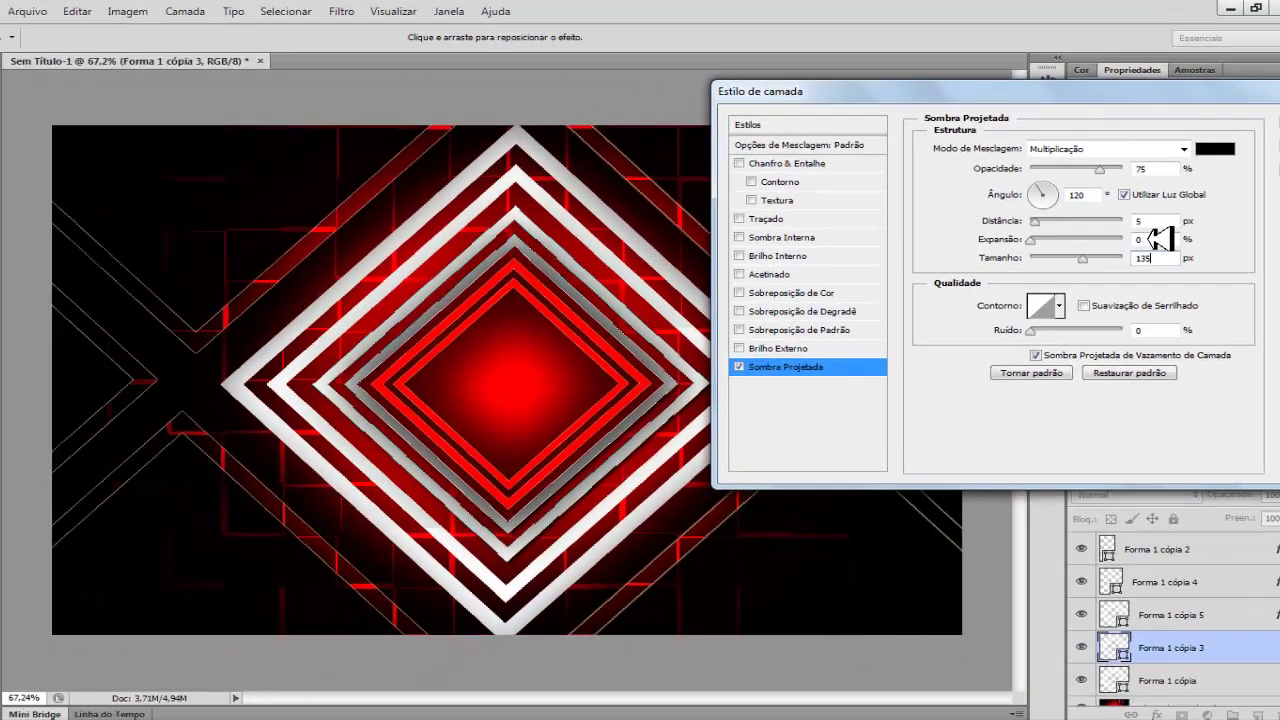
{"action": "left_click", "coordinate": [1158, 239]}
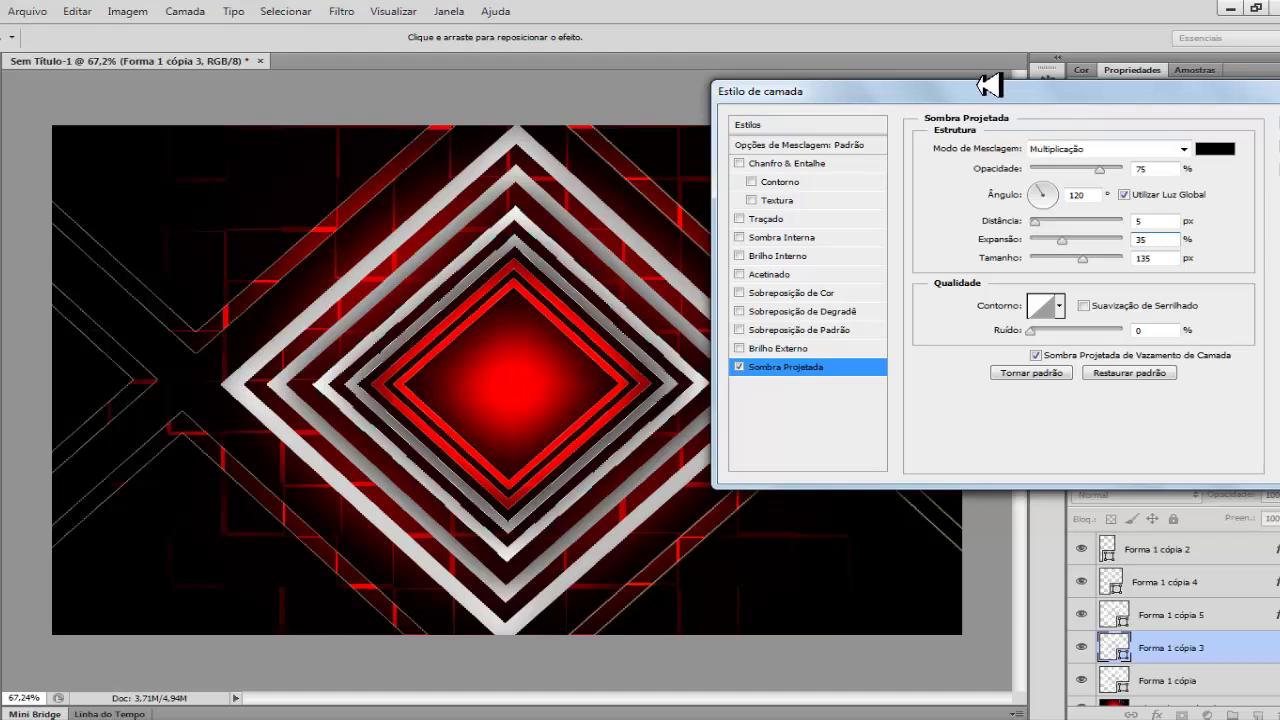
{"action": "left_click_drag", "start_coordinate": [990, 86], "coordinate": [914, 126]}
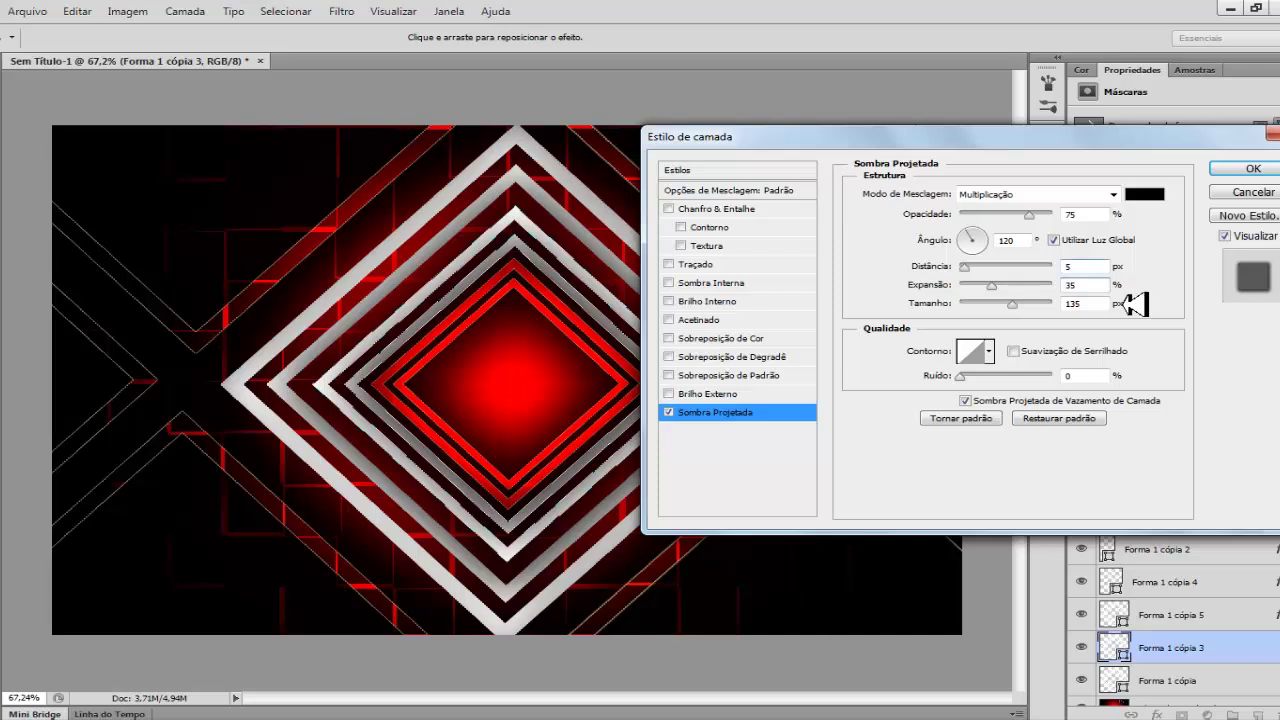
{"action": "left_click", "coordinate": [1262, 166]}
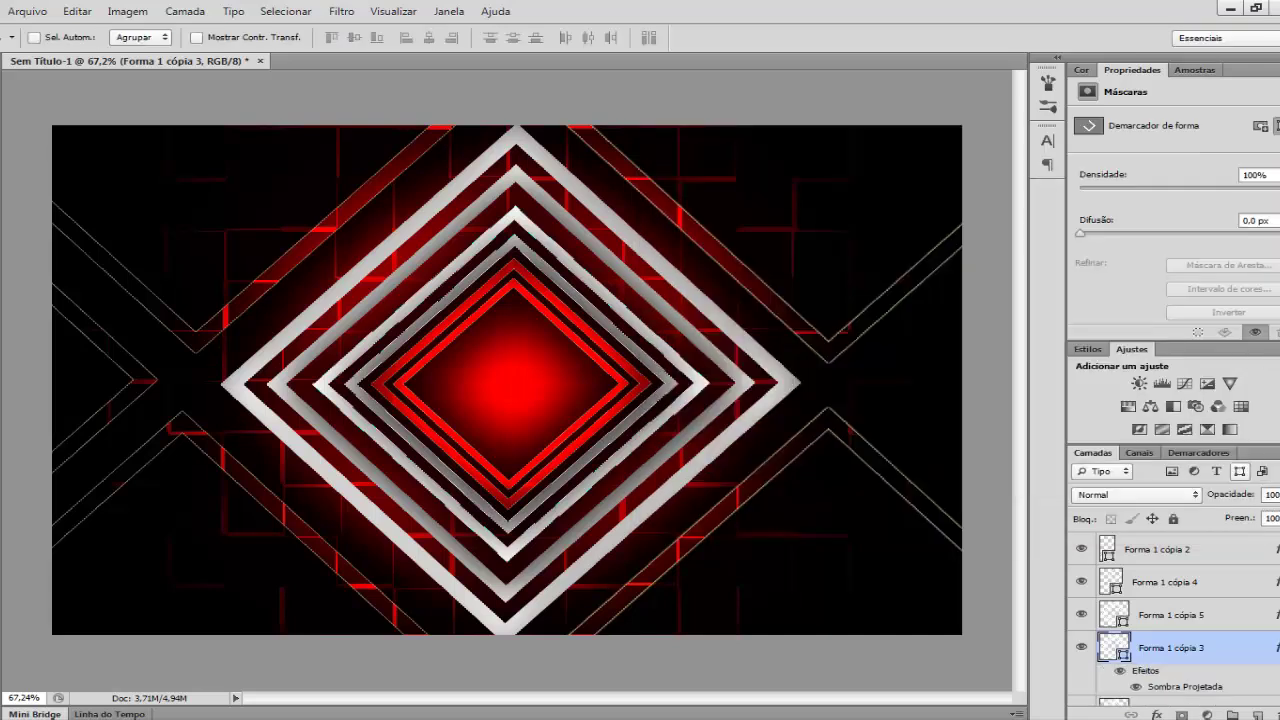
Collapse Forma 1 cópia 3's effects, set its blend mode to Sobrepor, and select the background copy to view the result
{"action": "left_click", "coordinate": [1277, 648]}
{"action": "left_click", "coordinate": [1187, 495]}
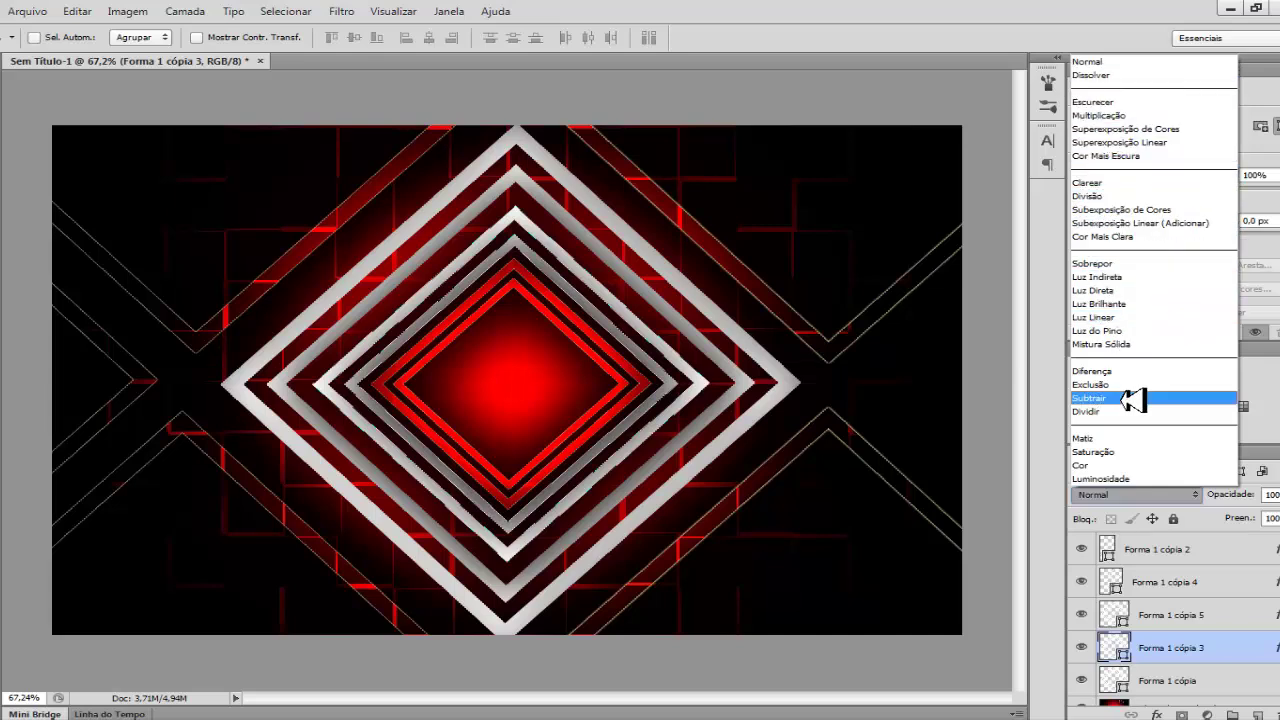
{"action": "left_click", "coordinate": [1105, 265]}
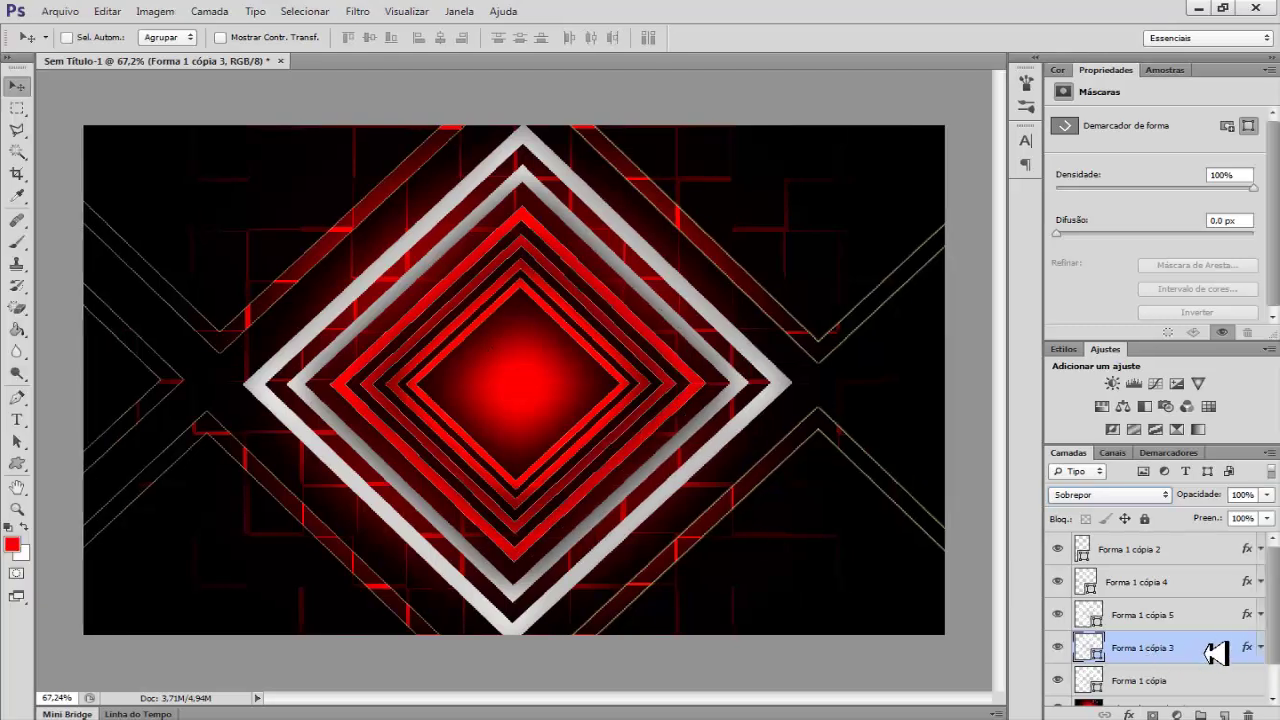
{"action": "left_click", "coordinate": [1127, 702]}
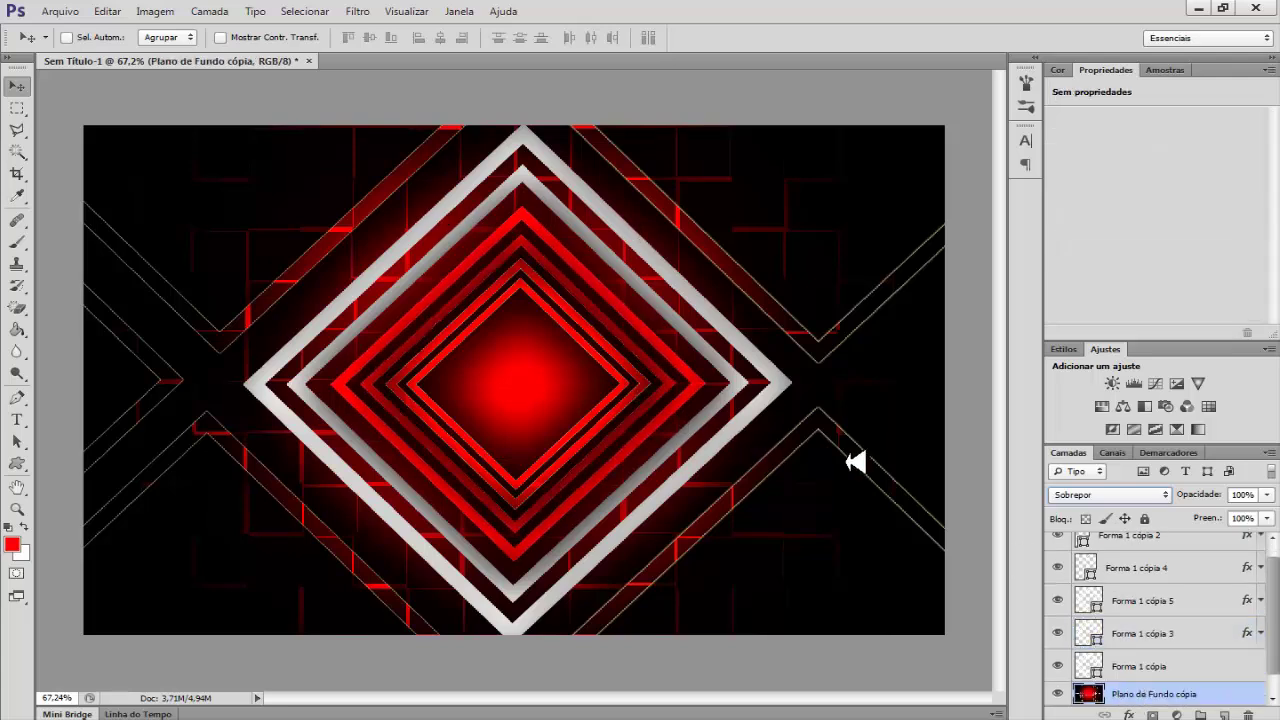
Select the Forma 1 cópia 5 layer again and toggle its visibility to compare its diamonds with the neighbouring ones
{"action": "left_click", "coordinate": [1197, 602]}
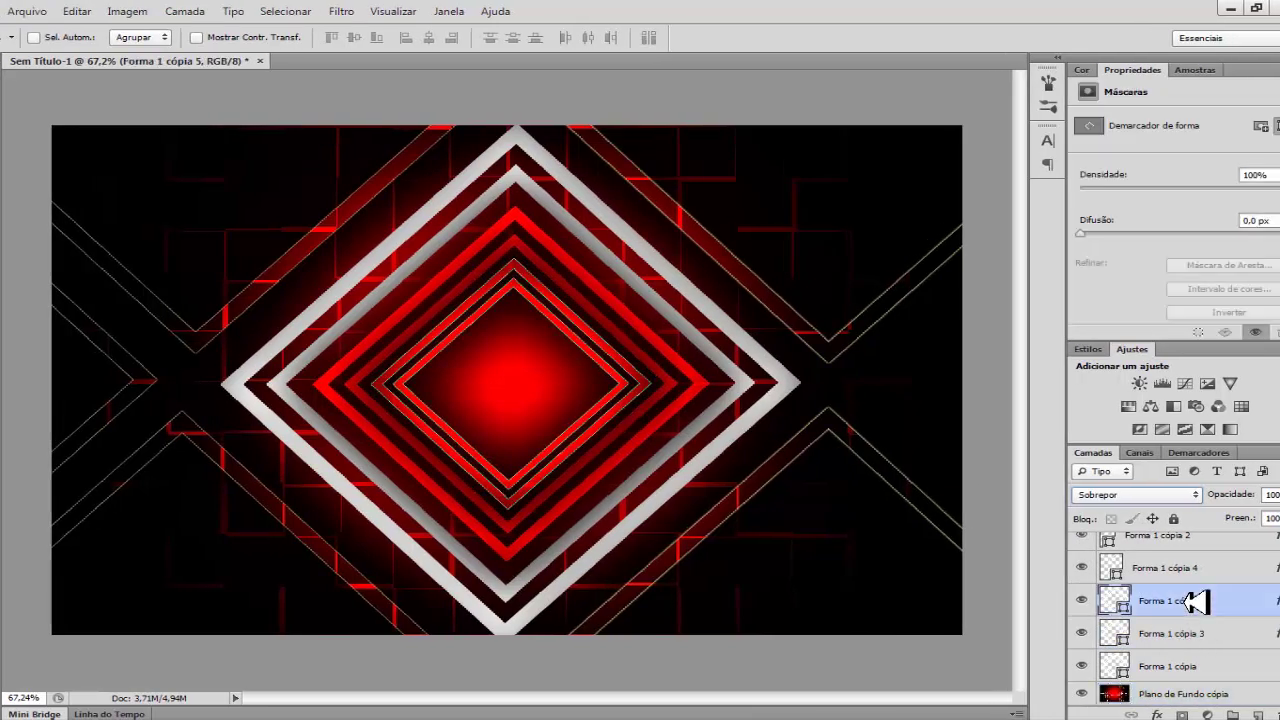
{"action": "left_click", "coordinate": [1086, 601]}
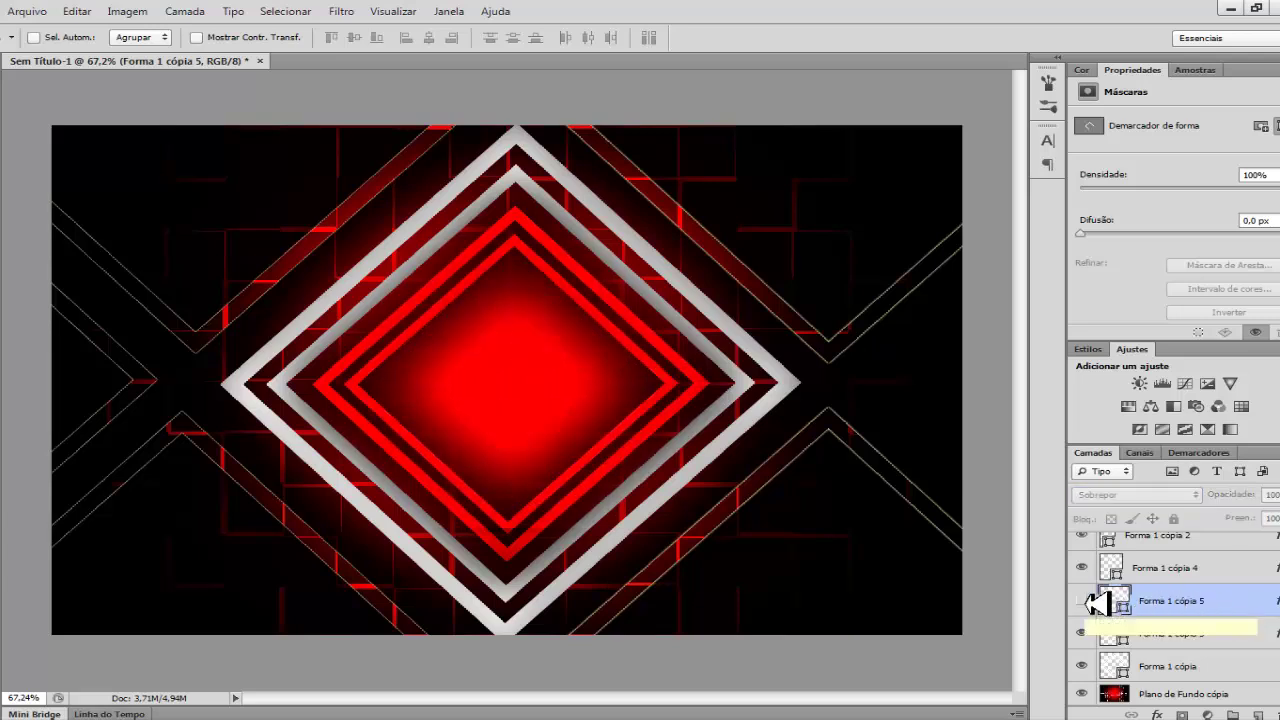
{"action": "left_click", "coordinate": [1083, 601]}
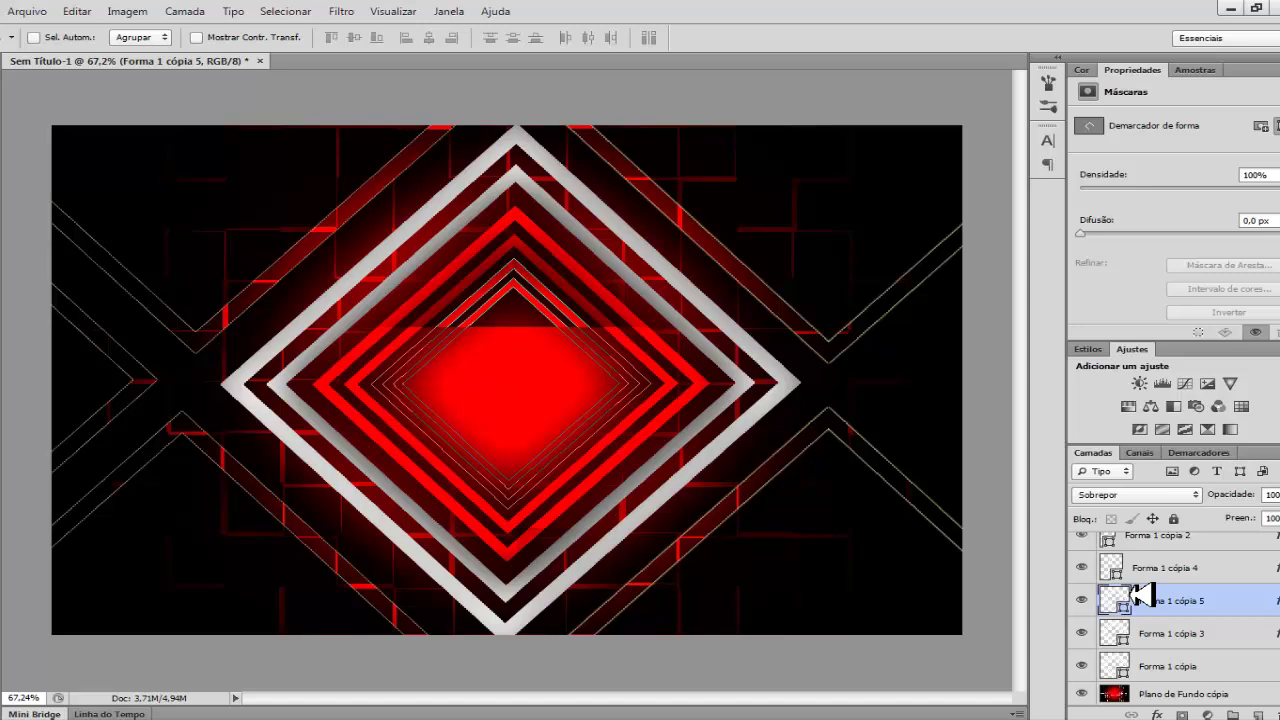
Add a Brilho Externo outer glow with a 5 px size to the Forma 1 cópia 3 layer and collapse its effects
{"action": "left_click", "coordinate": [1162, 633]}
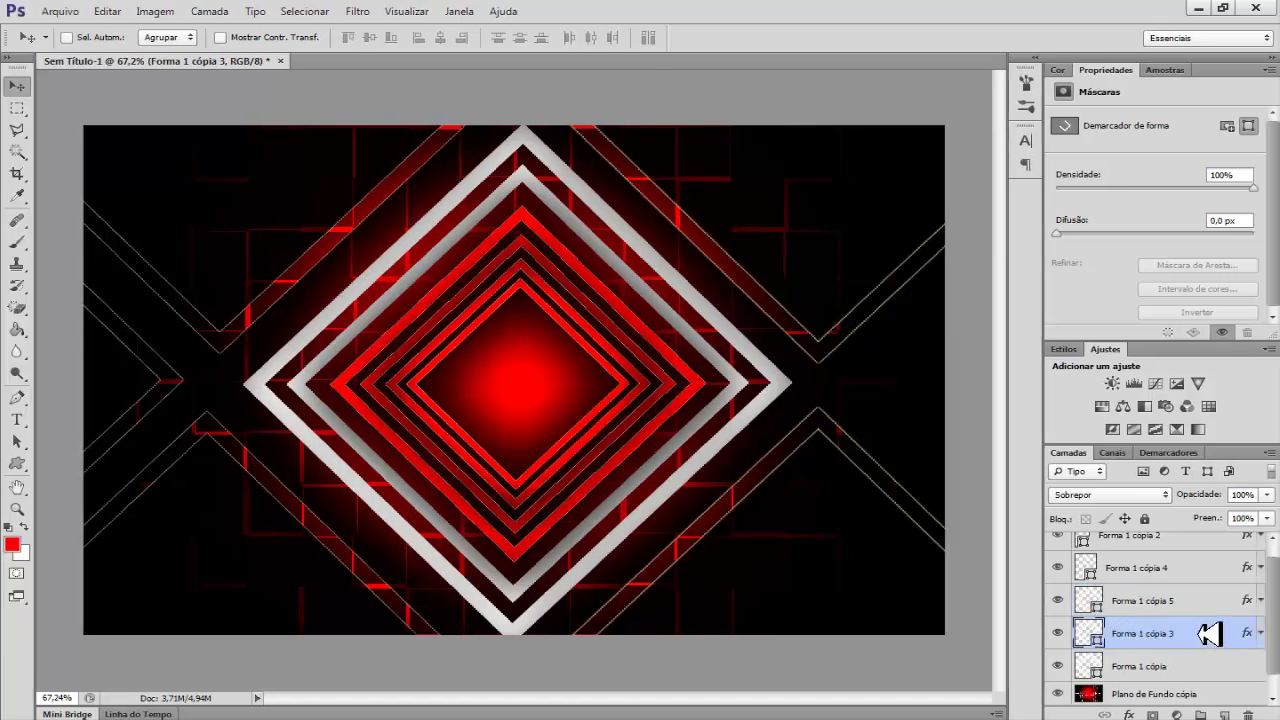
{"action": "right_click", "coordinate": [1210, 633]}
{"action": "left_click", "coordinate": [1110, 55]}
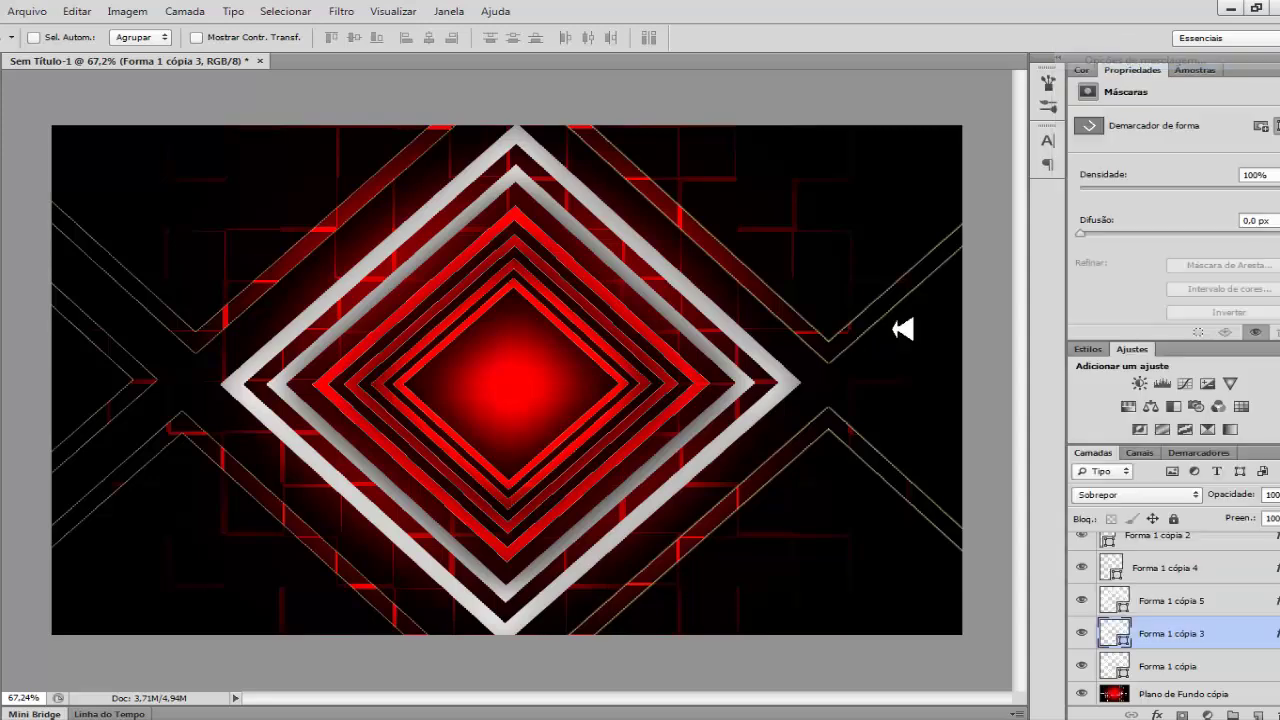
{"action": "left_click", "coordinate": [695, 393]}
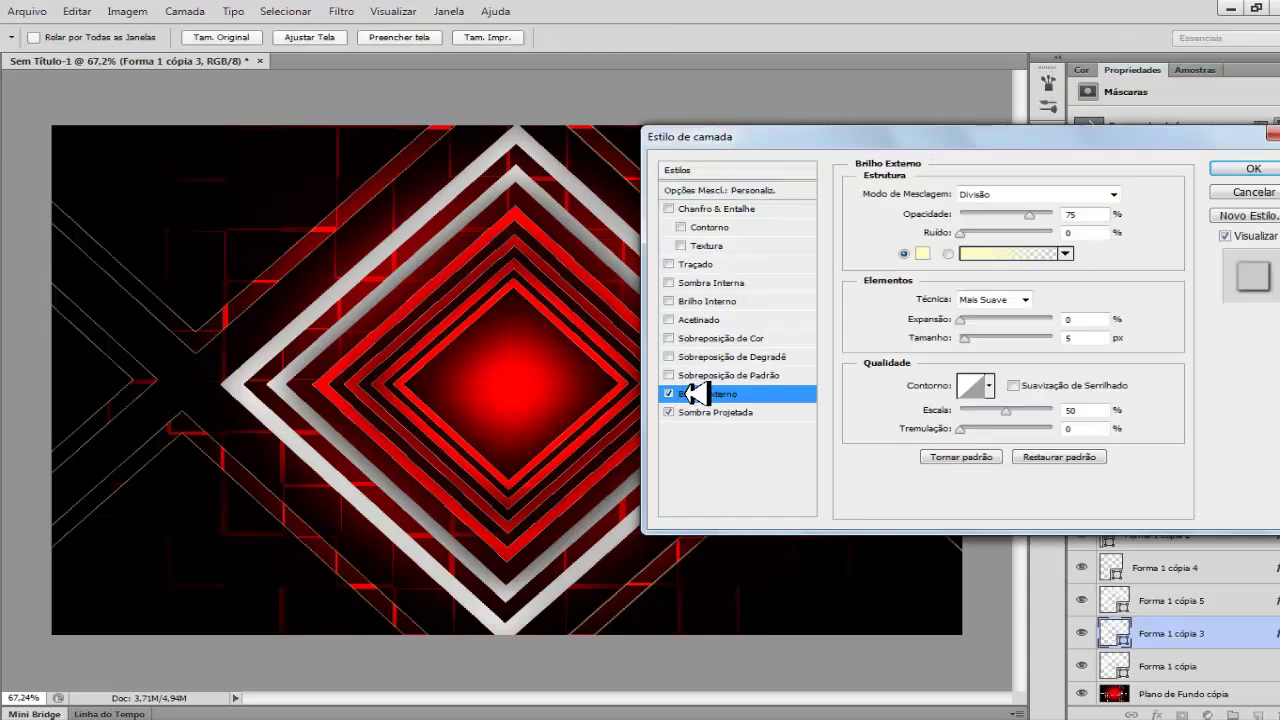
{"action": "left_click", "coordinate": [1075, 337]}
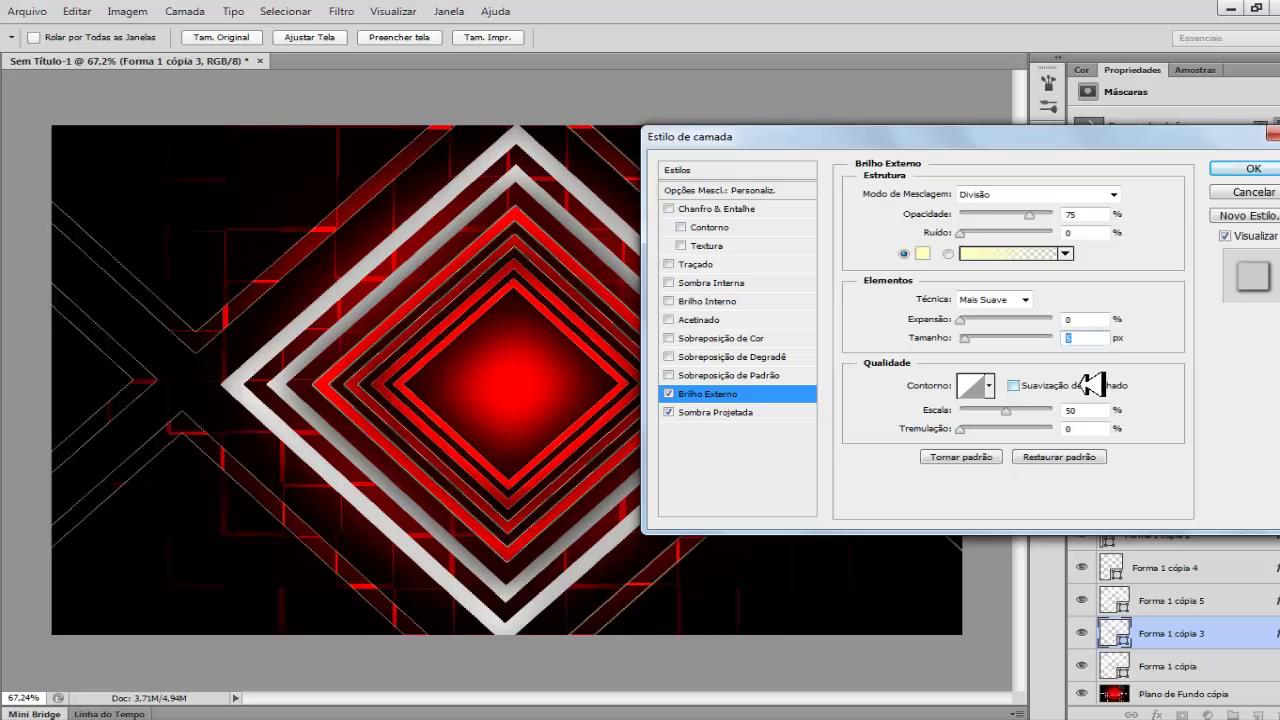
{"action": "left_click", "coordinate": [1255, 170]}
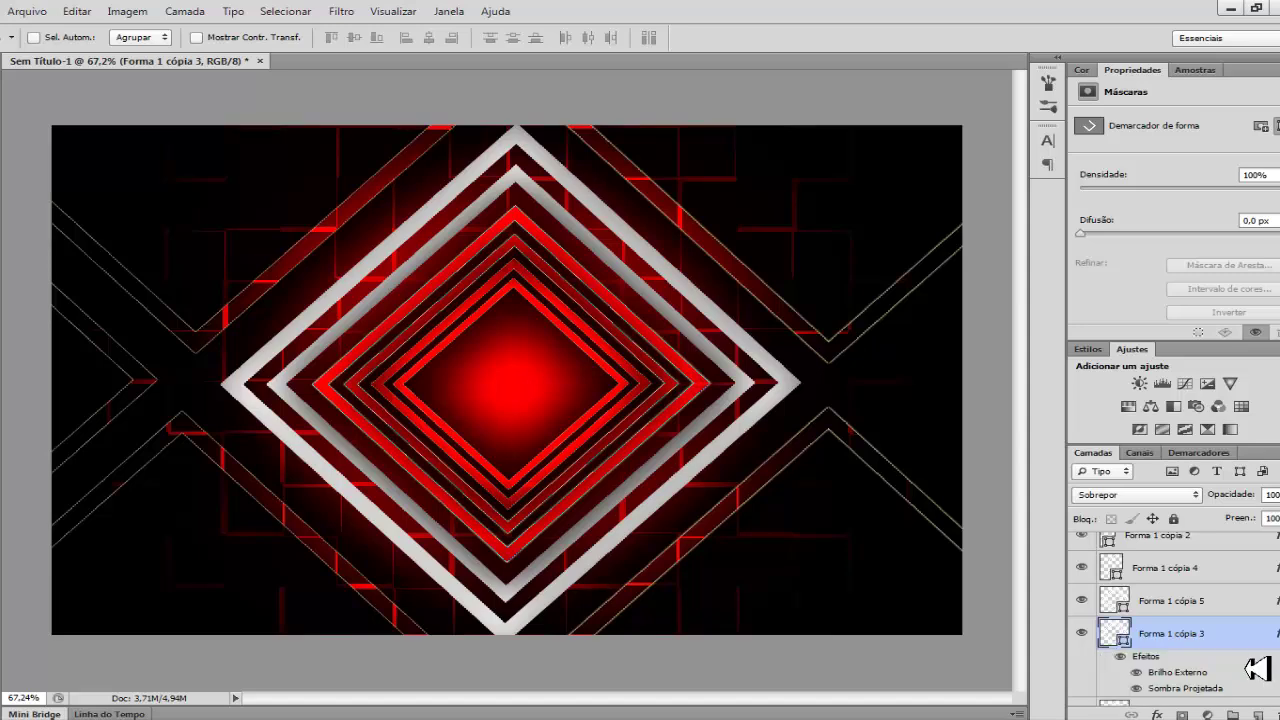
{"action": "left_click", "coordinate": [1220, 692]}
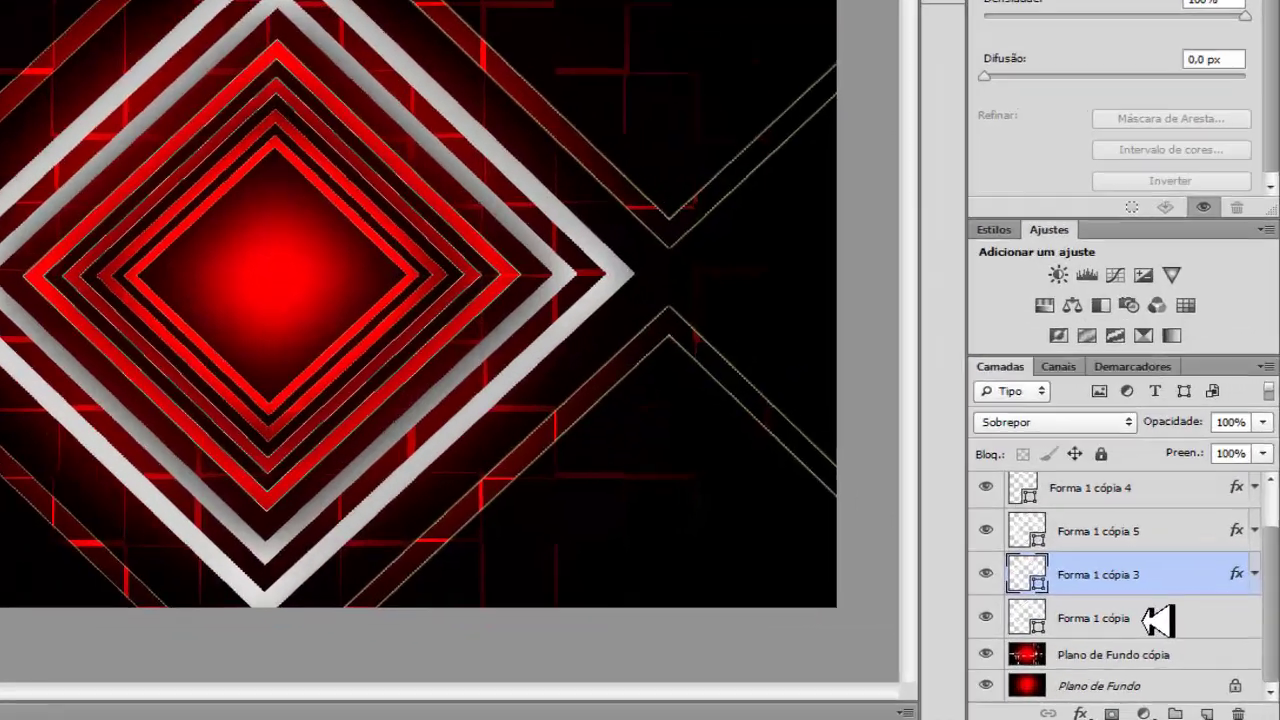
Select the Forma 1 cópia layer and toggle its visibility to check which diamonds it holds
{"action": "left_click", "coordinate": [1088, 642]}
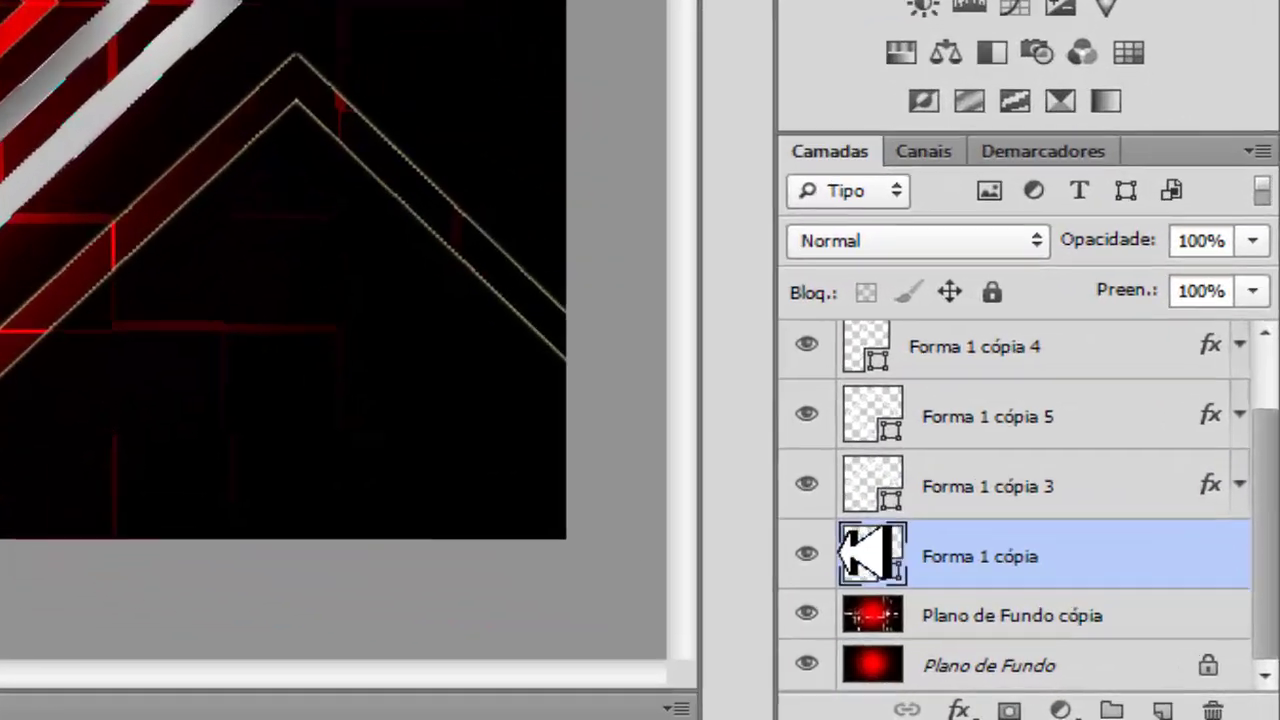
{"action": "left_click", "coordinate": [1058, 642]}
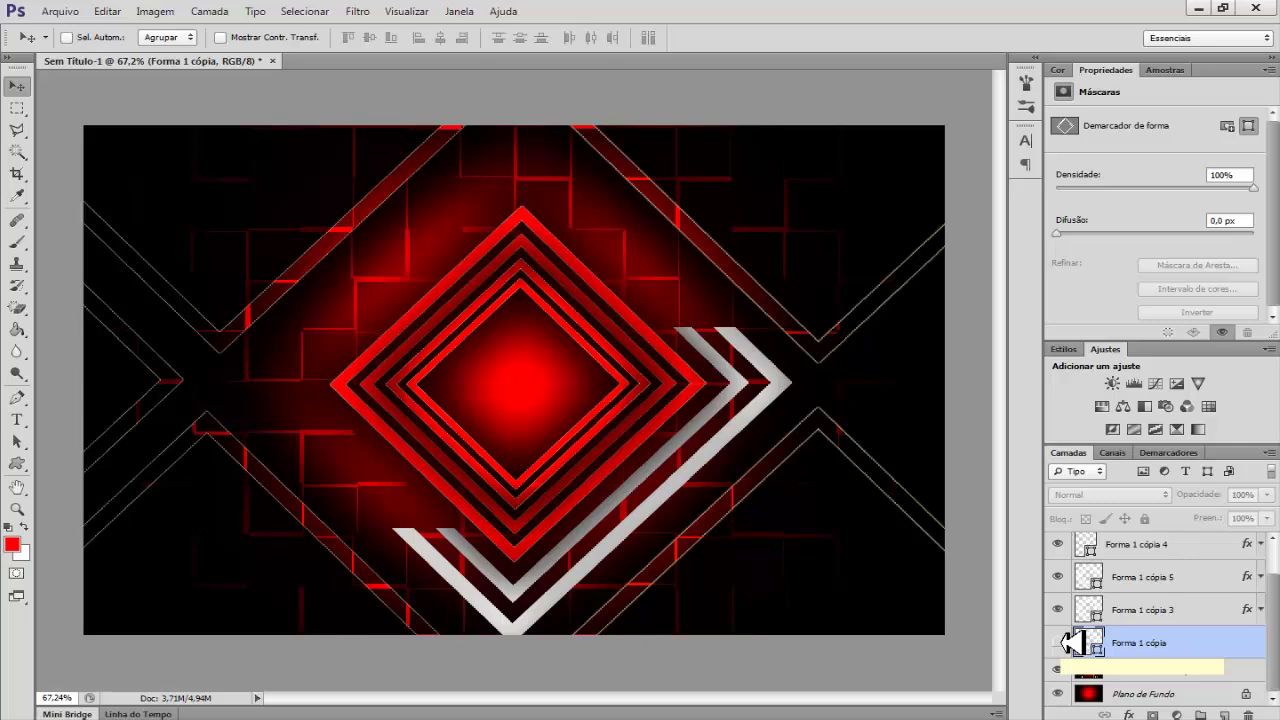
{"action": "left_click", "coordinate": [1058, 642]}
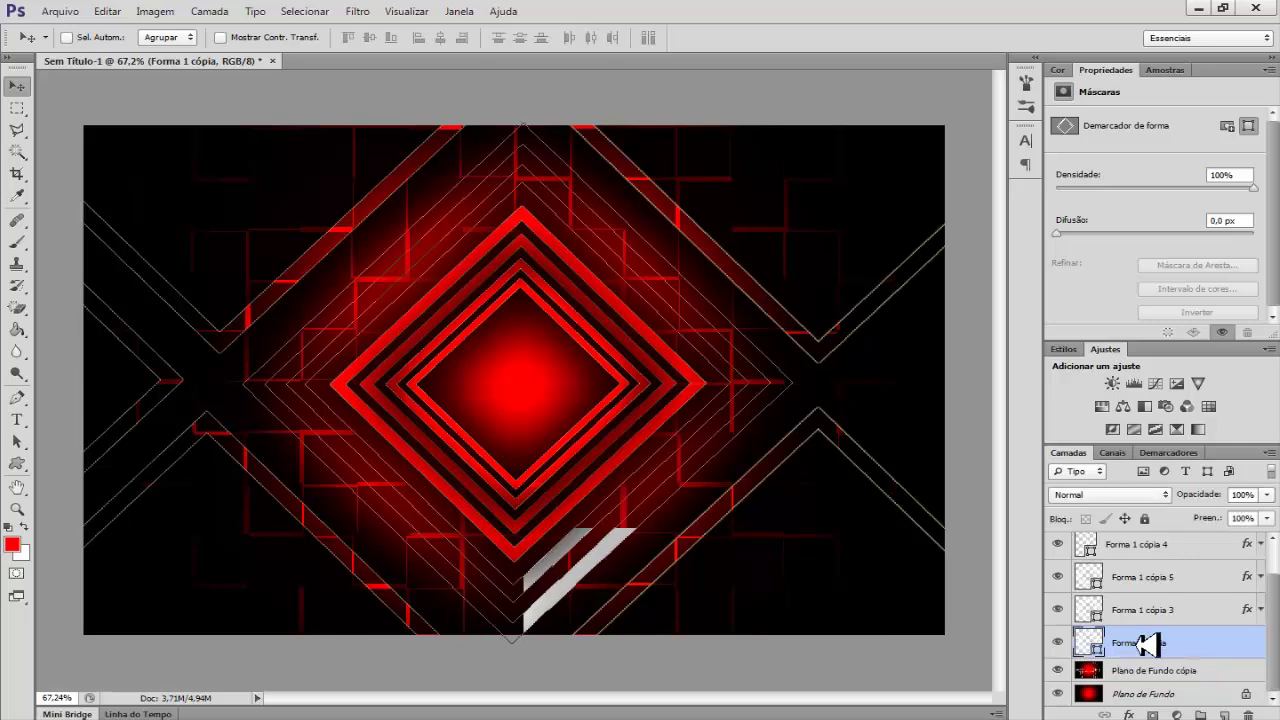
Enable Brilho Externo and a Sombra Projetada drop shadow with 135 px size and 35% spread on the Forma 1 cópia layer
{"action": "right_click", "coordinate": [1228, 648]}
{"action": "left_click", "coordinate": [1150, 77]}
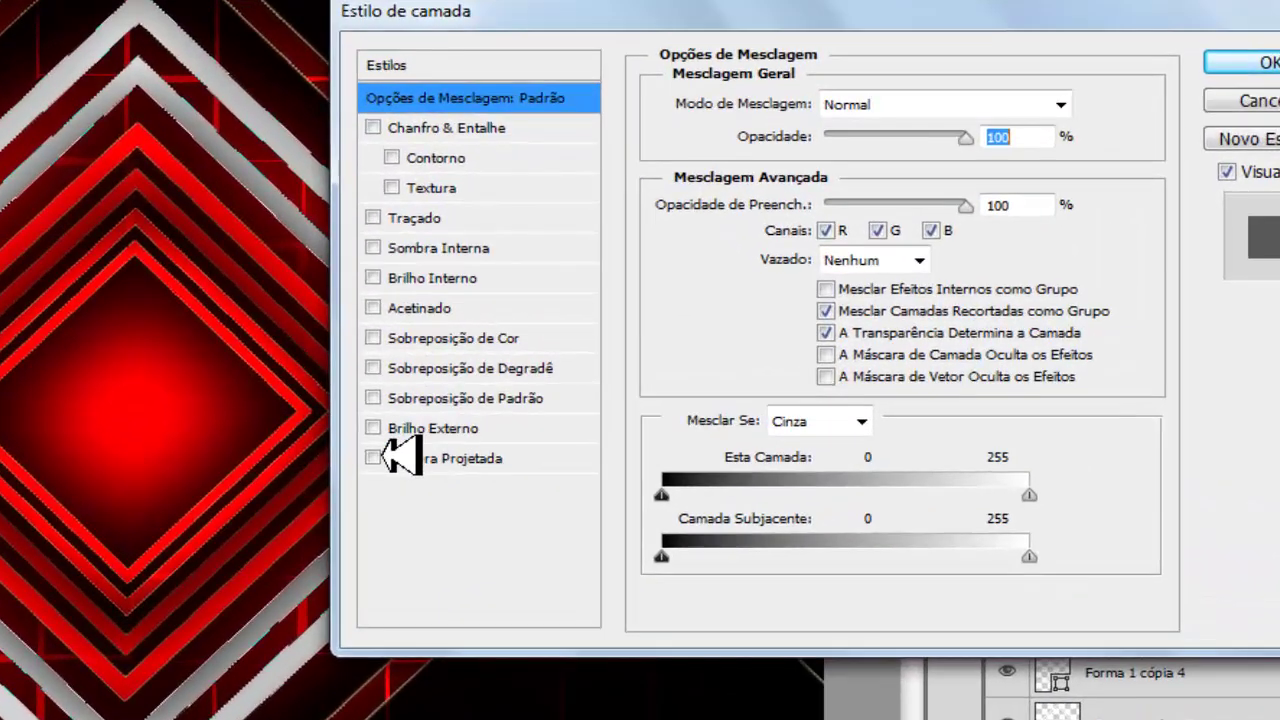
{"action": "left_click", "coordinate": [451, 446]}
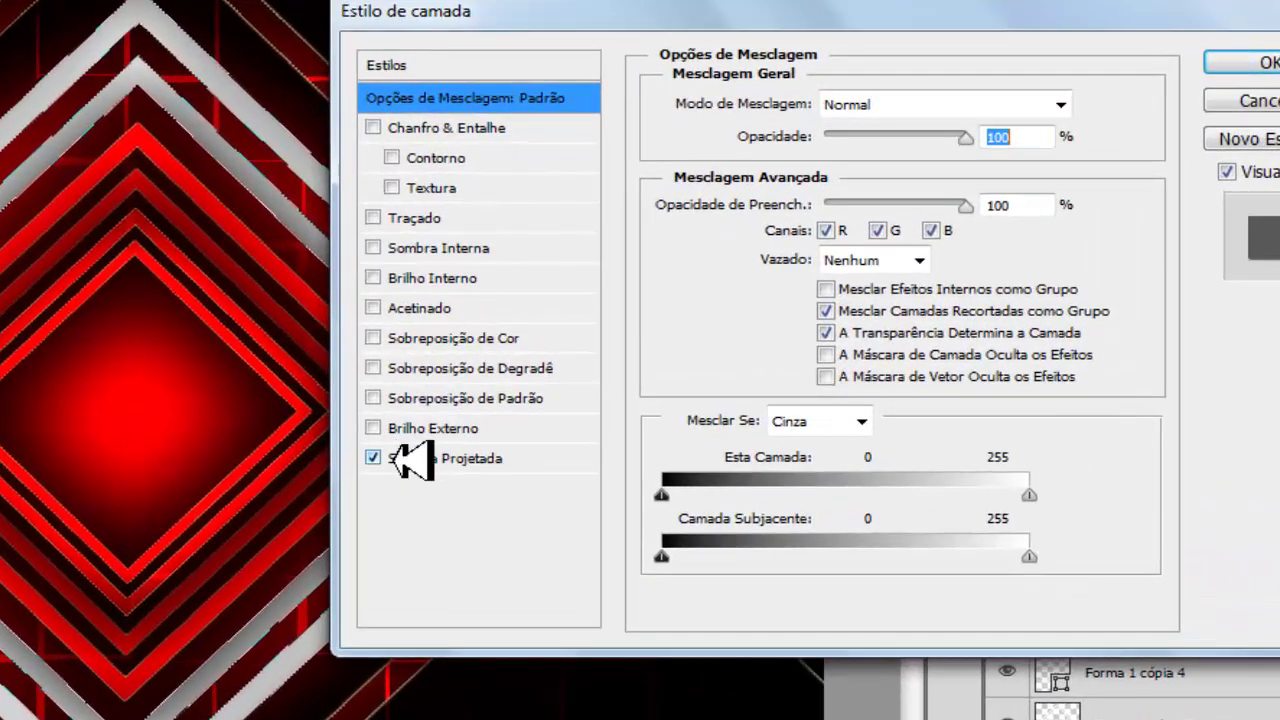
{"action": "left_click", "coordinate": [373, 428]}
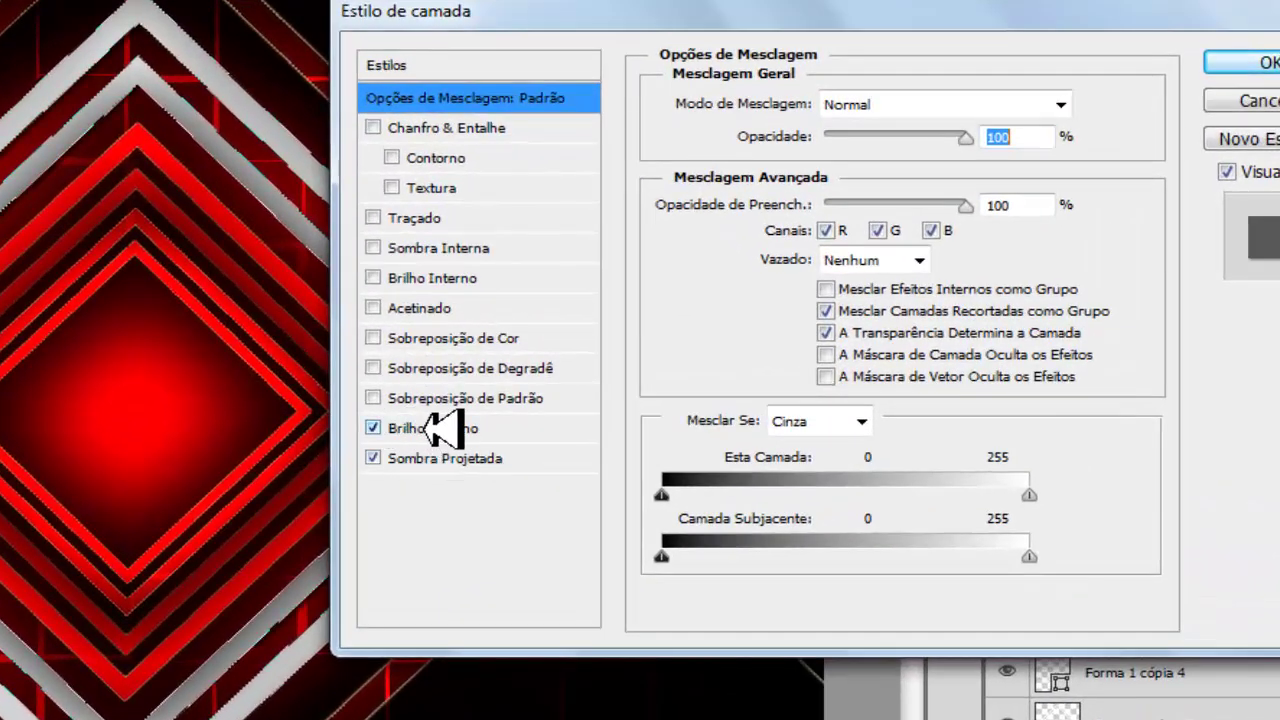
{"action": "left_click", "coordinate": [445, 457]}
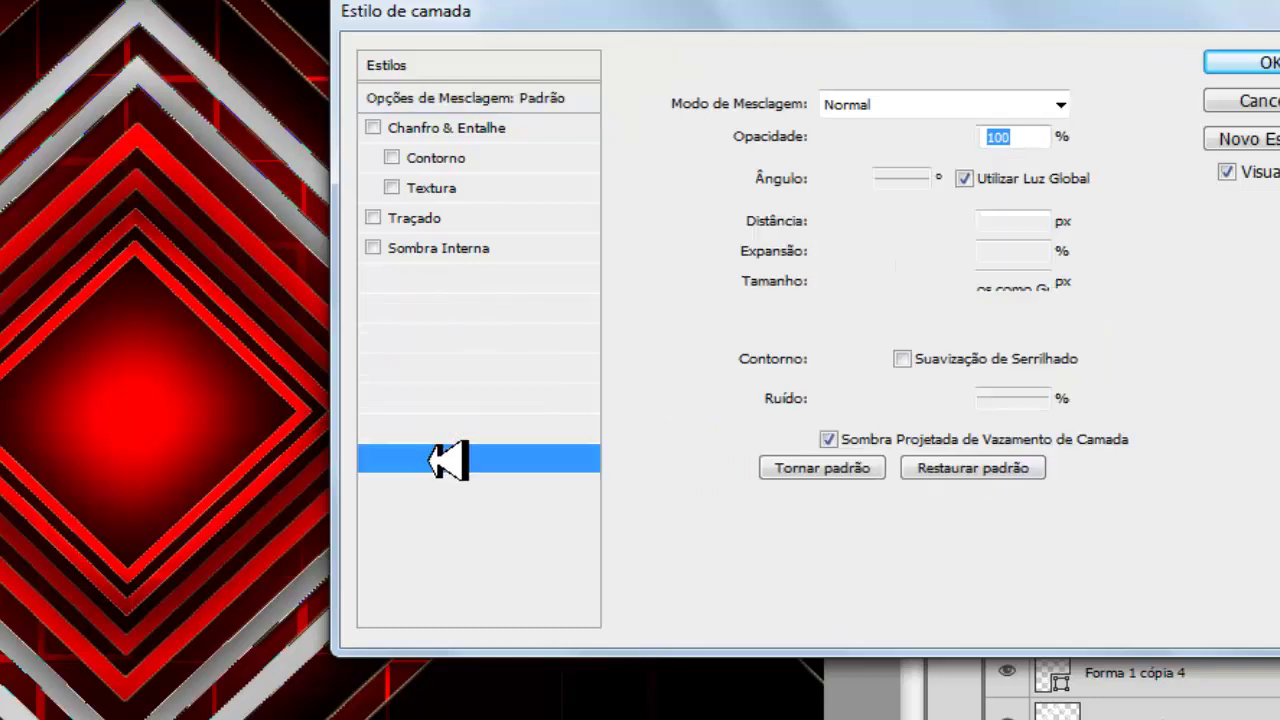
{"action": "left_click_drag", "start_coordinate": [821, 282], "coordinate": [924, 272]}
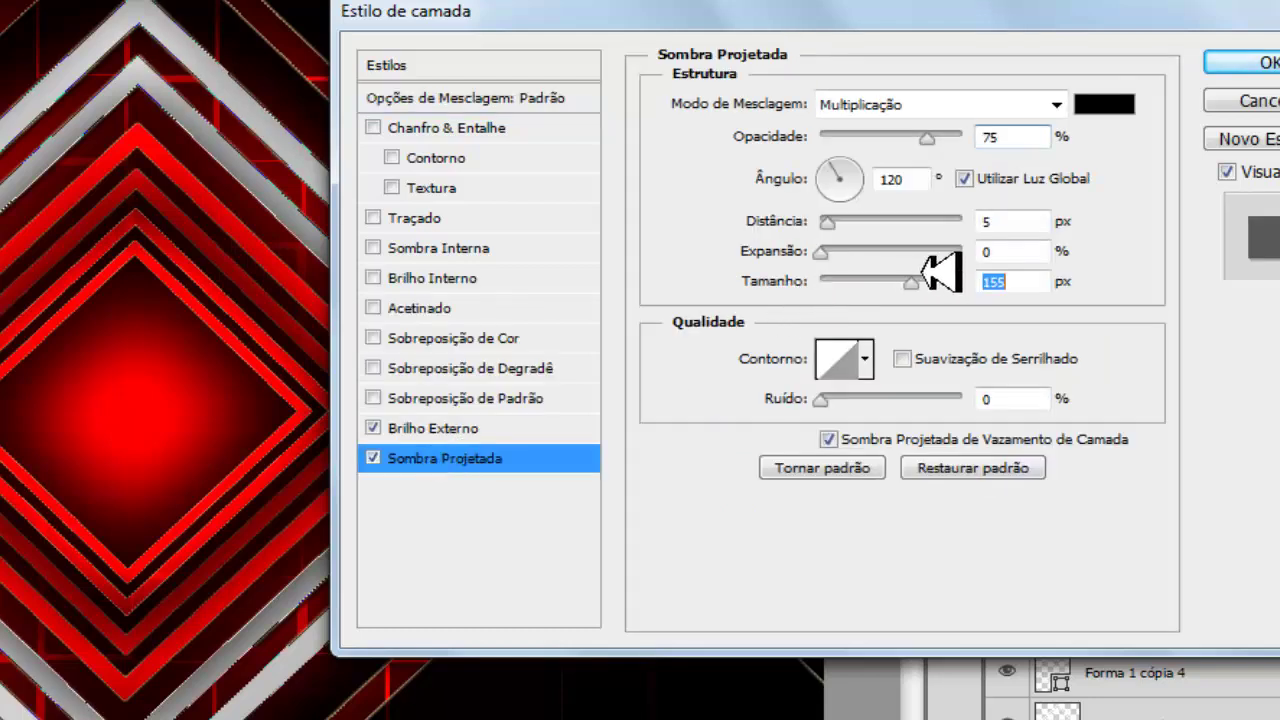
{"action": "left_click", "coordinate": [1040, 281]}
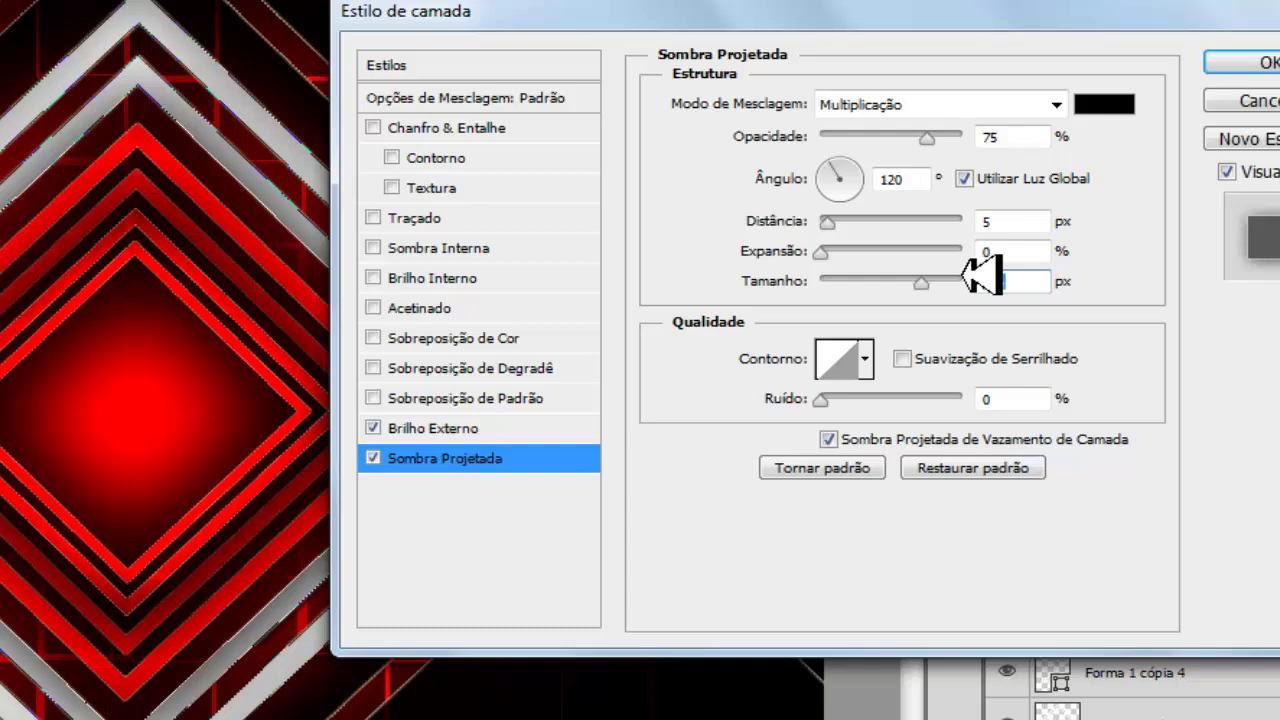
{"action": "type", "text": "135"}
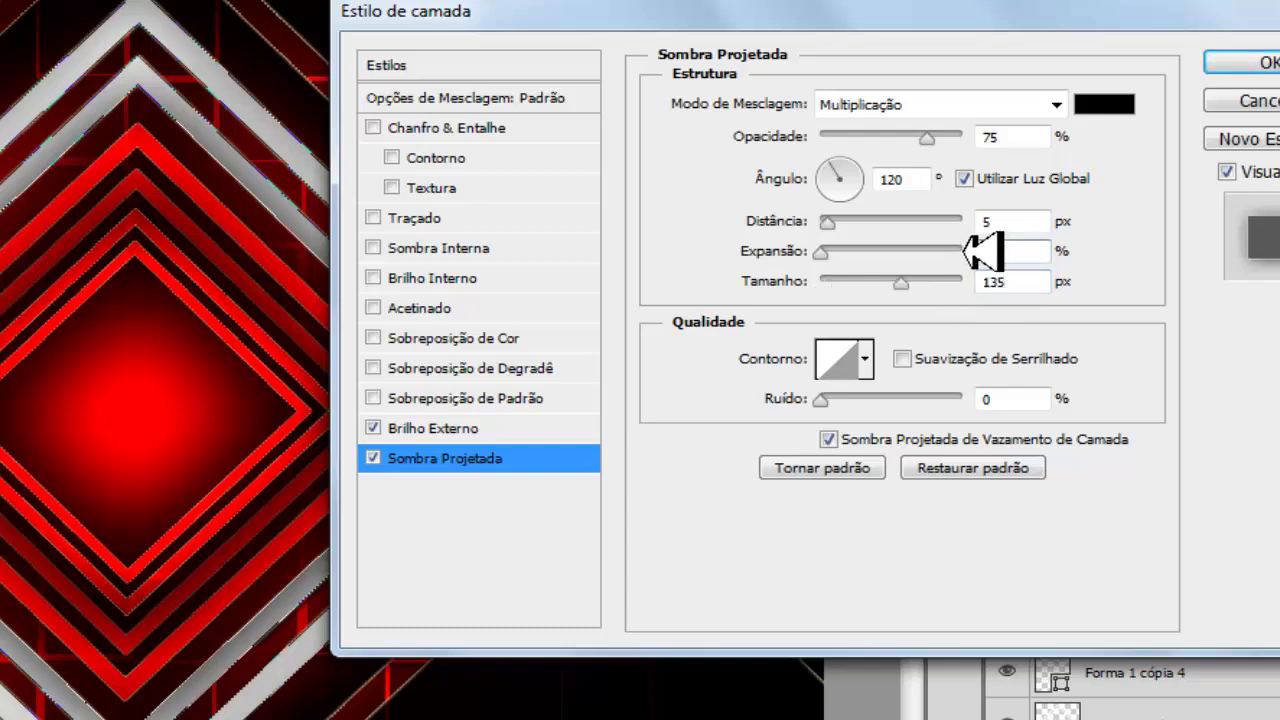
{"action": "type", "text": "35"}
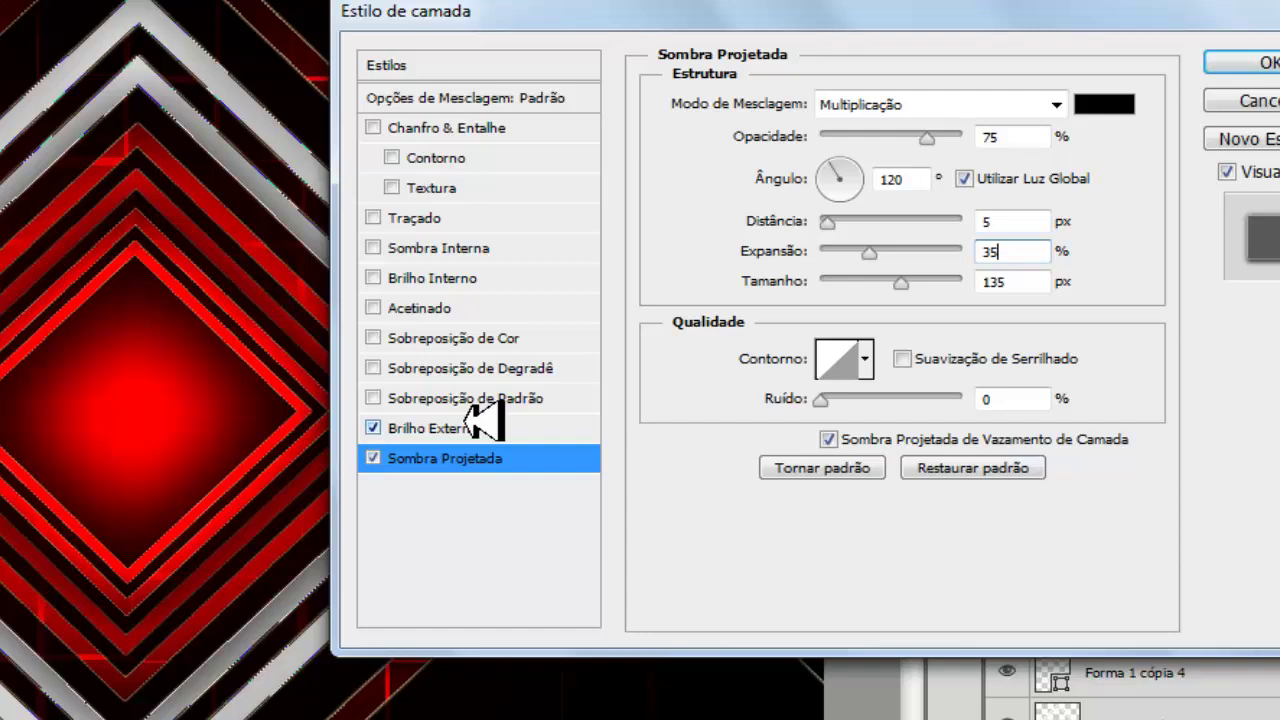
Keep the Brilho Externo glow of Forma 1 cópia at 5 px size and apply the layer style
{"action": "left_click", "coordinate": [475, 427]}
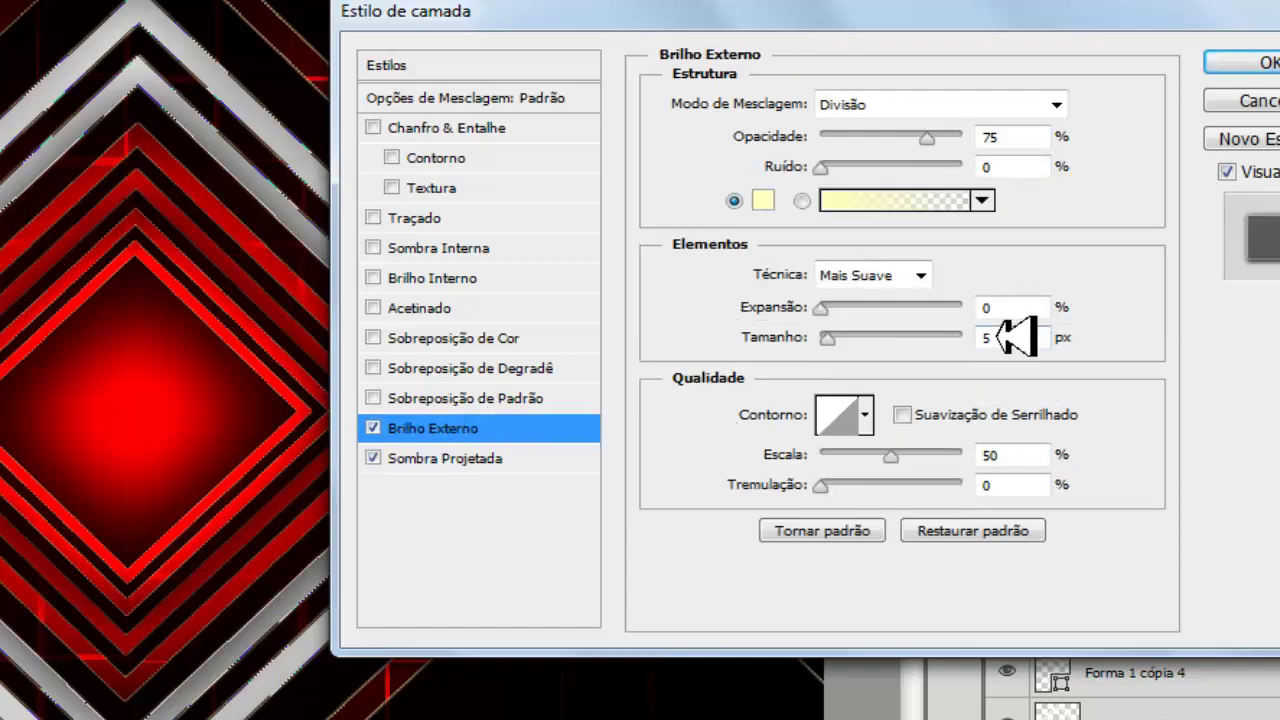
{"action": "double_click", "coordinate": [1005, 337]}
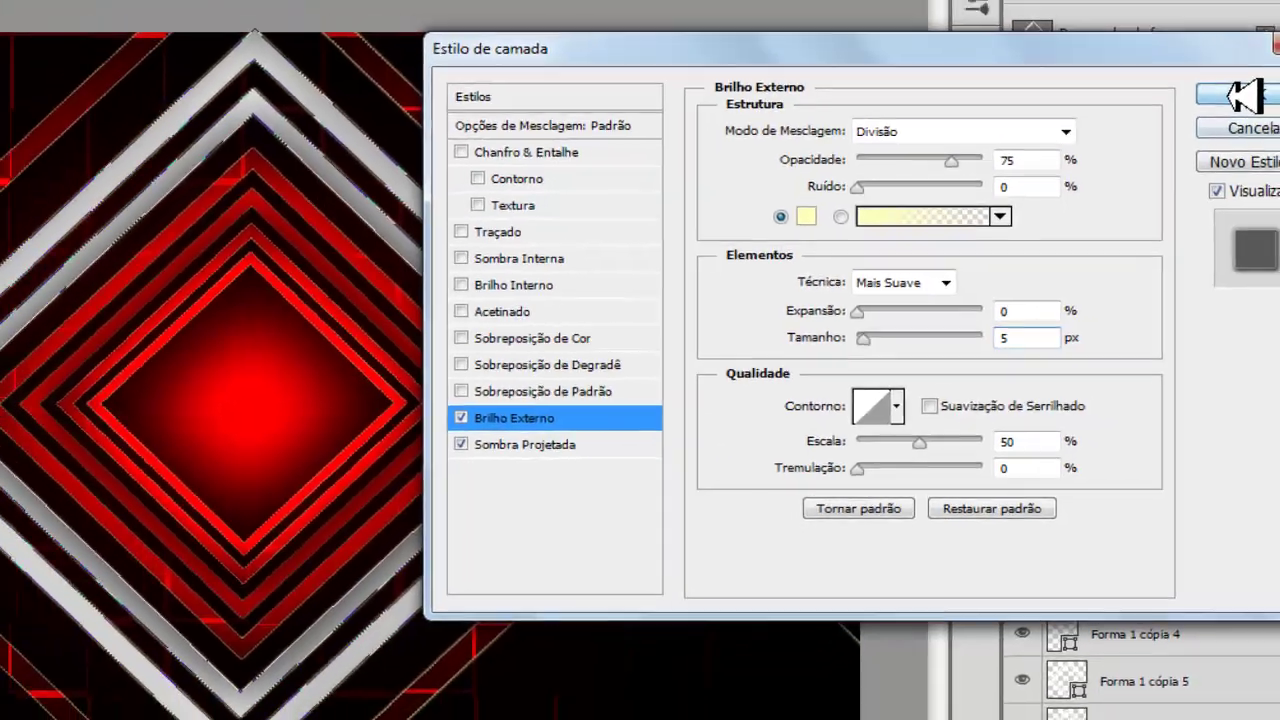
{"action": "left_click", "coordinate": [1245, 95]}
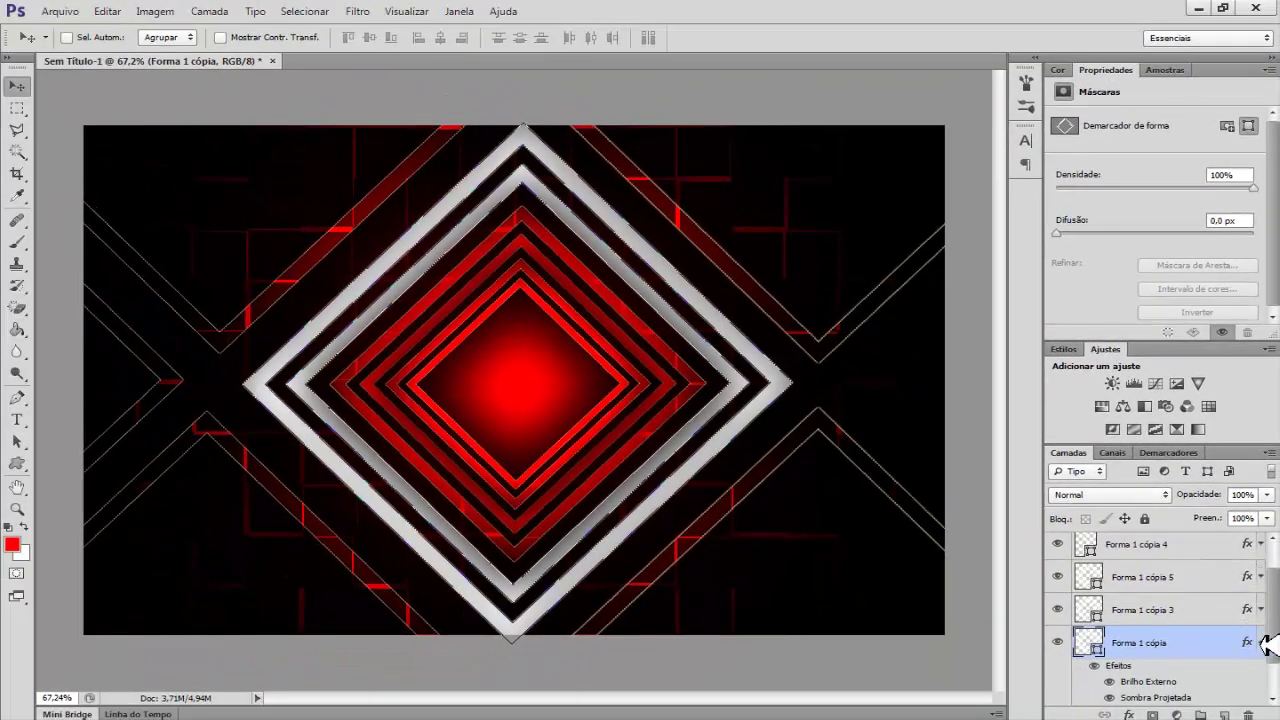
Collapse the effects of the Forma 1 cópia layer and set its blend mode to Sobrepor
{"action": "left_click", "coordinate": [1261, 642]}
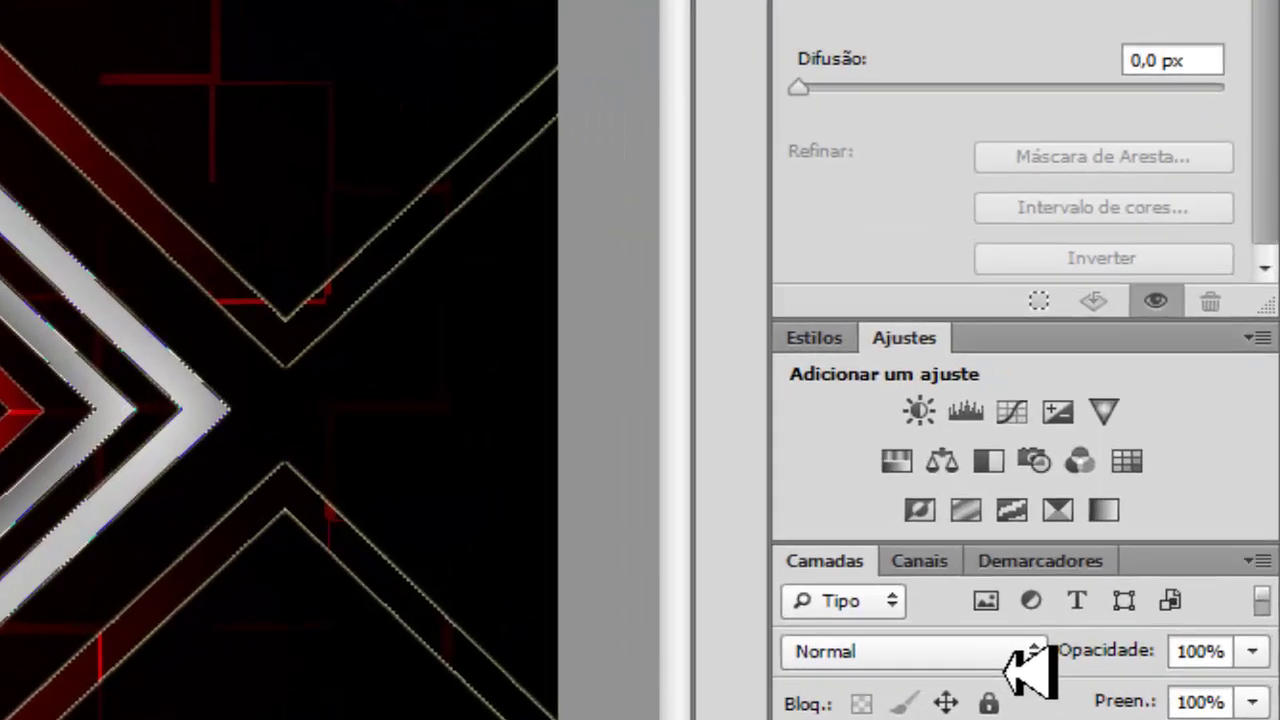
{"action": "left_click", "coordinate": [1150, 496]}
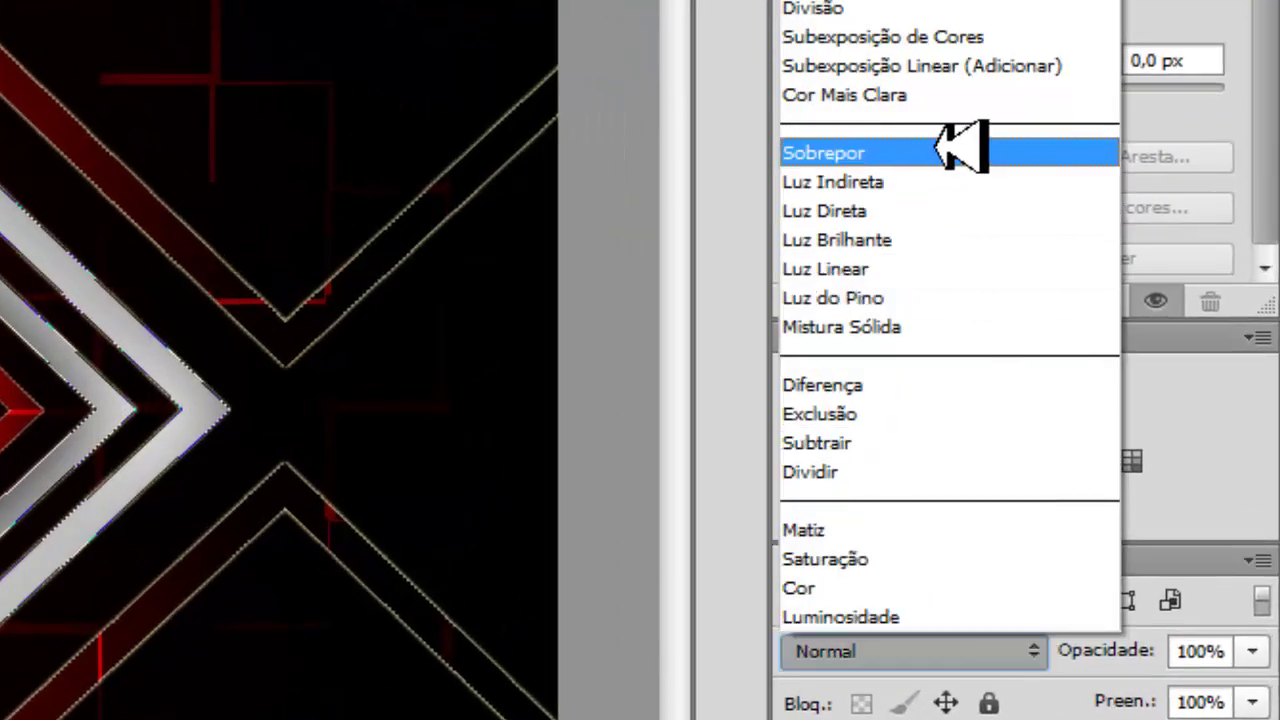
{"action": "left_click", "coordinate": [945, 149]}
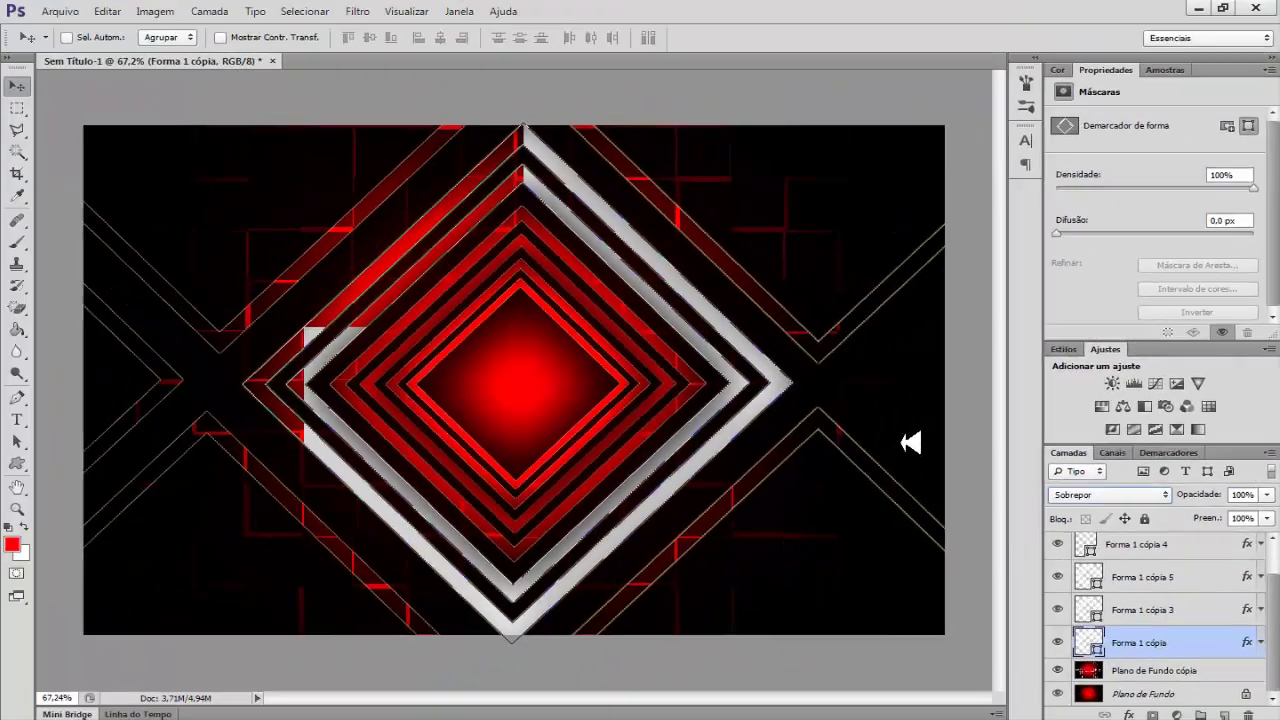
Place the 7logo image from the img folder above the Forma 1 cópia 2 layer, moved up to about X 711, Y 380 px
{"action": "left_click", "coordinate": [1058, 572]}
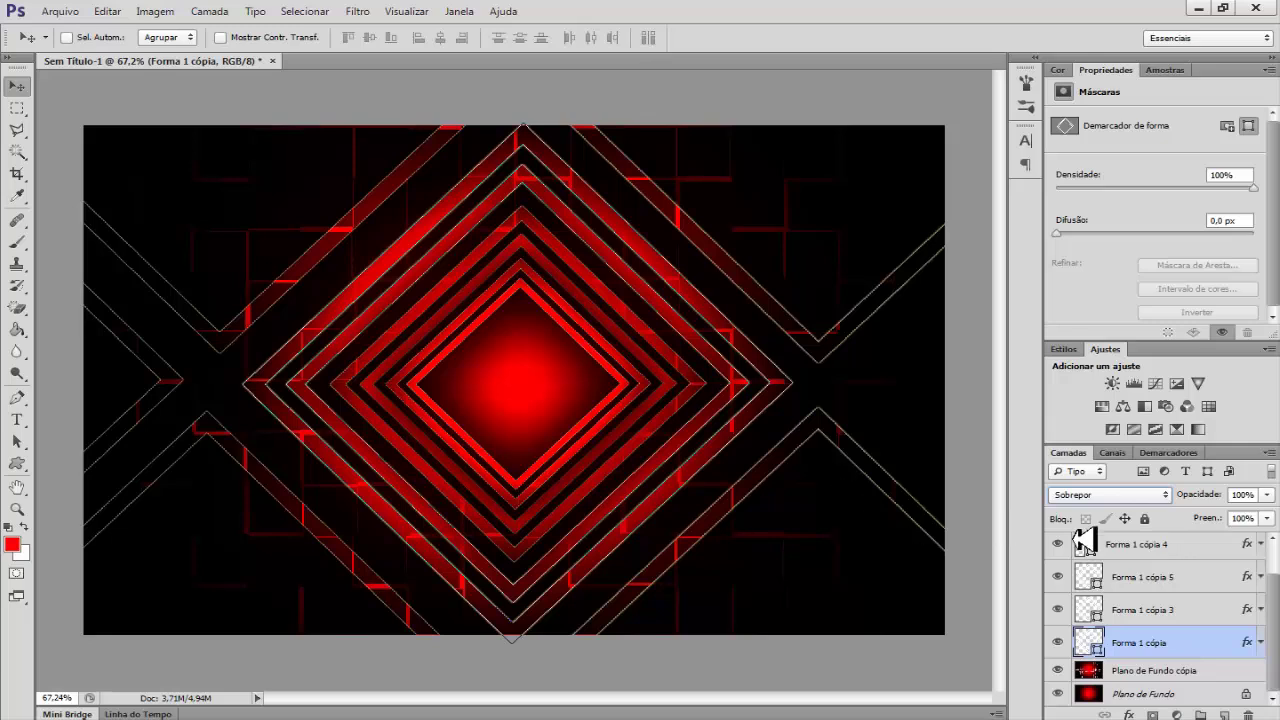
{"action": "scroll", "coordinate": [1276, 617], "scroll_direction": "up", "scroll_amount": 2}
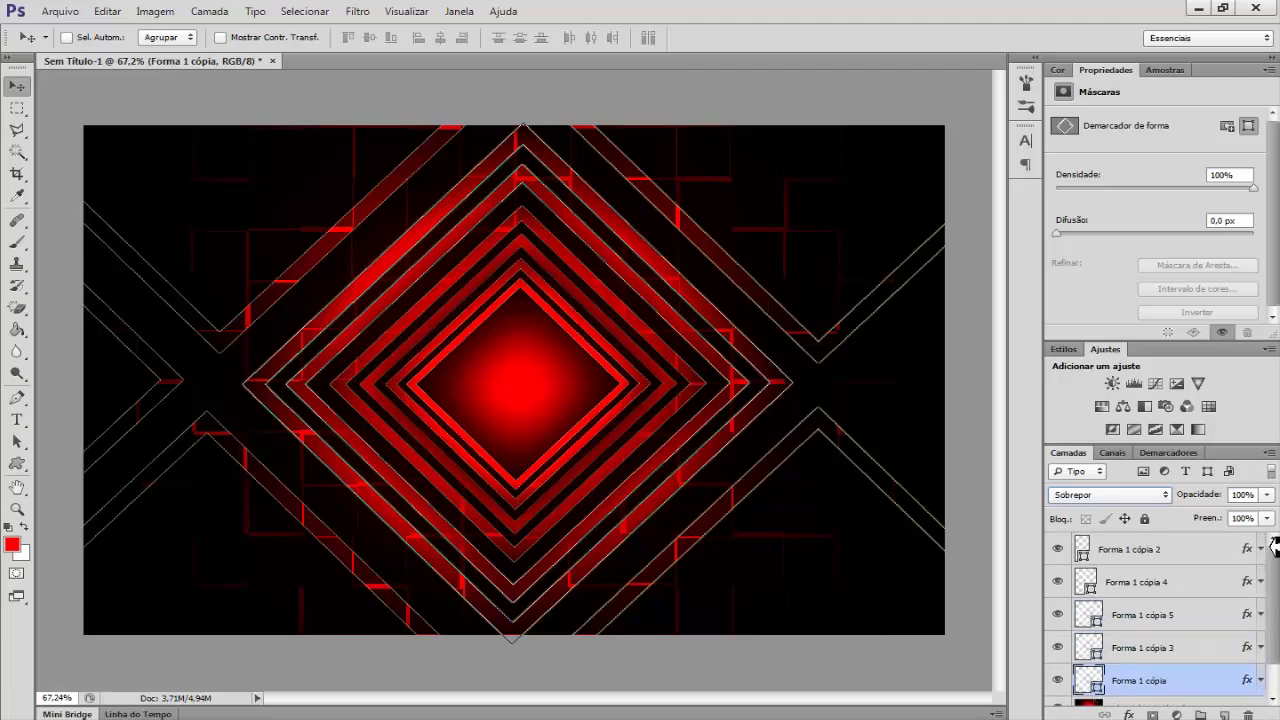
{"action": "left_click", "coordinate": [1172, 554]}
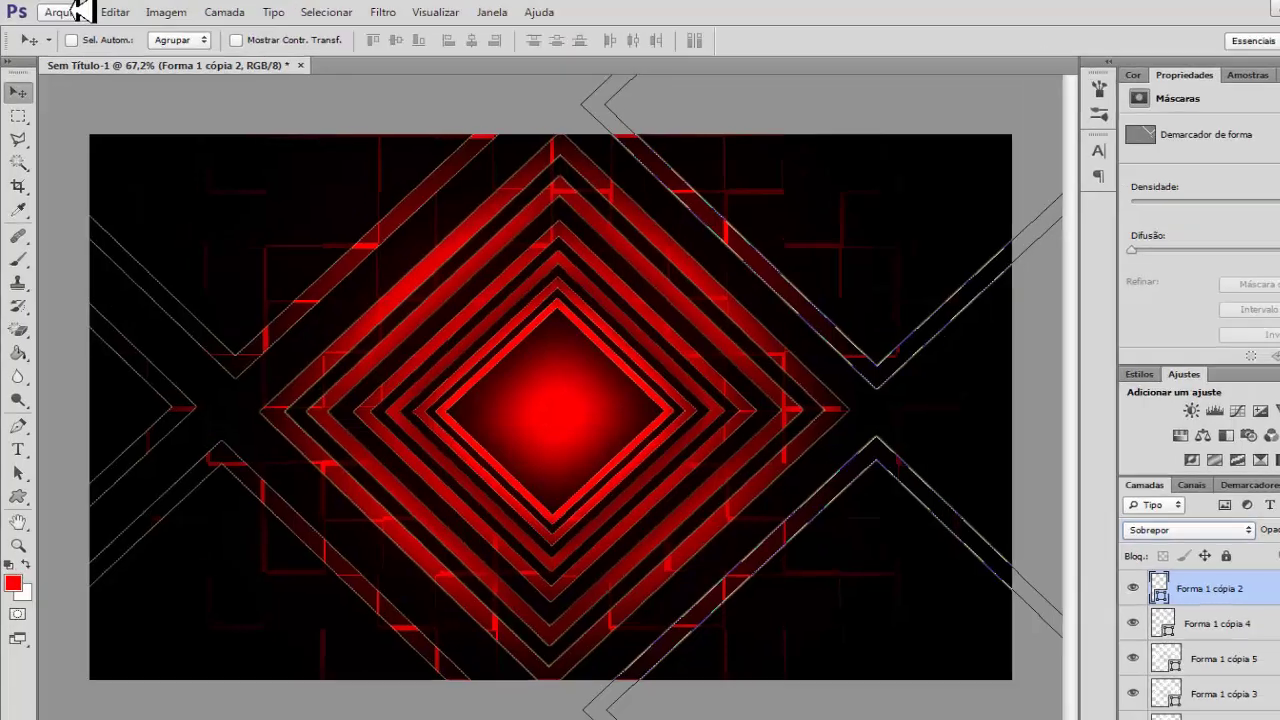
{"action": "left_click", "coordinate": [52, 10]}
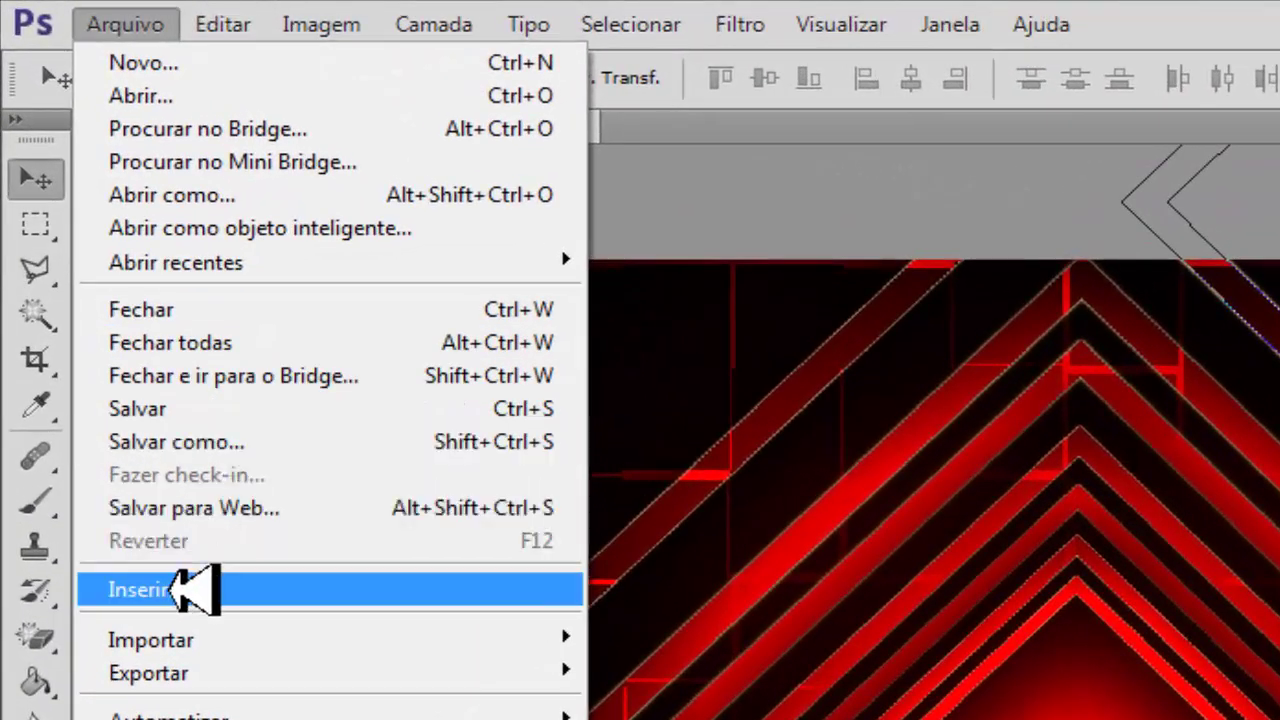
{"action": "left_click", "coordinate": [135, 457]}
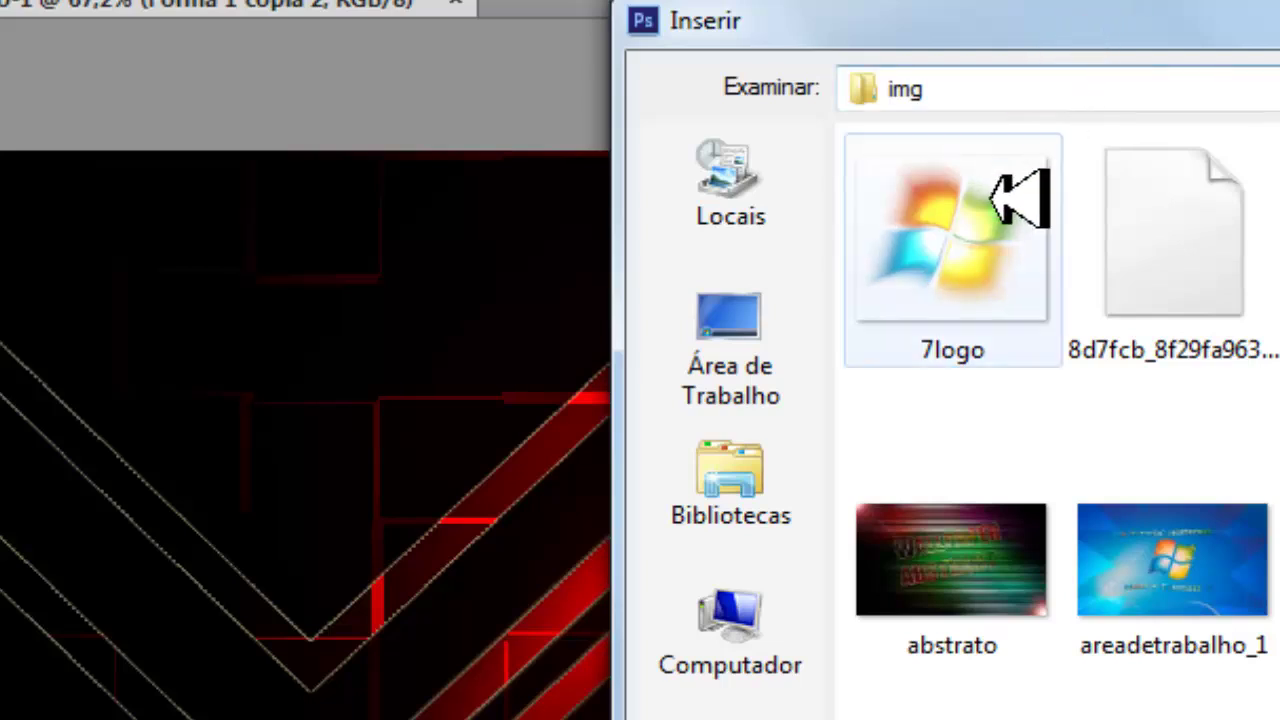
{"action": "left_click", "coordinate": [966, 237]}
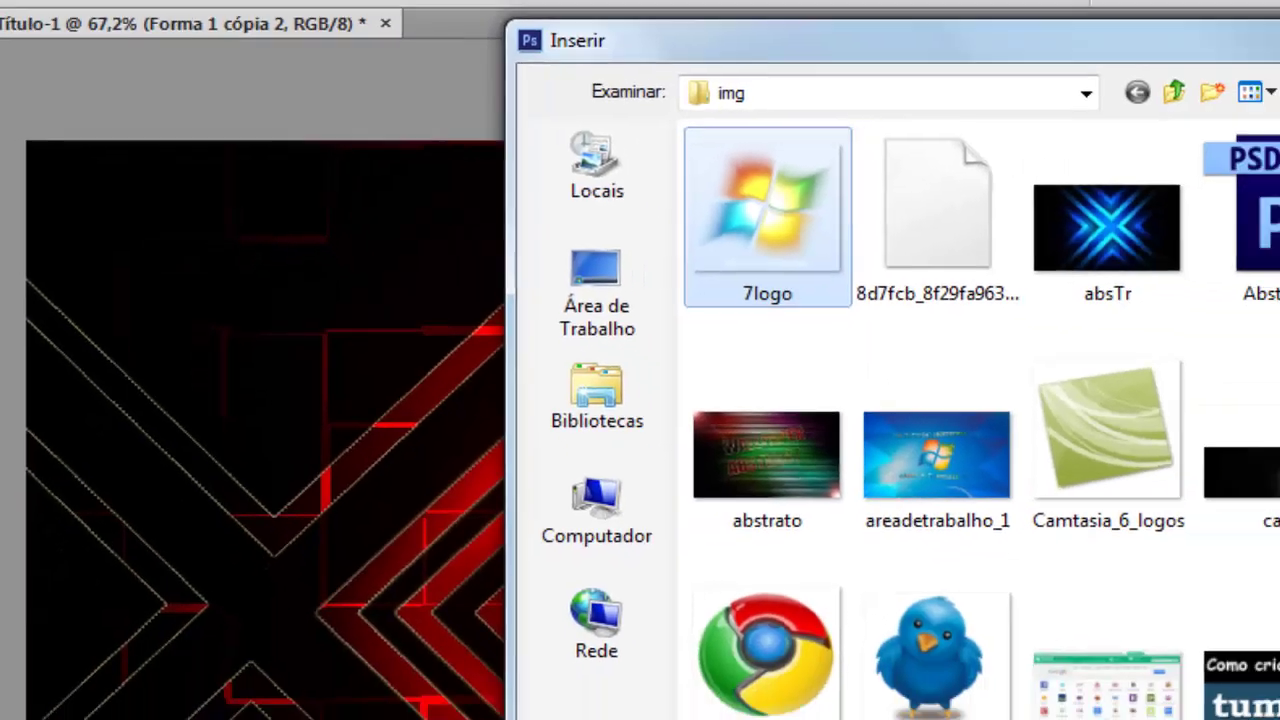
{"action": "key", "text": "Return"}
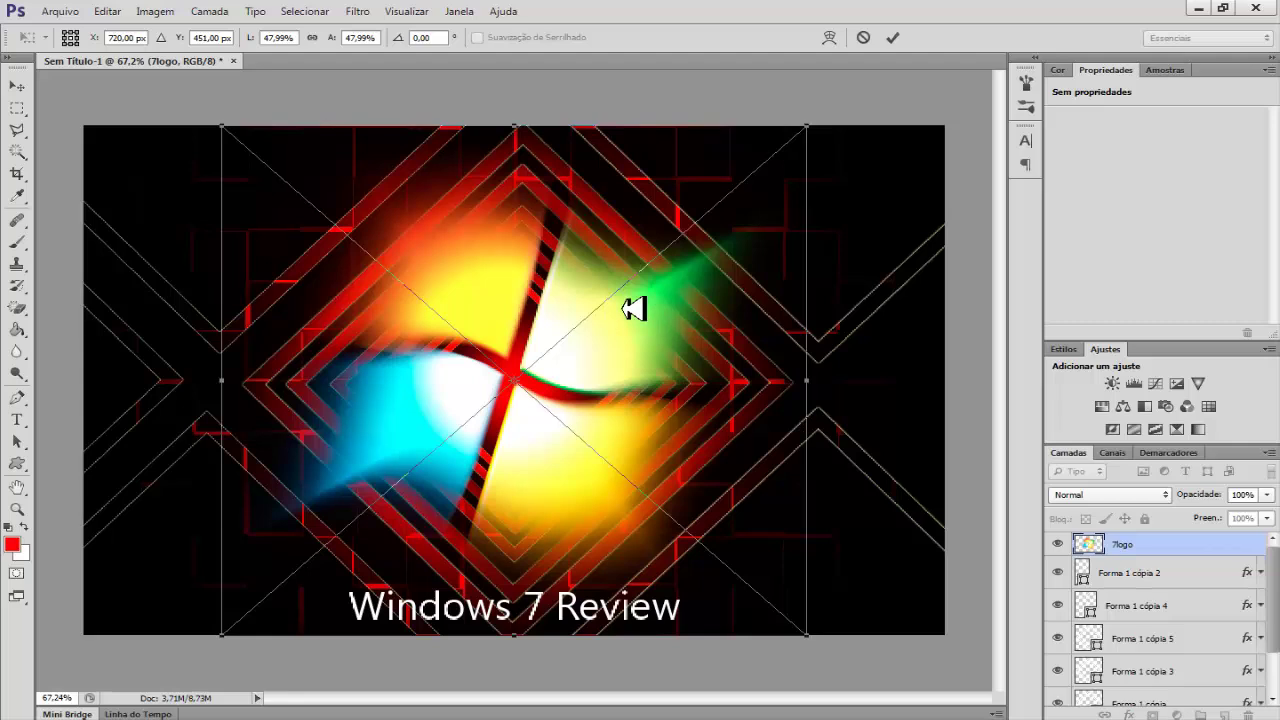
{"action": "left_click_drag", "start_coordinate": [588, 285], "coordinate": [580, 242]}
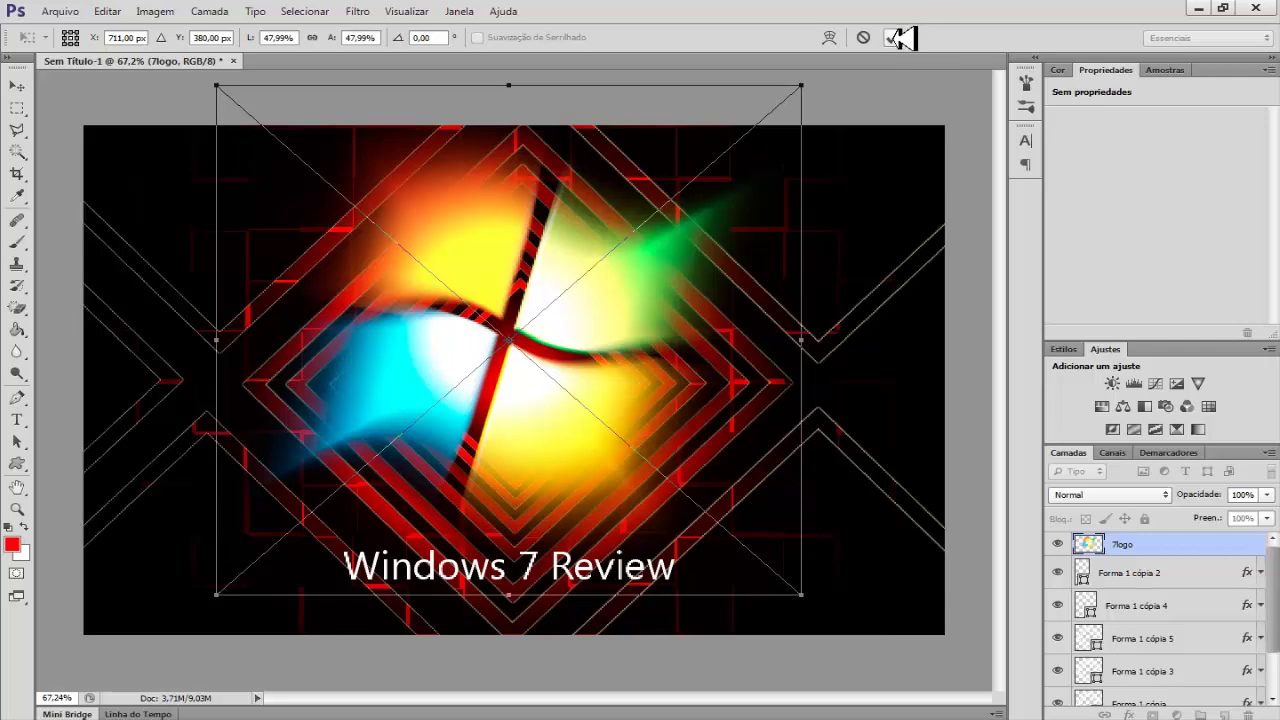
{"action": "left_click", "coordinate": [899, 37]}
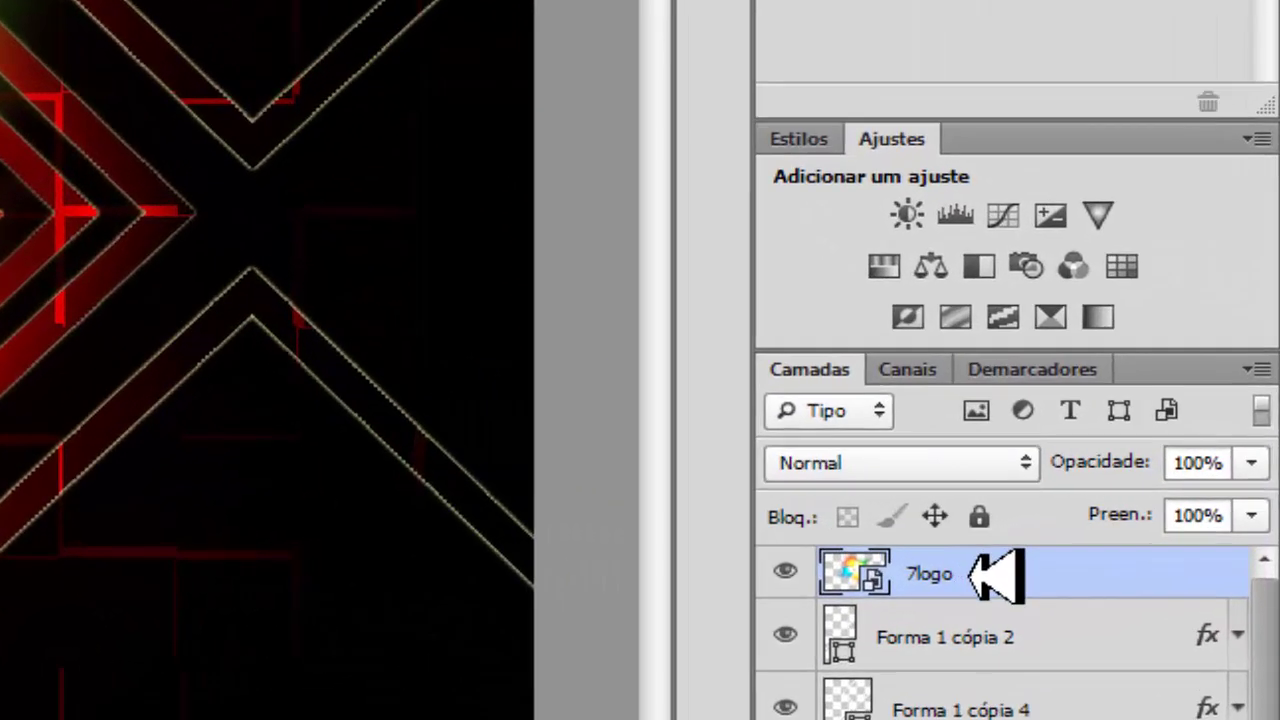
Rasterize the 7logo layer and erase its "Windows 7 Review" text with a polygonal lasso selection, leaving nothing selected
{"action": "right_click", "coordinate": [1092, 549]}
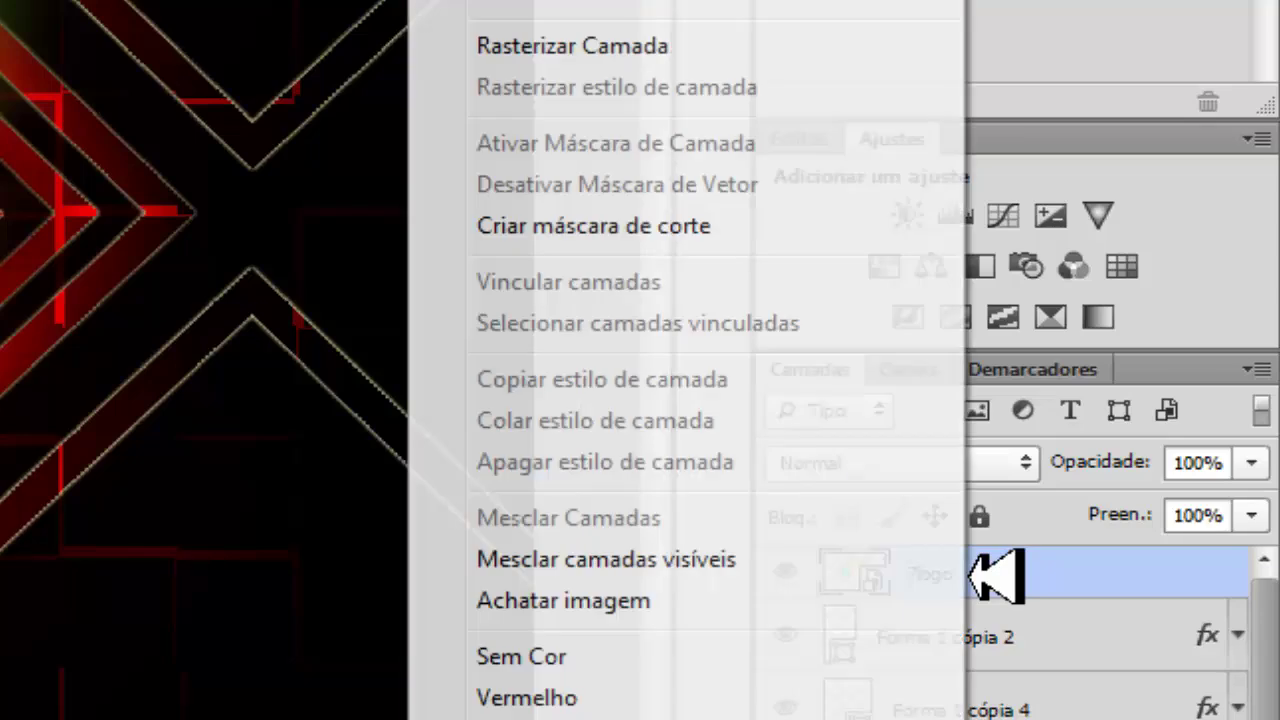
{"action": "left_click", "coordinate": [572, 48]}
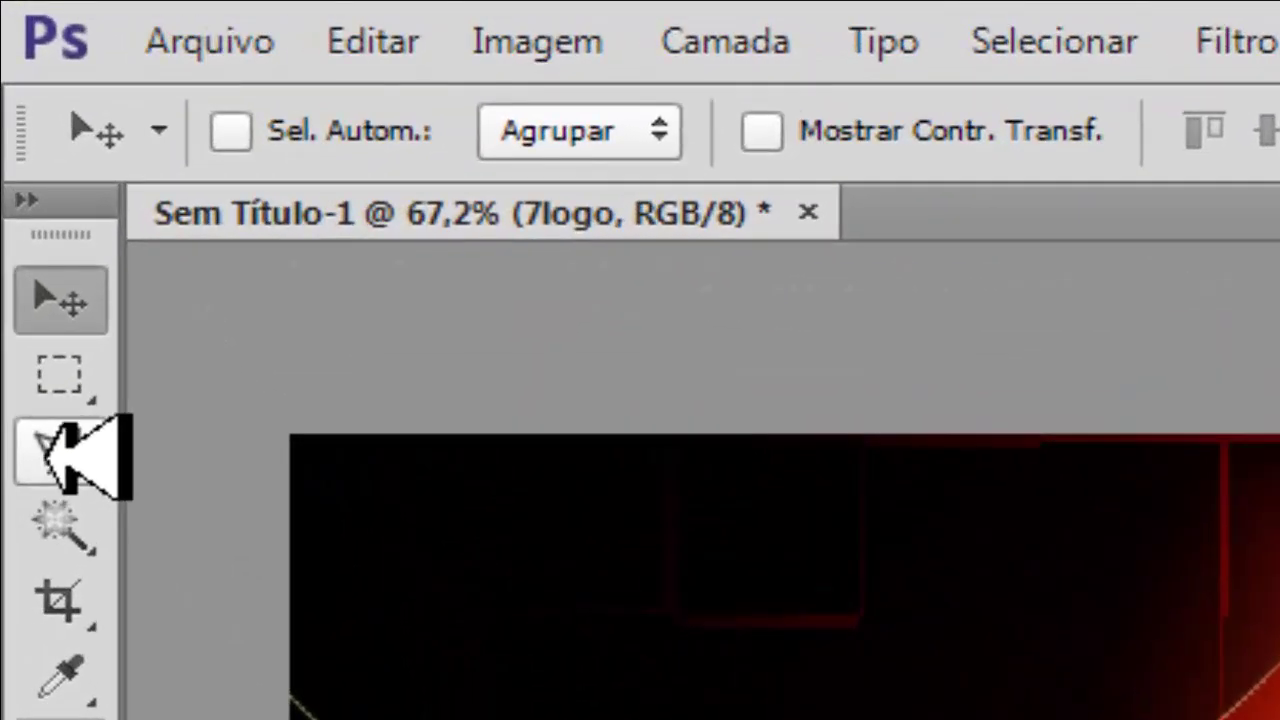
{"action": "left_click", "coordinate": [55, 452]}
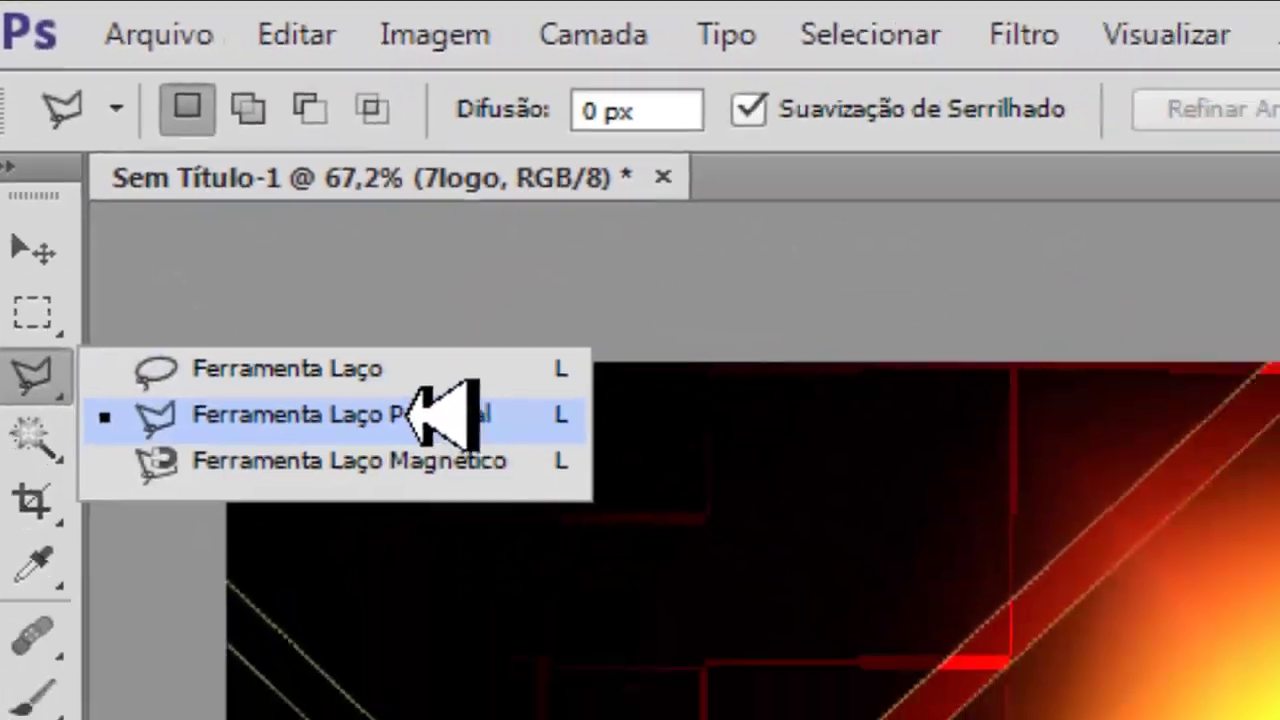
{"action": "left_click", "coordinate": [410, 414]}
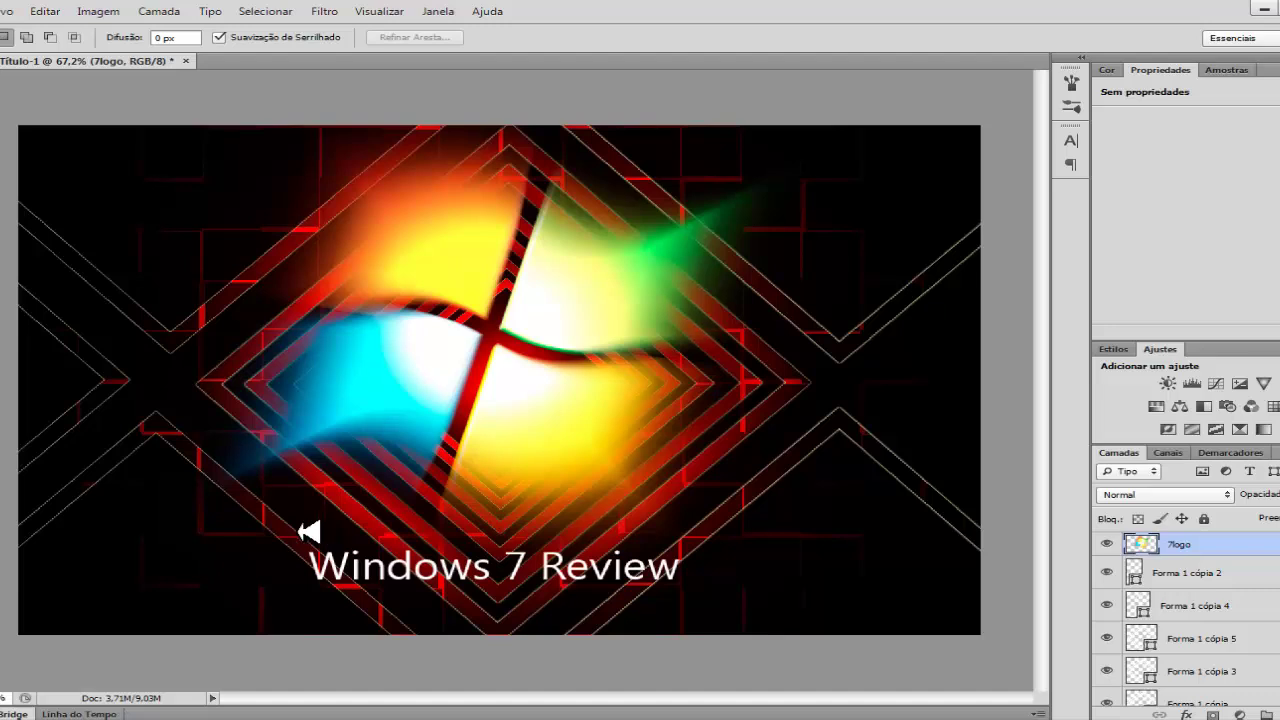
{"action": "left_click", "coordinate": [710, 538]}
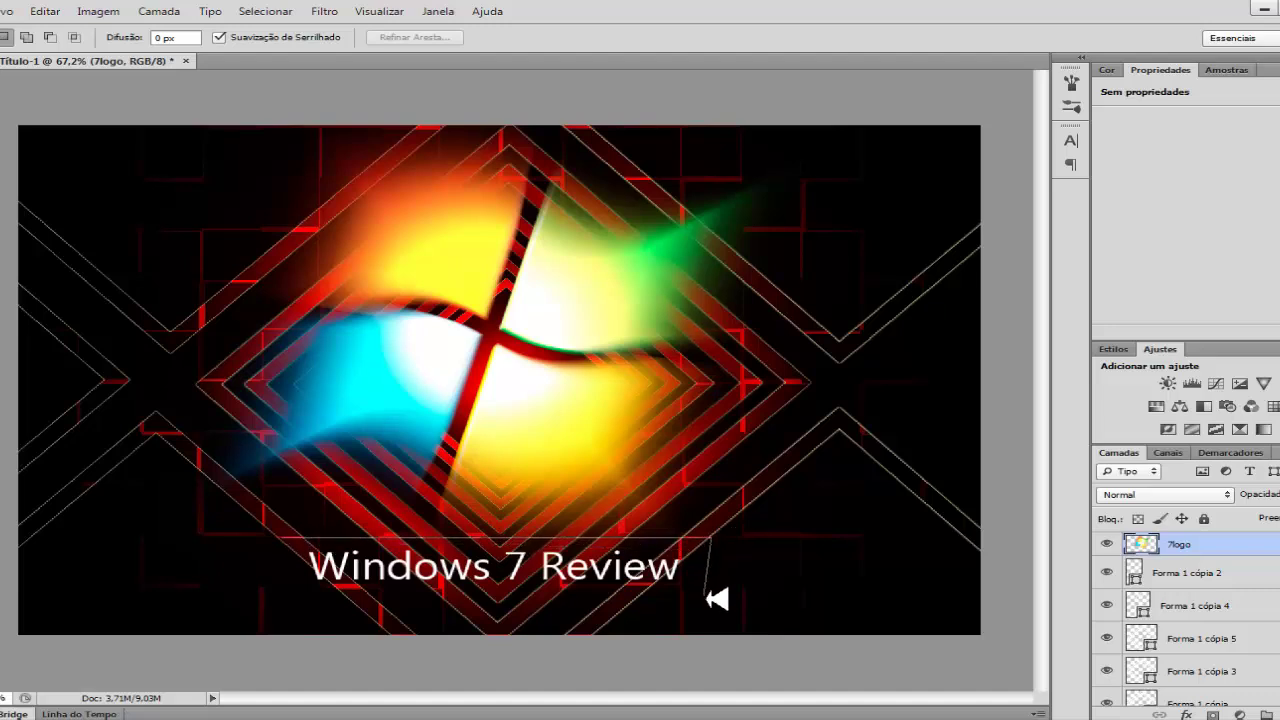
{"action": "left_click", "coordinate": [708, 597]}
{"action": "left_click", "coordinate": [301, 603]}
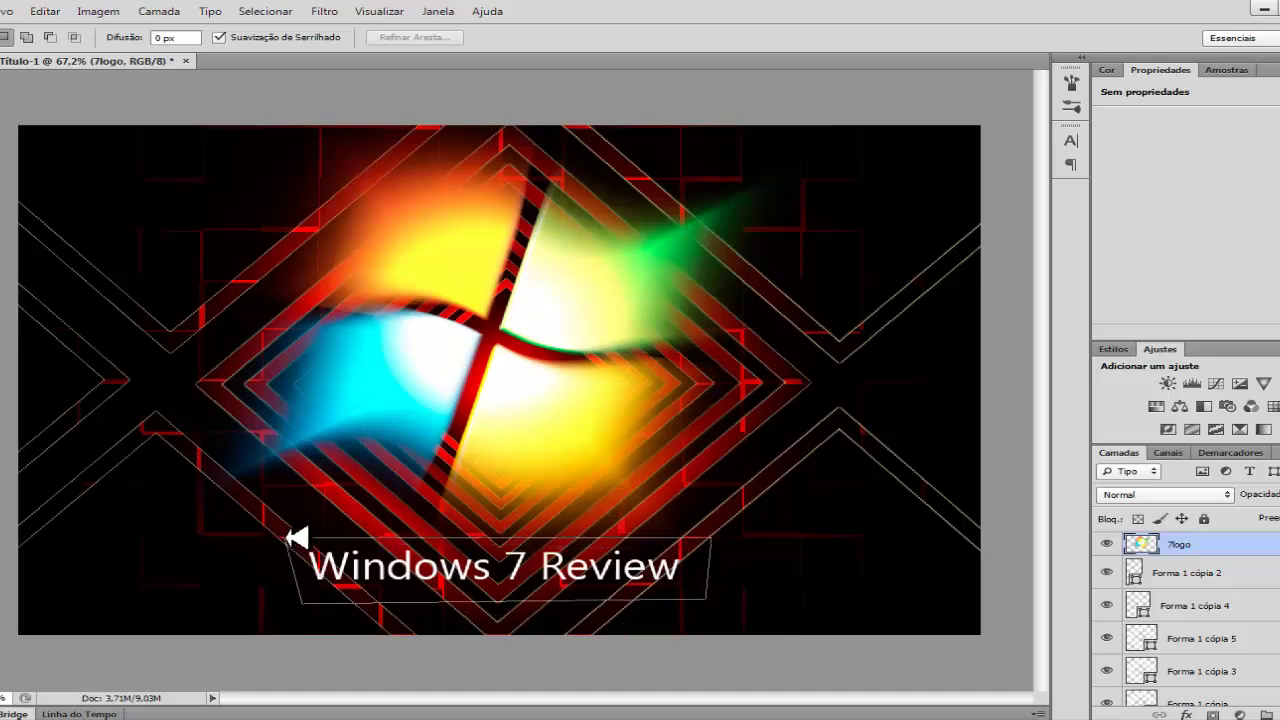
{"action": "double_click", "coordinate": [287, 540]}
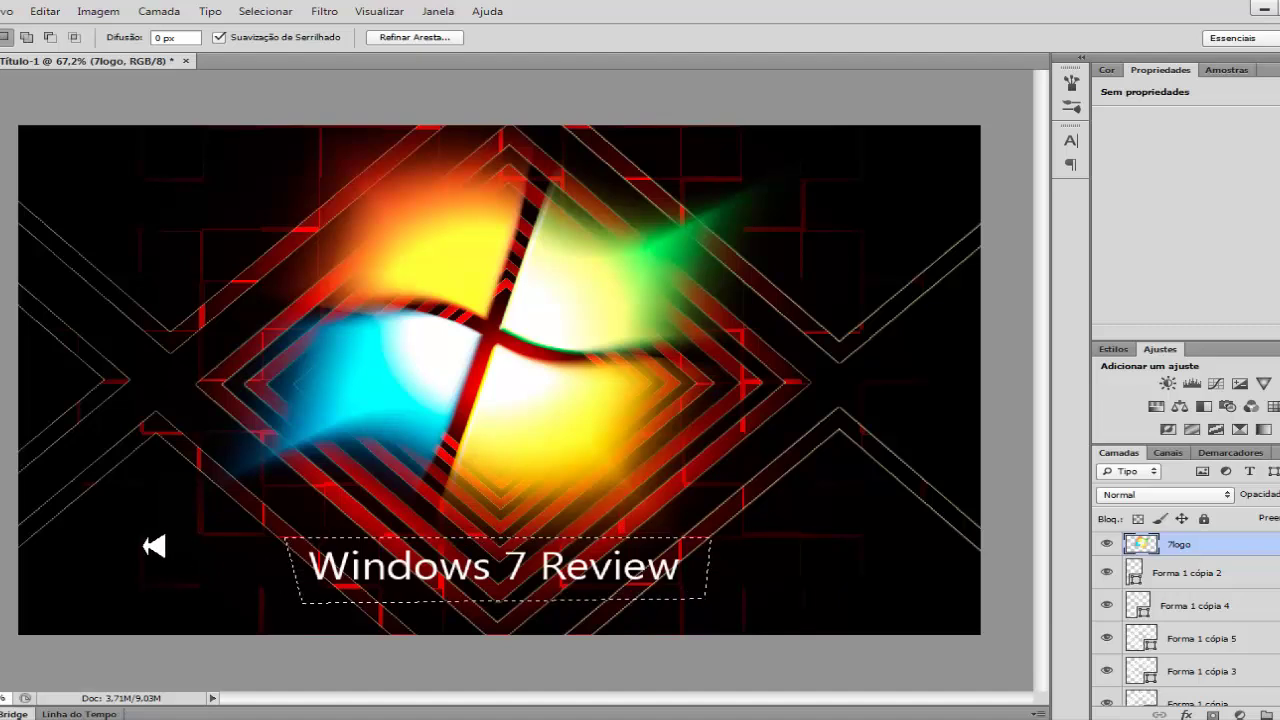
{"action": "key", "text": "Delete"}
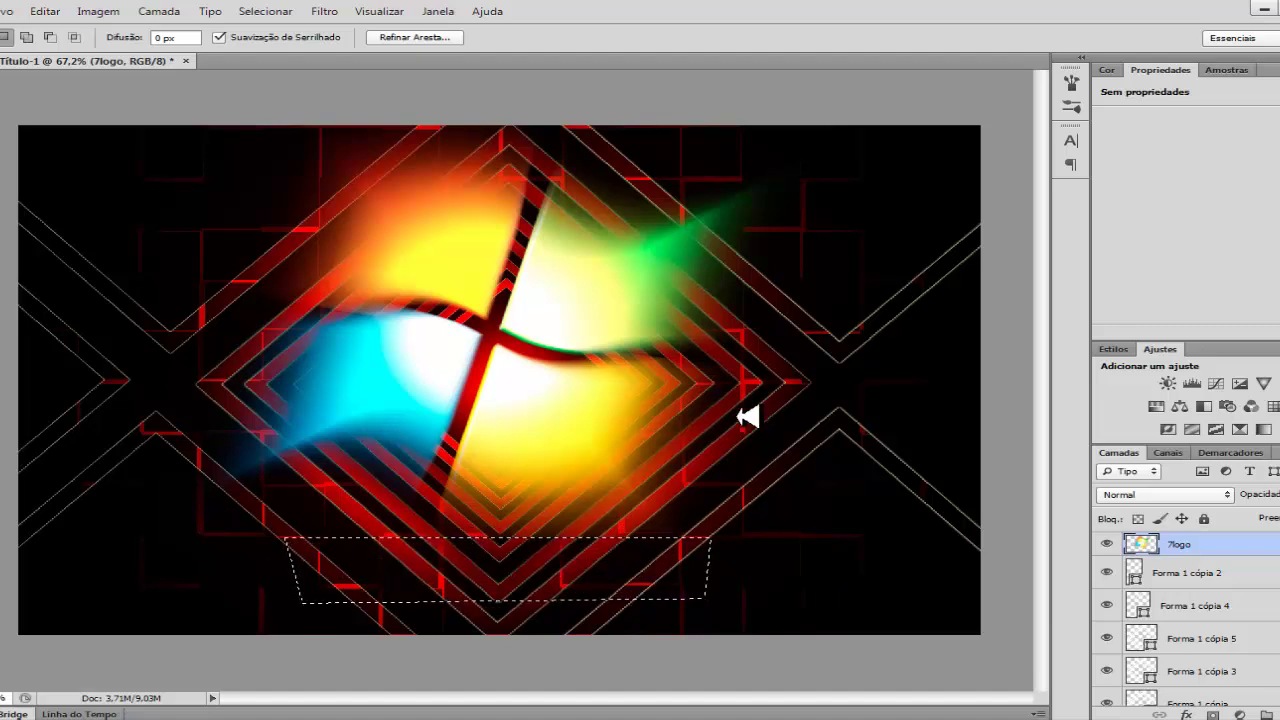
{"action": "key", "text": "ctrl+d"}
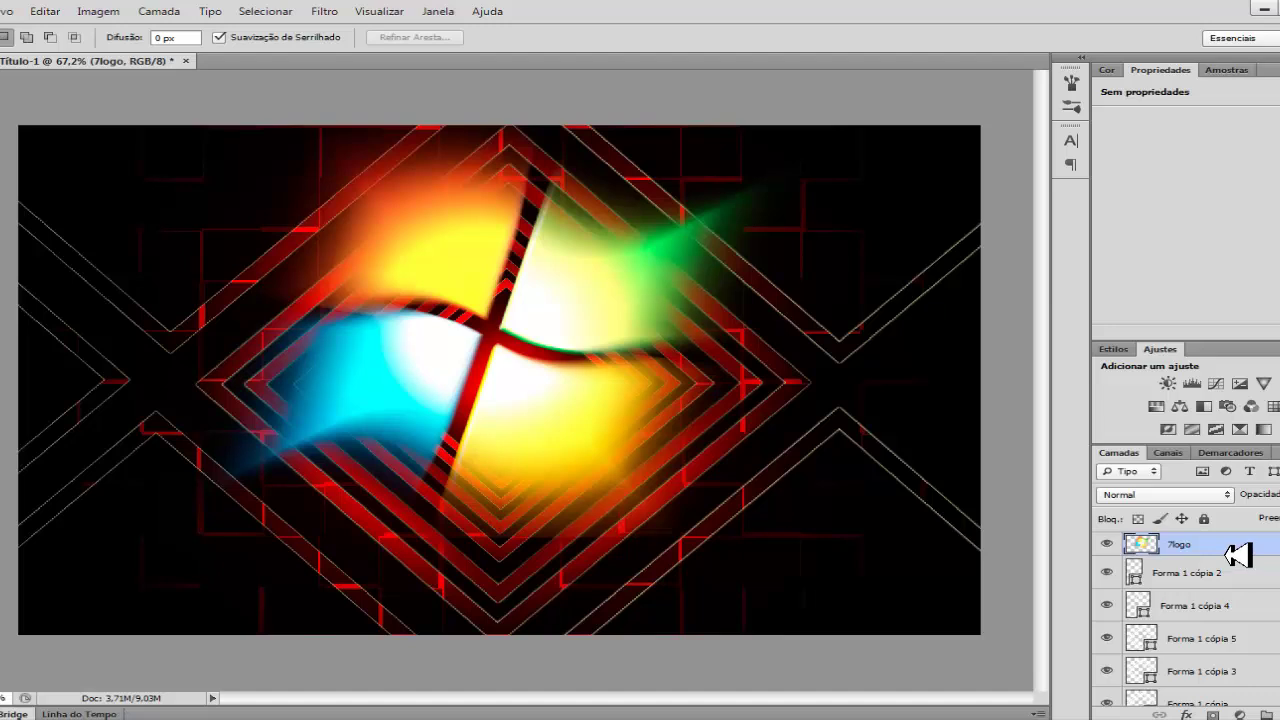
Free-transform the 7logo layer, scaling it to about 43.66% width and 43.61% height and rotating it to about -53.08°
{"action": "key", "text": "ctrl+t"}
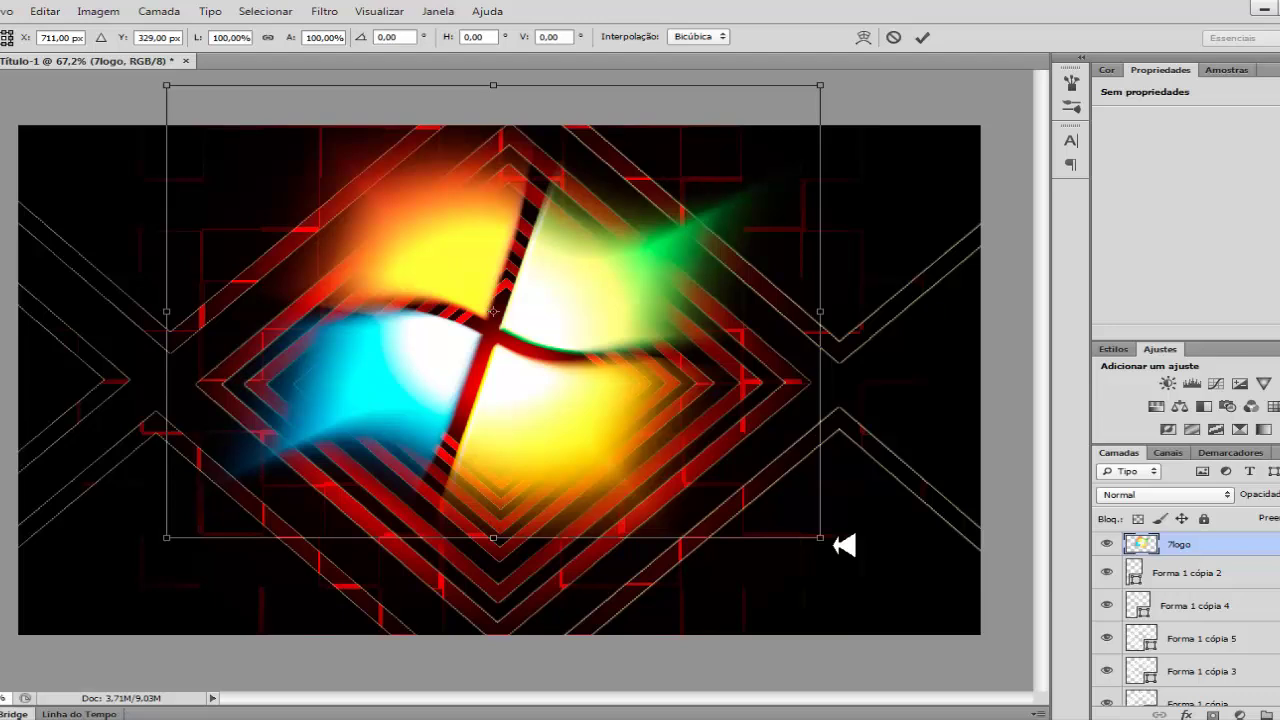
{"action": "left_click_drag", "start_coordinate": [838, 541], "coordinate": [640, 427]}
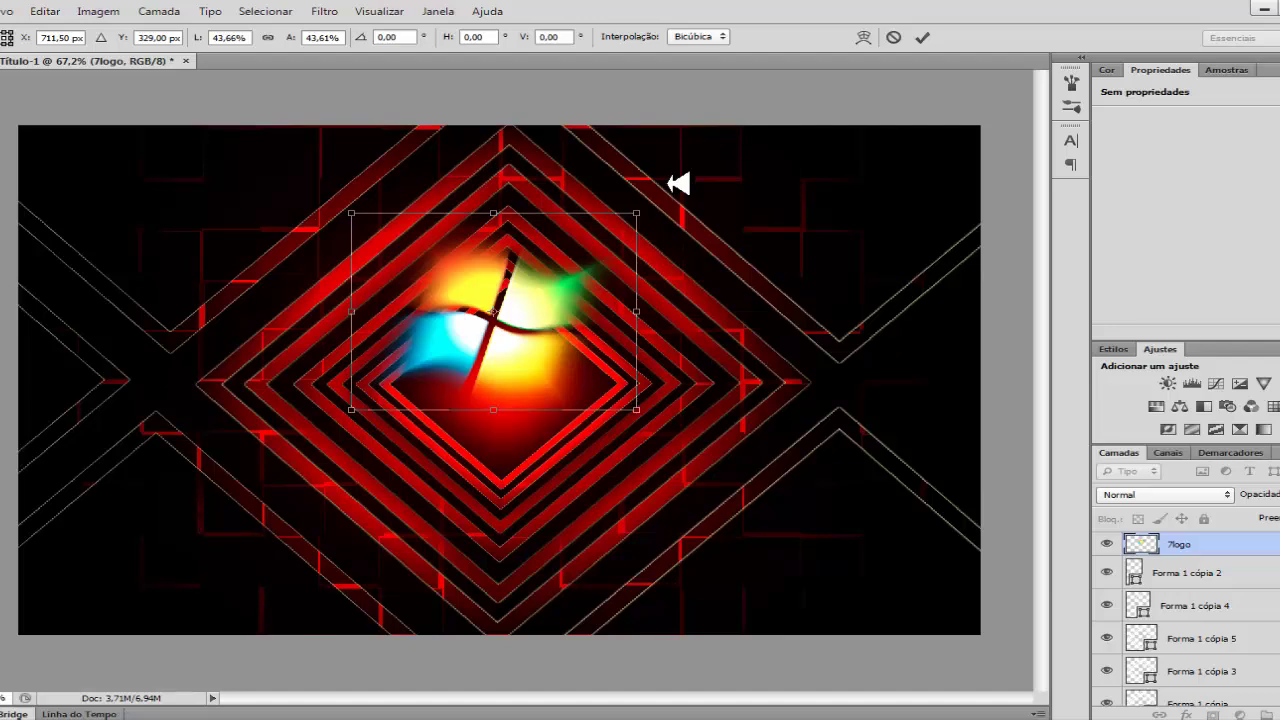
{"action": "left_click_drag", "start_coordinate": [678, 183], "coordinate": [490, 155]}
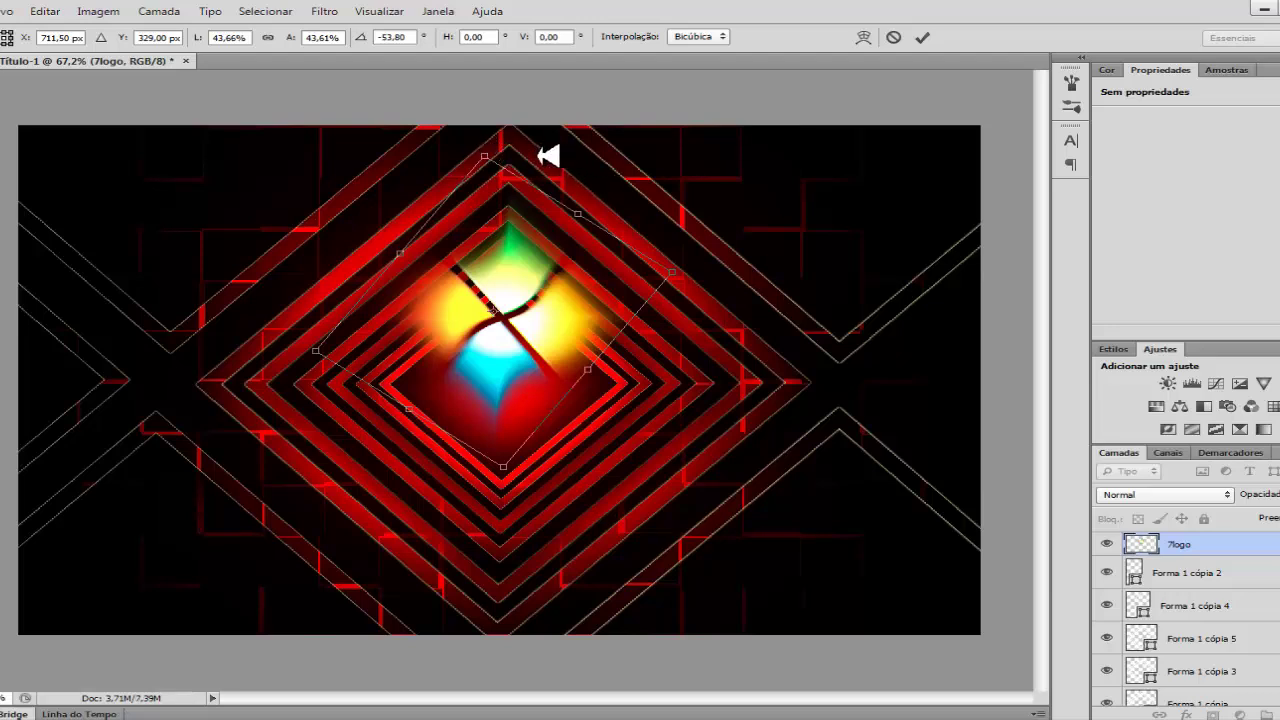
{"action": "left_click_drag", "start_coordinate": [551, 156], "coordinate": [557, 151]}
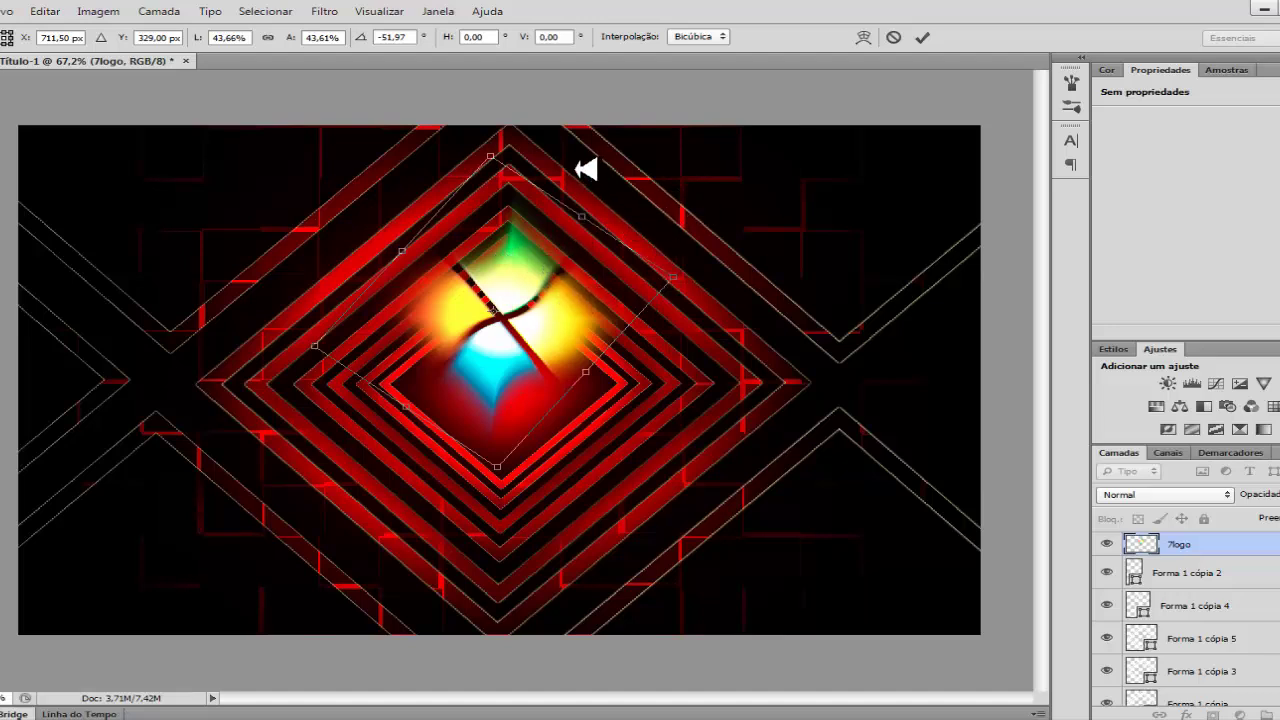
{"action": "left_click_drag", "start_coordinate": [585, 170], "coordinate": [583, 171]}
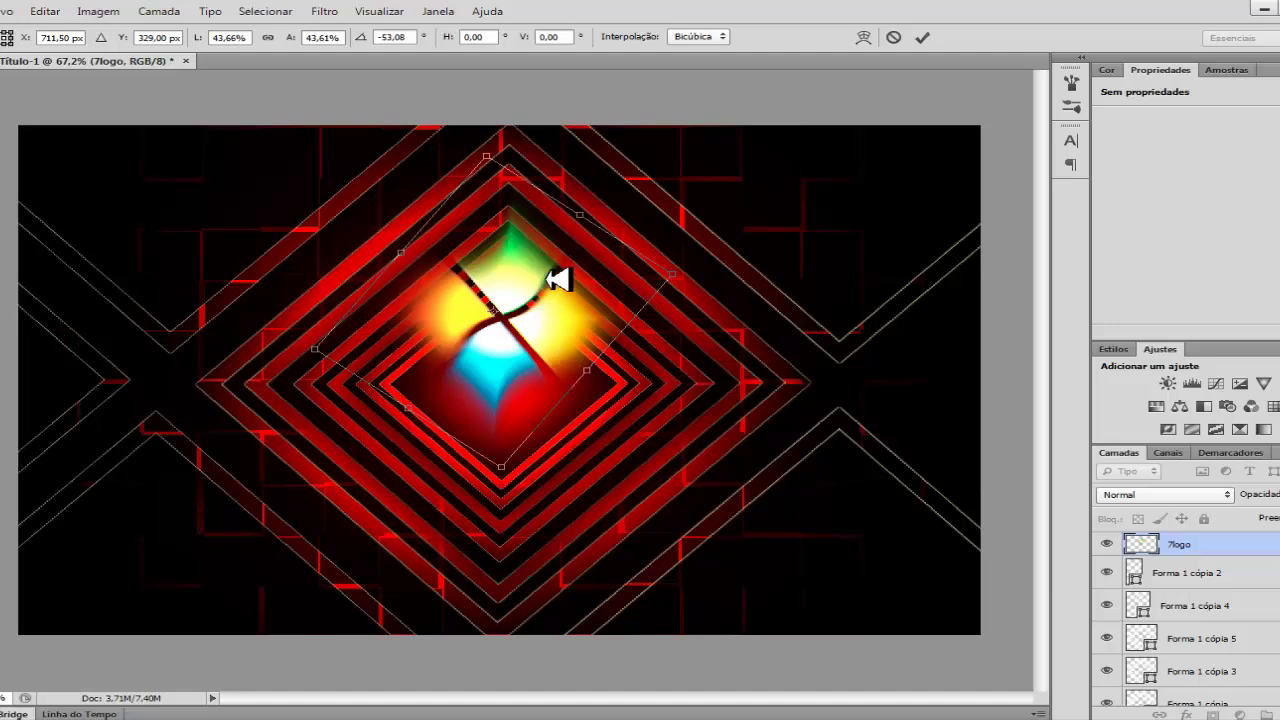
Centre the logo in the innermost diamond at about X 705.56, Y 453.75 px, rotate it to -57.80° and apply the transformation
{"action": "left_click_drag", "start_coordinate": [543, 271], "coordinate": [537, 345]}
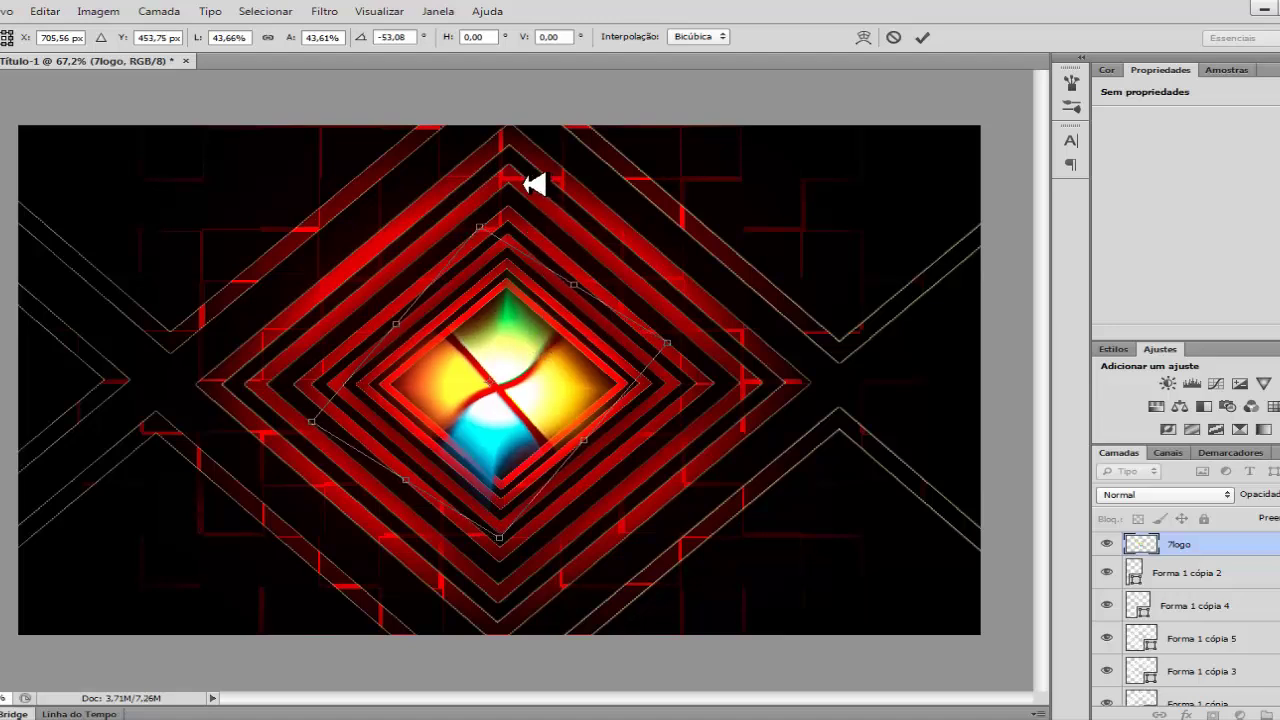
{"action": "left_click_drag", "start_coordinate": [533, 183], "coordinate": [517, 185]}
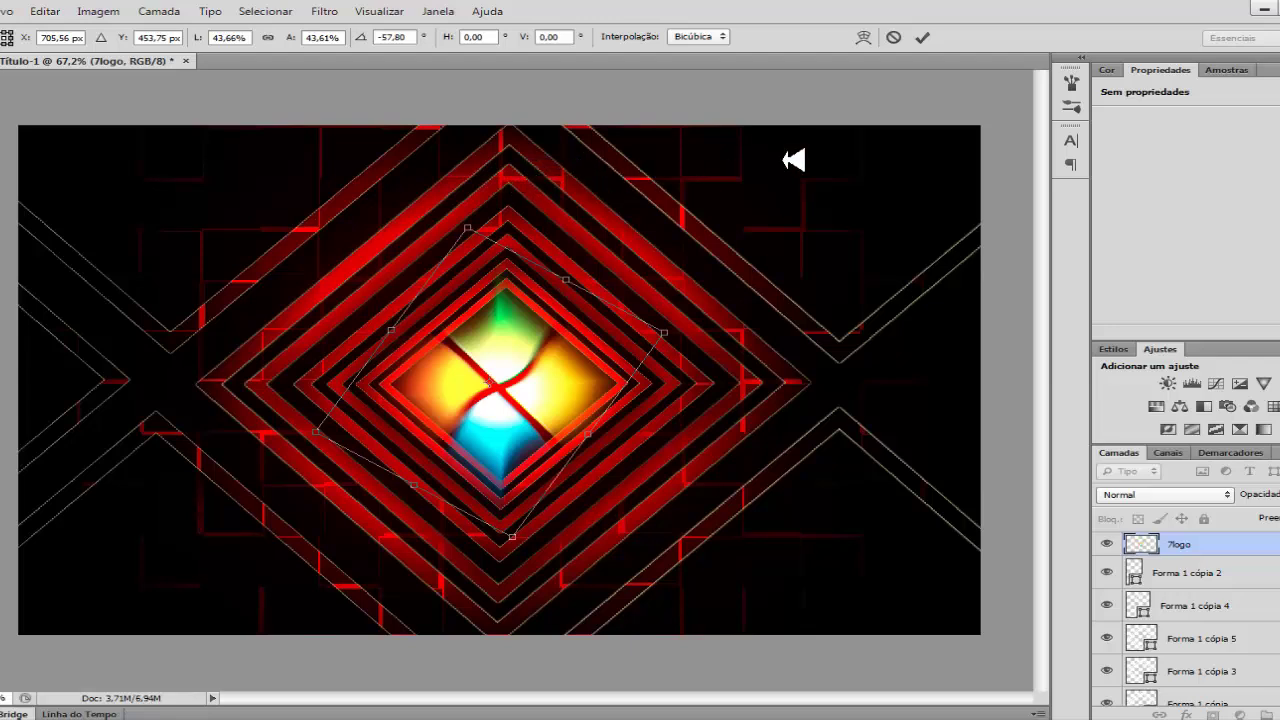
{"action": "left_click", "coordinate": [930, 37]}
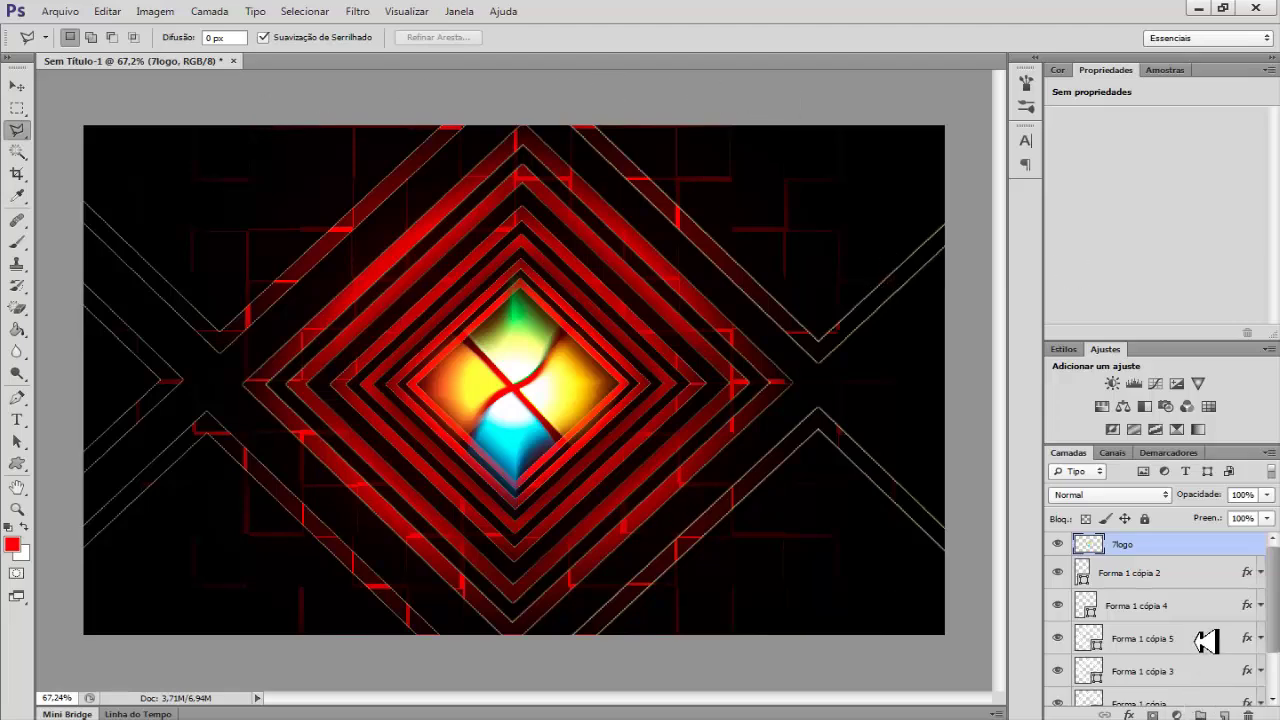
Move the Forma 1 cópia 4 side outlines about 0.35 cm to the right, towards the central diamonds
{"action": "left_click", "coordinate": [1205, 640]}
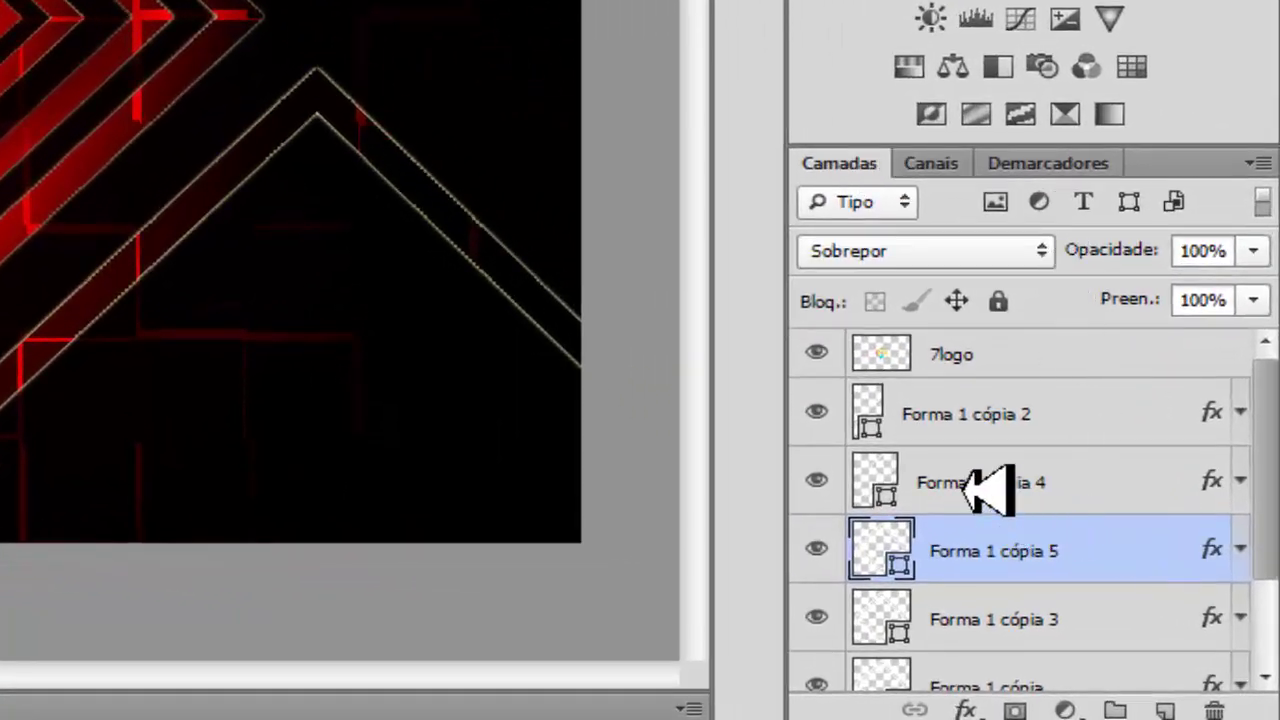
{"action": "left_click", "coordinate": [980, 484]}
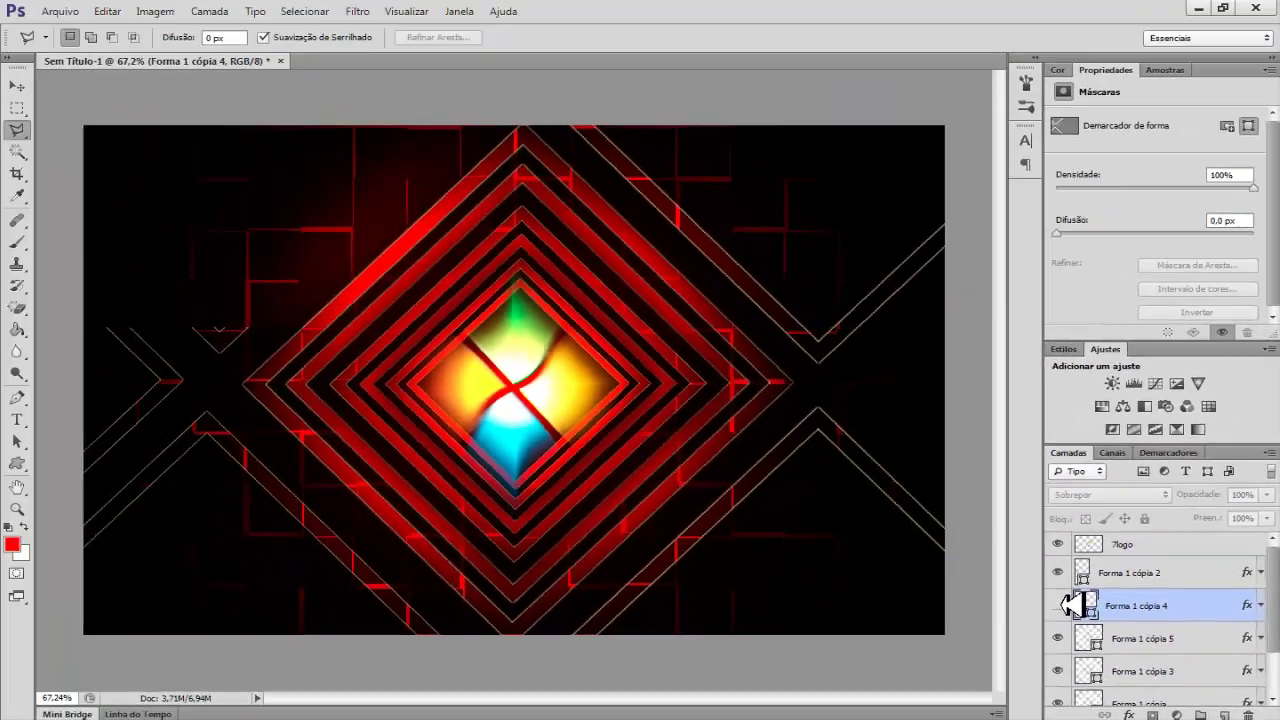
{"action": "left_click", "coordinate": [1060, 605]}
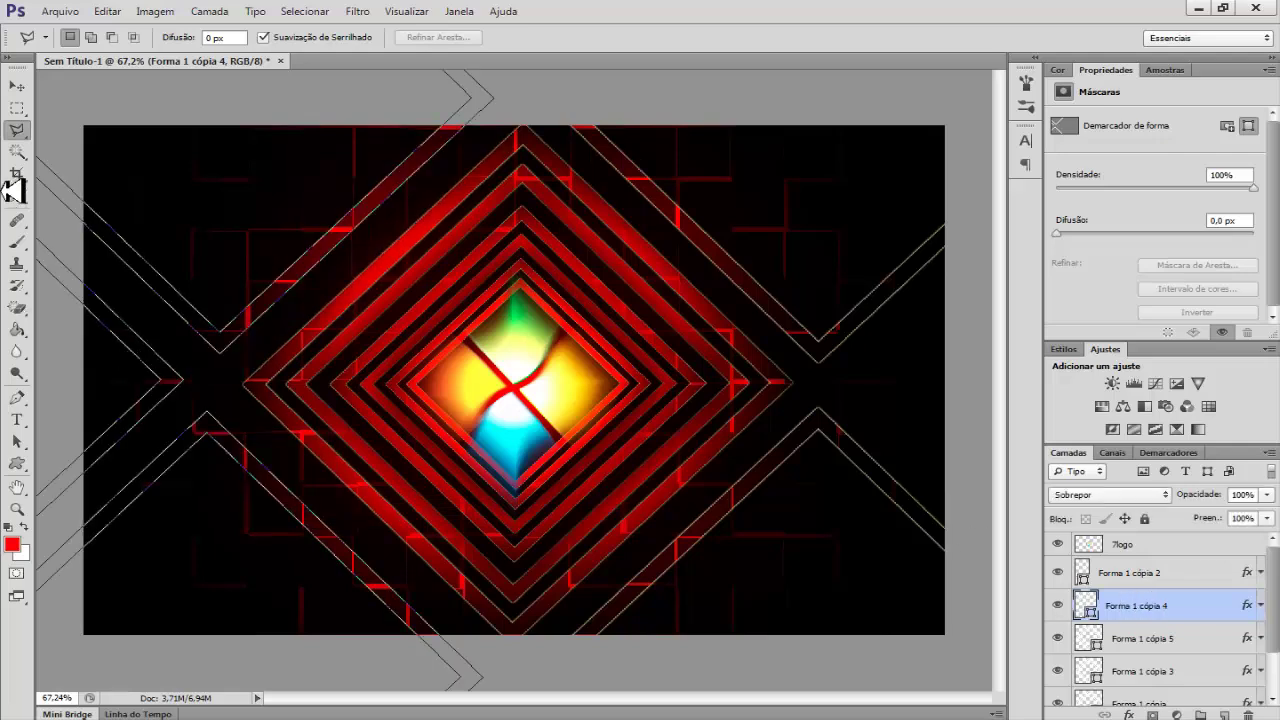
{"action": "left_click", "coordinate": [18, 86]}
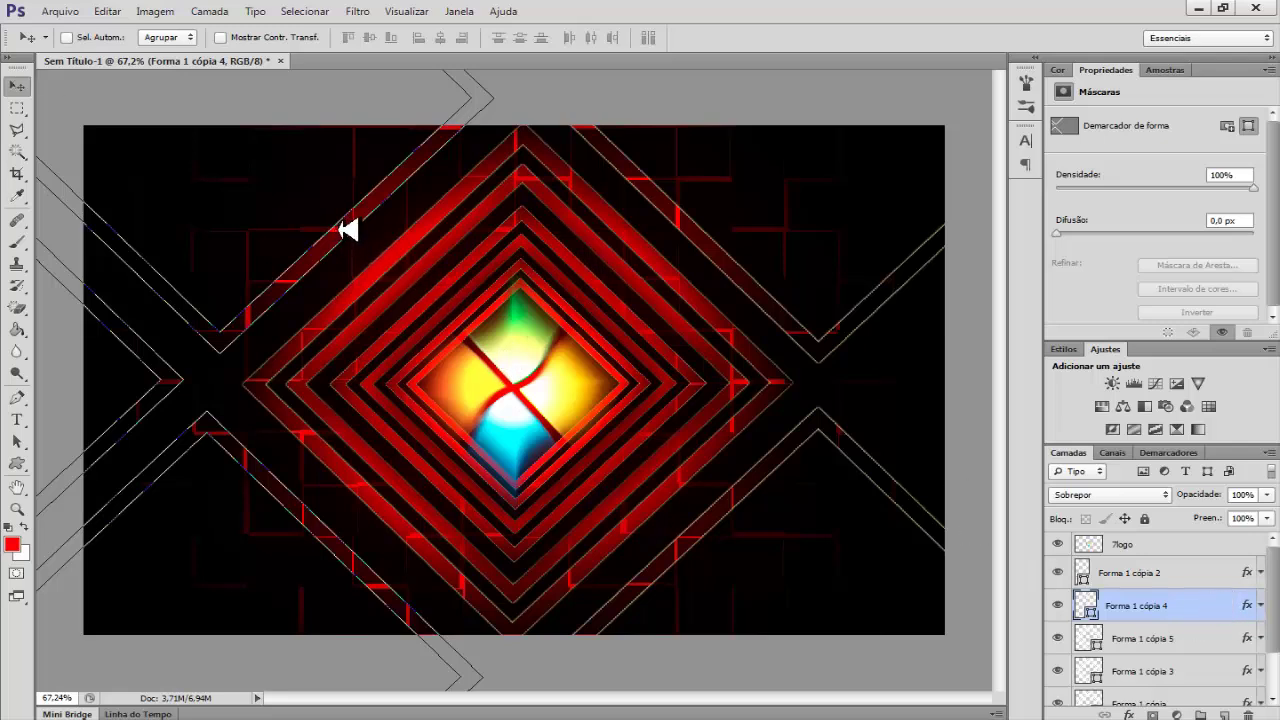
{"action": "mouse_move", "coordinate": [347, 230]}
{"action": "left_mouse_down"}
{"action": "mouse_move", "coordinate": [366, 217]}
{"action": "mouse_move", "coordinate": [371, 231]}
{"action": "left_mouse_up"}
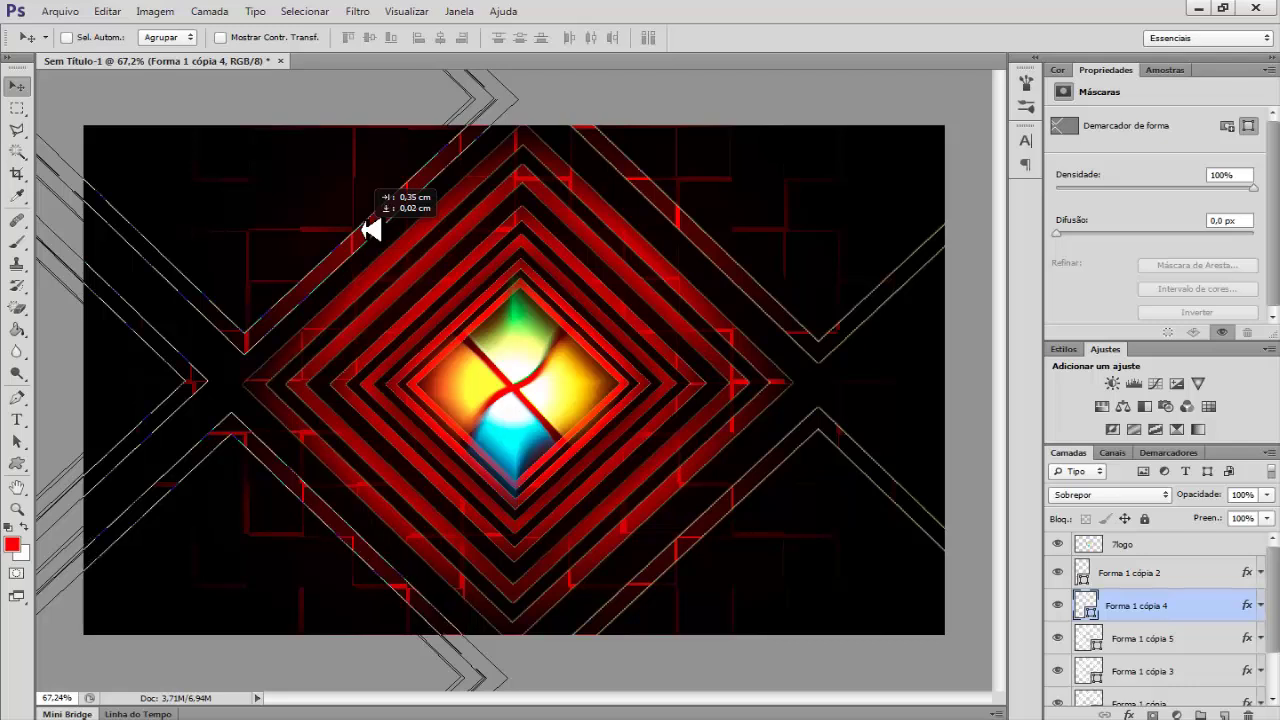
{"action": "left_click_drag", "start_coordinate": [370, 230], "coordinate": [366, 231]}
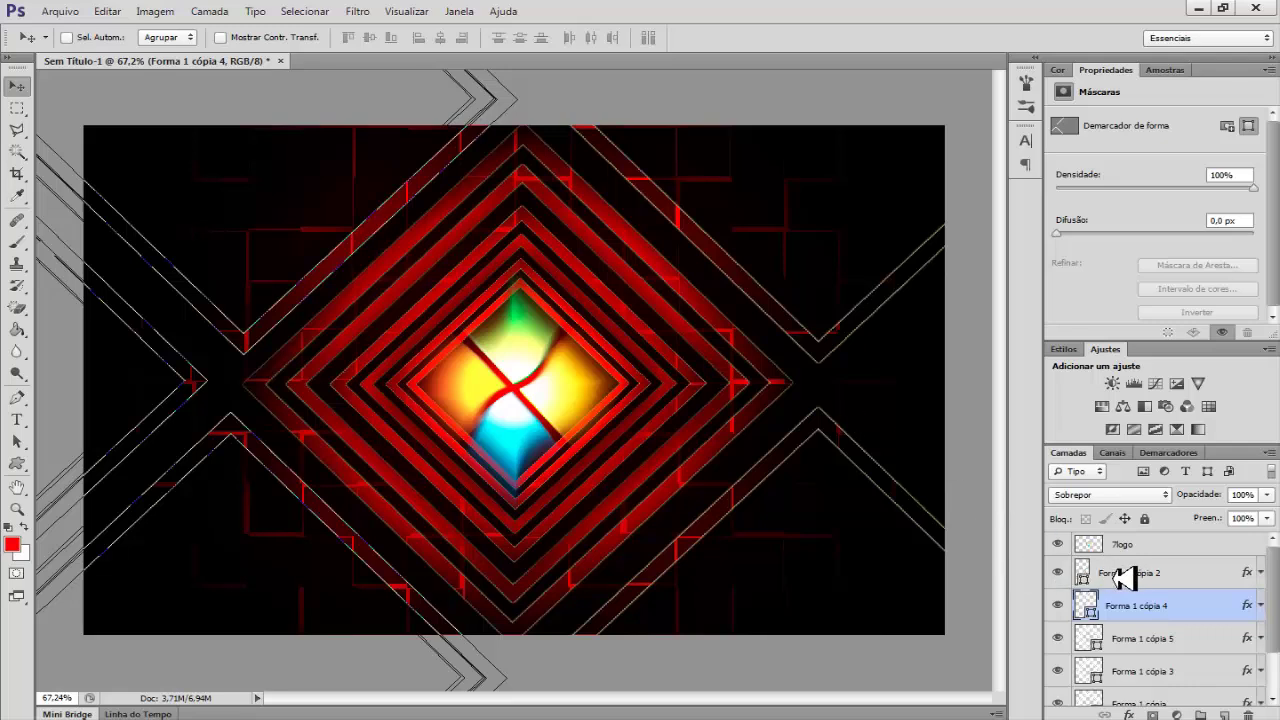
Move the Forma 1 cópia 2 side outlines slightly to the left, towards the central diamonds
{"action": "left_click", "coordinate": [1170, 576]}
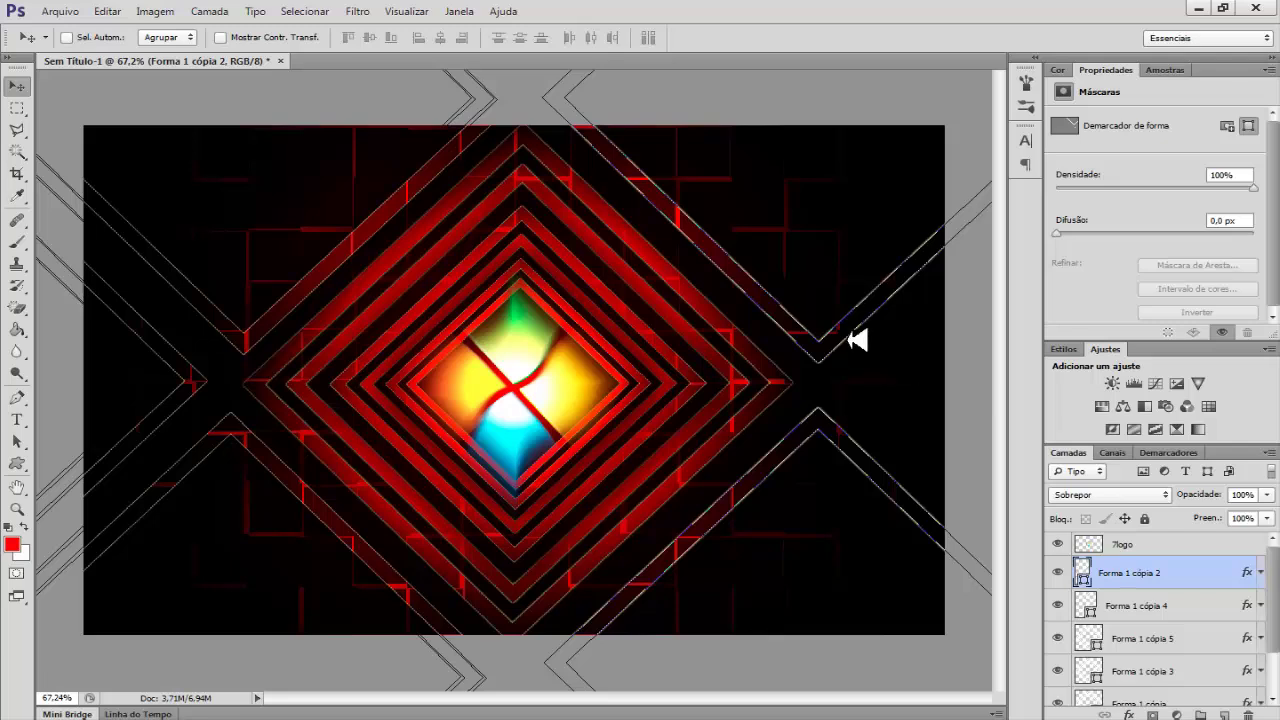
{"action": "left_click_drag", "start_coordinate": [857, 341], "coordinate": [840, 340]}
{"action": "key", "text": "shift+Right"}
{"action": "key", "text": "shift+Right"}
{"action": "key", "text": "shift+Right"}
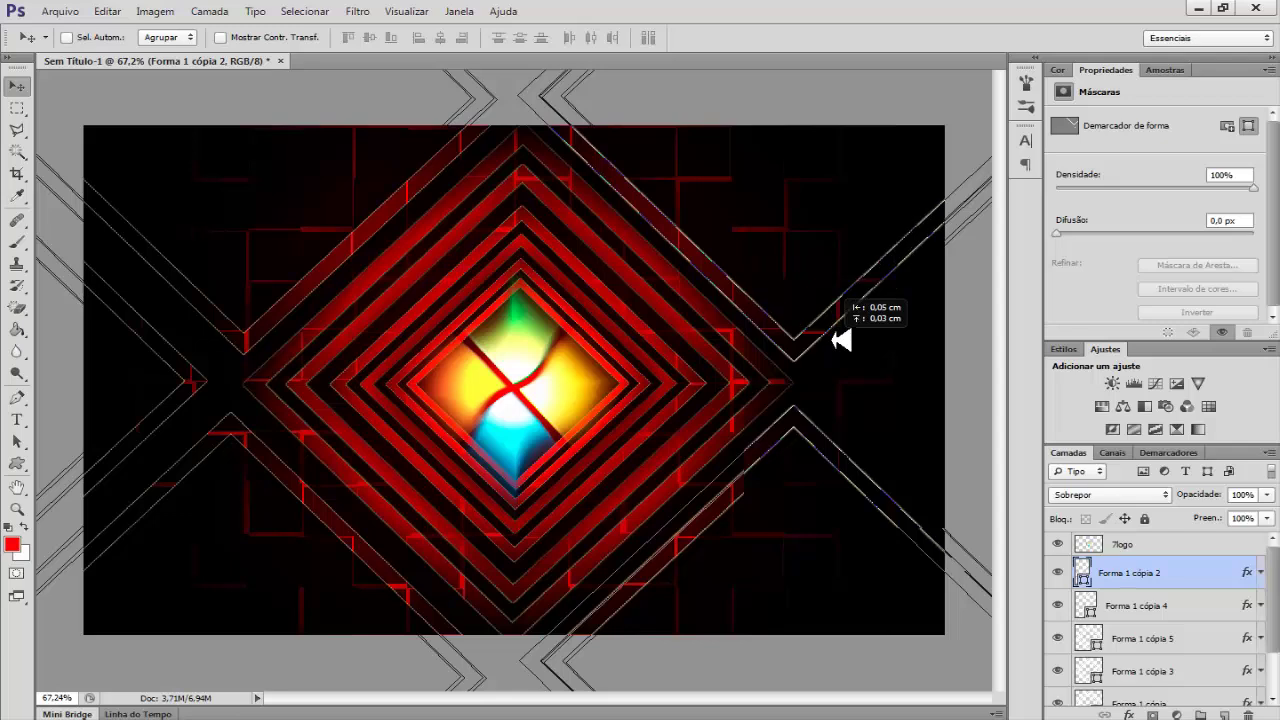
{"action": "left_click_drag", "start_coordinate": [841, 341], "coordinate": [852, 342]}
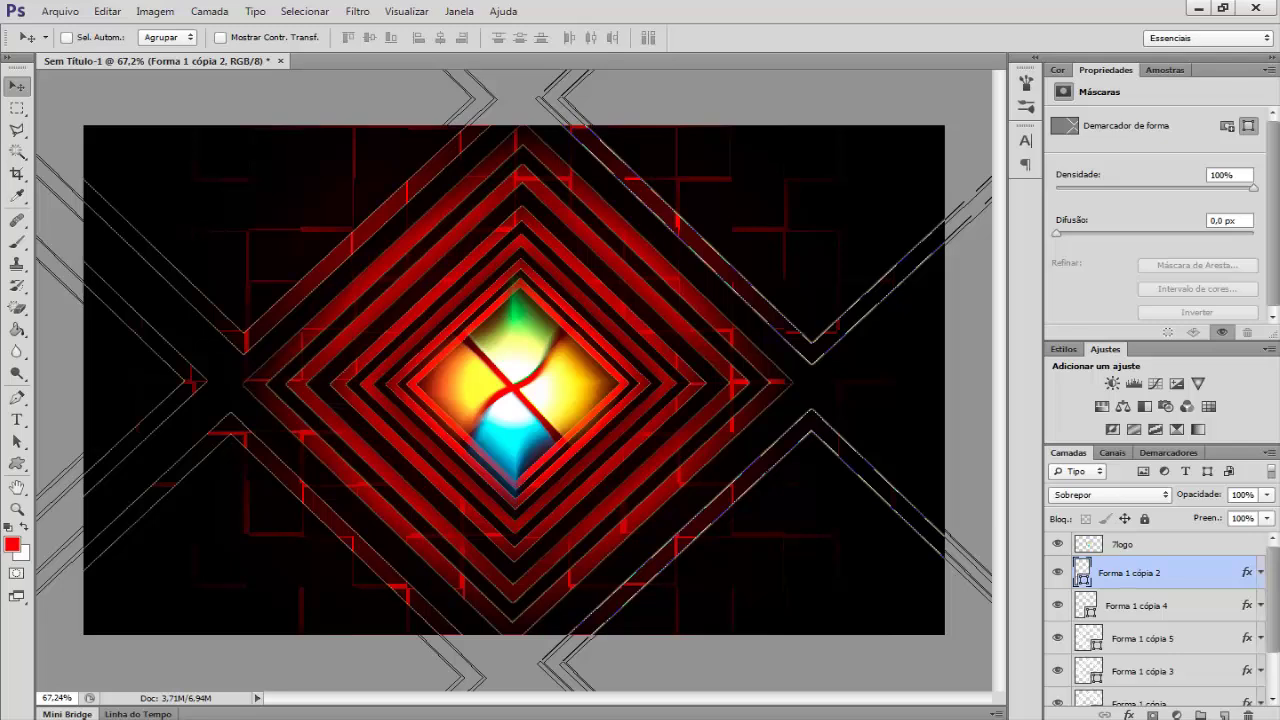
{"action": "scroll", "coordinate": [1278, 617], "scroll_direction": "down", "scroll_amount": 2}
{"action": "left_click", "coordinate": [1243, 671]}
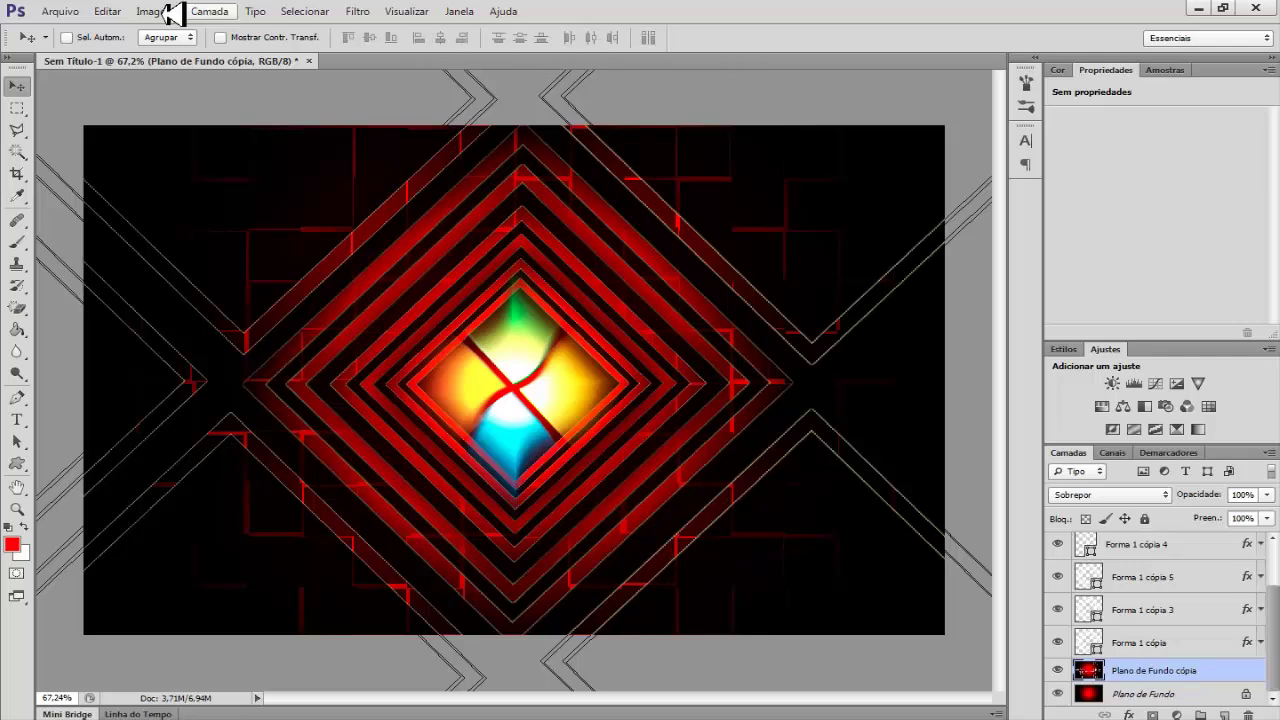
{"action": "left_click", "coordinate": [60, 11]}
{"action": "left_click", "coordinate": [106, 213]}
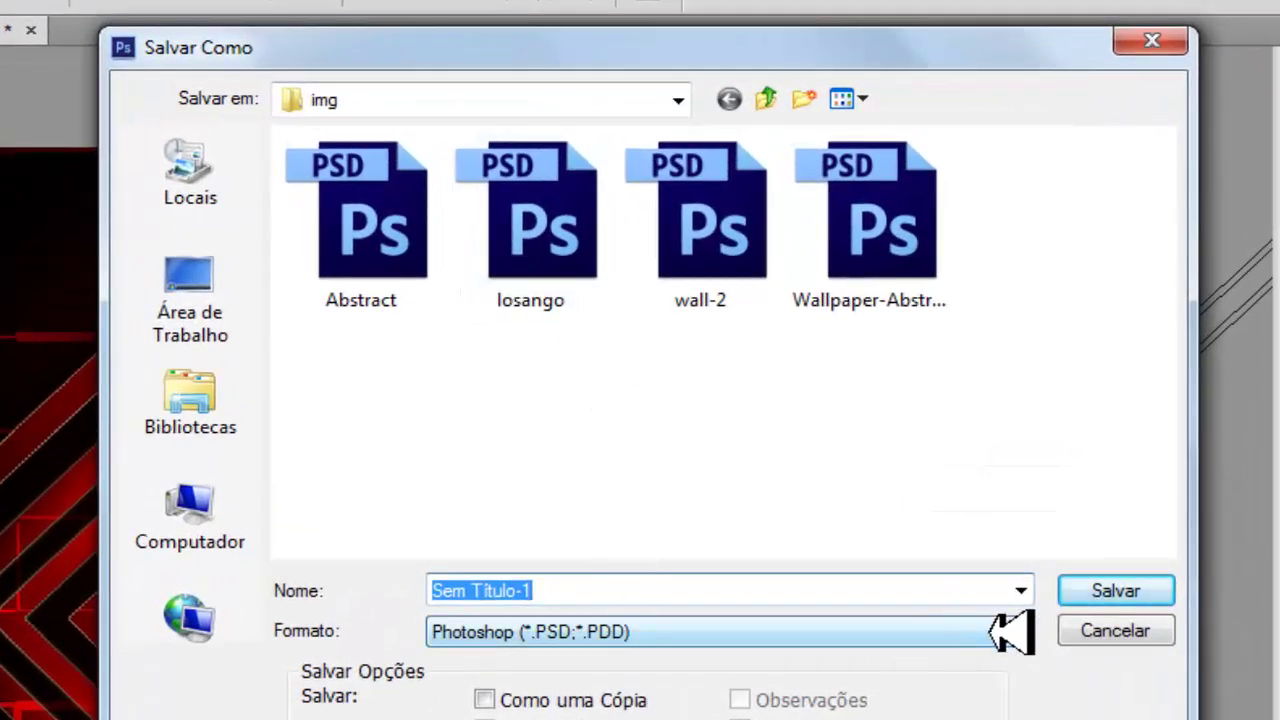
{"action": "left_click", "coordinate": [966, 559]}
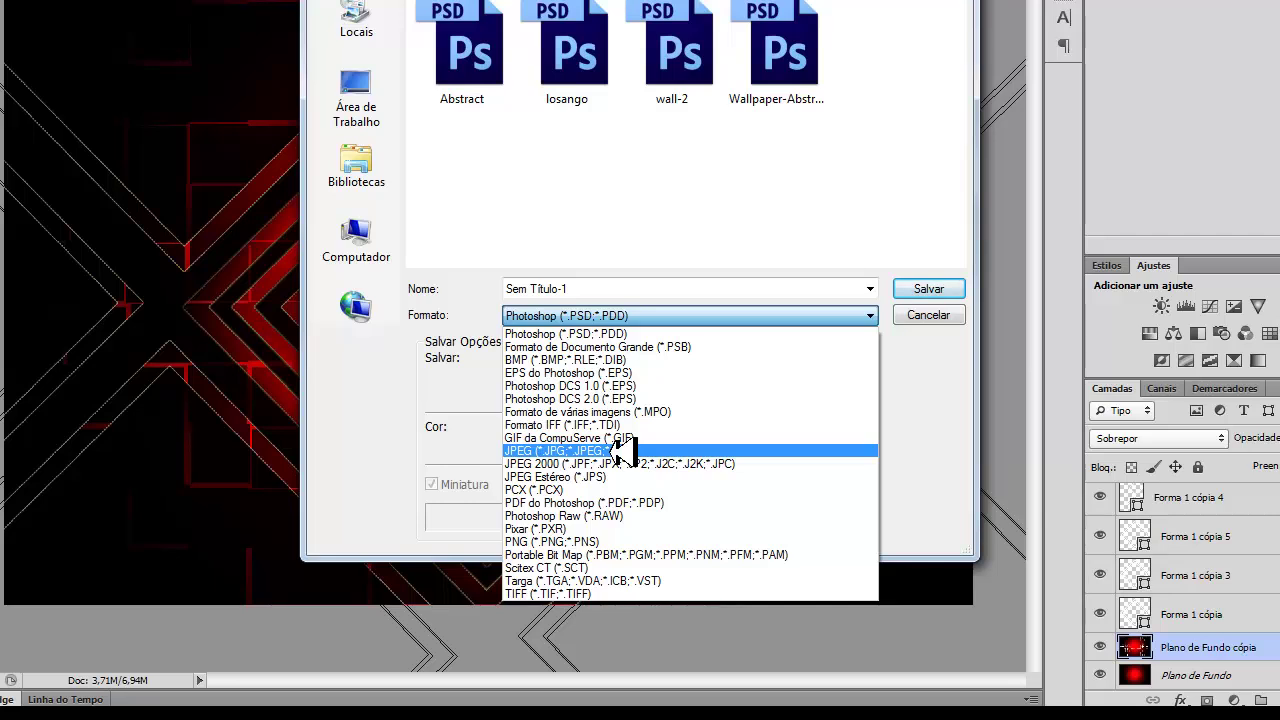
{"action": "left_click", "coordinate": [600, 288]}
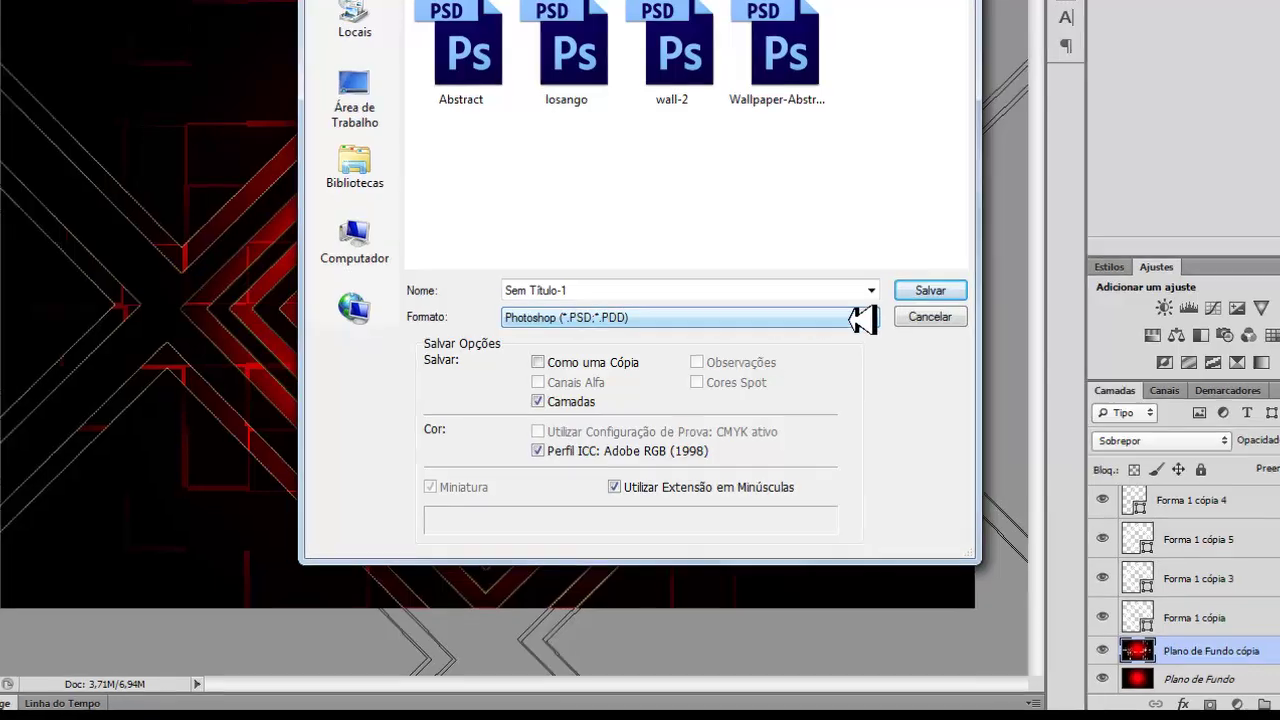
{"action": "left_click_drag", "start_coordinate": [587, 0], "coordinate": [638, 0]}
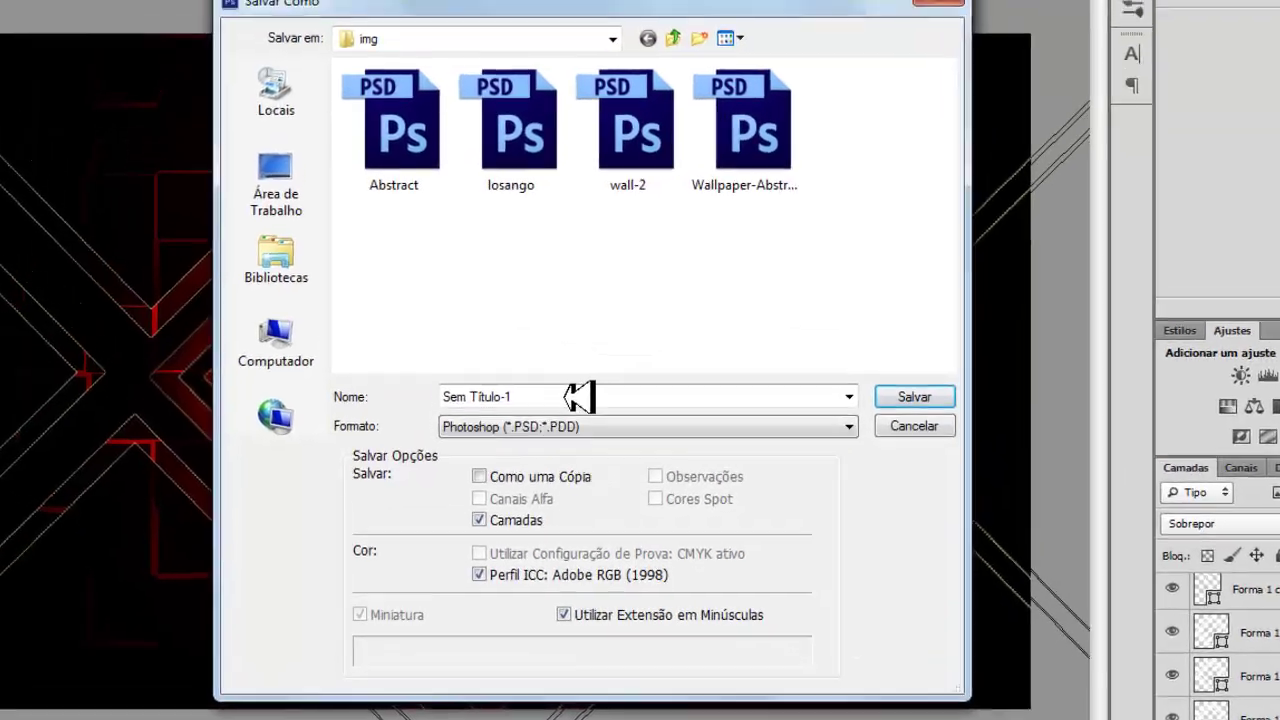
{"action": "left_click", "coordinate": [555, 338]}
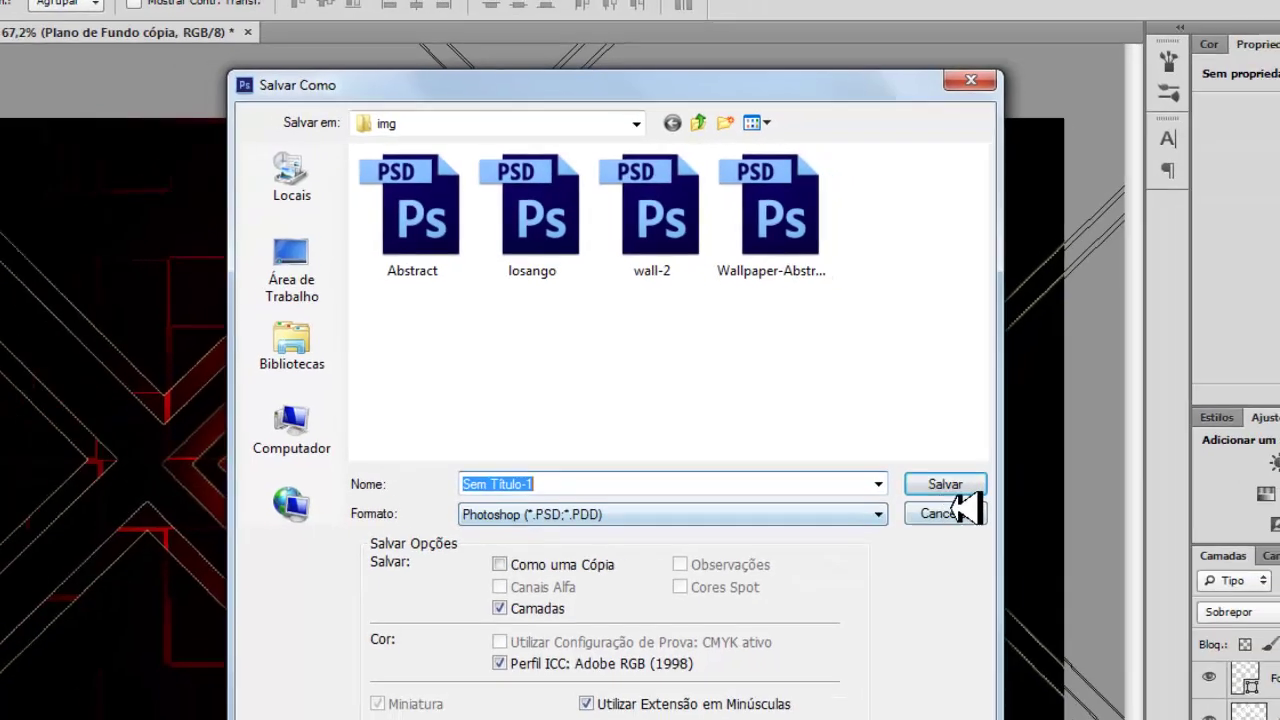
{"action": "left_click", "coordinate": [999, 567]}
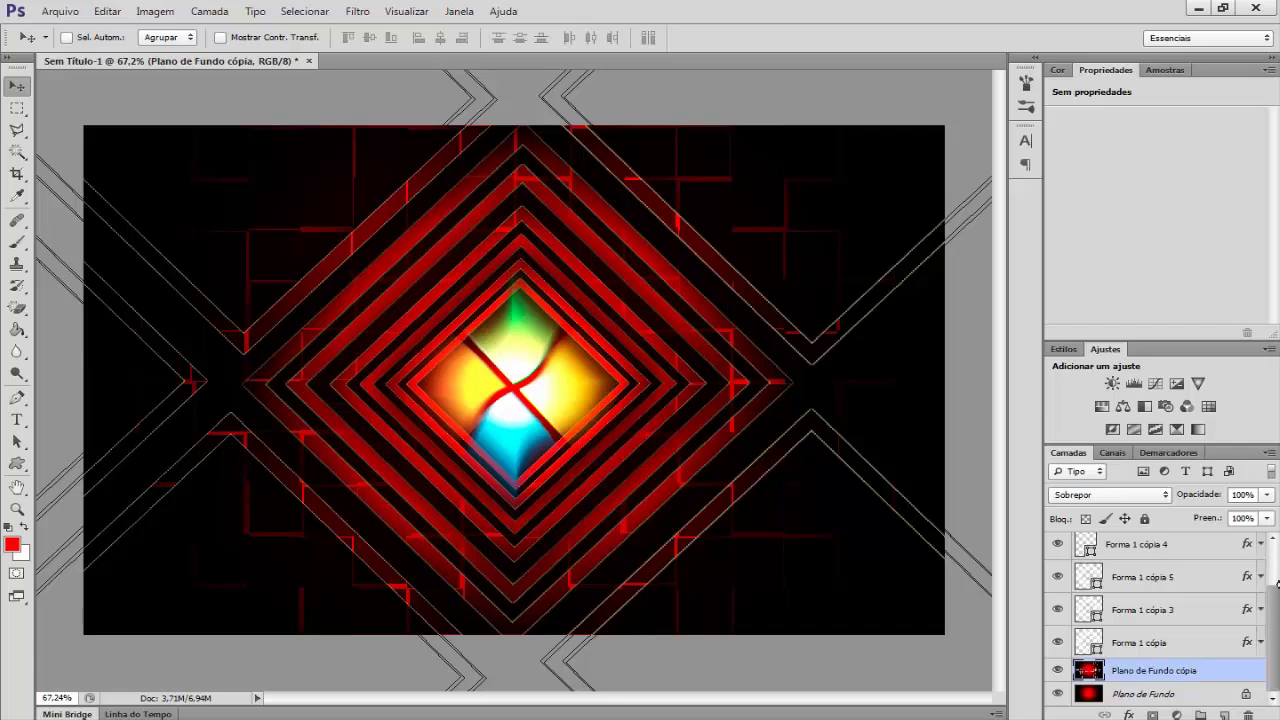
Select the Forma 1 cópia 4 layer
{"action": "left_click", "coordinate": [1155, 605]}
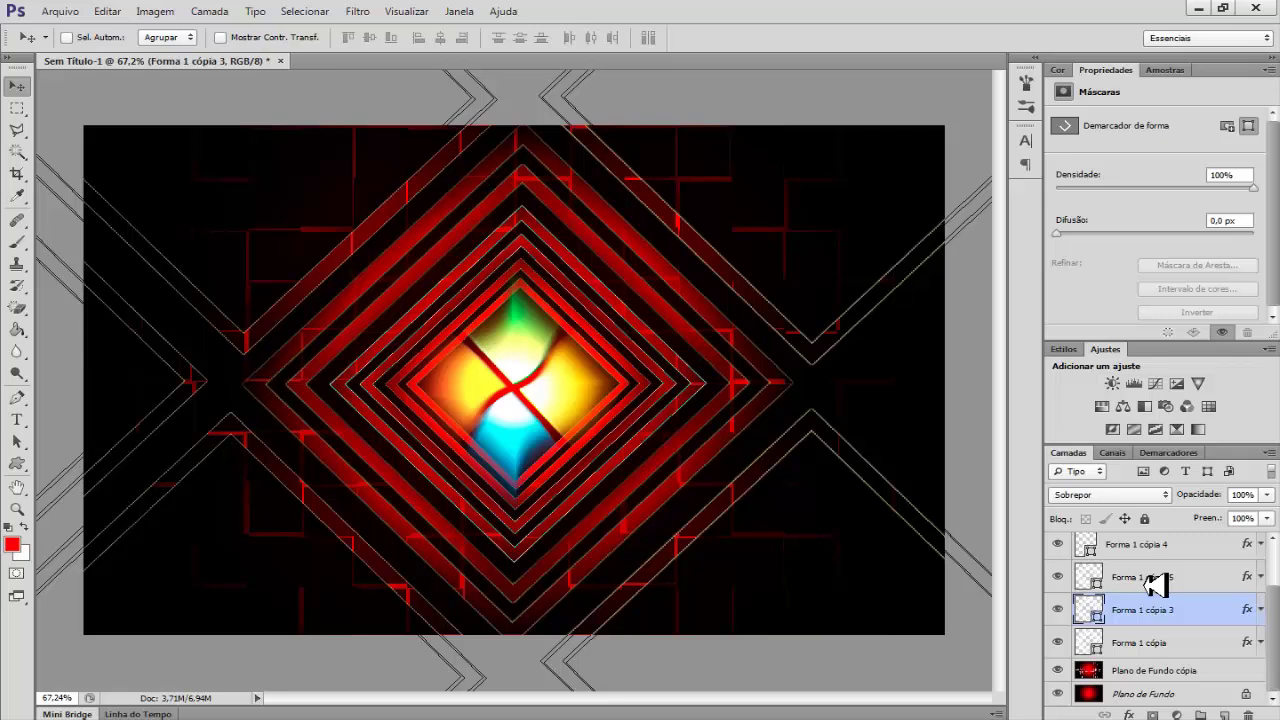
{"action": "left_click", "coordinate": [1158, 548]}
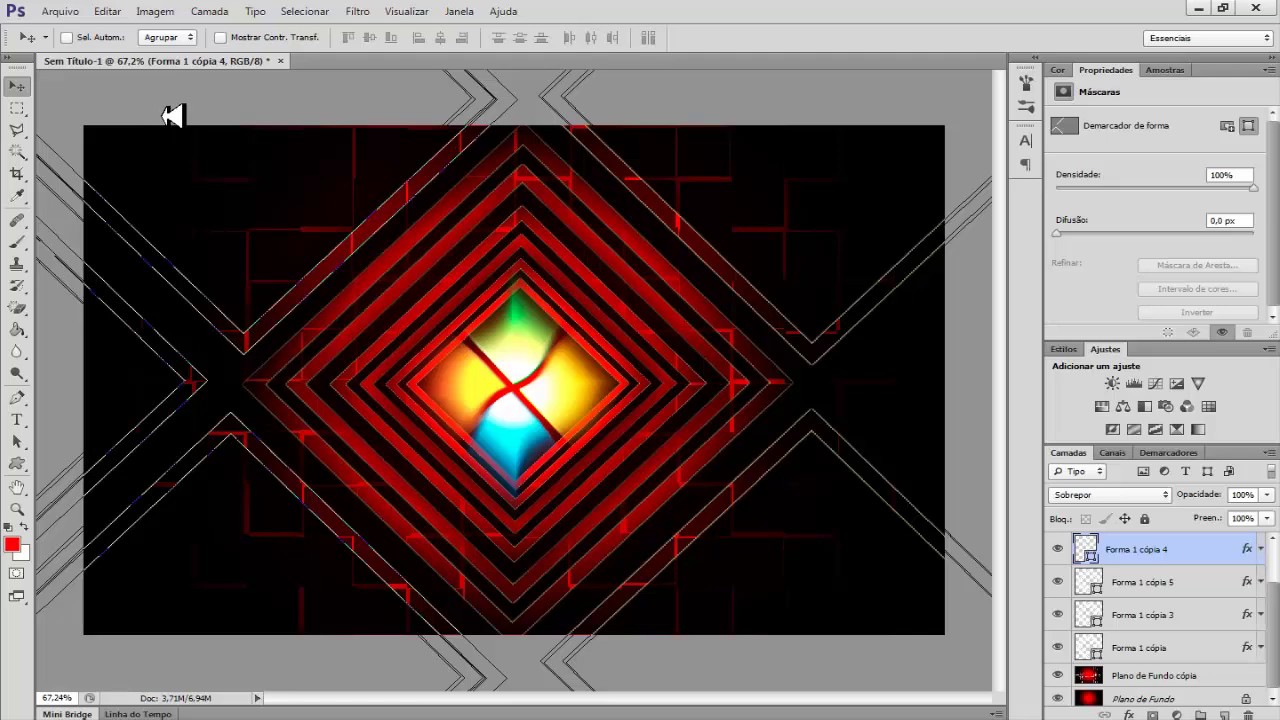
Save the wallpaper in the img folder as a JPEG file named los-wallpaper
{"action": "left_click", "coordinate": [60, 11]}
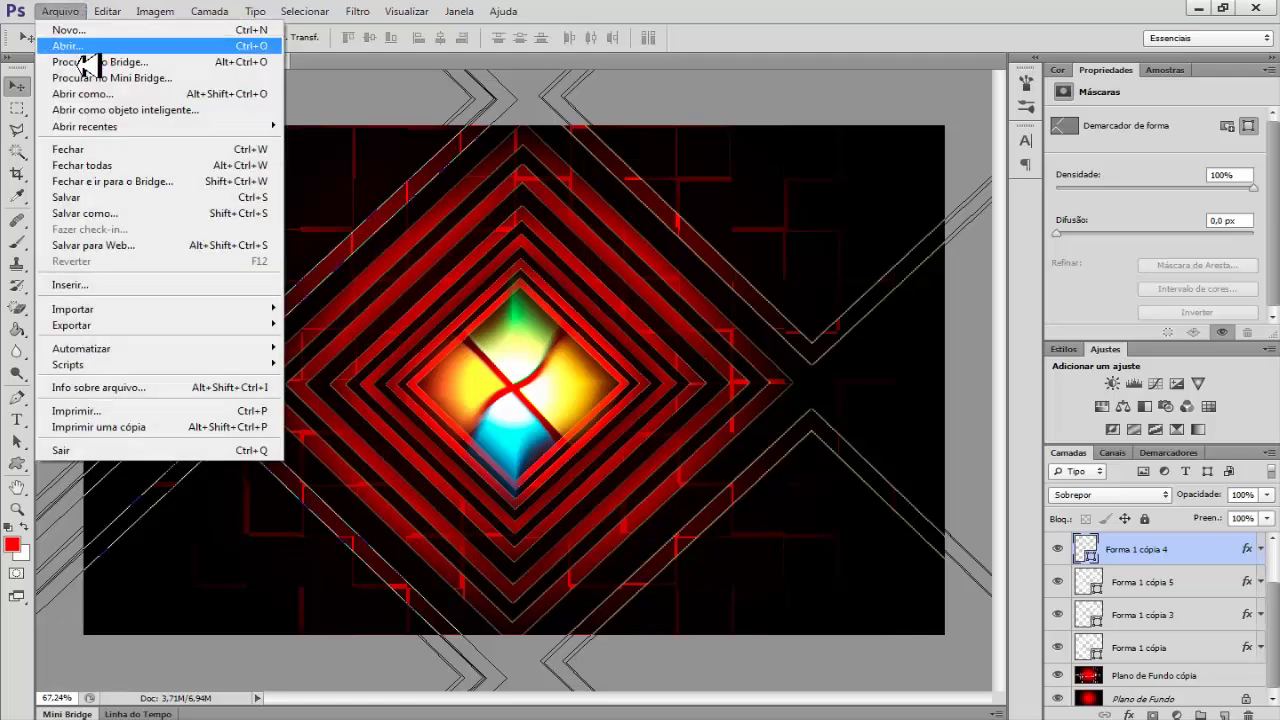
{"action": "left_click", "coordinate": [100, 212]}
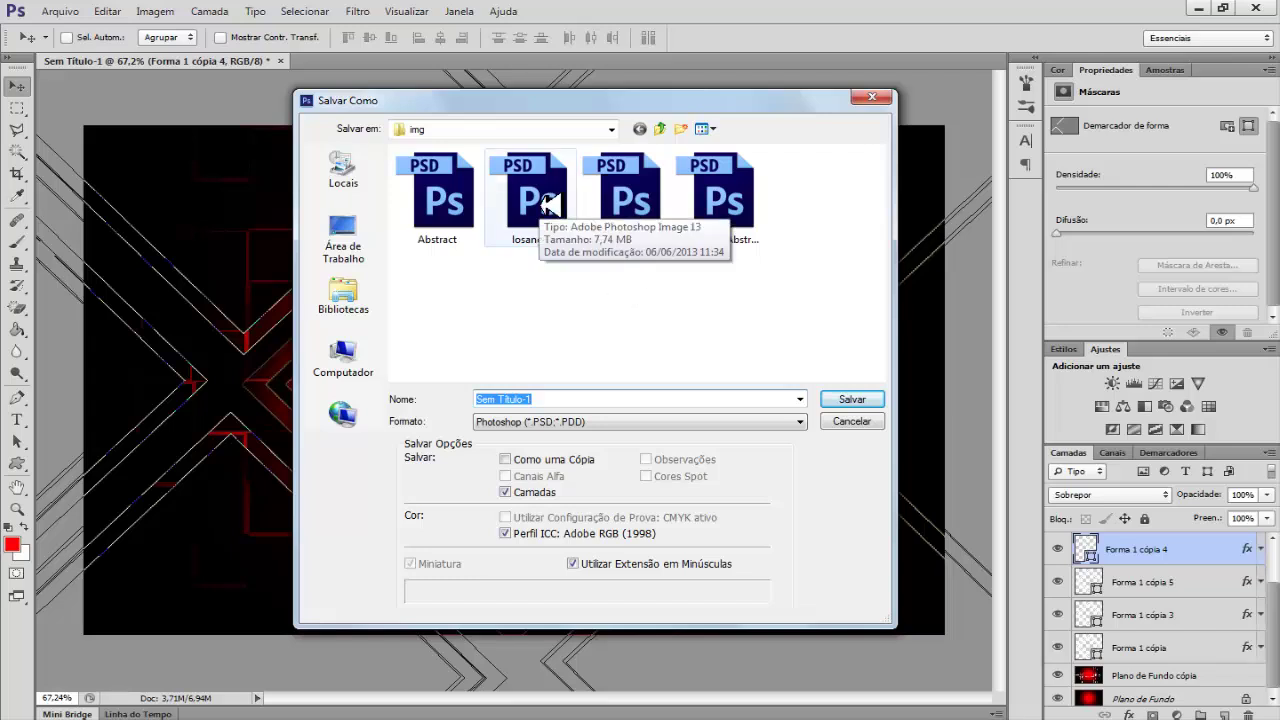
{"action": "left_click", "coordinate": [555, 398]}
{"action": "left_click_drag", "start_coordinate": [555, 398], "coordinate": [447, 398]}
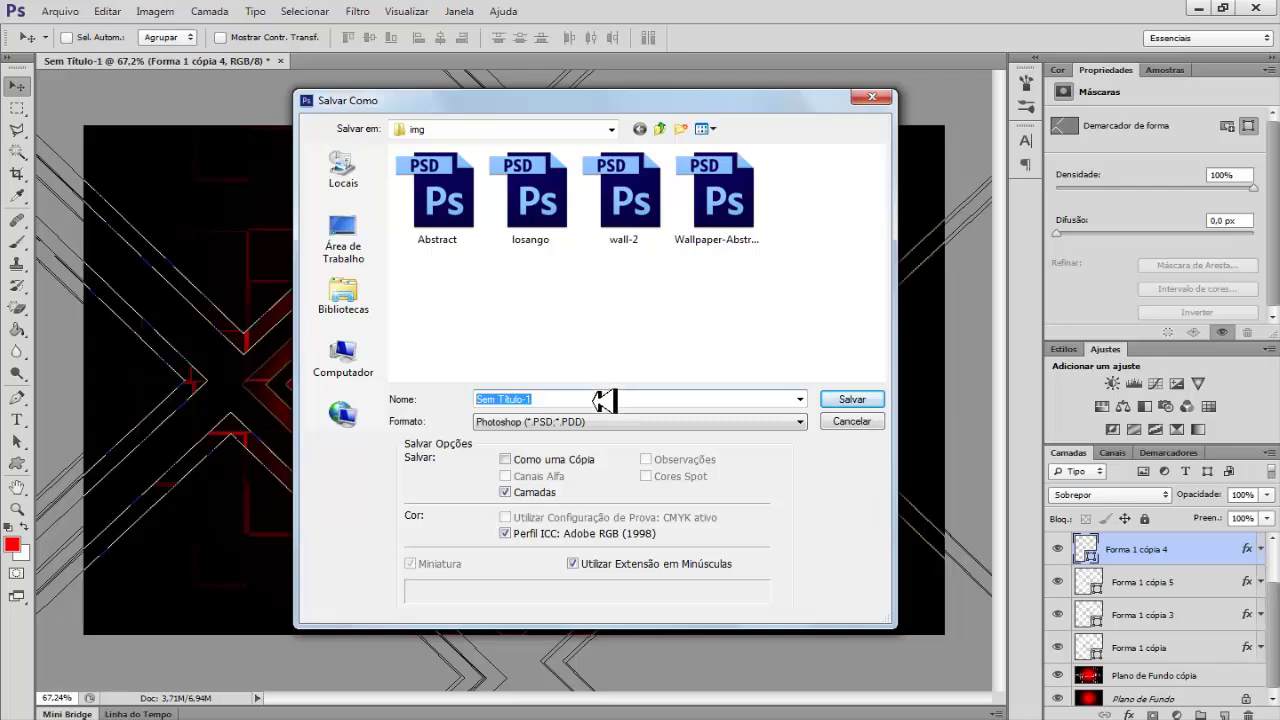
{"action": "left_click", "coordinate": [686, 421]}
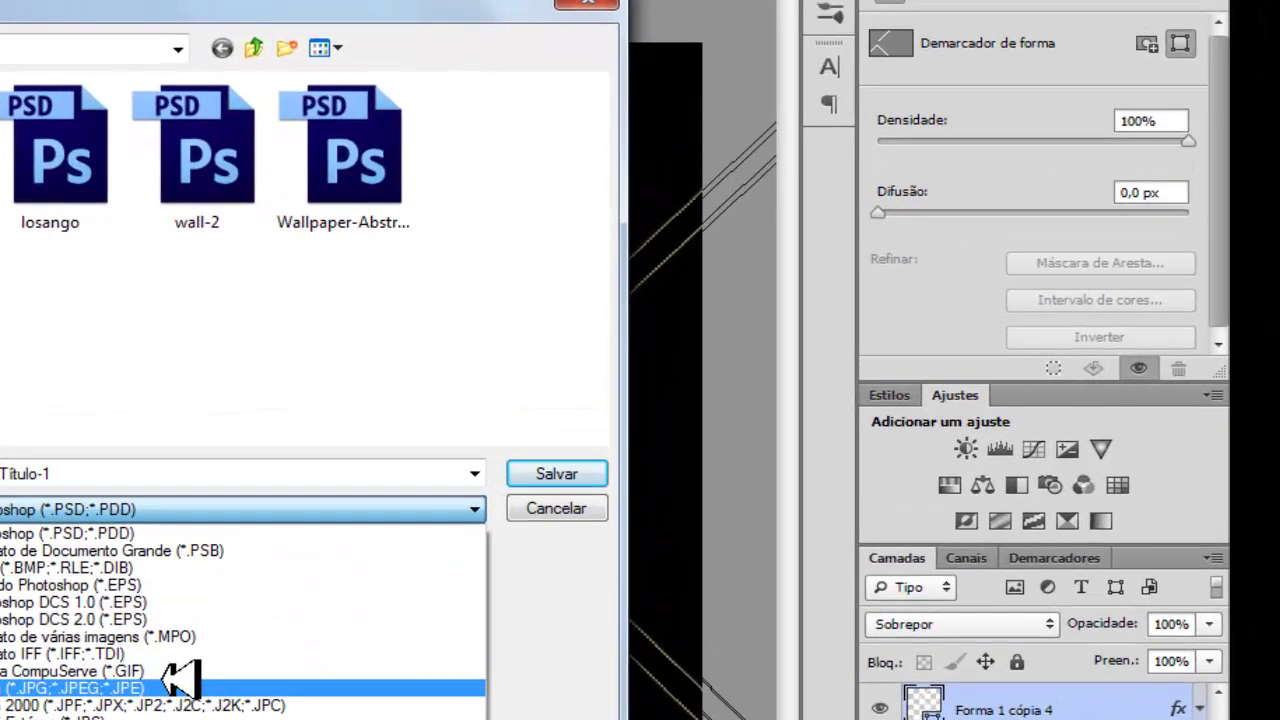
{"action": "left_click", "coordinate": [180, 686]}
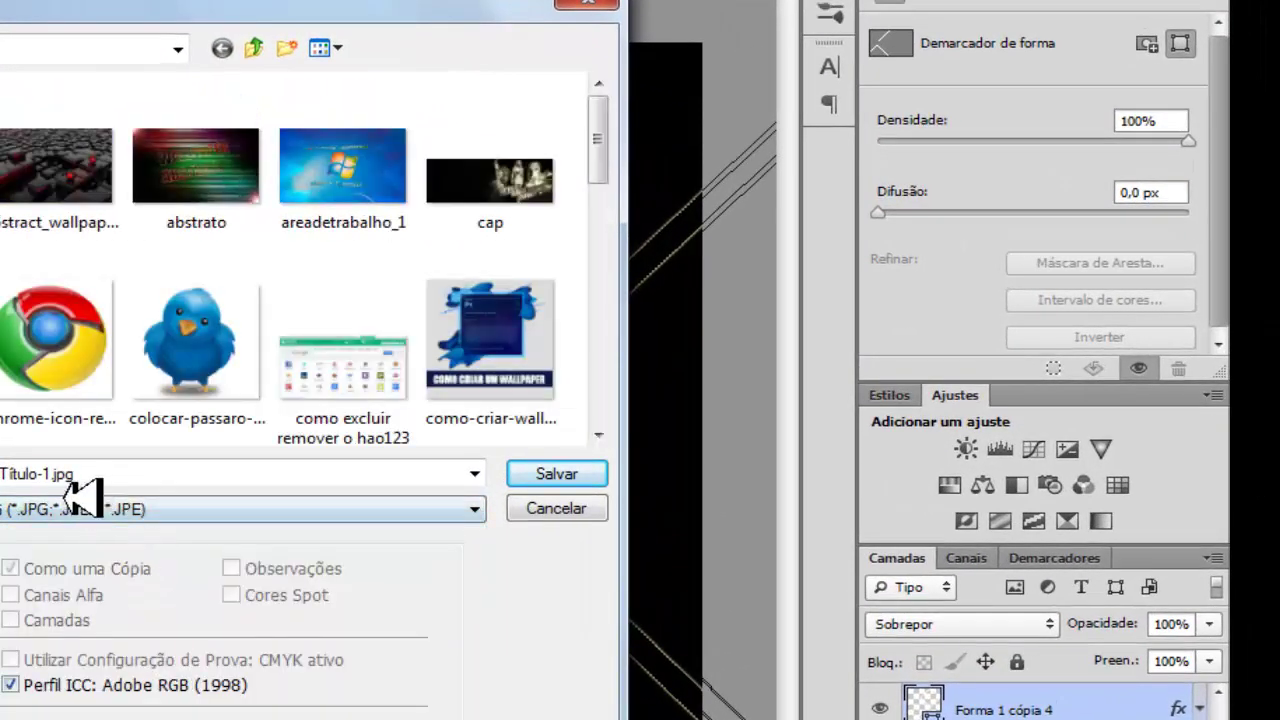
{"action": "double_click", "coordinate": [91, 469]}
{"action": "key", "text": "BackSpace"}
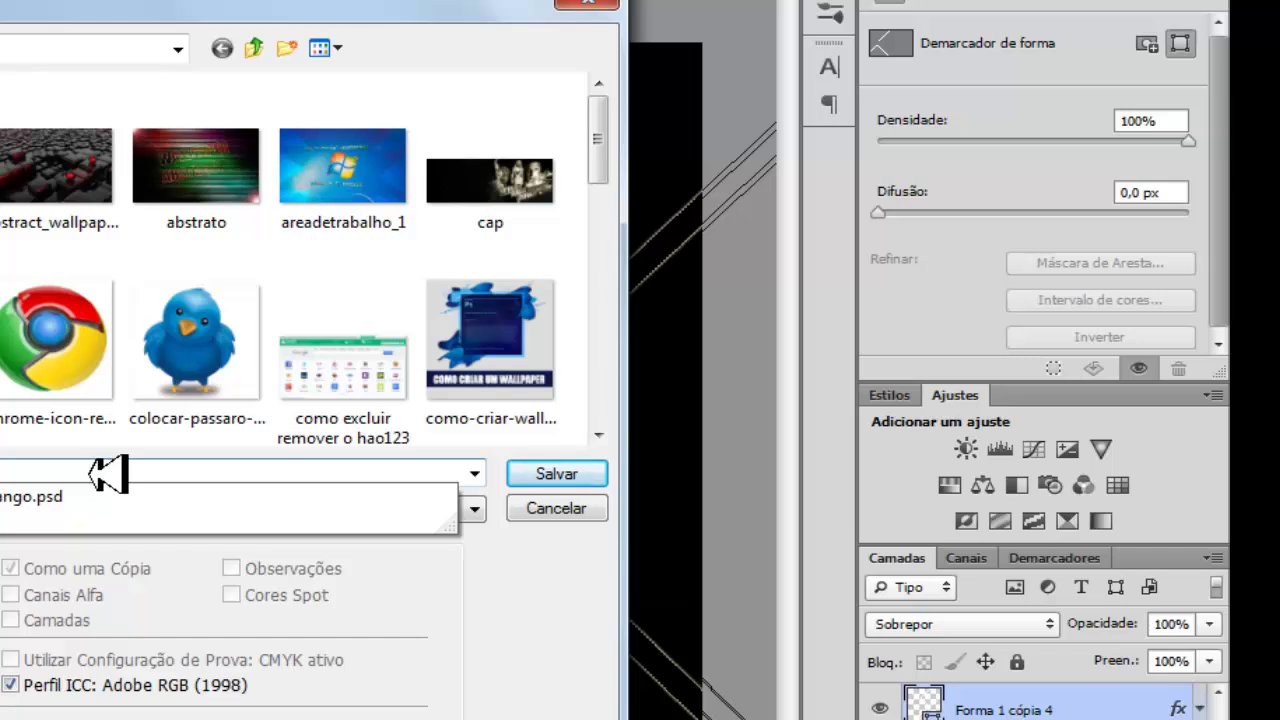
{"action": "key", "text": "Escape"}
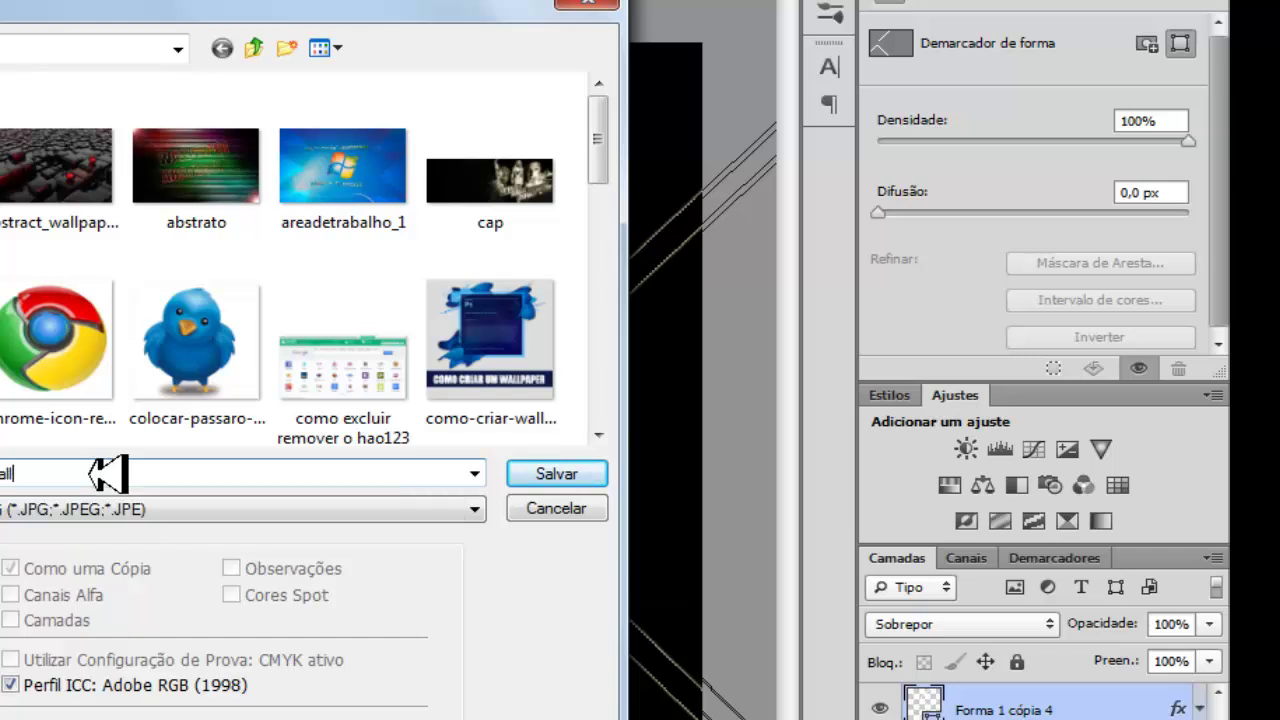
{"action": "key", "text": "Return"}
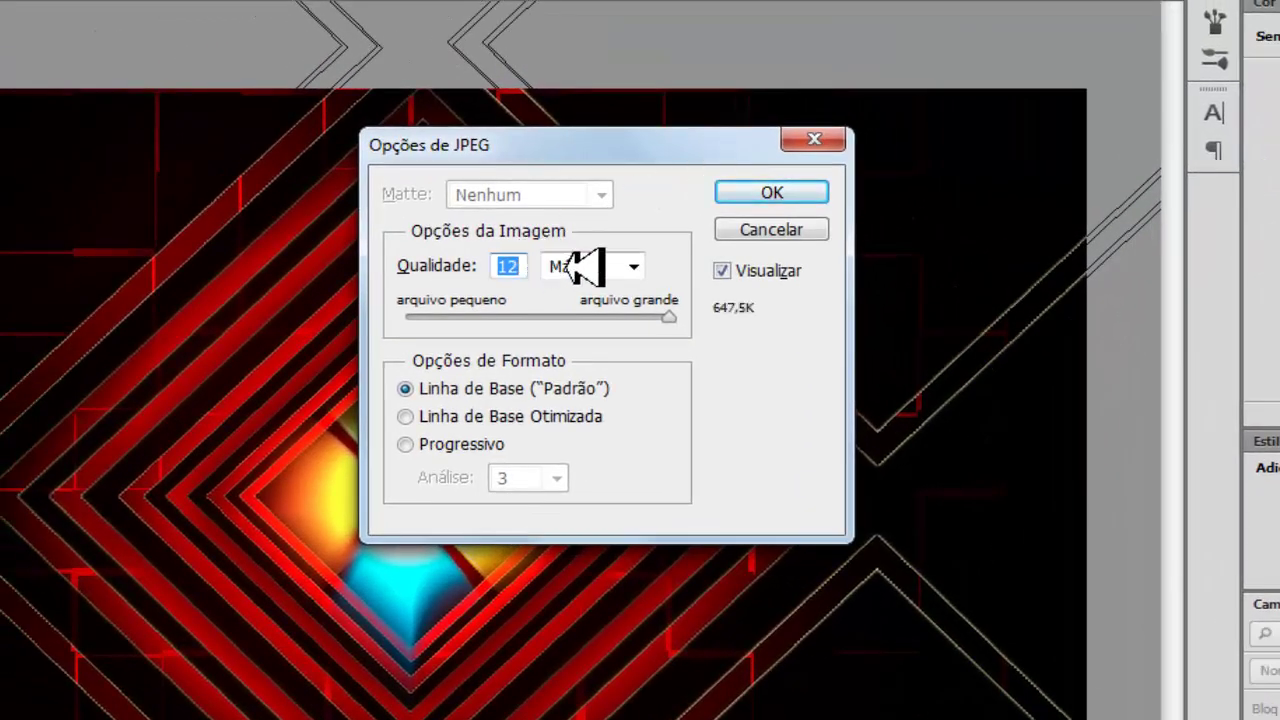
Keep the JPEG quality at Máxima (12) with the standard baseline format and confirm the export options
{"action": "left_click", "coordinate": [645, 265]}
{"action": "left_click", "coordinate": [680, 264]}
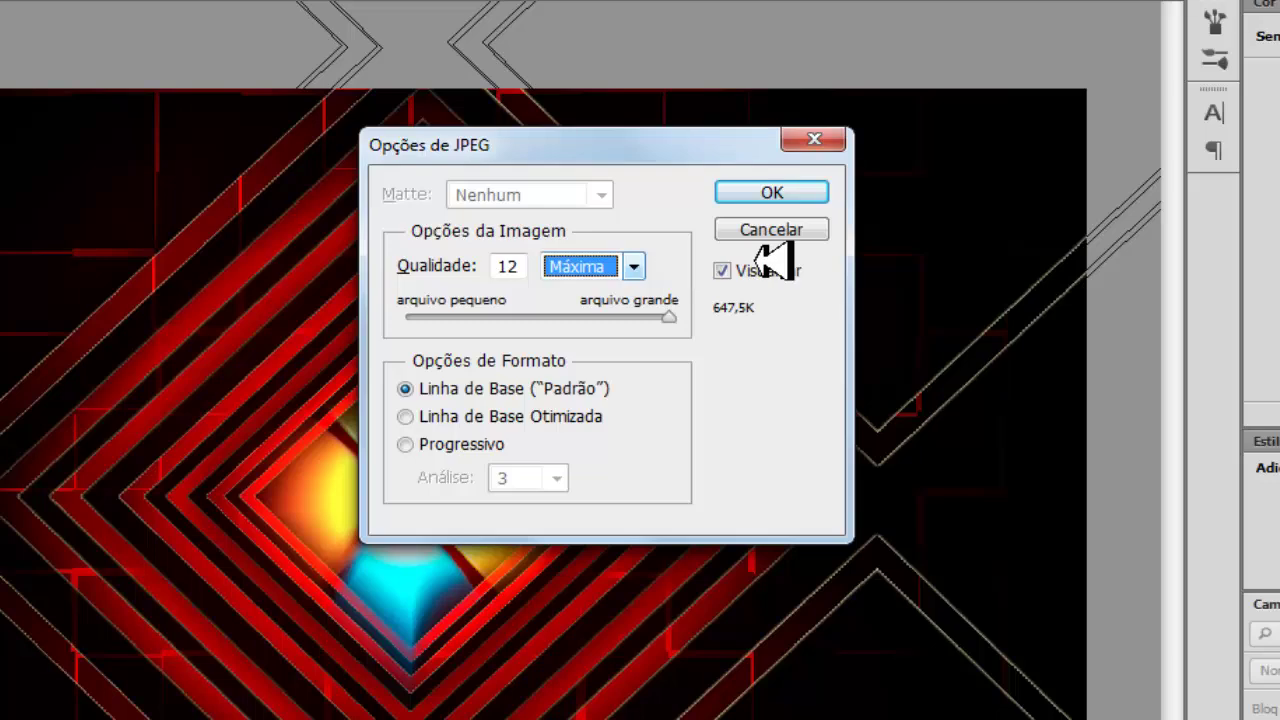
{"action": "left_click", "coordinate": [750, 193]}
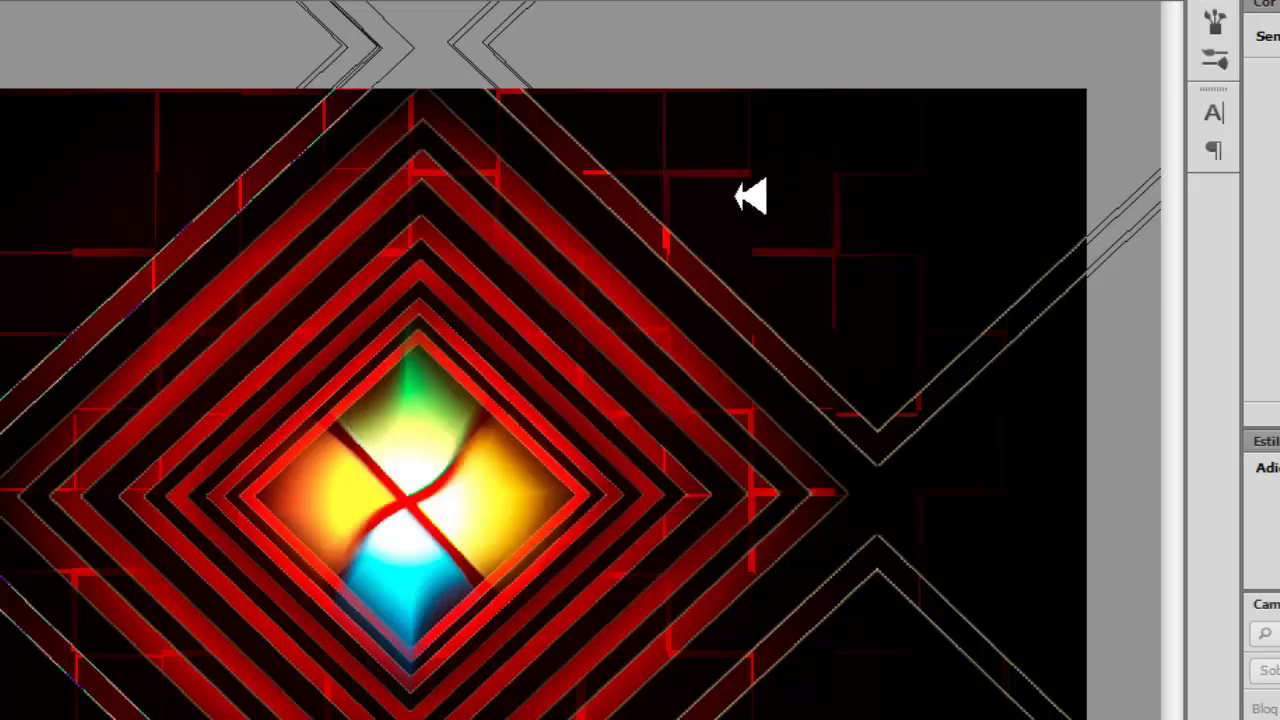
Switch to Windows Explorer, browse from the personal folder into the Photoshop folder and open the los-wallpaper image in Windows Photo Viewer
{"action": "key", "text": "super"}
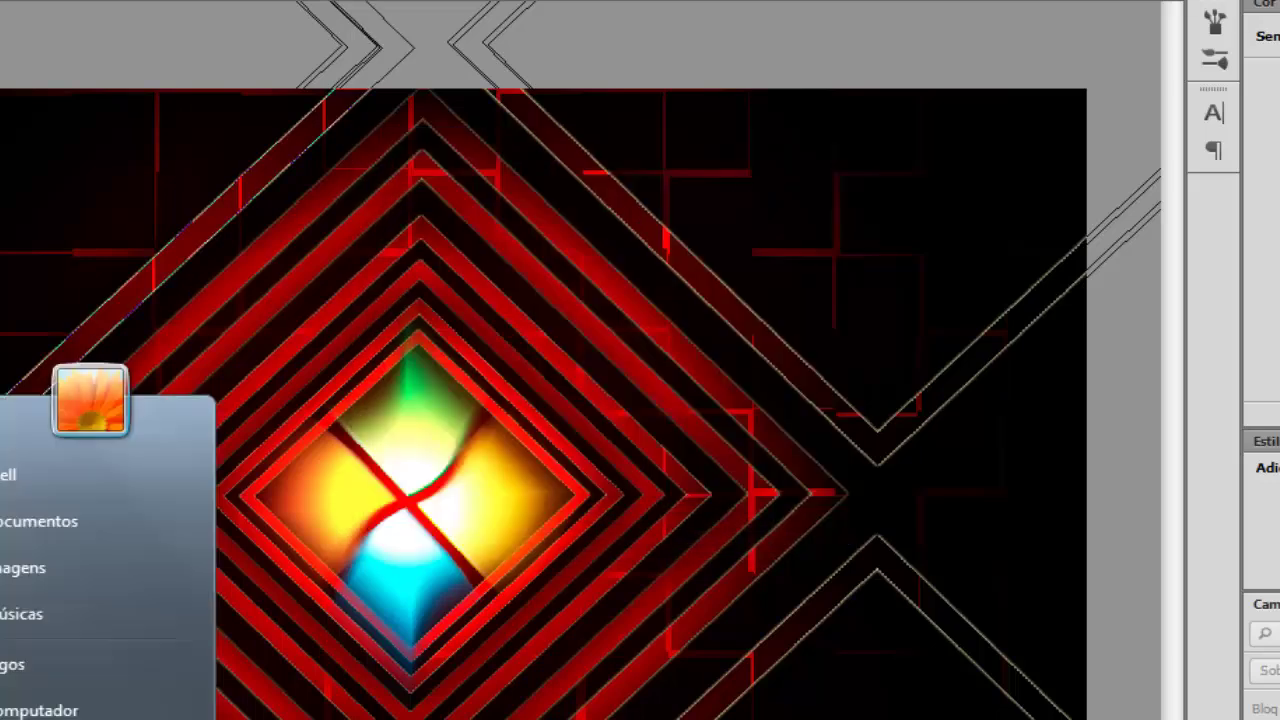
{"action": "left_click", "coordinate": [17, 486]}
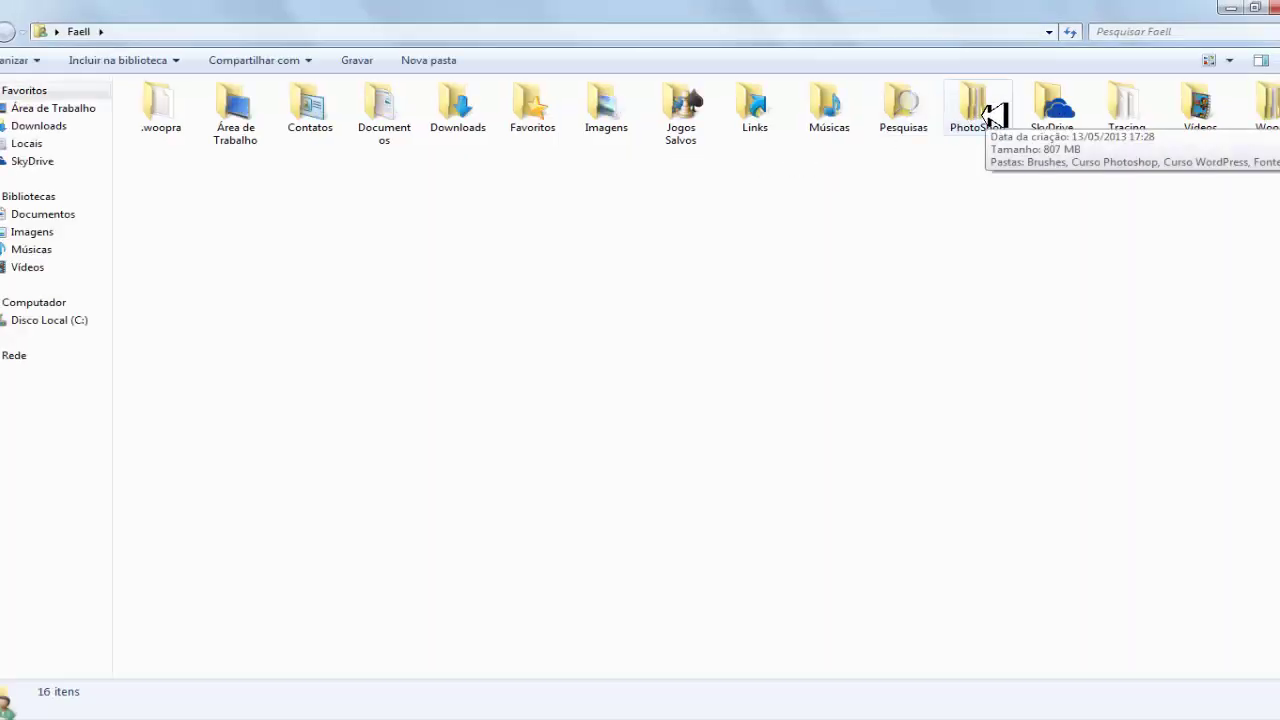
{"action": "left_click", "coordinate": [990, 113]}
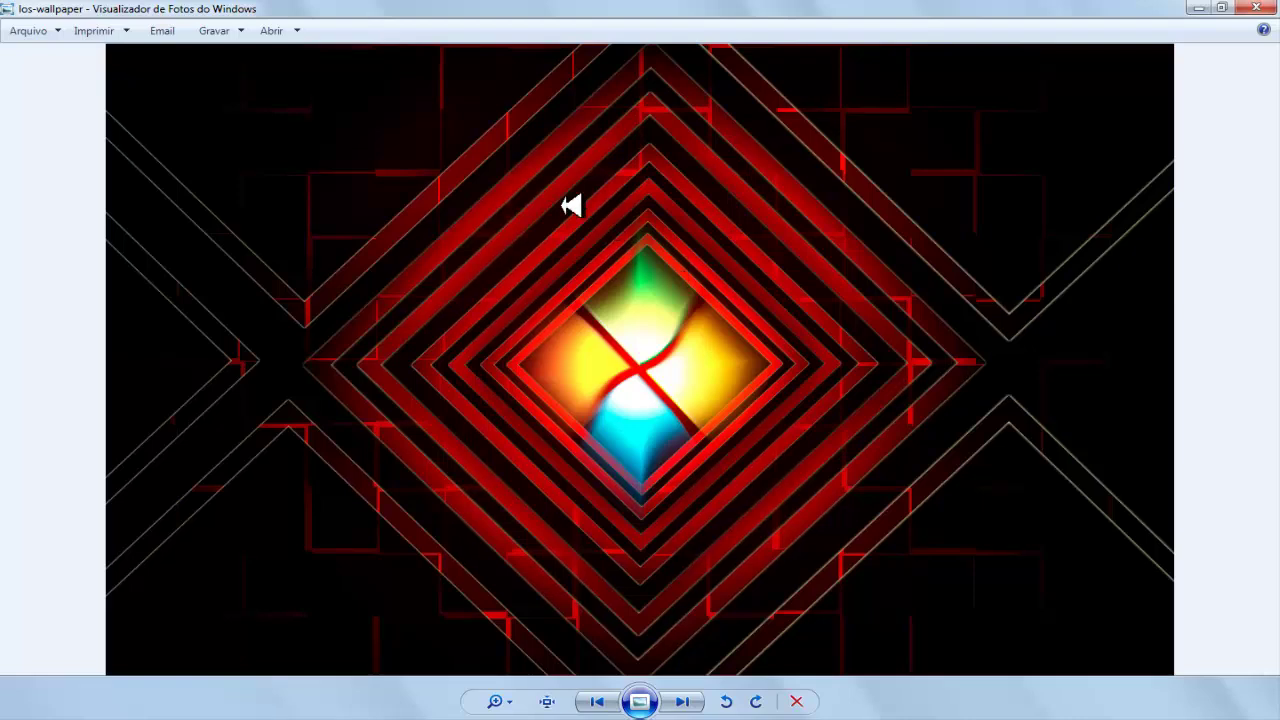
Set the los-wallpaper image as the desktop background and minimise the open windows to show the desktop
{"action": "right_click", "coordinate": [570, 205]}
{"action": "left_click", "coordinate": [680, 235]}
{"action": "left_click", "coordinate": [1199, 10]}
{"action": "left_click", "coordinate": [1205, 10]}
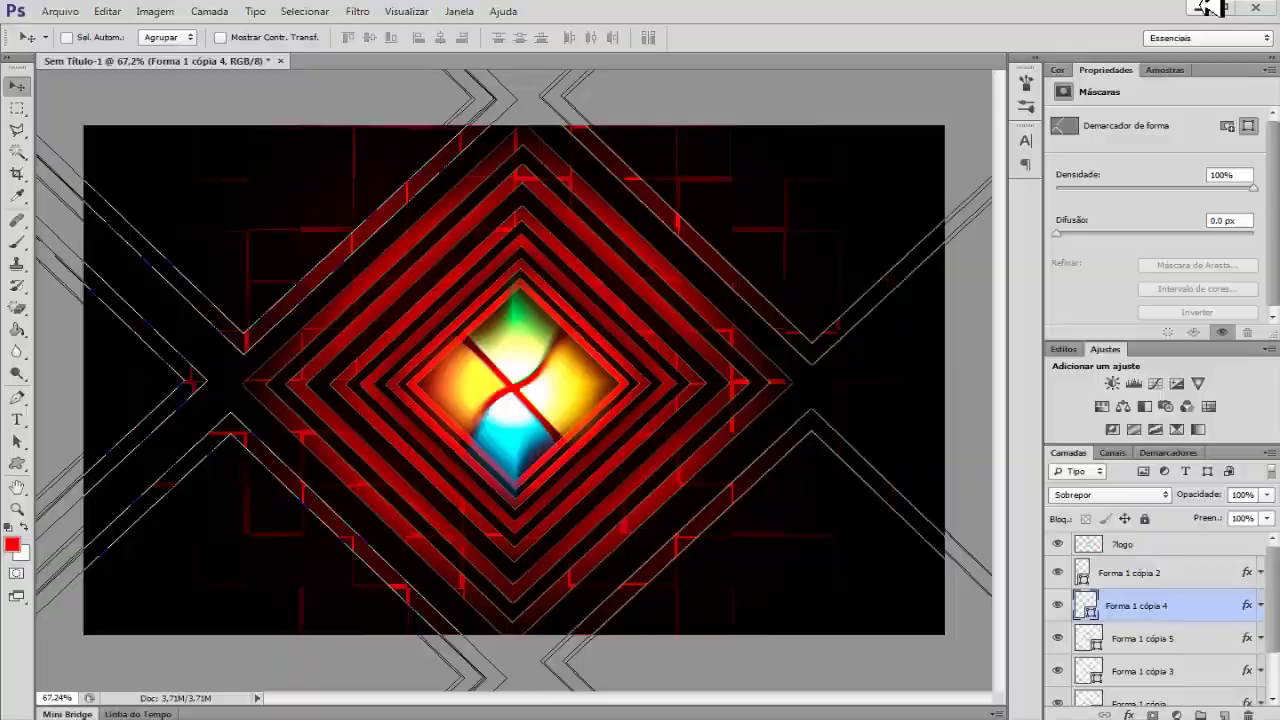
{"action": "left_click", "coordinate": [1208, 10]}
{"action": "left_click", "coordinate": [1208, 9]}
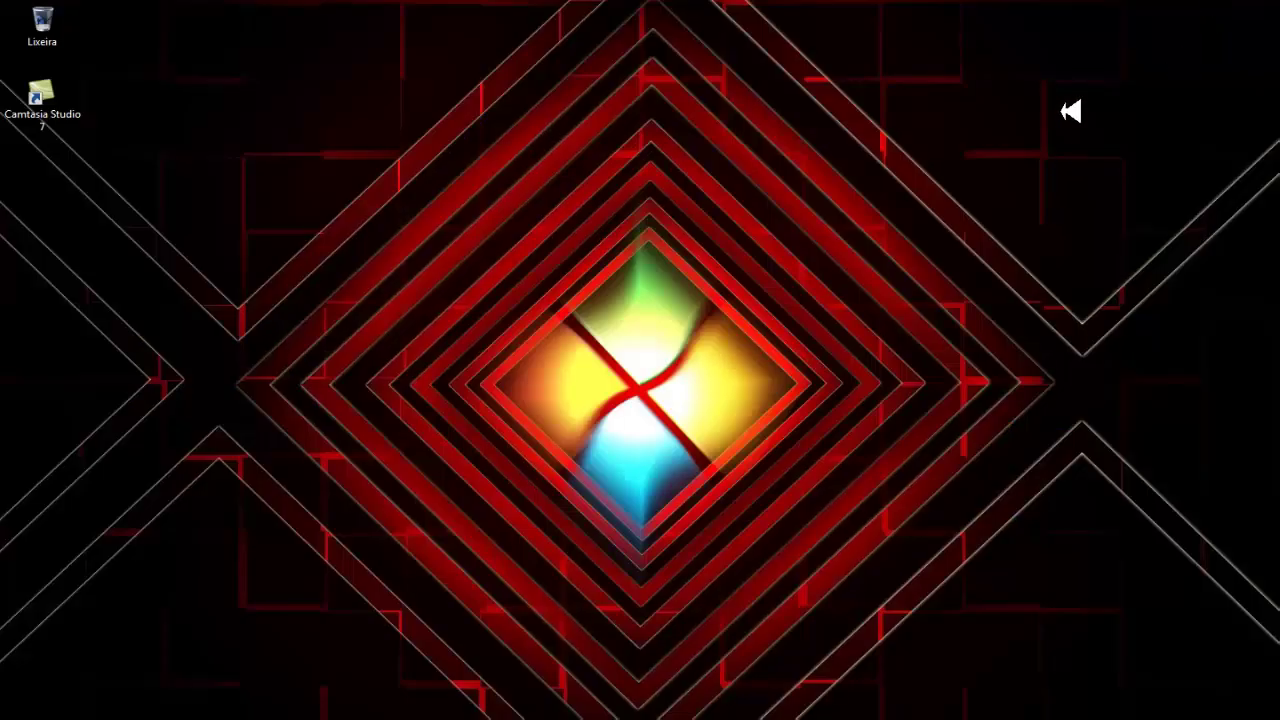